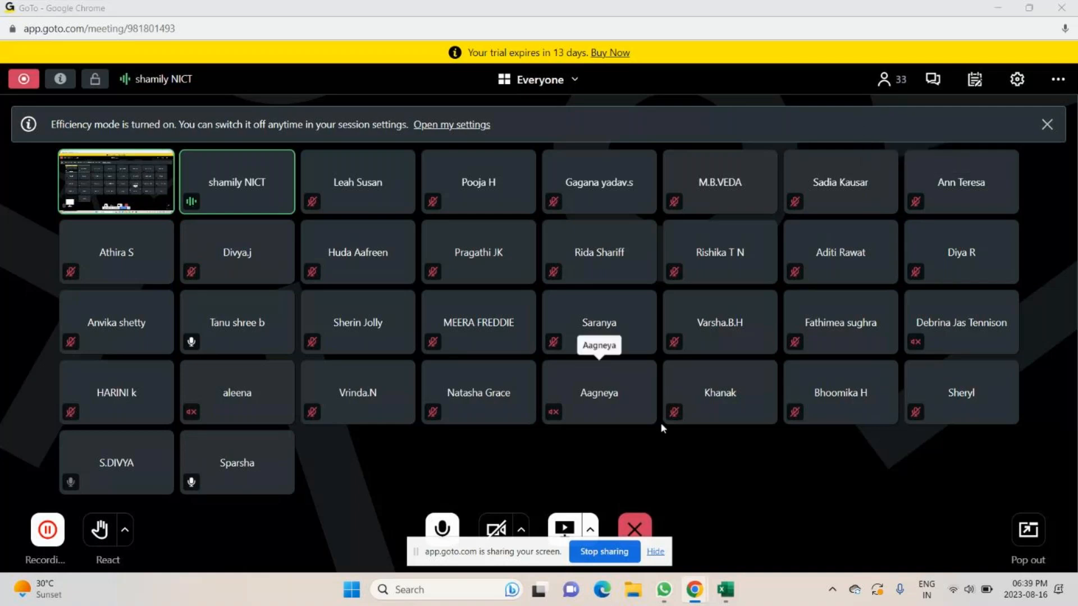
Switch to the Vlookup-Other Methods workbook in Excel and open the Multiple-Table-lookup sheet.
left_click(724, 589)
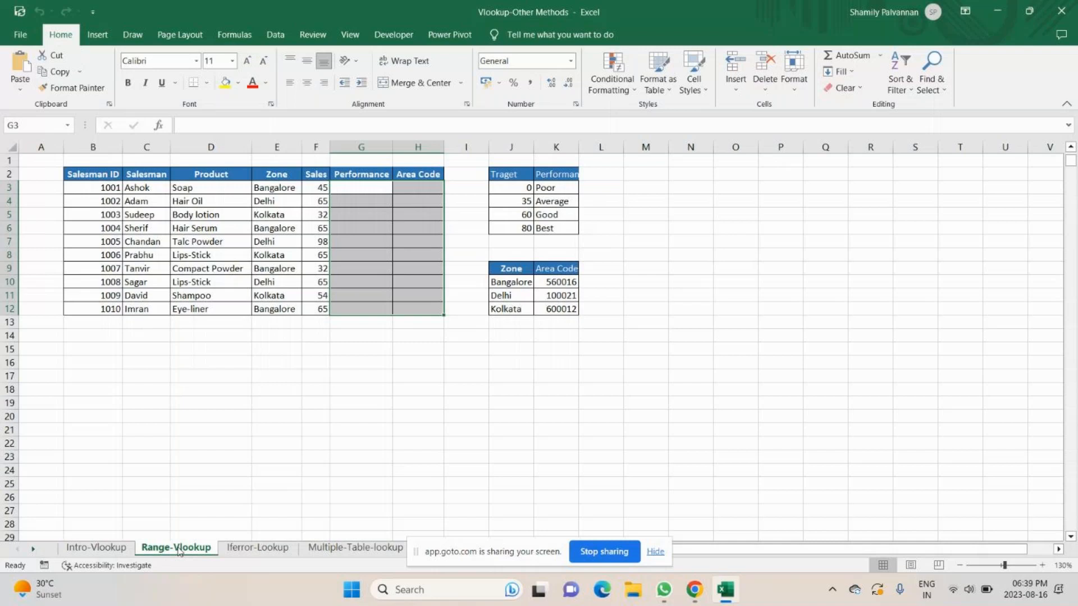
left_click(263, 550)
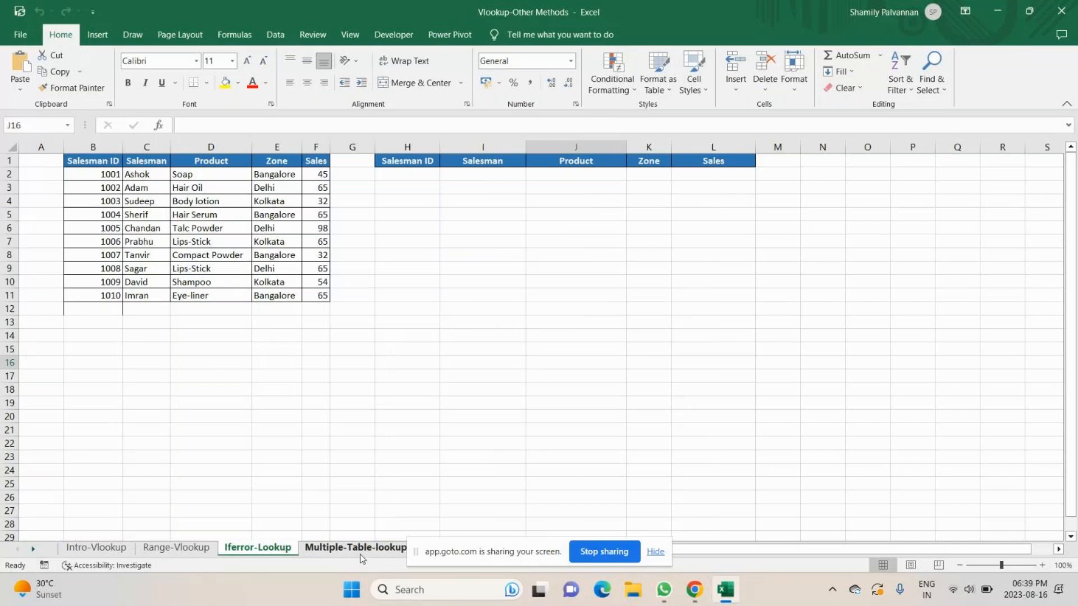
left_click(359, 554)
scroll(59, 184, "up", 3)
Examine the Bill No., Product and Quantity headers of the three bill tables and compare with the Iferror-Lookup sheet.
left_click(59, 183)
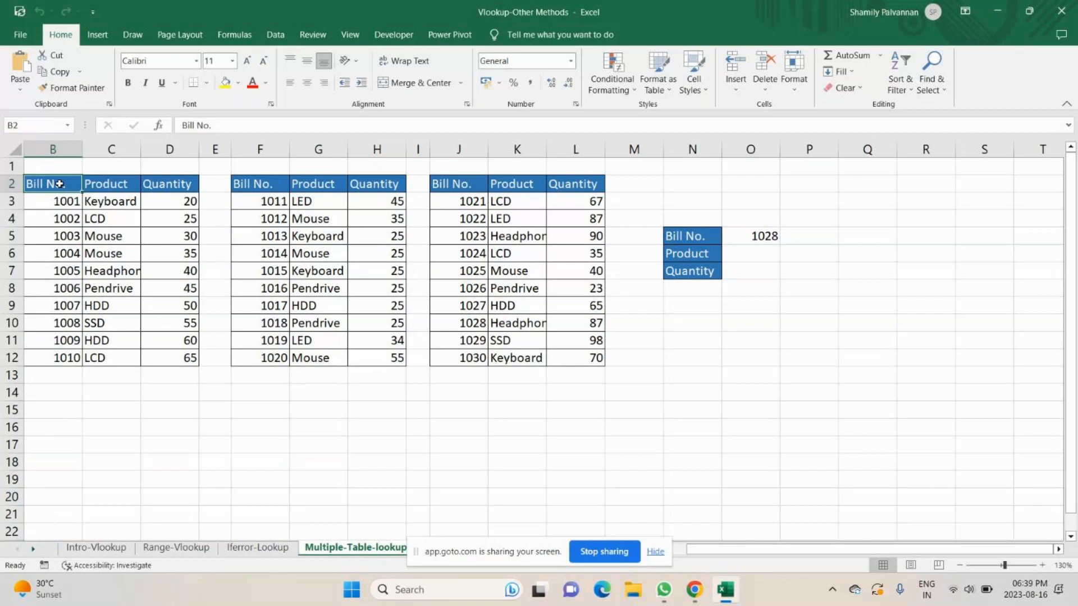
left_click(111, 184)
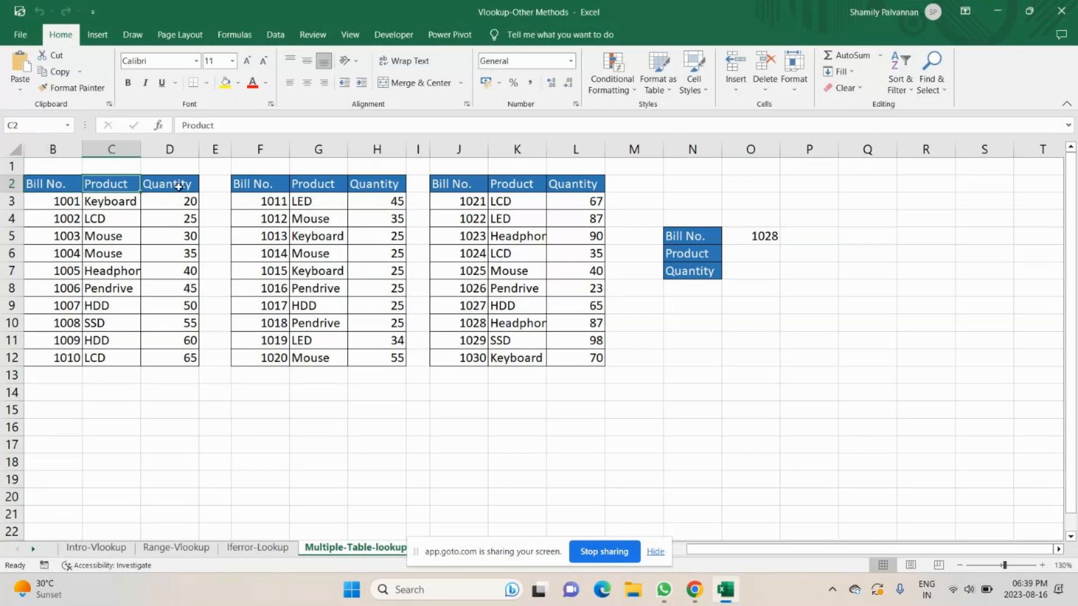
left_click(180, 186)
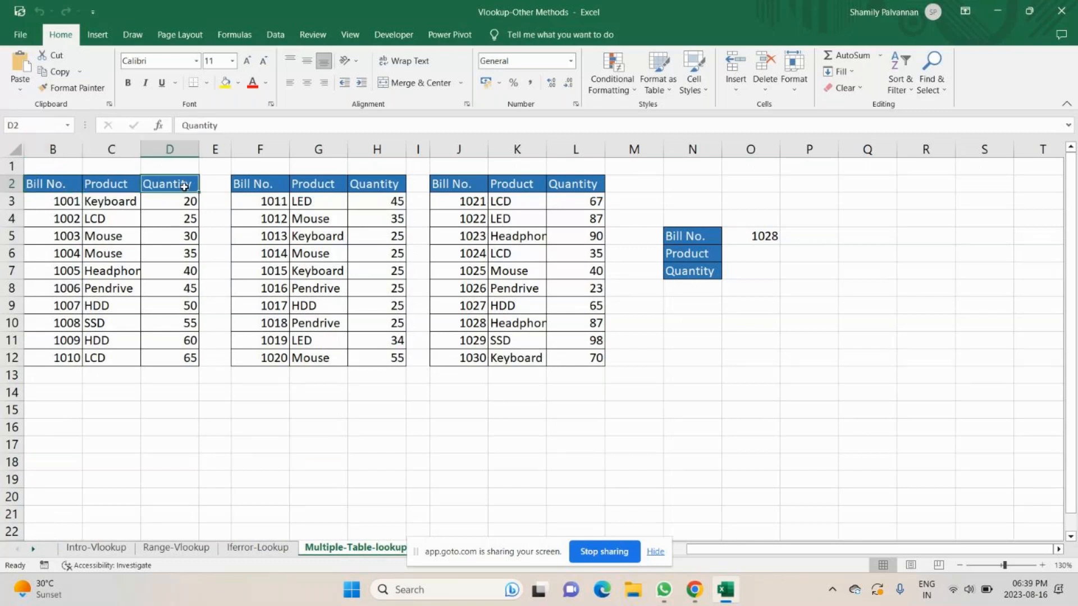
left_click(592, 188)
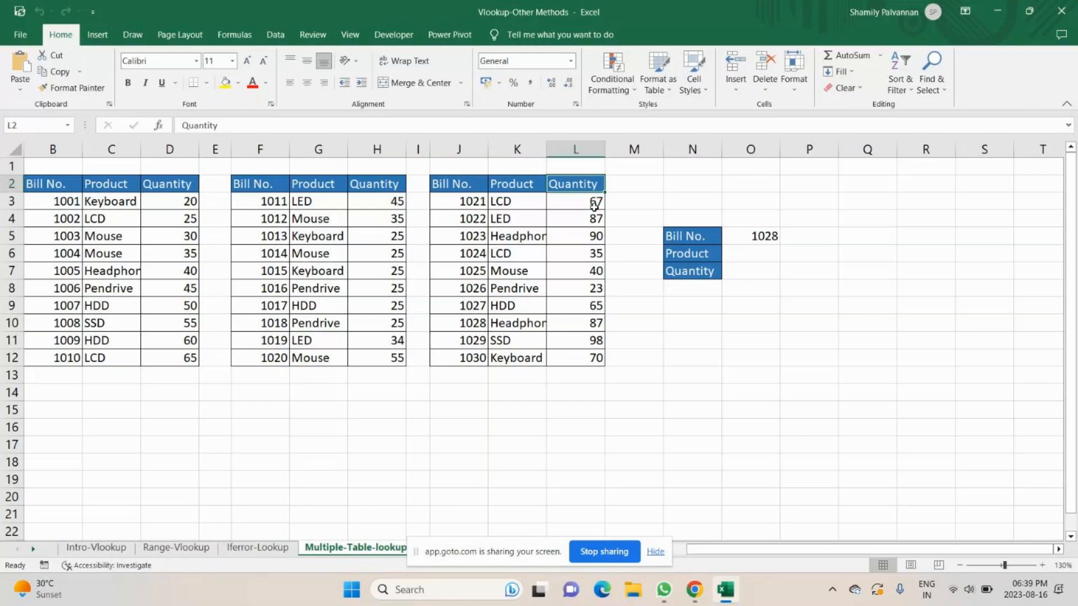
left_click(56, 184)
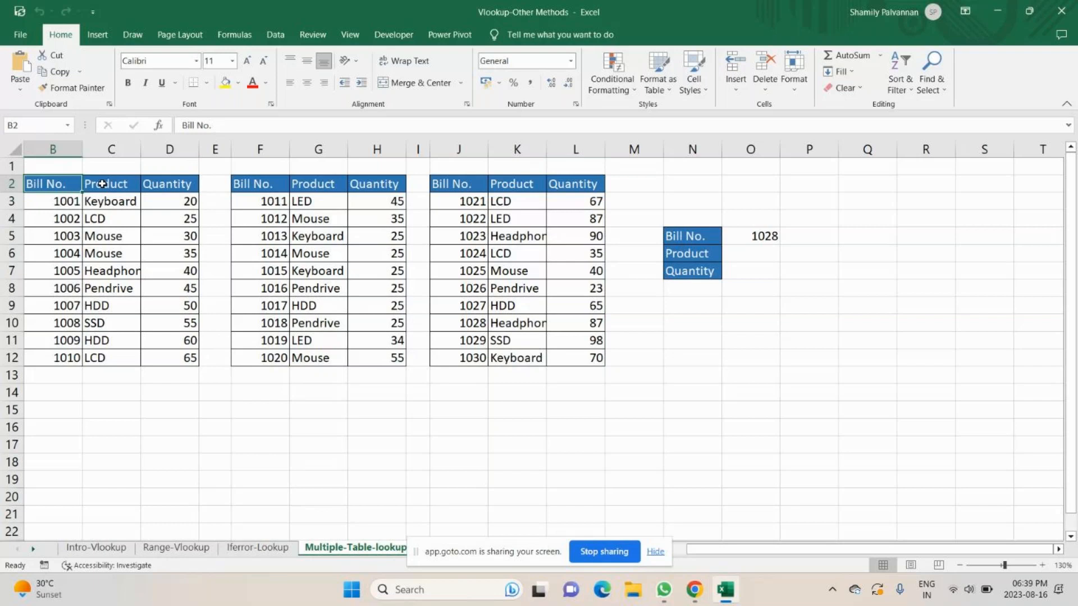
left_click_drag(443, 184, 566, 193)
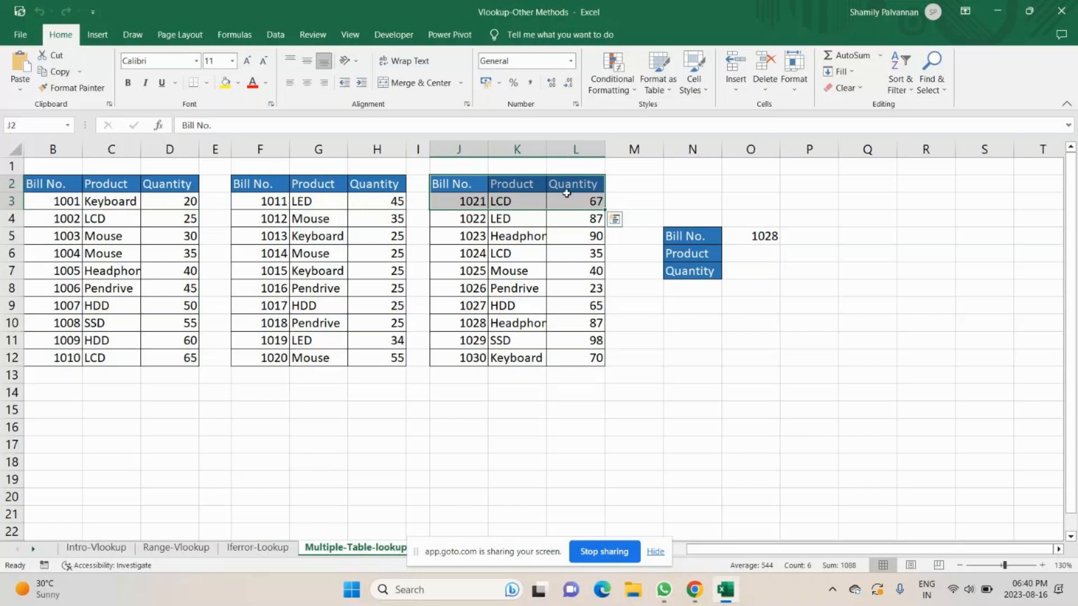
scroll(493, 217, "down", 2)
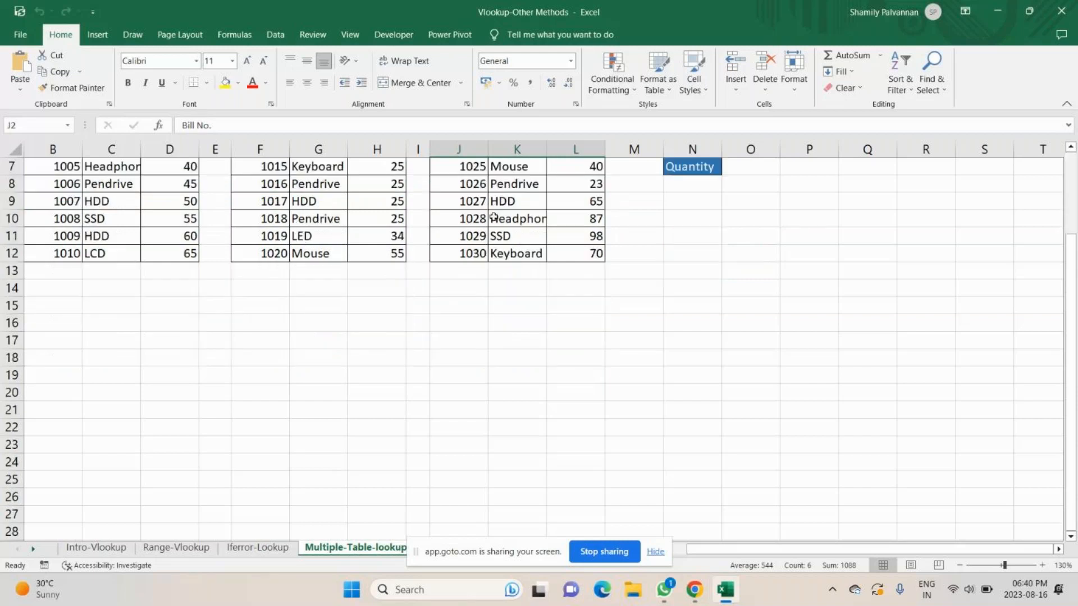
left_click(250, 546)
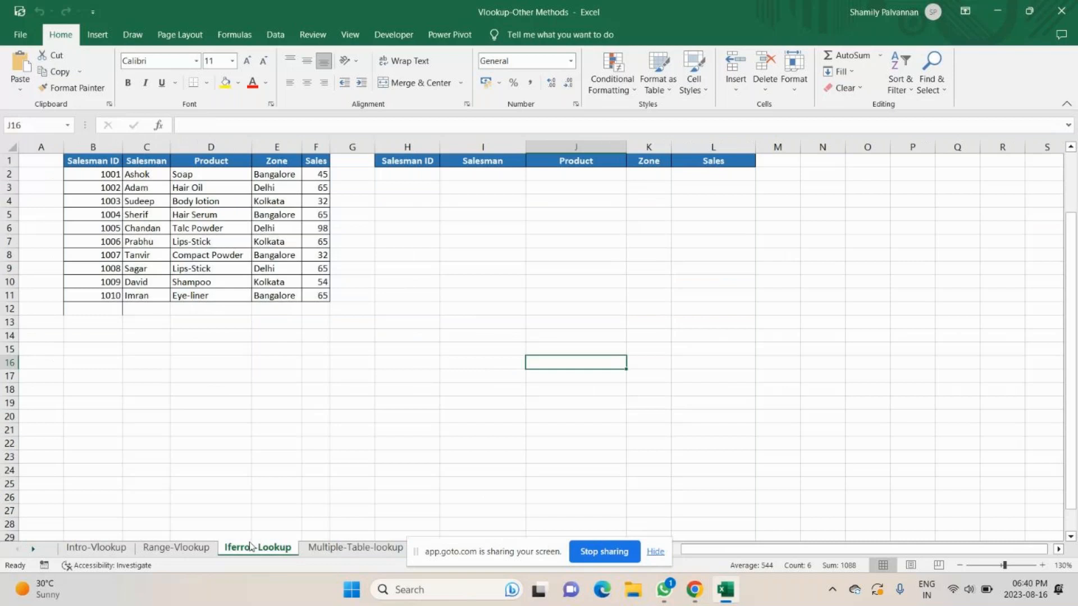
left_click(356, 547)
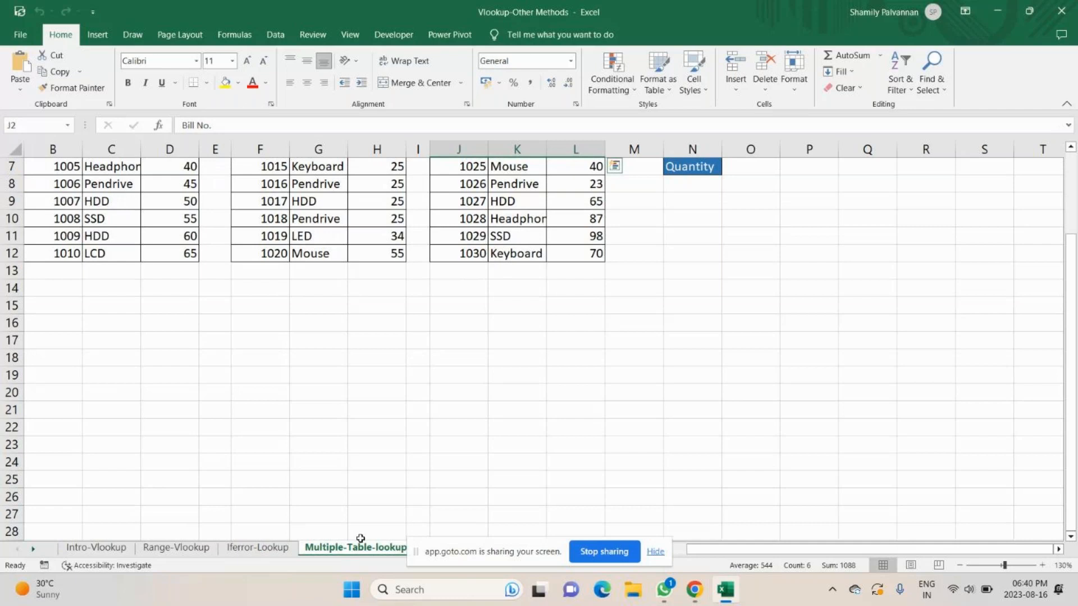
scroll(385, 430, "up", 2)
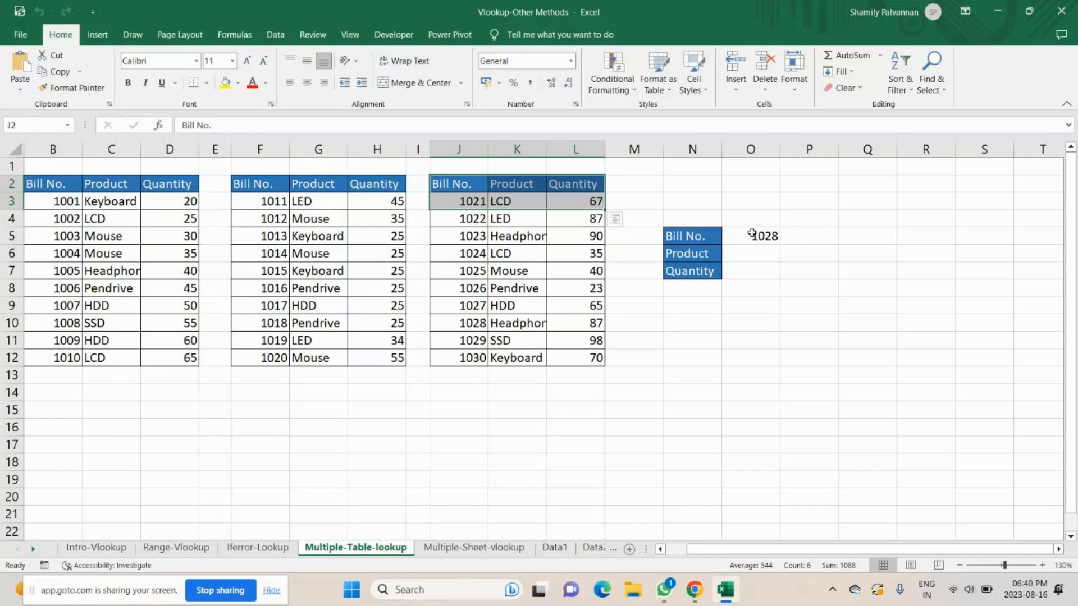
Examine the three bill table ranges and locate the record for bill 1028 against the Product and Quantity lookup cells.
left_click_drag(44, 183, 124, 339)
left_click_drag(251, 184, 392, 357)
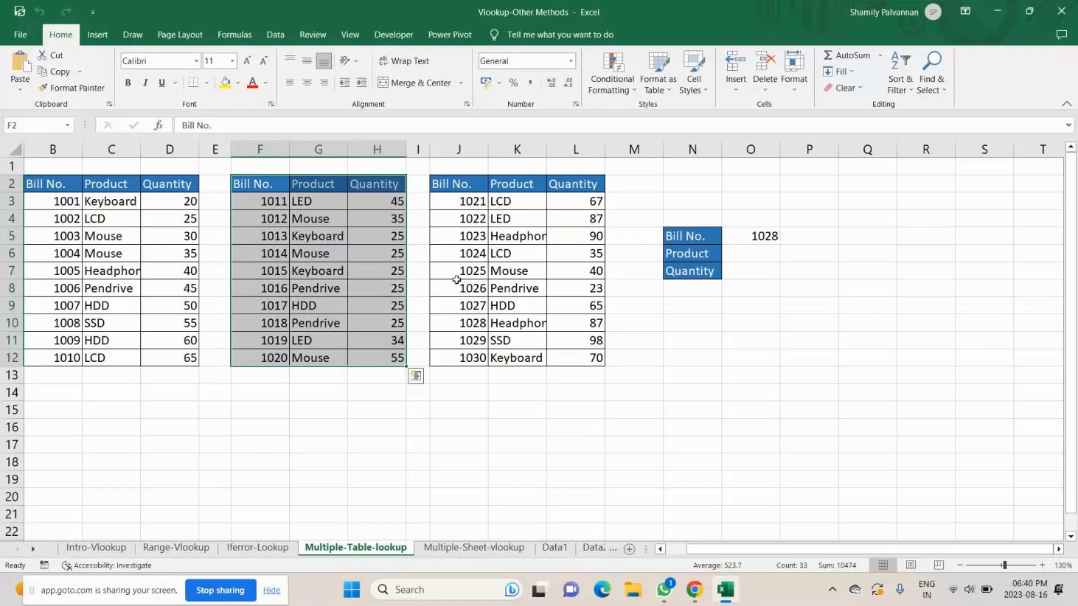
left_click_drag(454, 184, 578, 357)
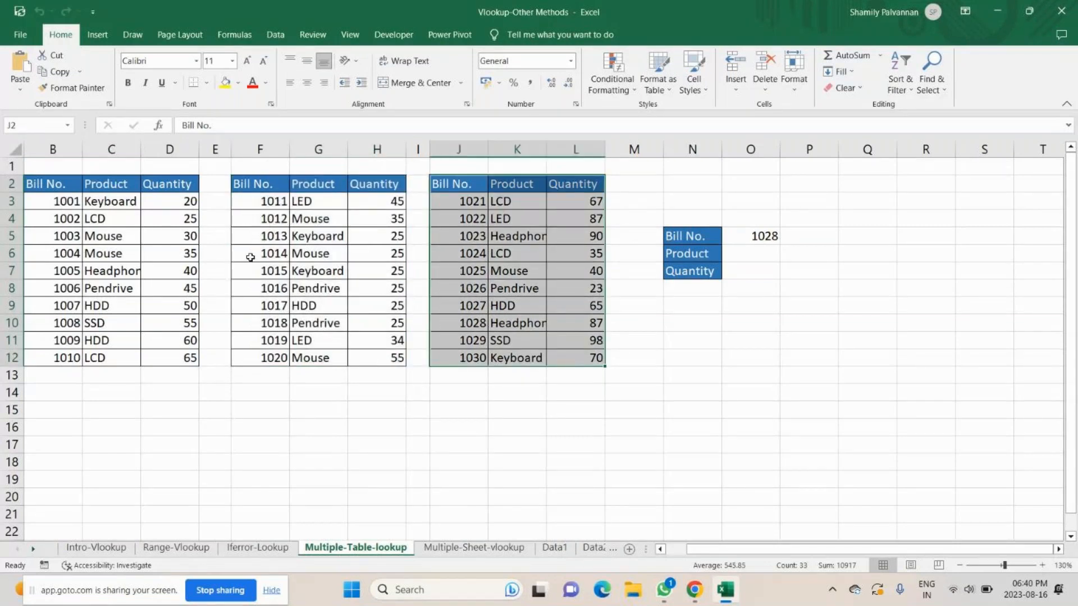
left_click(720, 238)
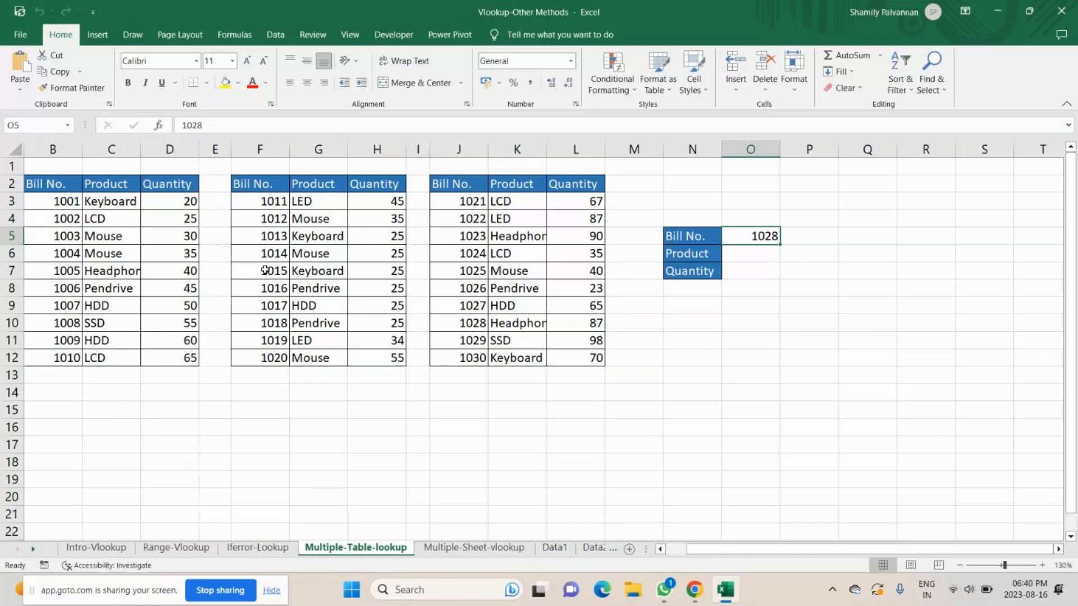
left_click_drag(458, 323, 568, 327)
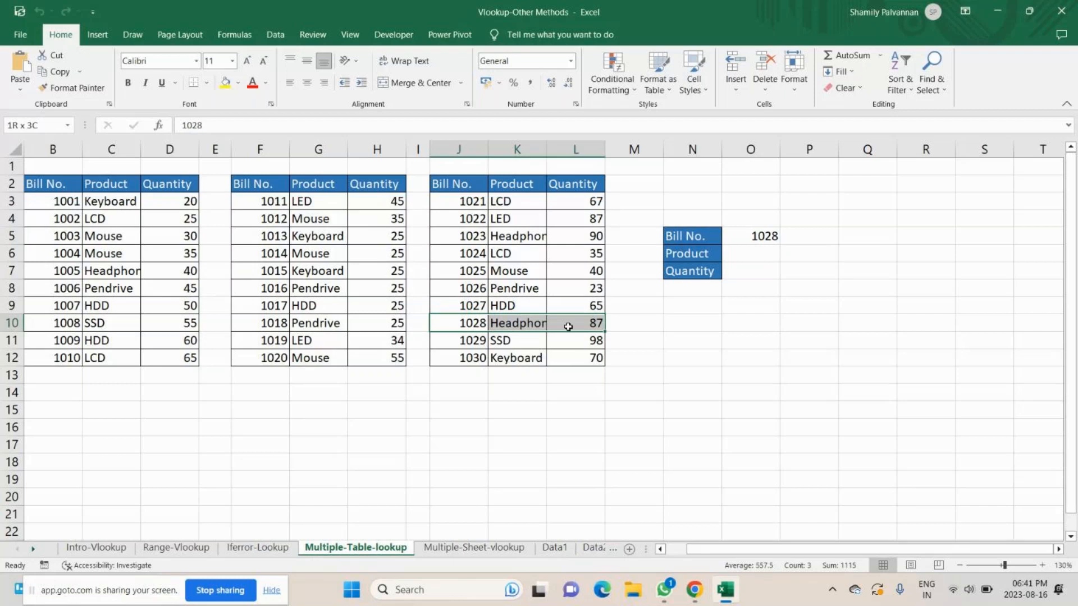
left_click_drag(568, 326, 568, 327)
left_click_drag(751, 253, 751, 271)
left_click(754, 252)
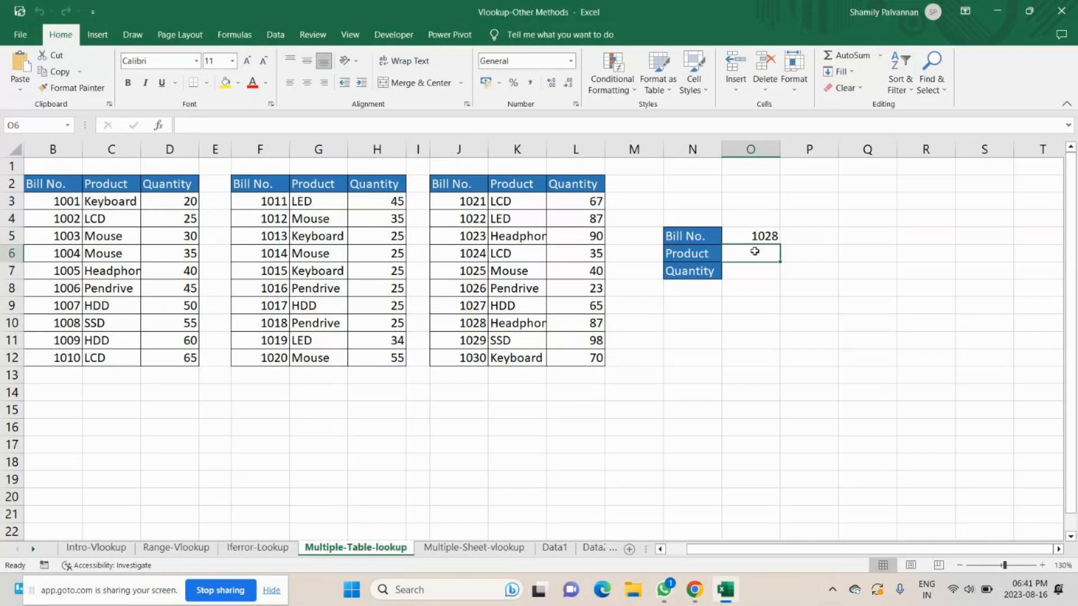
type("=vloo")
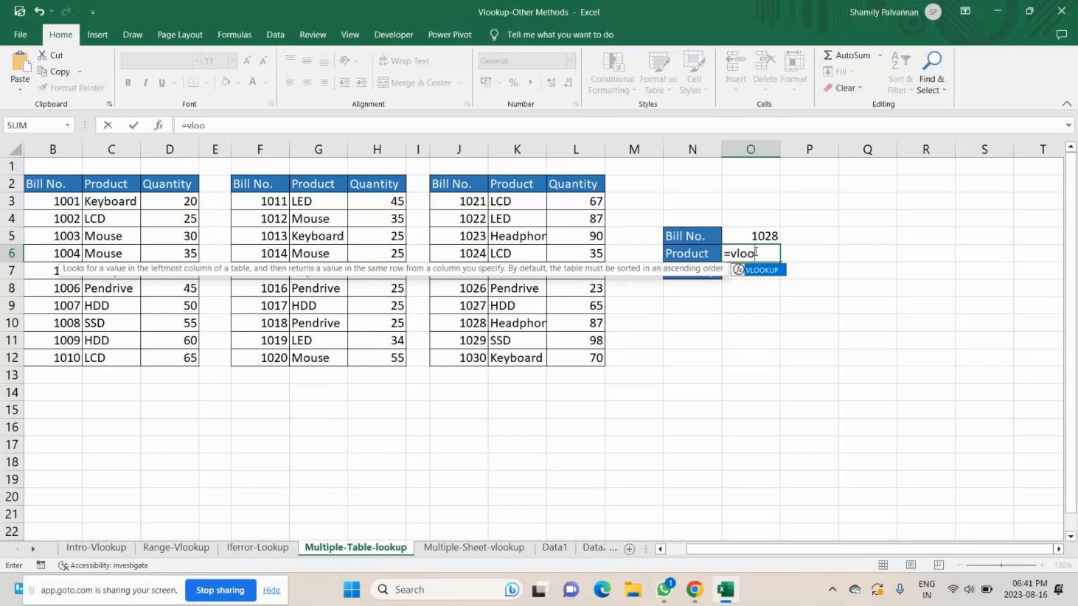
key("Tab")
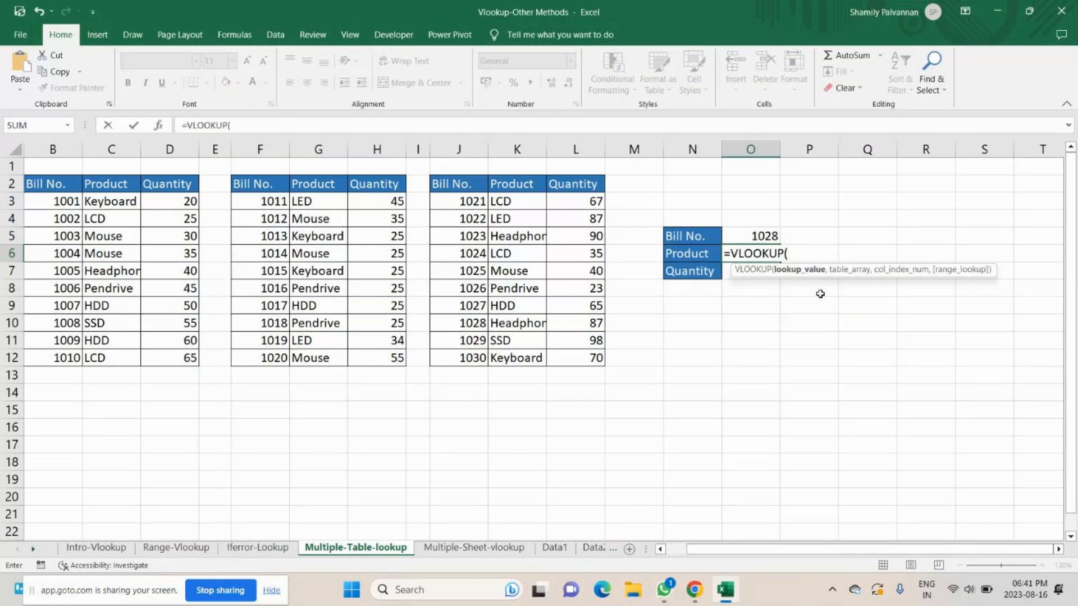
key("Up")
type(",")
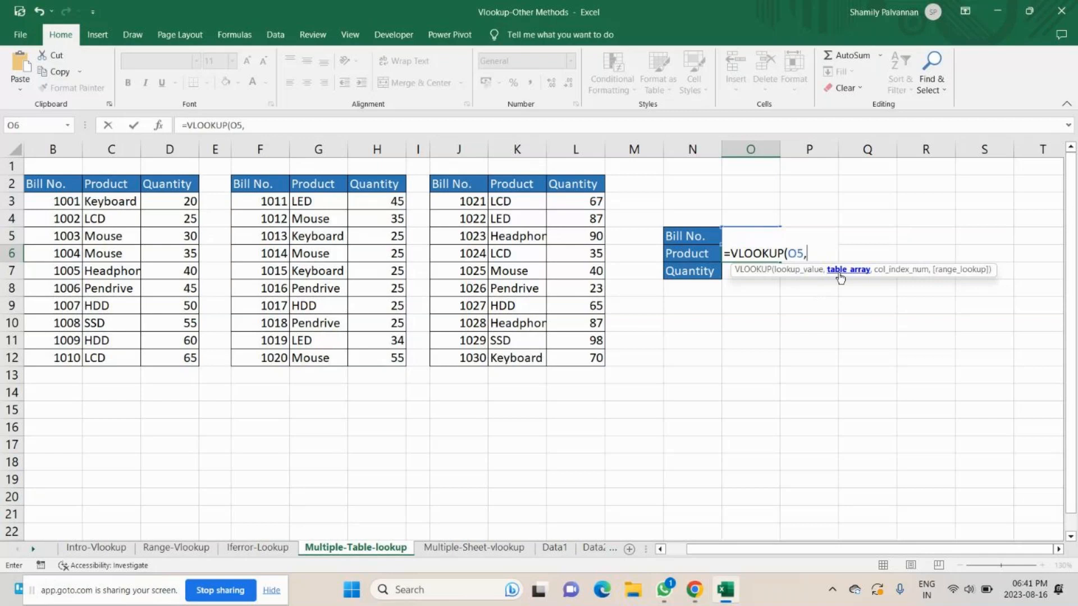
left_click_drag(45, 184, 154, 365)
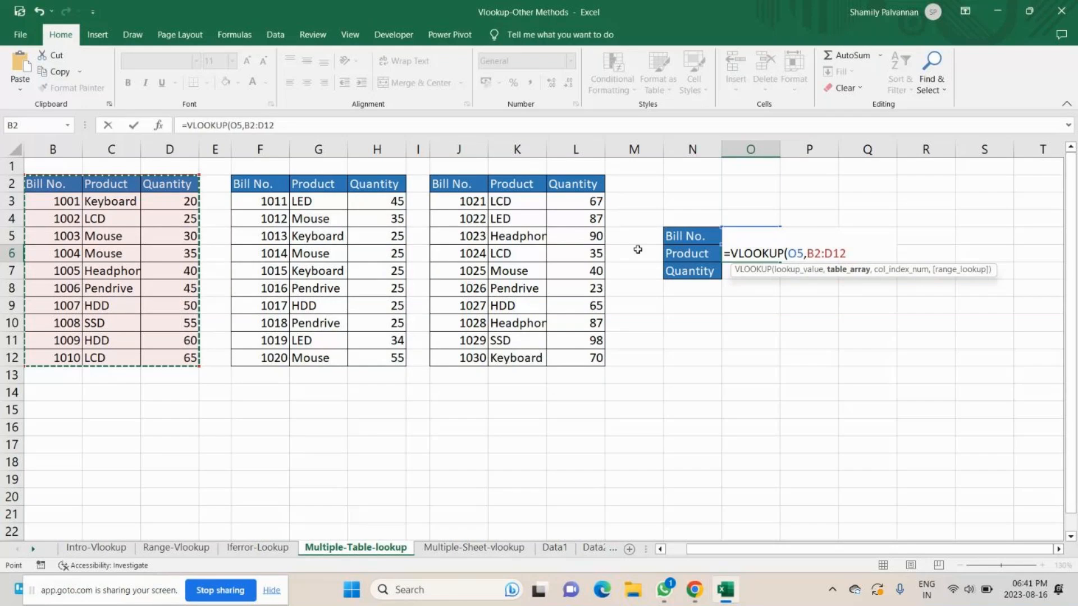
type(",")
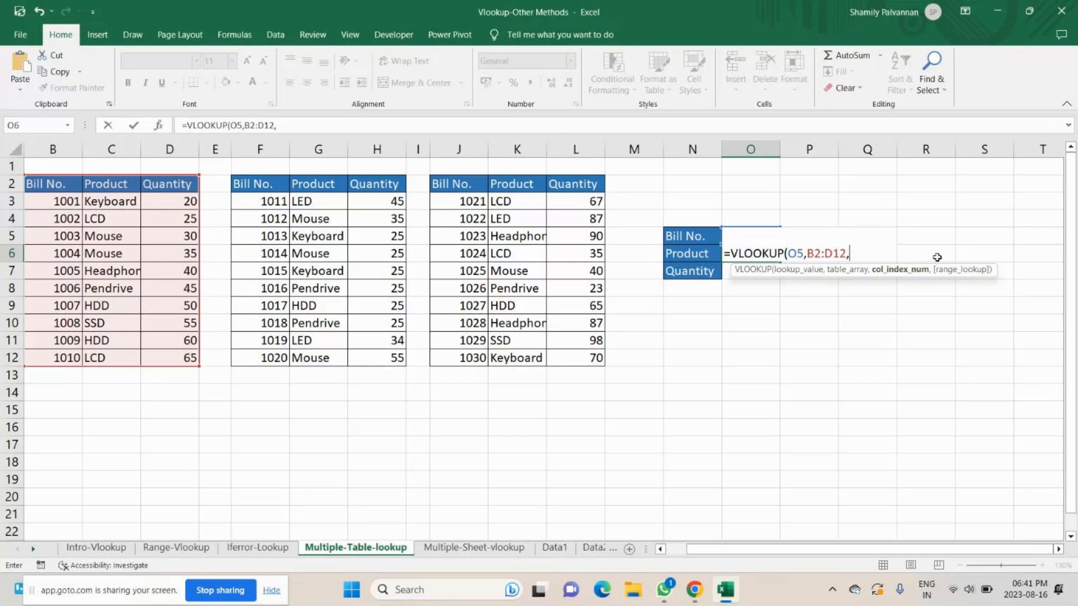
key("BackSpace")
key("BackSpace")
key("BackSpace")
key("BackSpace")
key("BackSpace")
key("BackSpace")
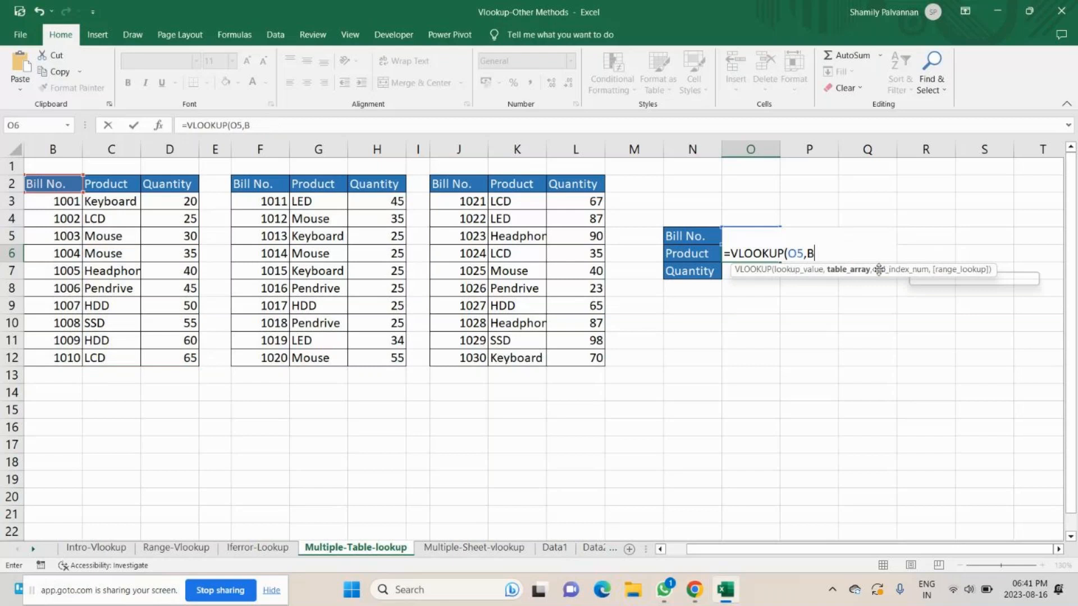
key("Escape")
left_click_drag(53, 184, 153, 210)
key("ctrl+shift+Down")
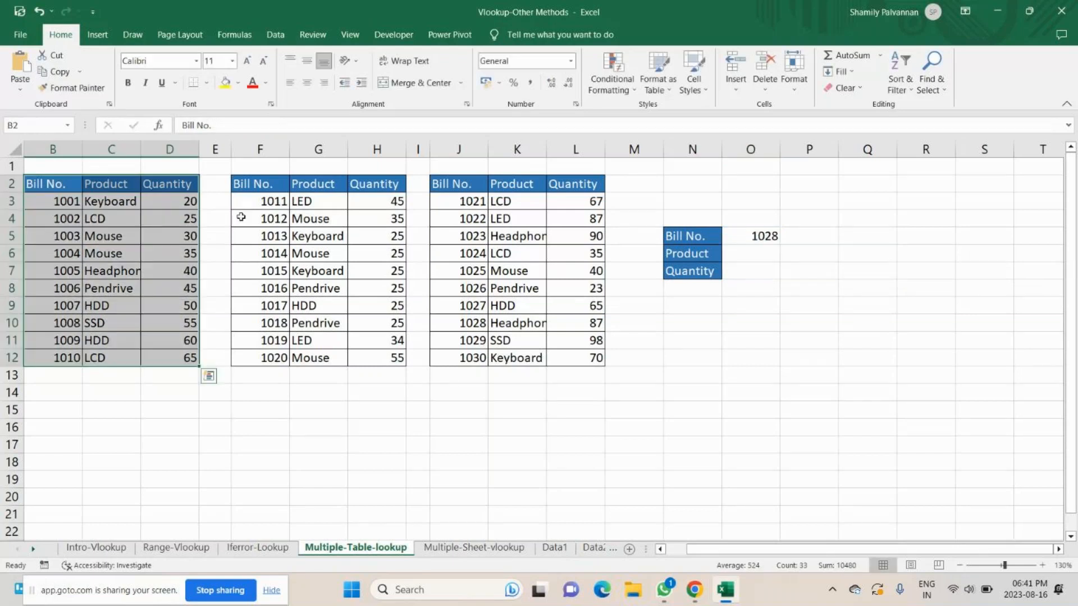
left_click_drag(459, 184, 575, 358)
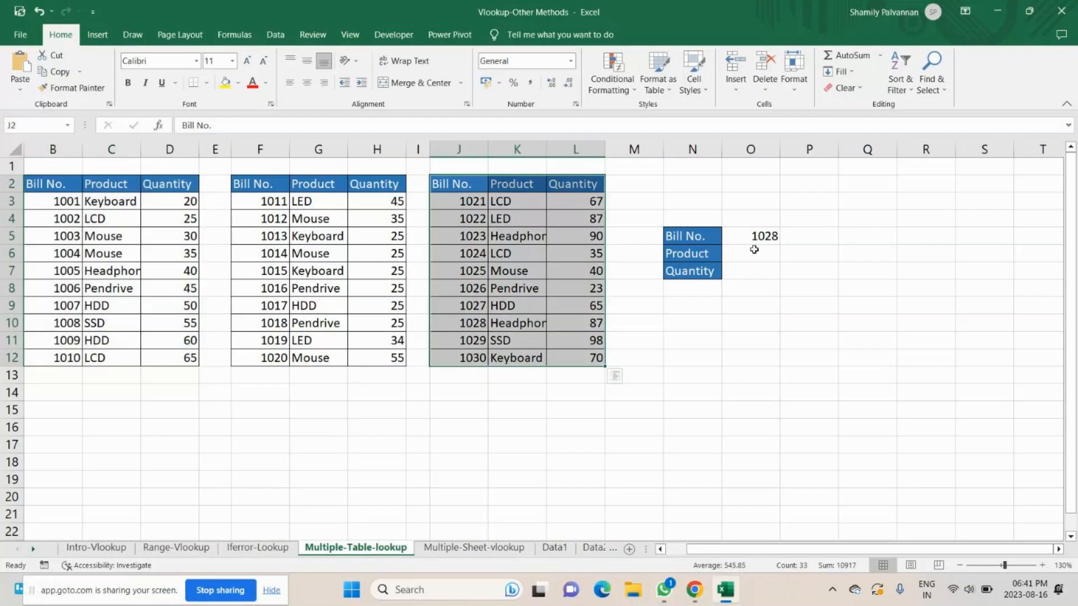
left_click(754, 249)
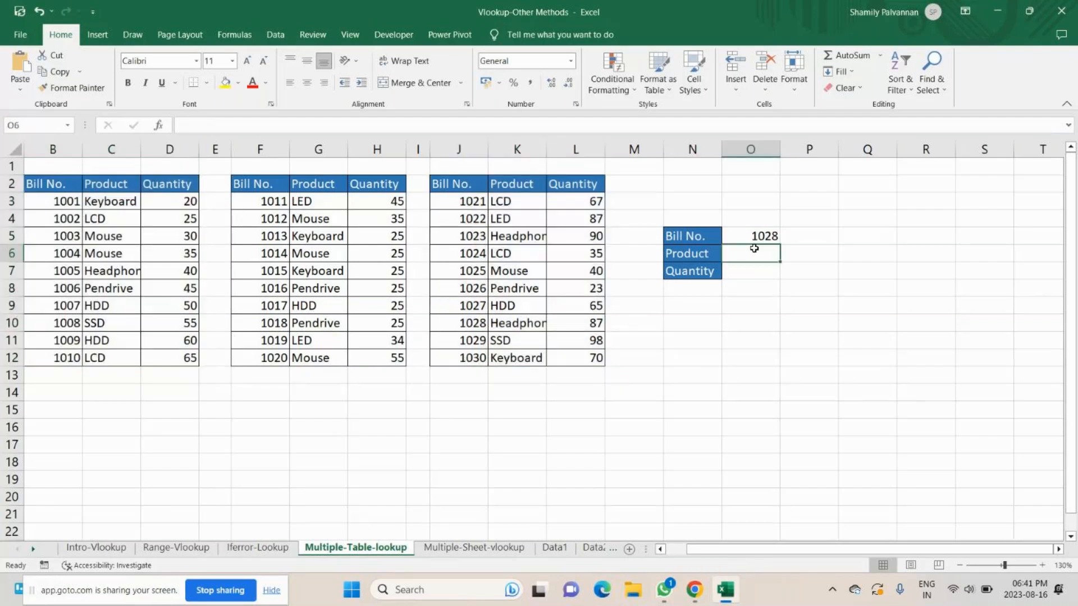
Apply all borders to cells O5:O7 beside the Bill No., Product and Quantity labels.
left_click_drag(752, 236, 752, 272)
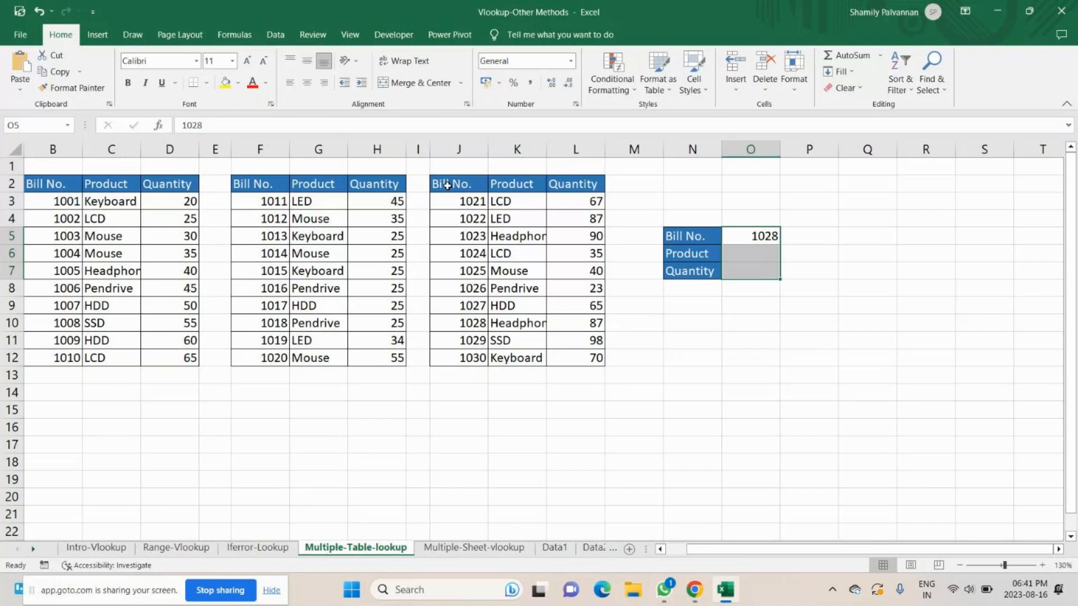
left_click(209, 85)
left_click(223, 195)
left_click(750, 322)
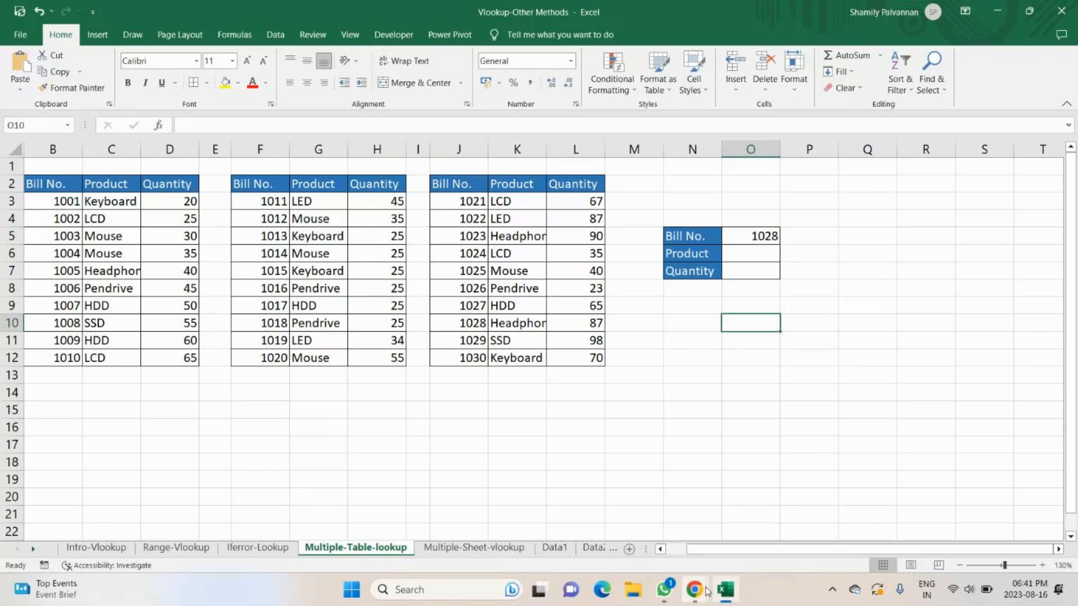
Switch to the GoTo meeting in Chrome, turn on the microphone and check the meeting chat.
left_click(705, 591)
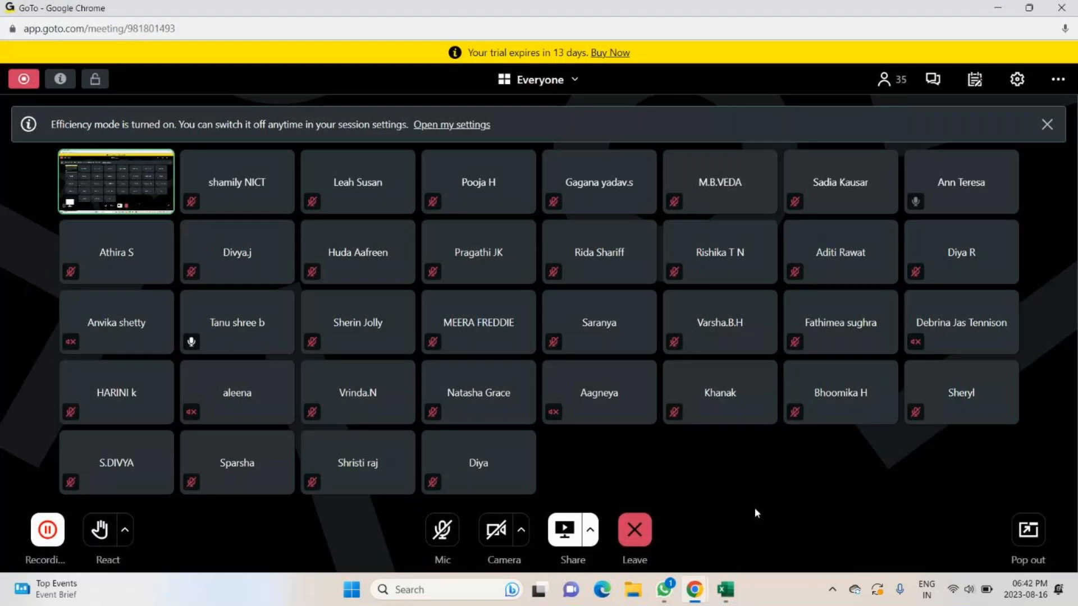
key("space")
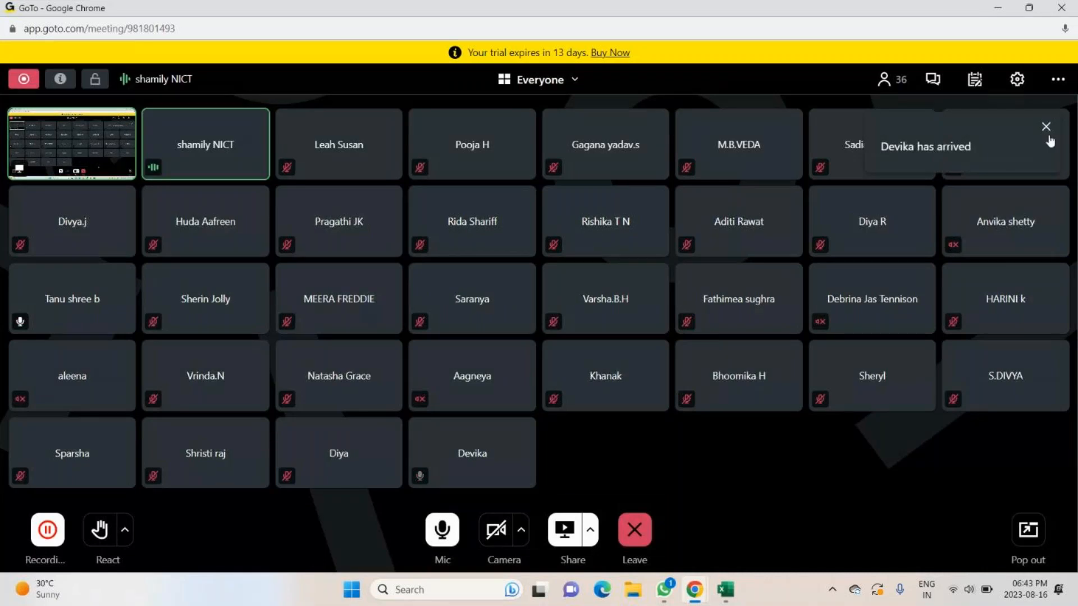
left_click(1046, 128)
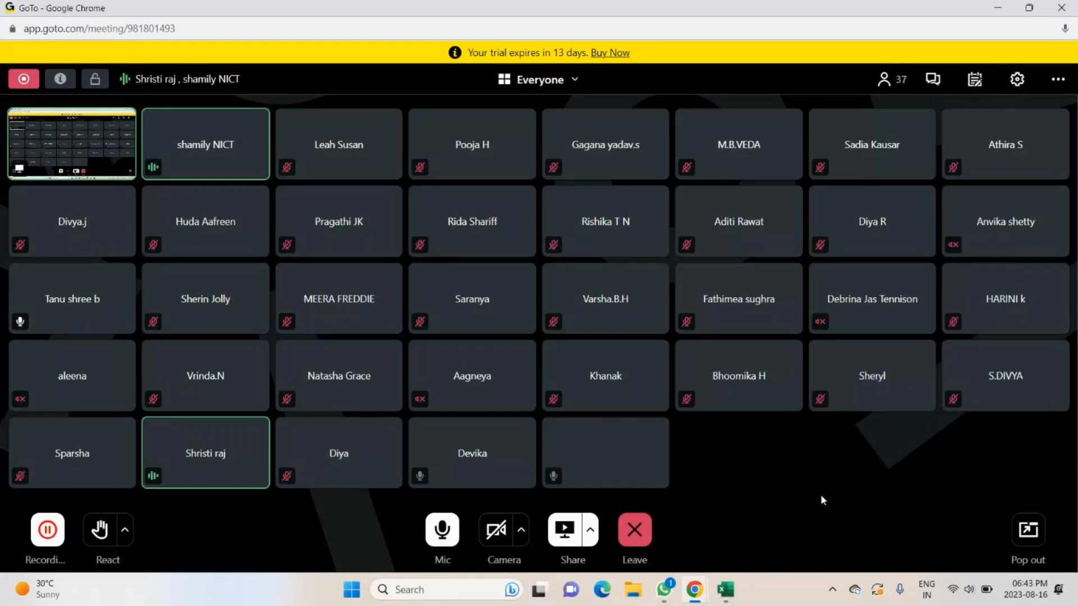
left_click(933, 79)
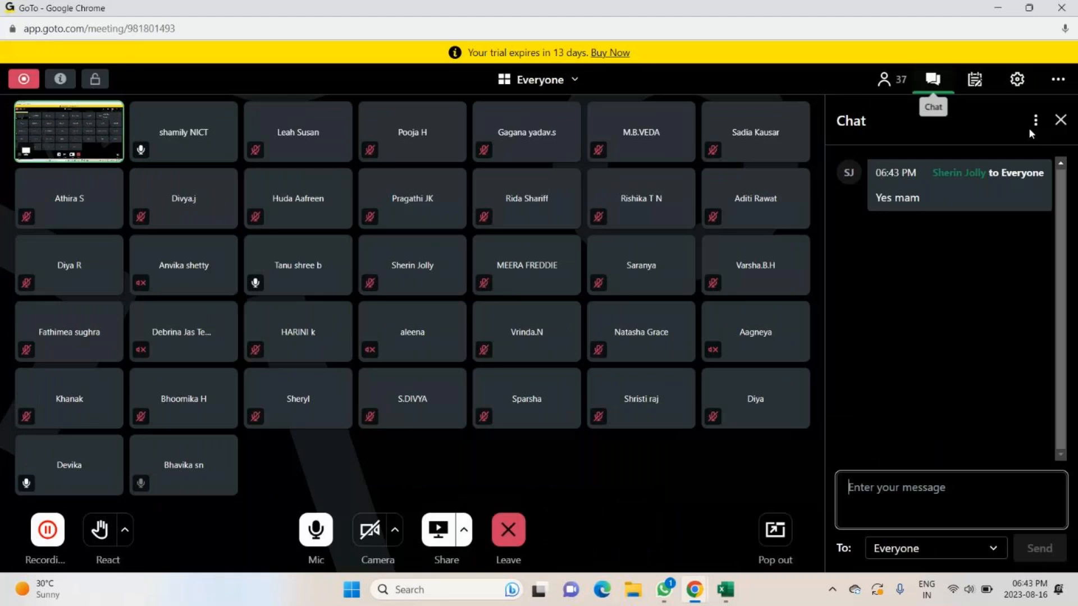
left_click(1059, 120)
Mute and unmute the meeting microphone, and switch back to the Vlookup-Other Methods workbook in Excel.
left_click(443, 530)
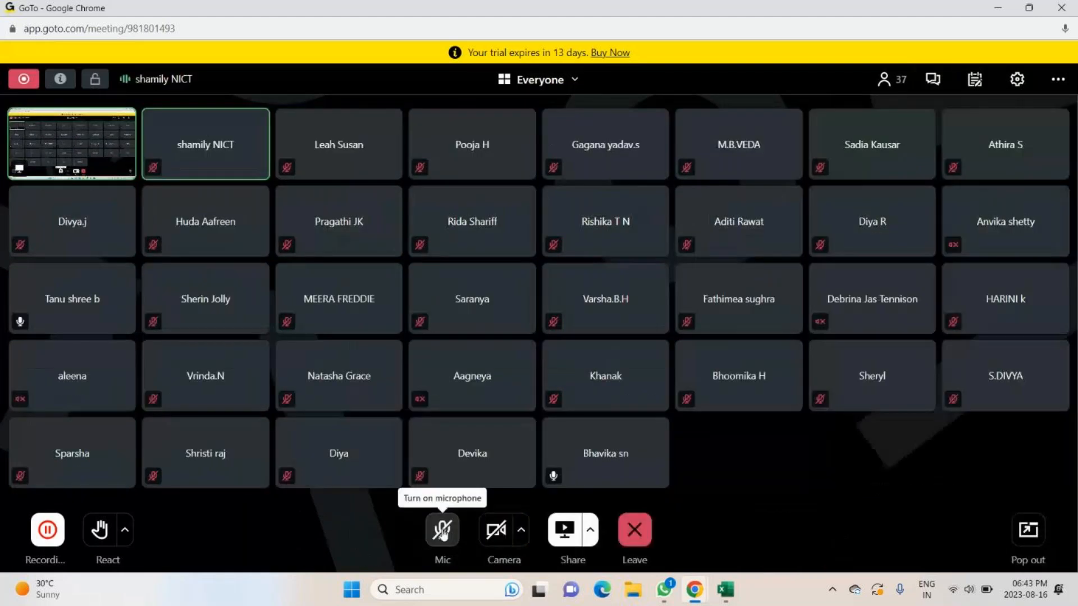
left_click(443, 531)
left_click(725, 590)
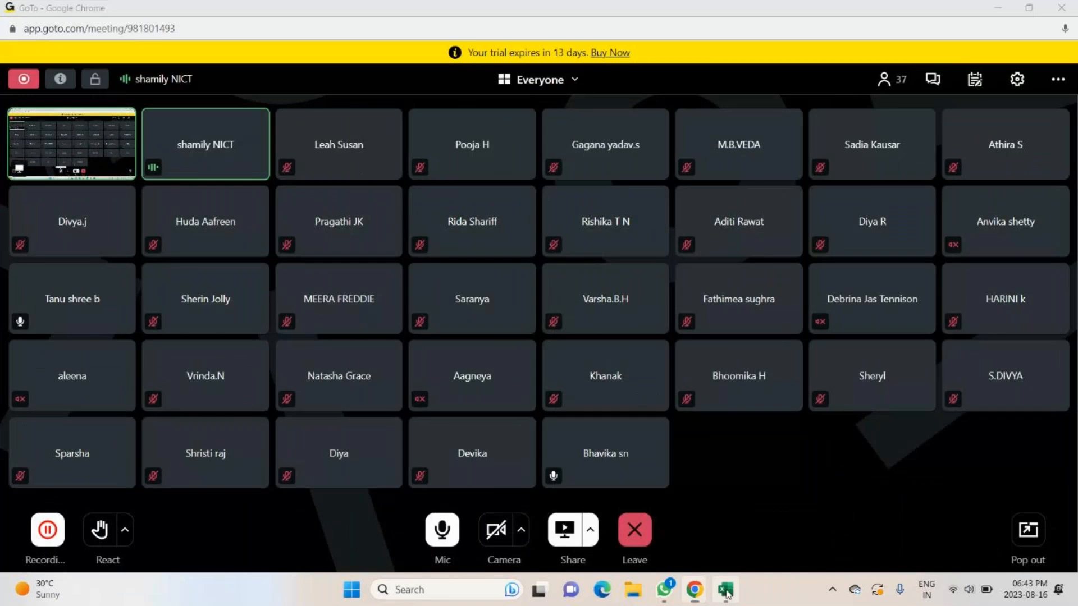
left_click(725, 591)
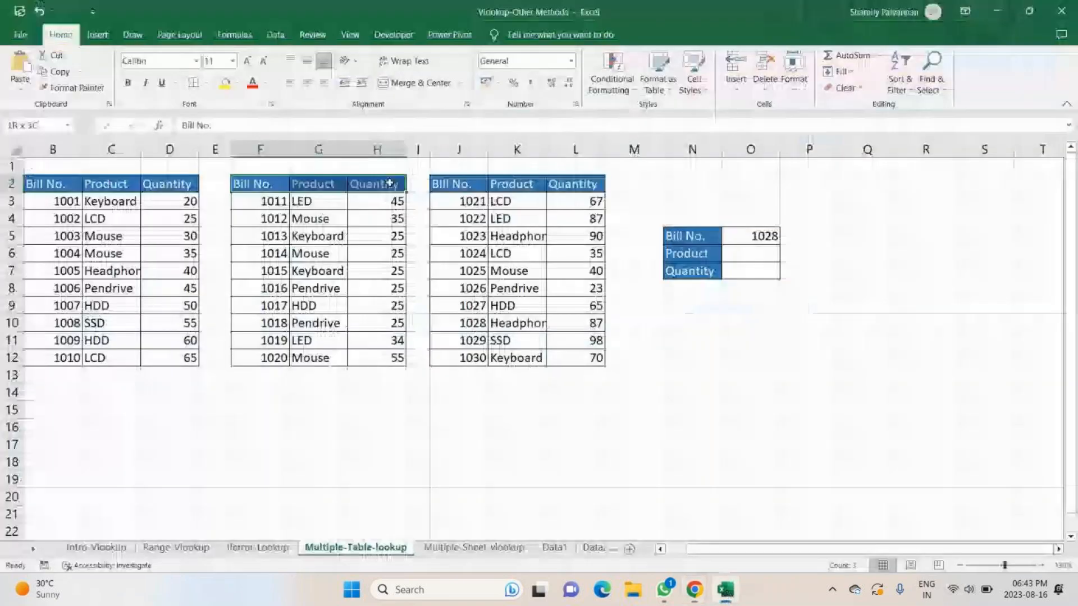
Examine the second bill table and the empty Product result cell.
left_click_drag(389, 182, 373, 368)
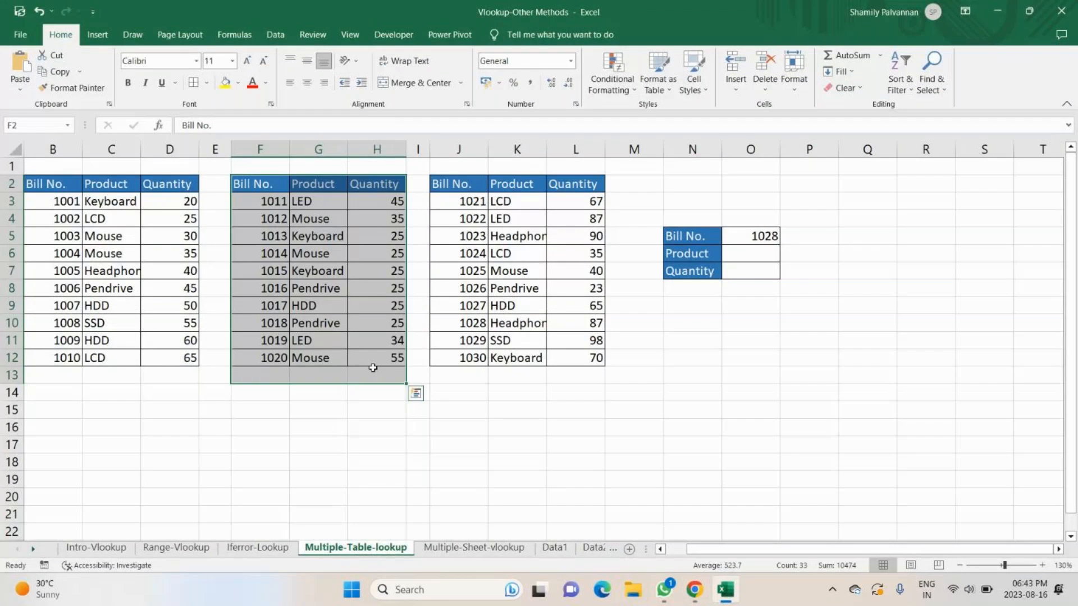
left_click(735, 252)
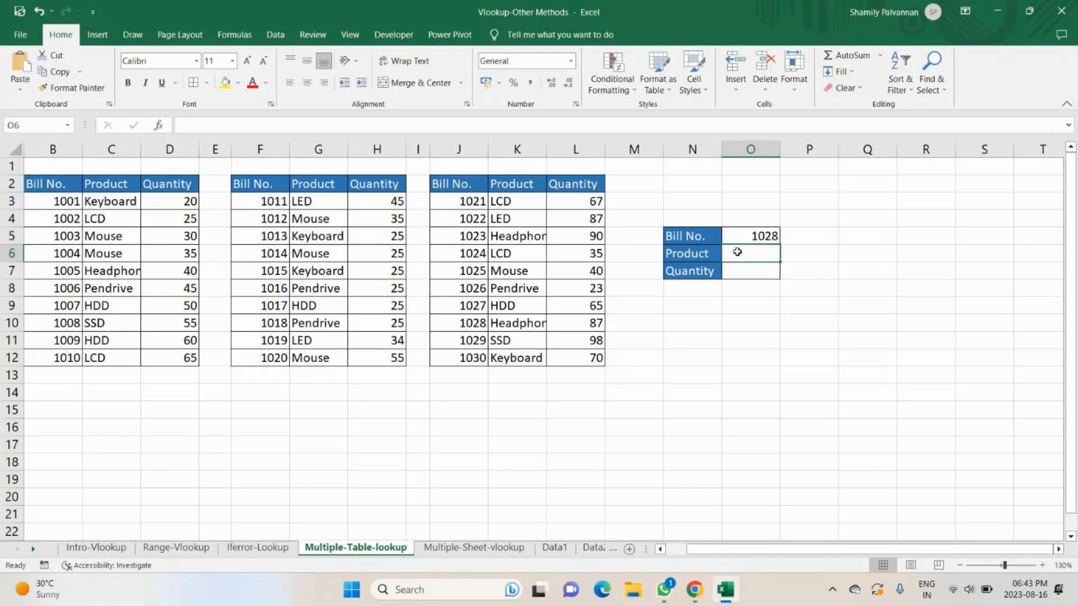
Switch to the GoTo meeting in Chrome, turn off the microphone, and return to the Vlookup-Other Methods workbook in Excel.
key("alt+Tab")
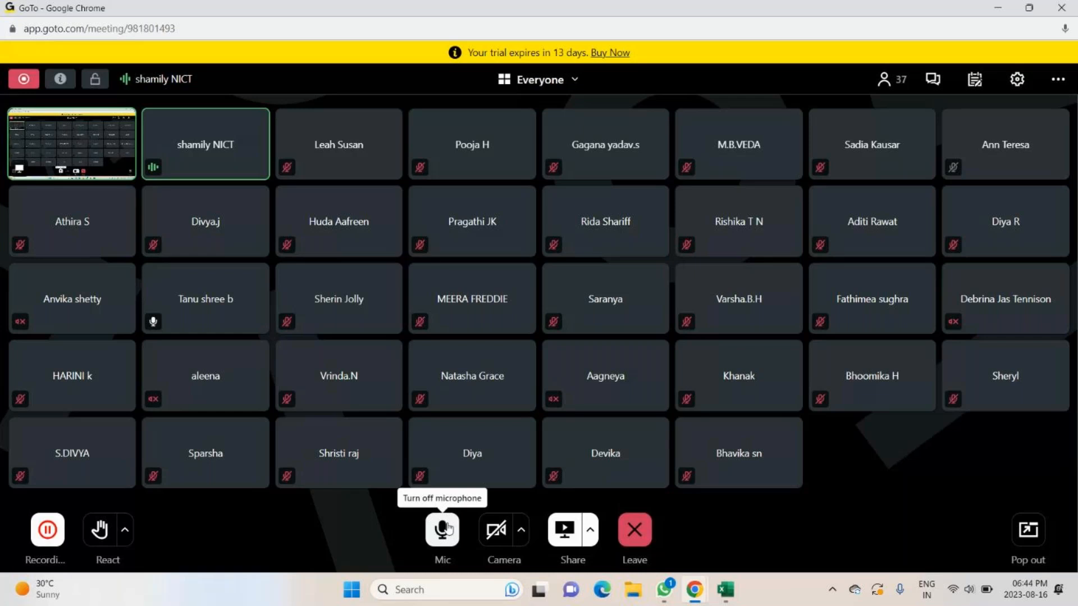
left_click(443, 528)
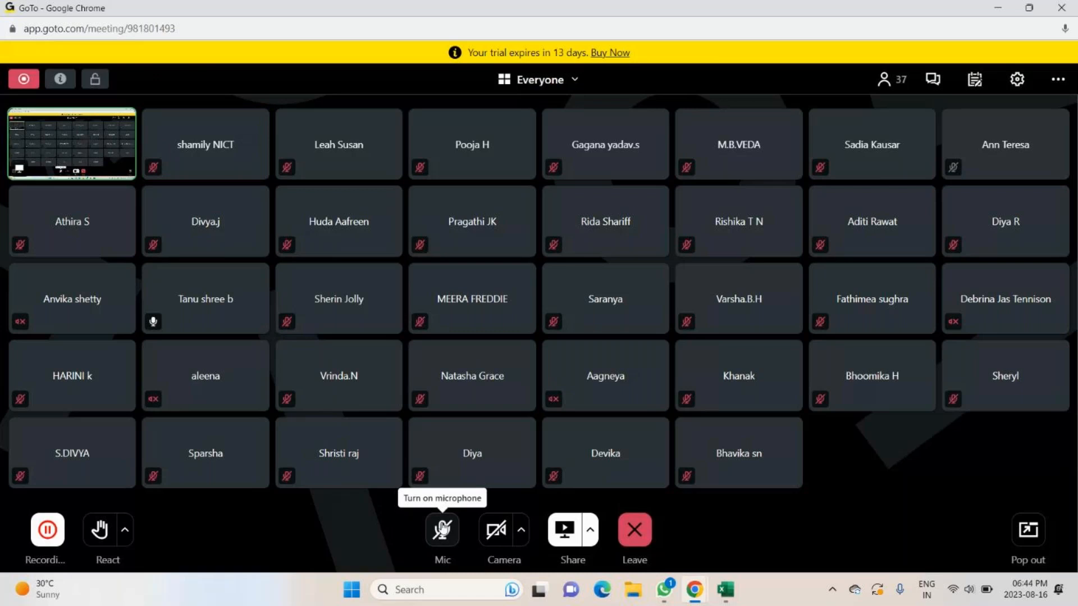
key("alt+Tab")
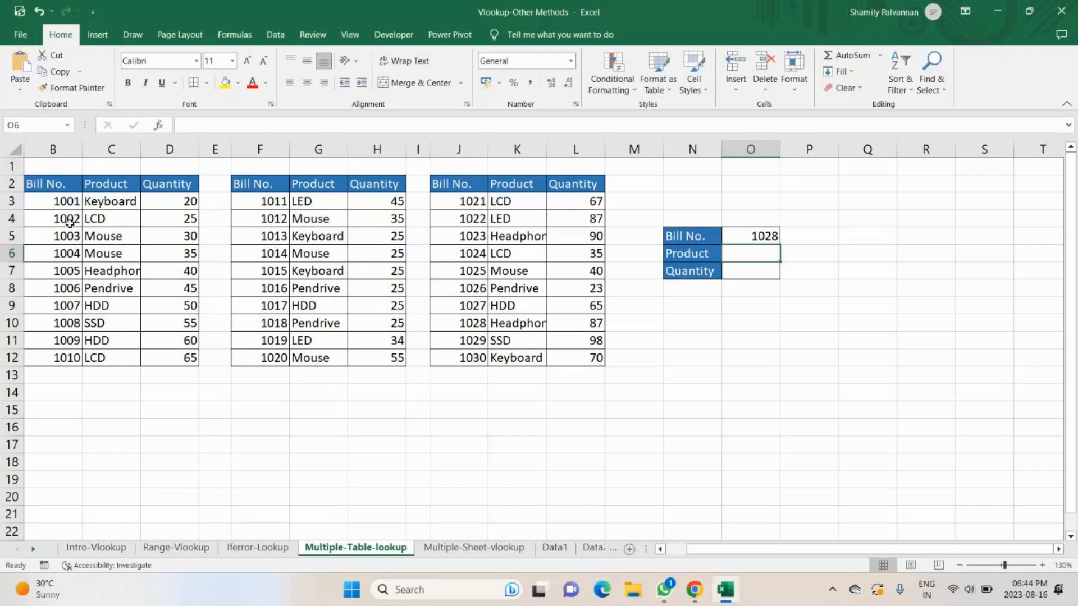
Compare the headers of the second and third bill tables and locate the record for bill 1028.
left_click_drag(254, 184, 331, 190)
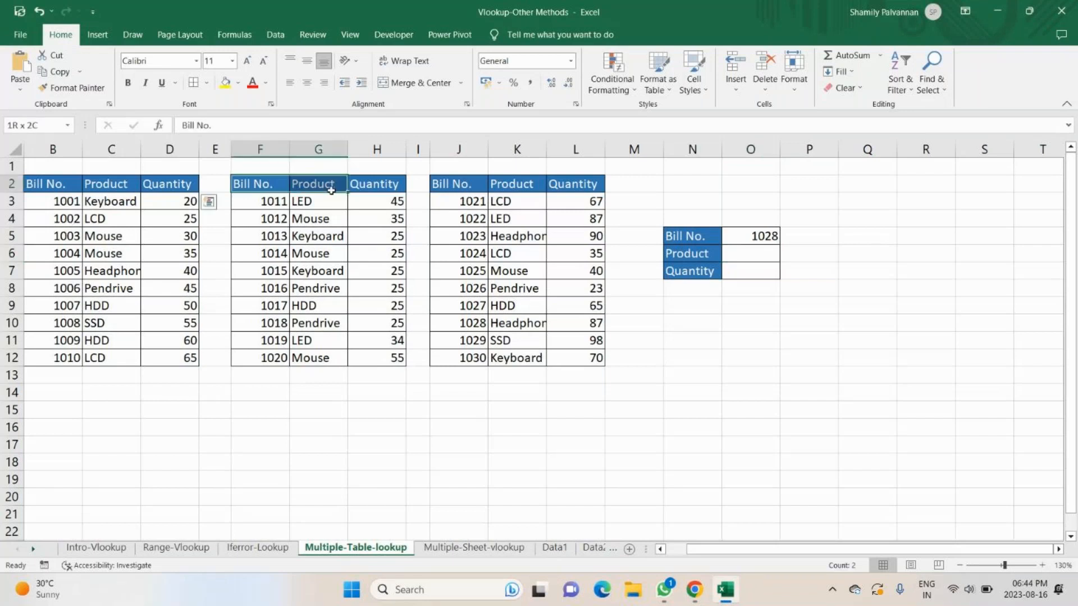
left_click(470, 184)
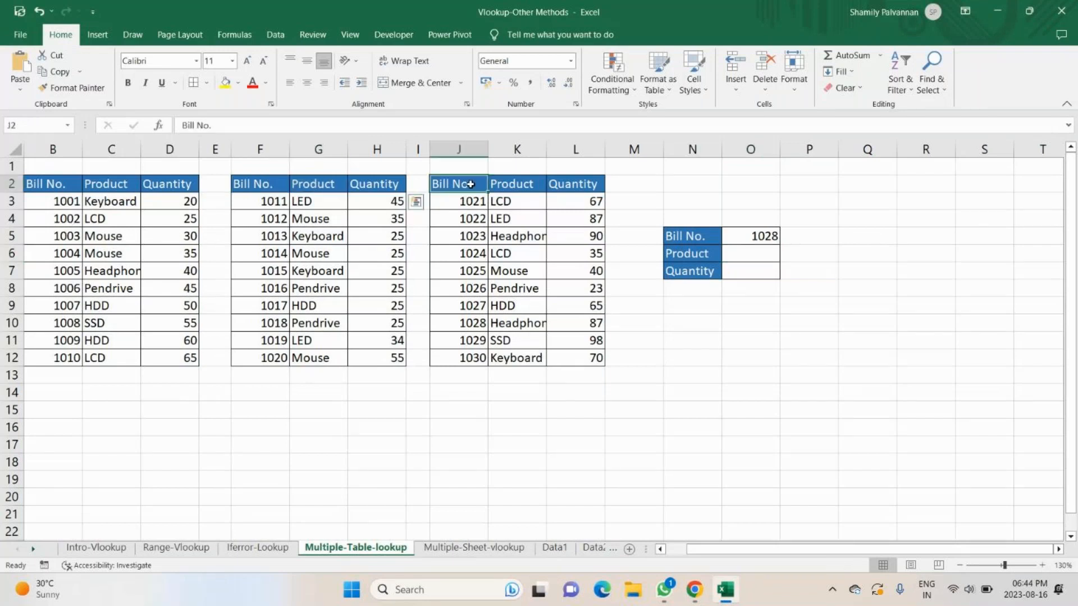
left_click_drag(471, 185, 584, 185)
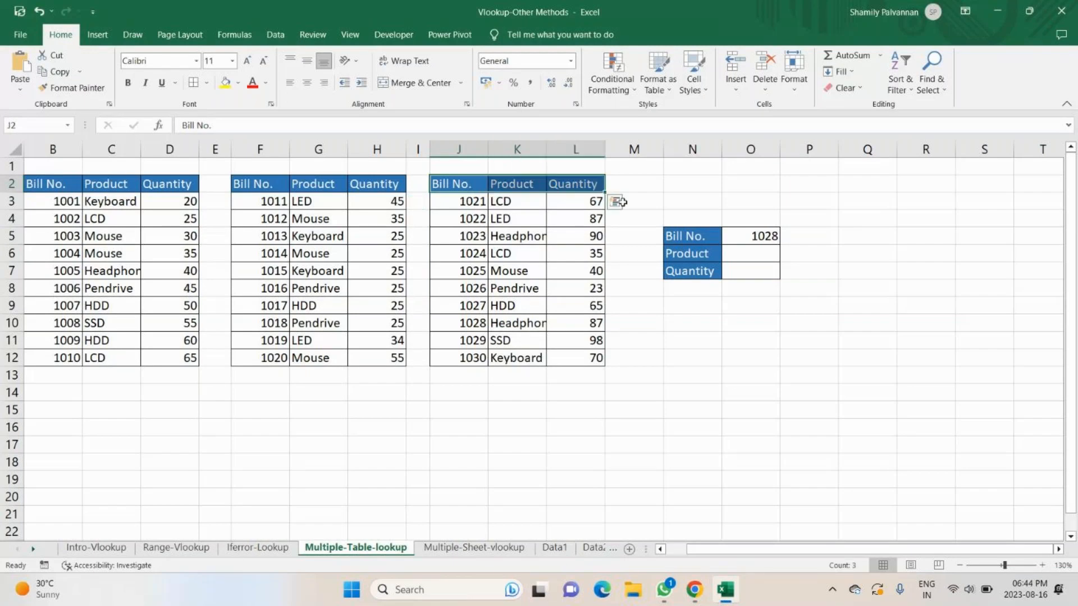
left_click(750, 252)
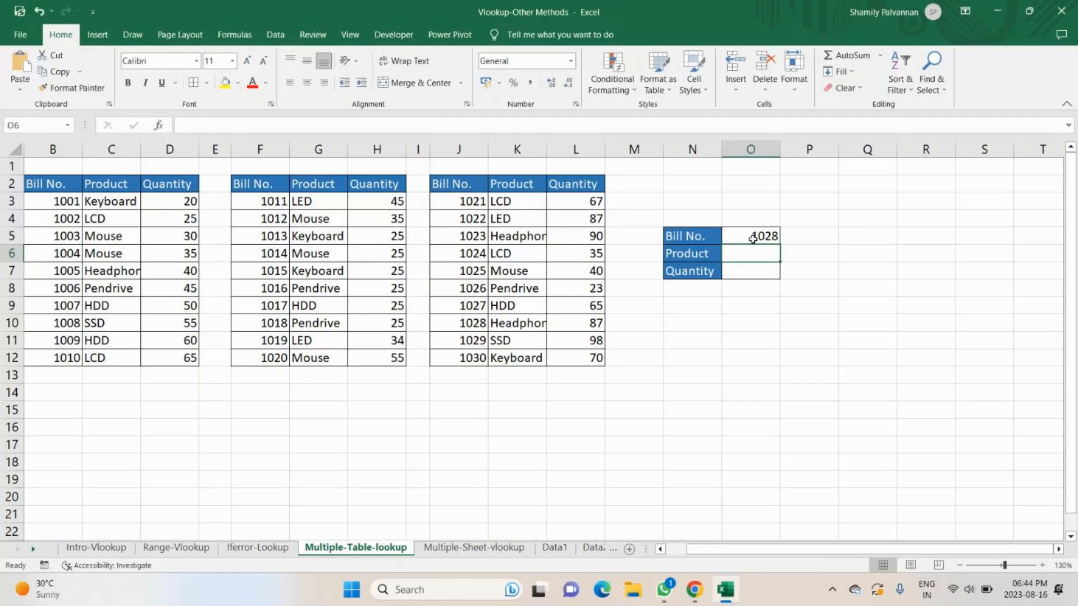
left_click_drag(471, 323, 578, 322)
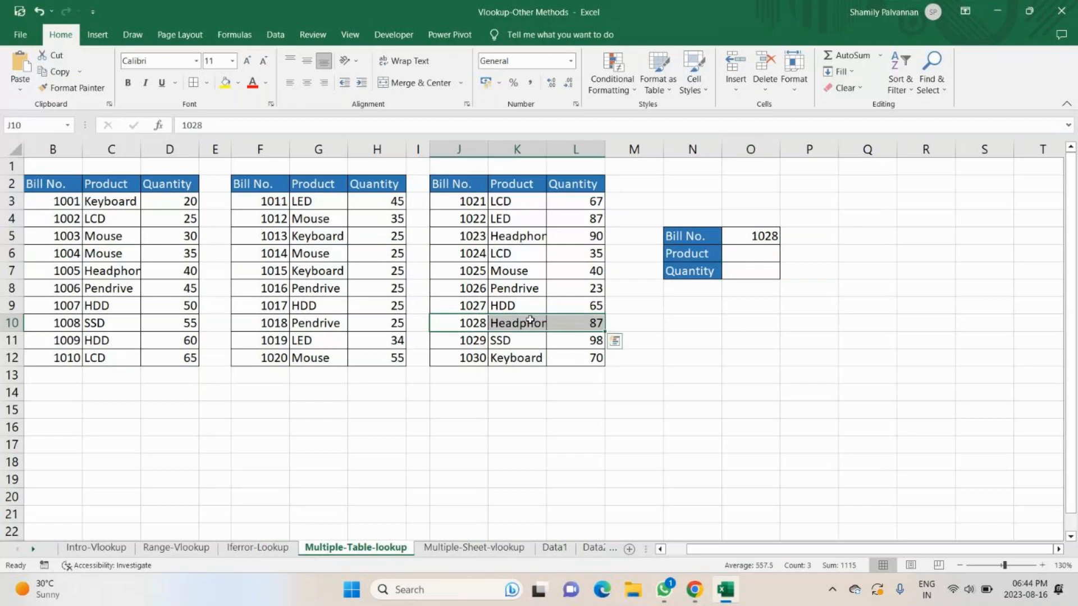
Set the Bill No. lookup value in O5 to 1015.
left_click(745, 240)
type("1015")
key("Return")
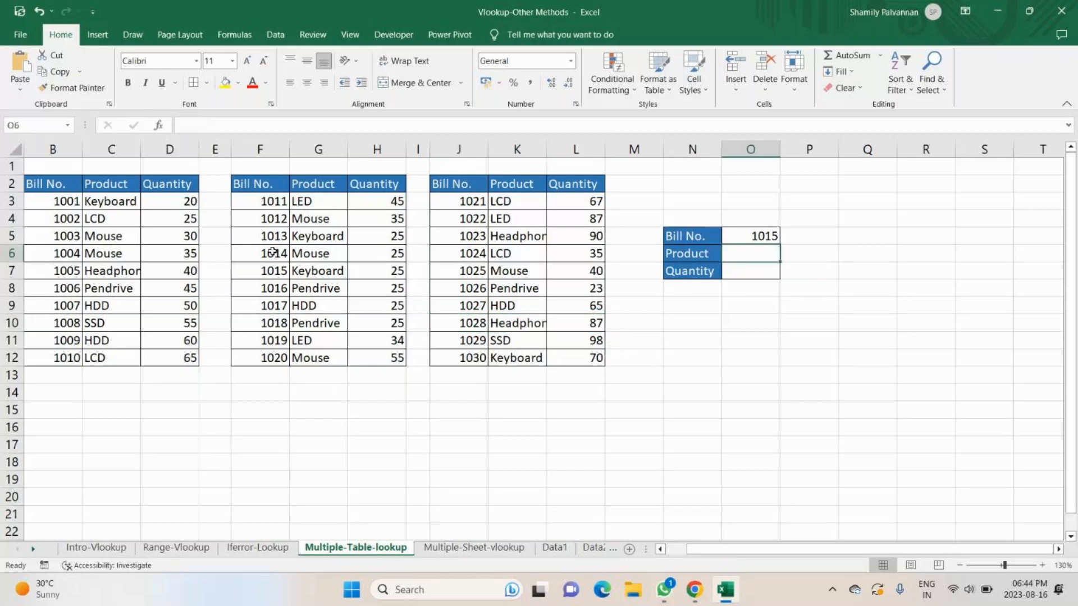
Set the Bill No. lookup value in O5 to 1008 and check its record in the first bill table.
left_click(749, 234)
type("100")
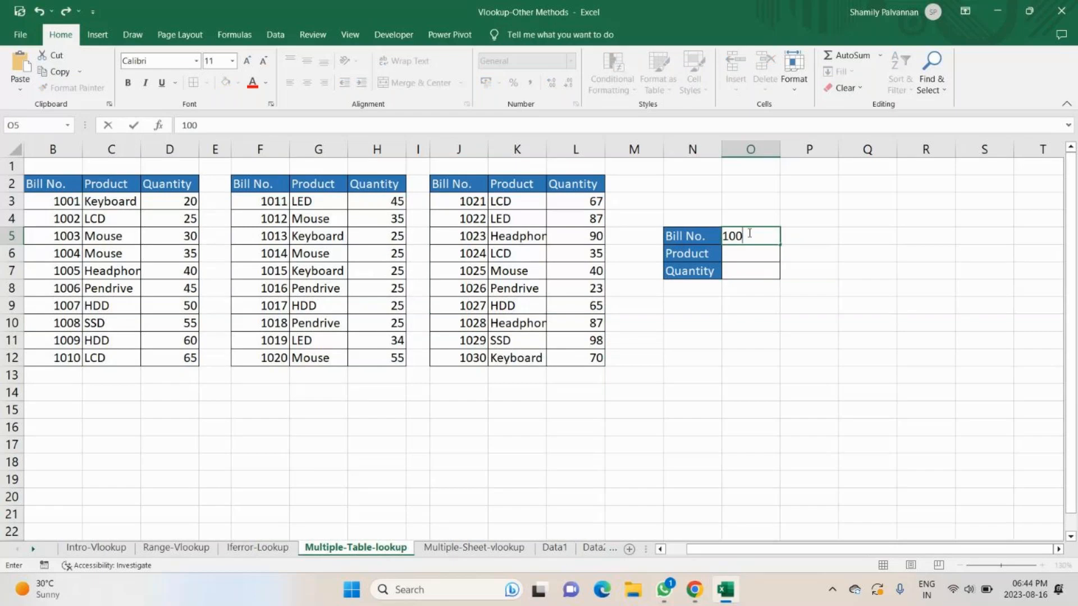
type("8")
left_click_drag(56, 323, 190, 319)
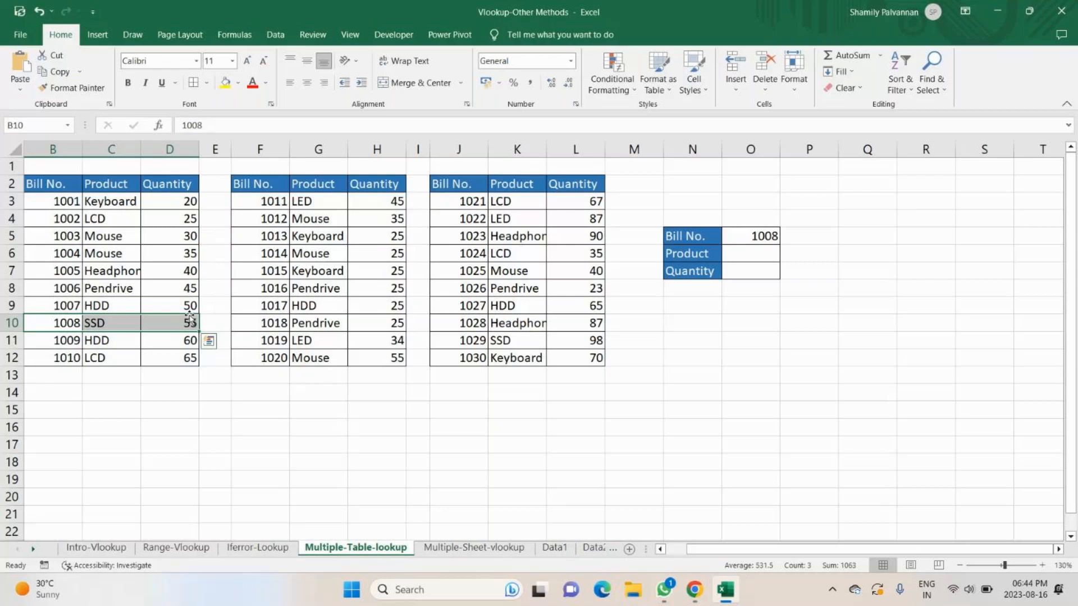
left_click(766, 255)
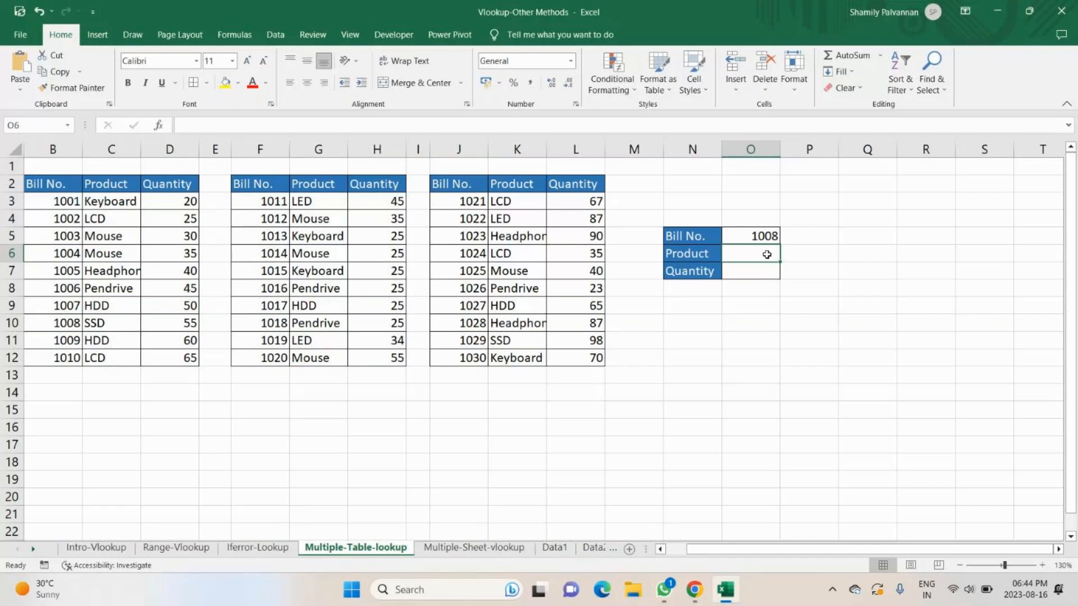
type("=")
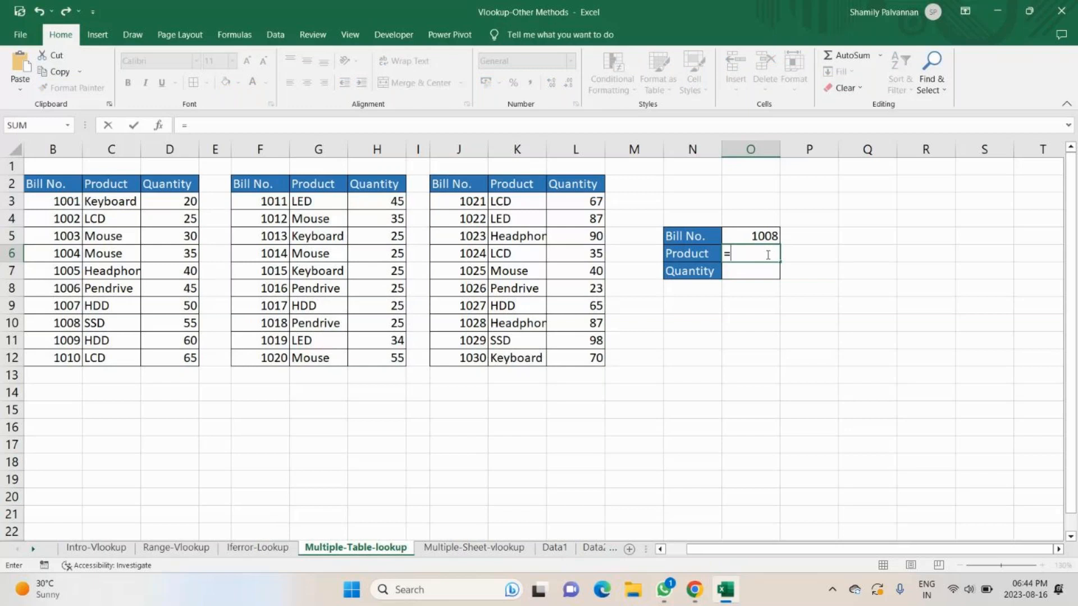
type("vlo")
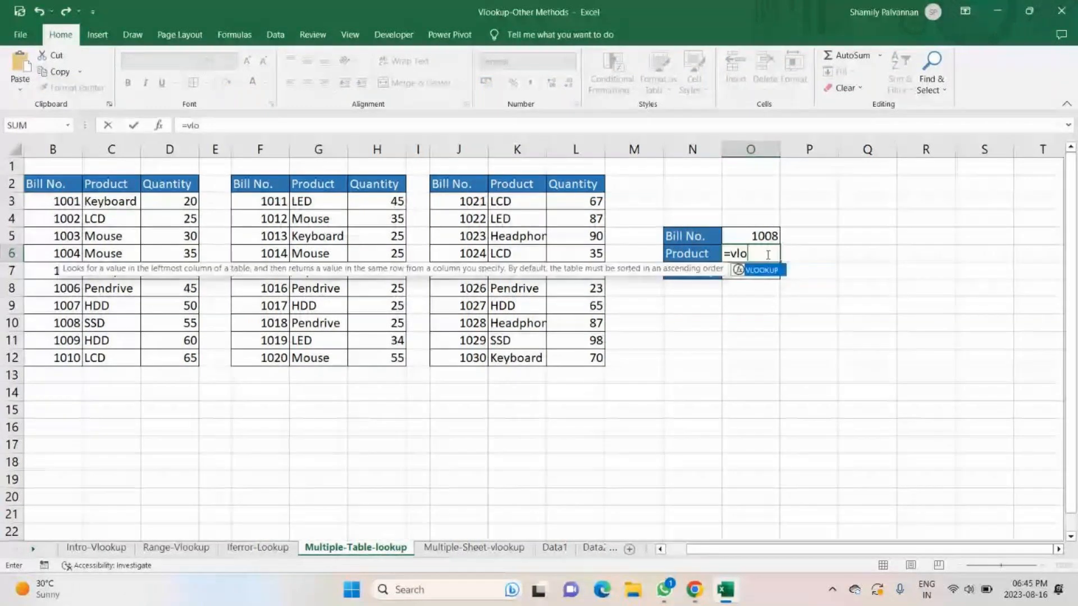
key("Tab")
left_click(762, 237)
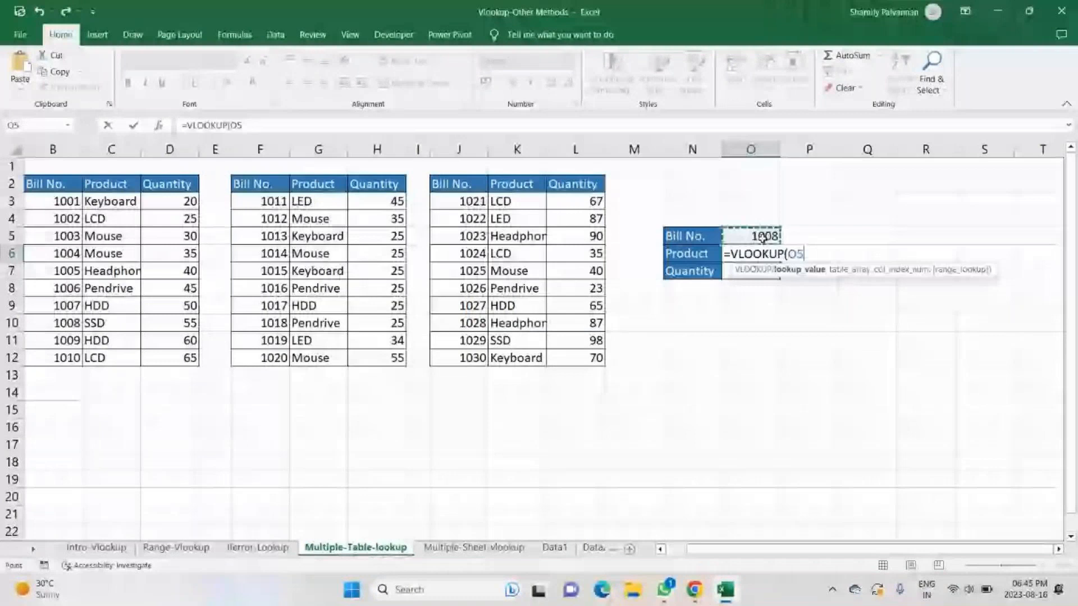
key("F4")
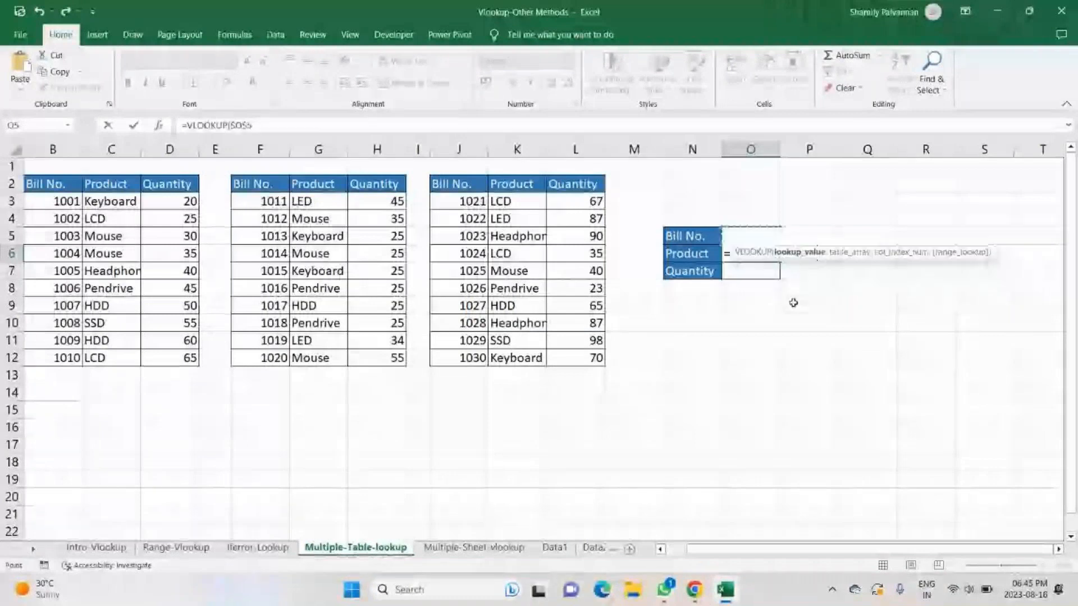
type(",")
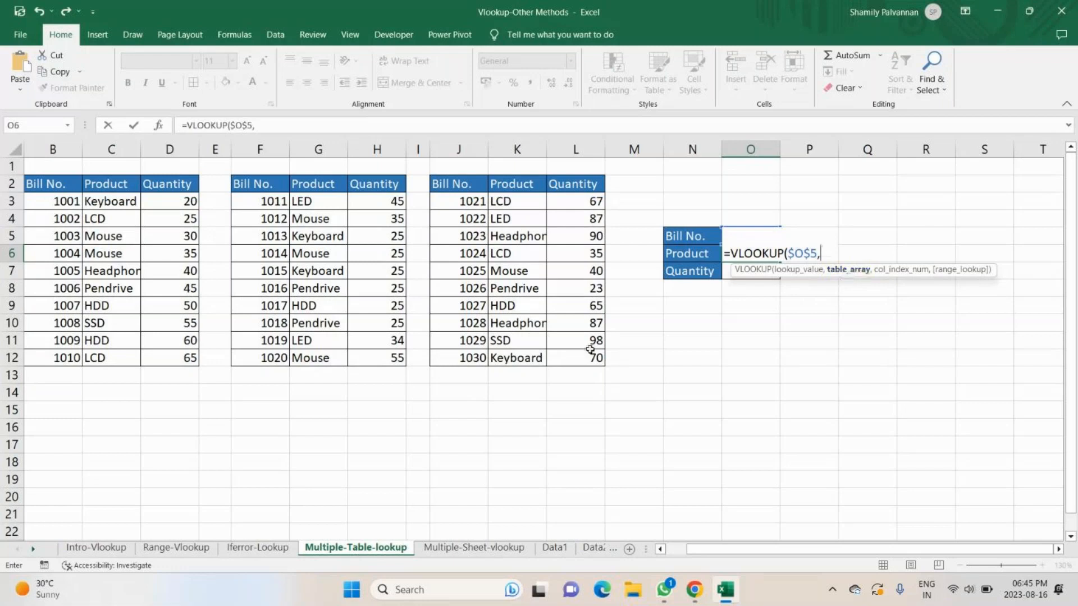
key("BackSpace")
key("Escape")
Try to name the first bill table, B2:D12, JAN2023, and check the GoTo meeting in Chrome before returning to Excel.
left_click_drag(40, 184, 161, 351)
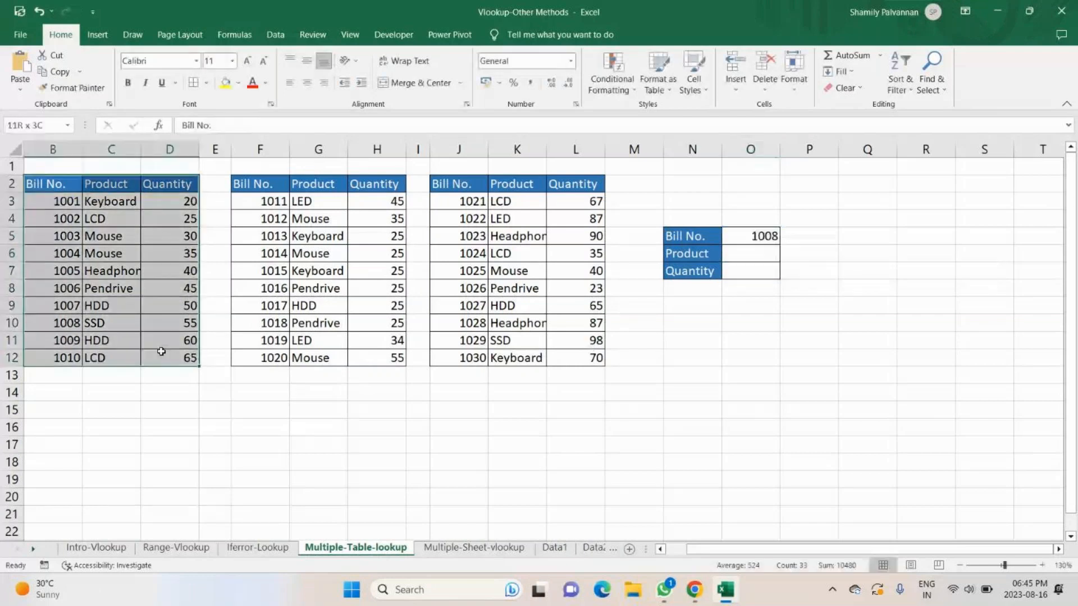
left_click(36, 122)
type("JAN2023")
key("Return")
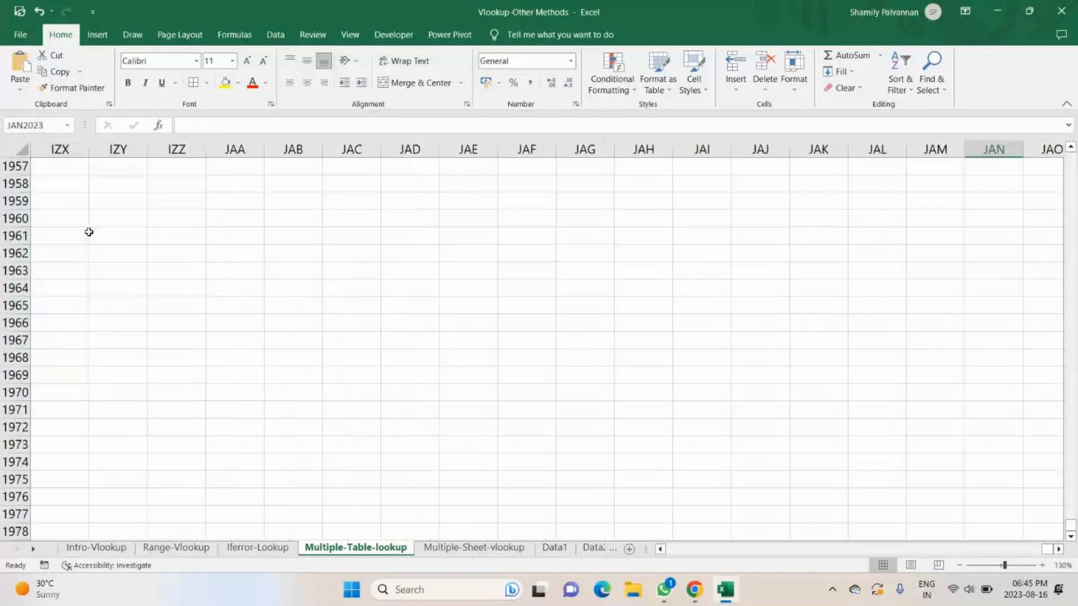
key("alt+Tab")
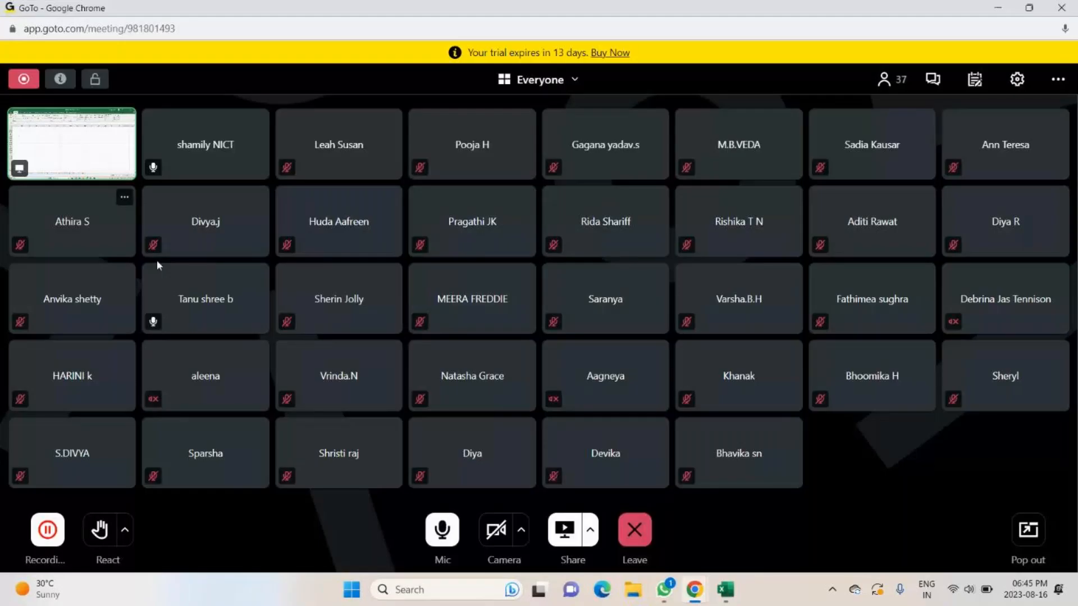
key("alt+Tab")
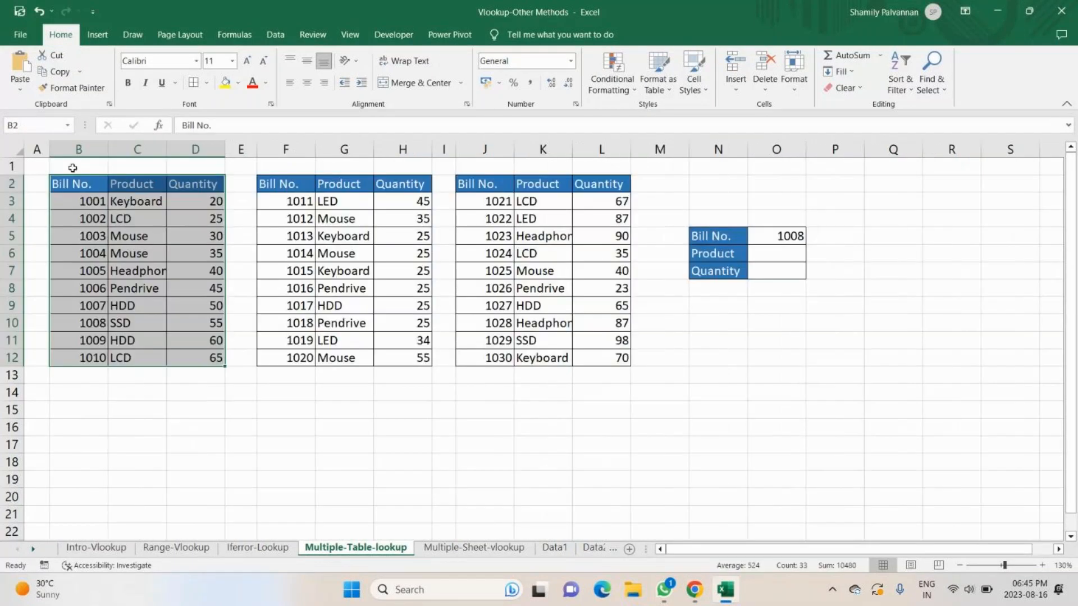
Name the first bill table range, B2:D12, JAN_2023.
left_click(27, 123)
type("JAN_2023")
key("Return")
Name the second bill table range, F2:H12, with a name beginning with FEB.
left_click_drag(291, 191, 424, 358)
left_click(47, 124)
type("FEB")
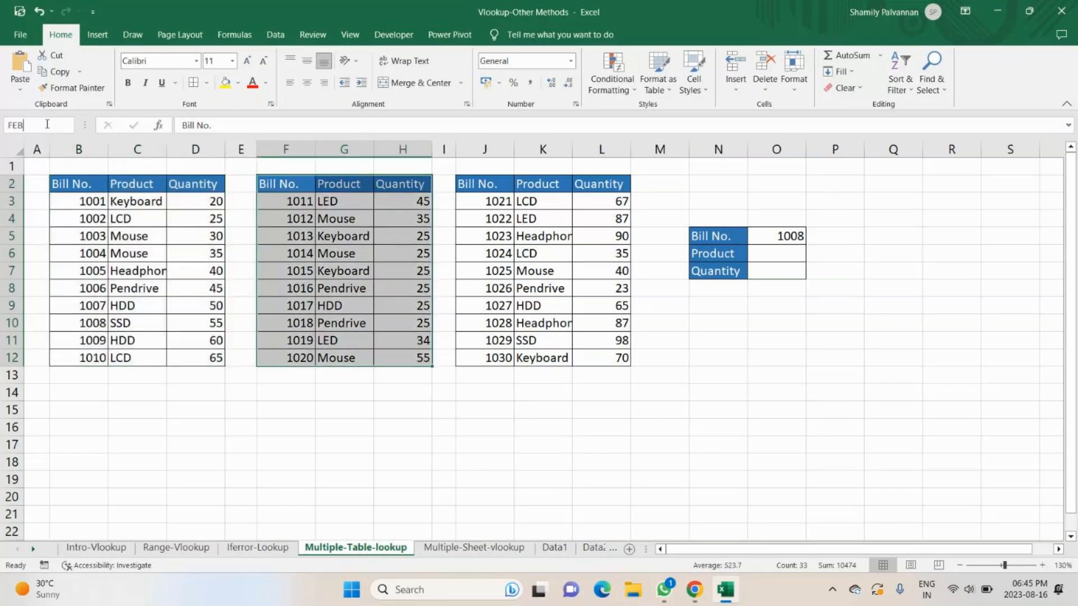
Name the third bill table range, J2:L12, with a name beginning with MAR_.
left_click(481, 185)
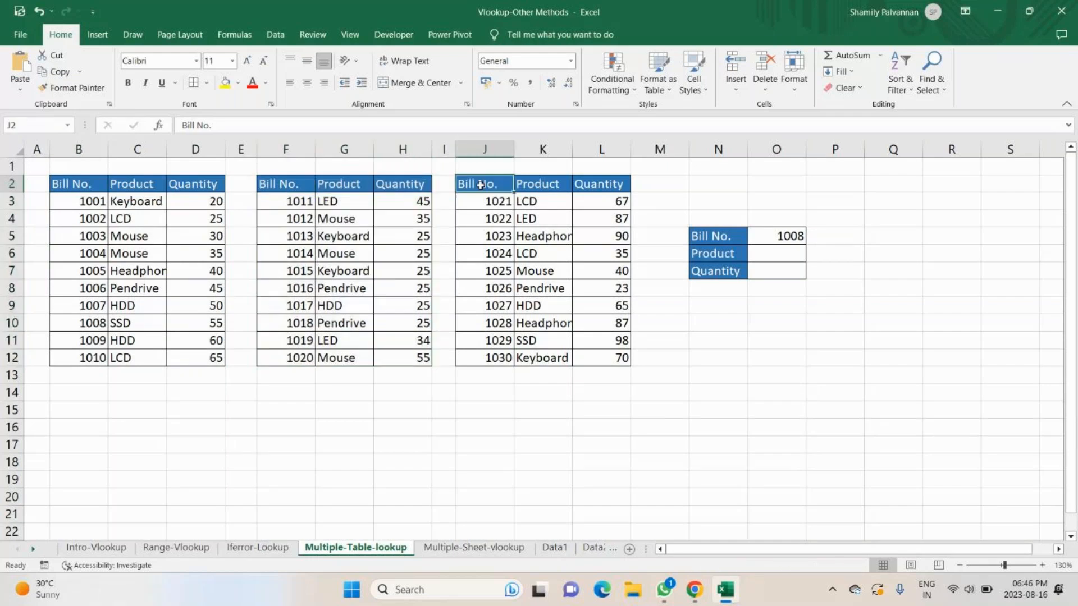
left_click_drag(481, 184, 589, 359)
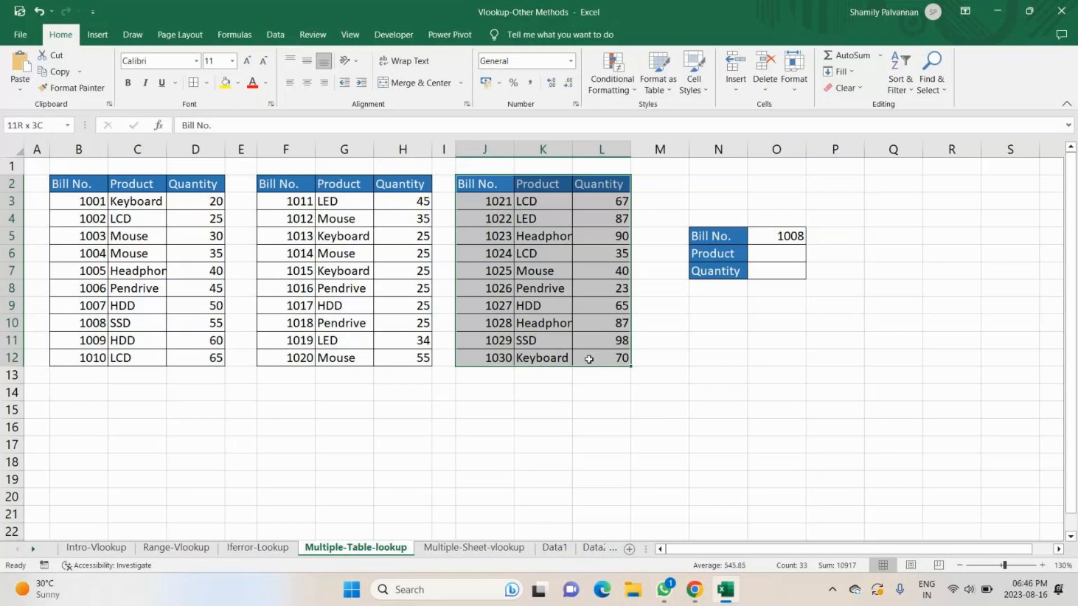
left_click(17, 126)
type("MAR_")
key("Return")
Move the Product and Quantity labels and their result cells down one row to N7:O8.
left_click(776, 253)
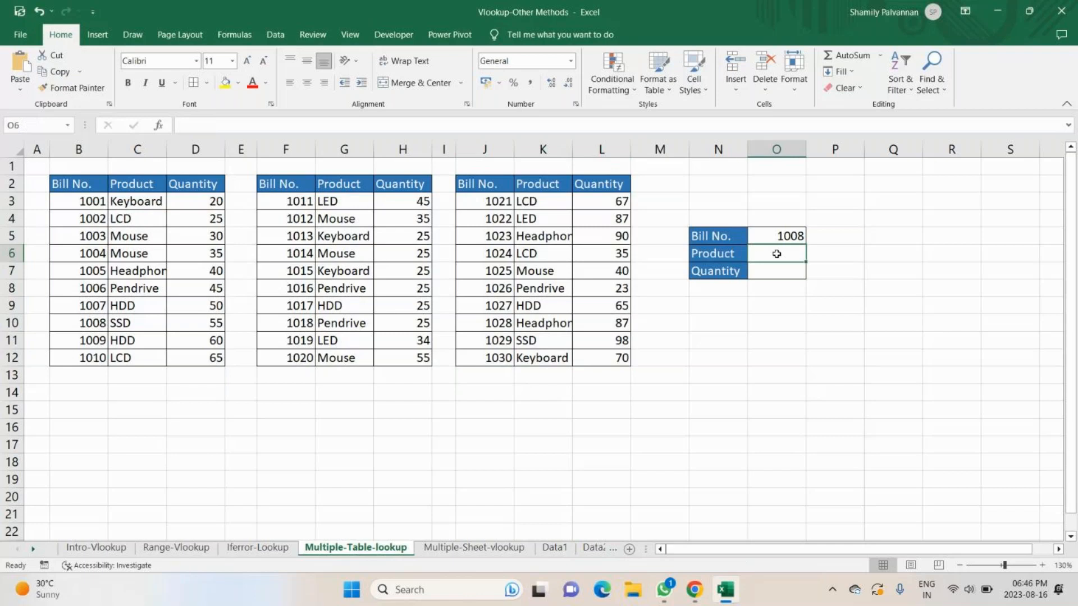
type("=")
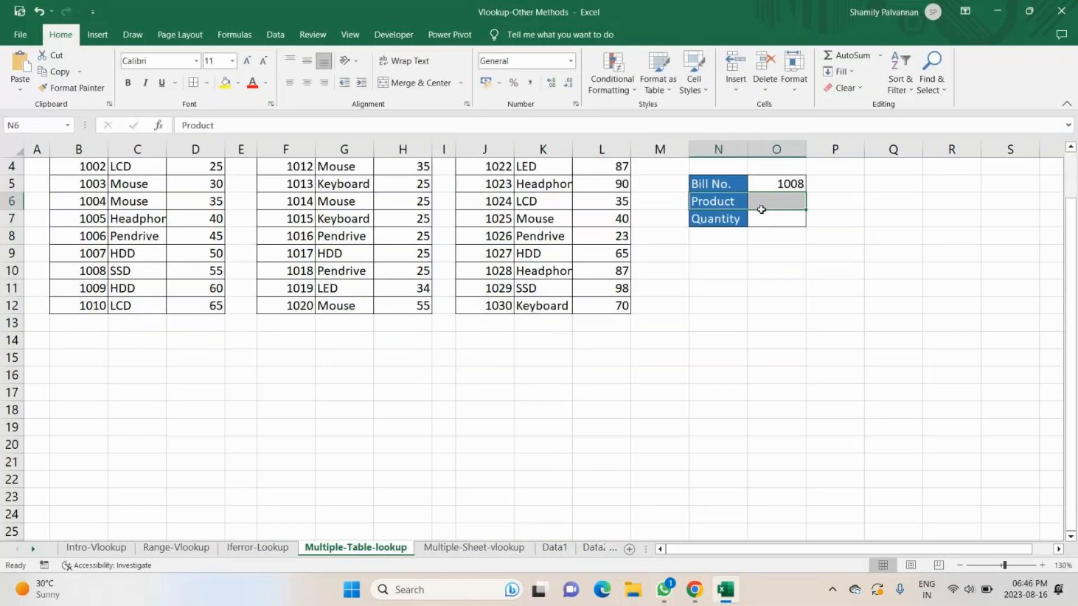
left_click_drag(760, 209, 766, 223)
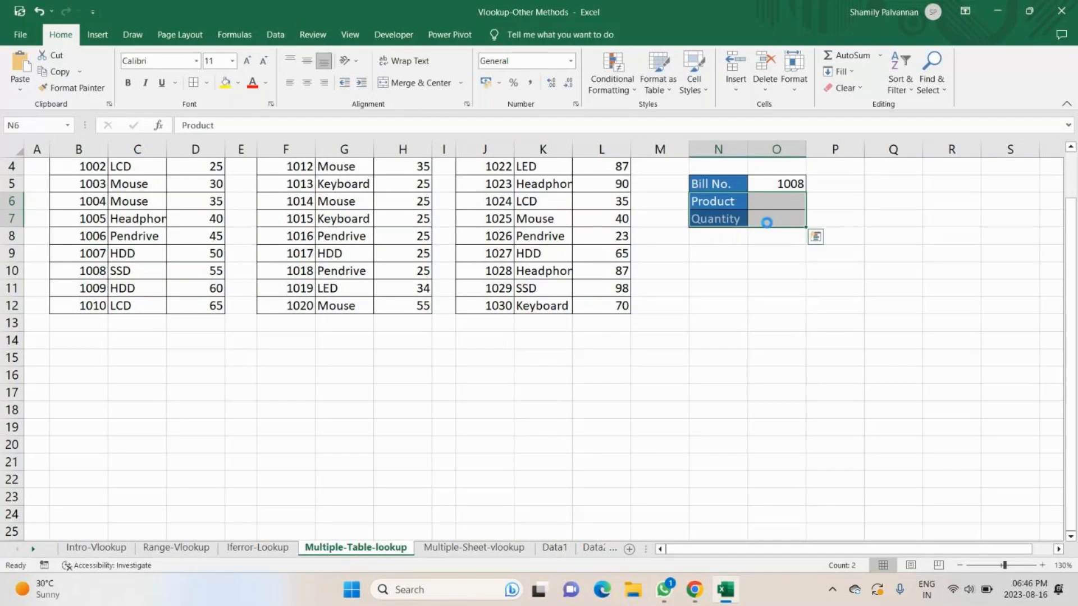
key("ctrl+x")
key("Down")
key("ctrl+v")
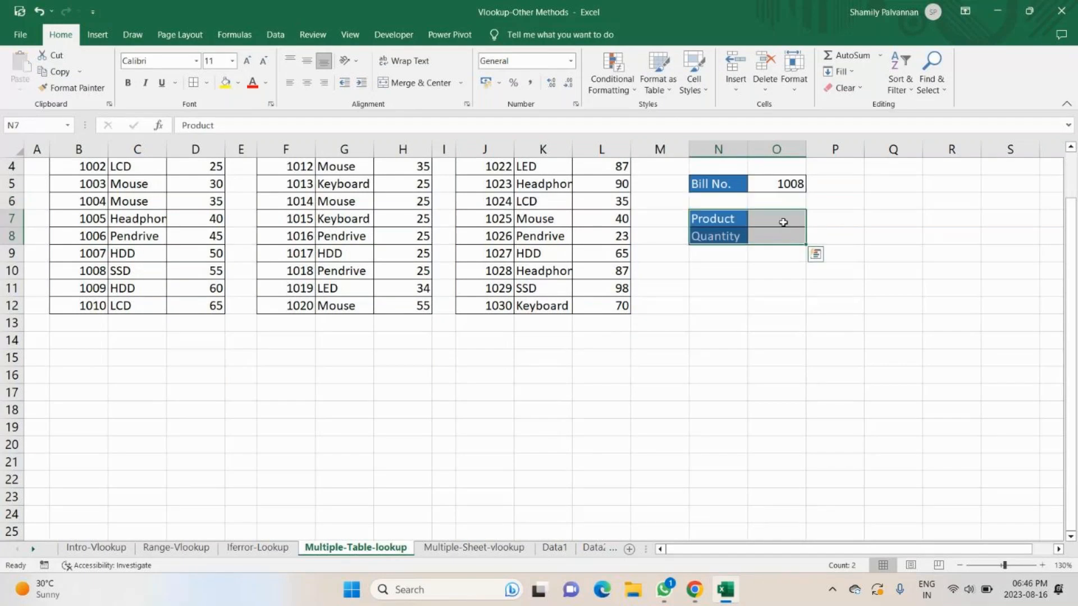
Start a VLOOKUP formula in the Product result cell O7 with the absolute reference $O$5 as lookup value.
double_click(783, 223)
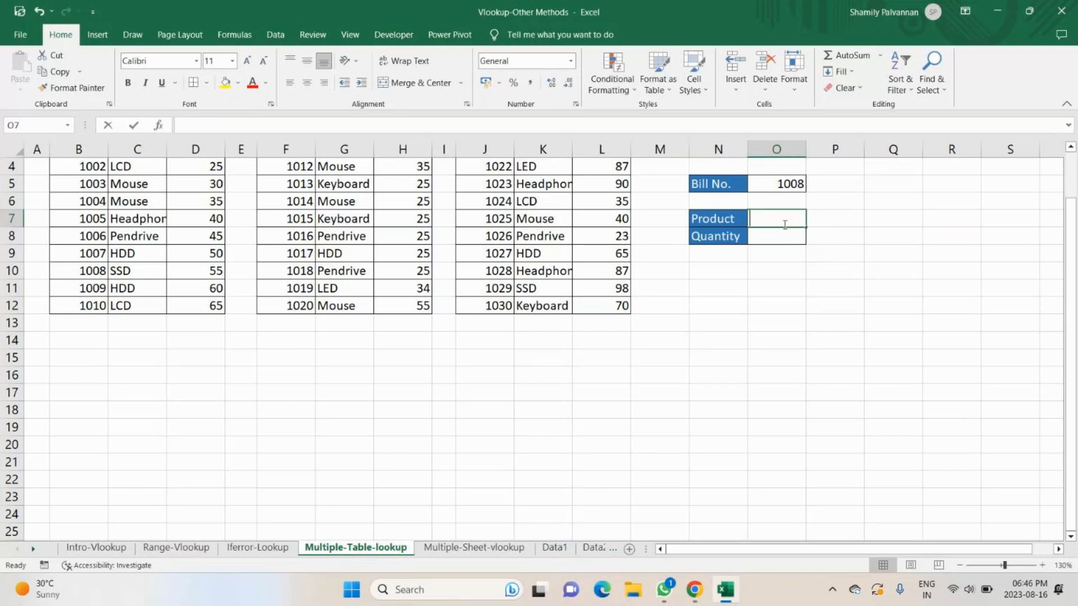
type("=VLOOKUP(")
left_click(780, 184)
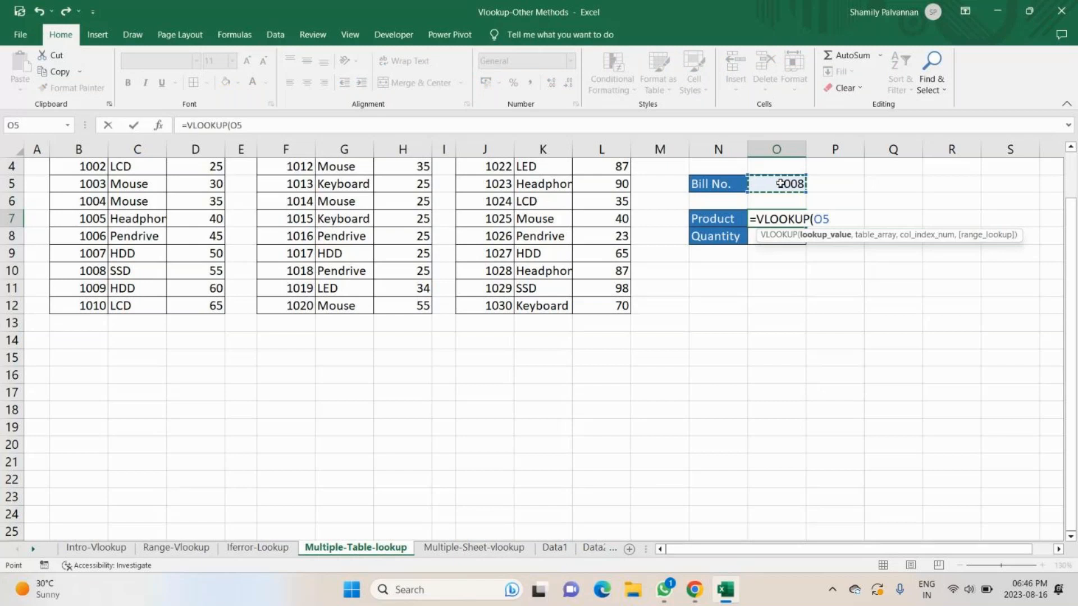
key("F4")
type(",")
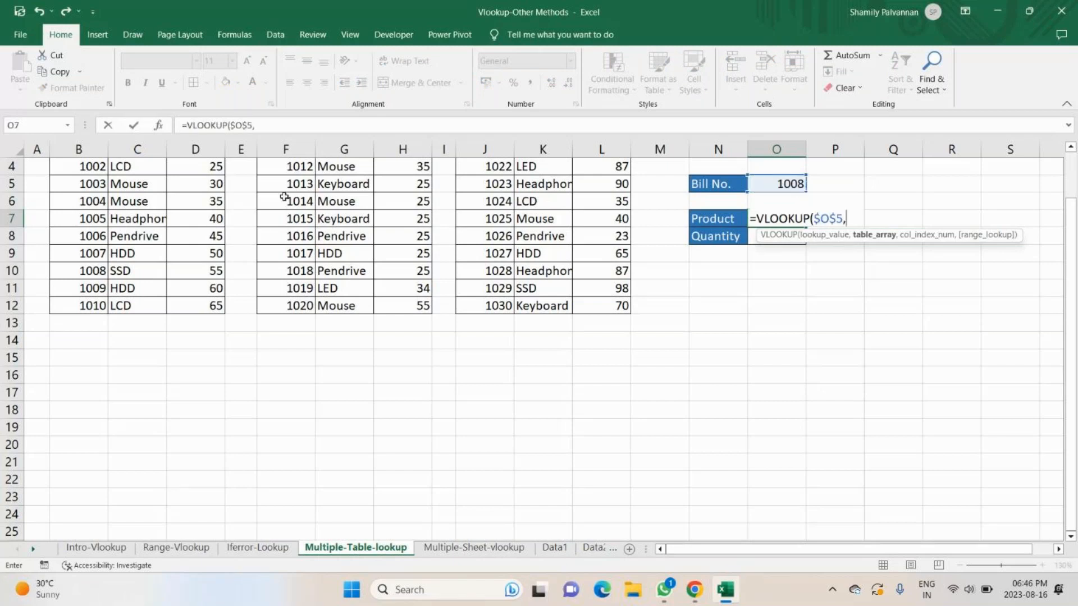
scroll(284, 196, "up", 1)
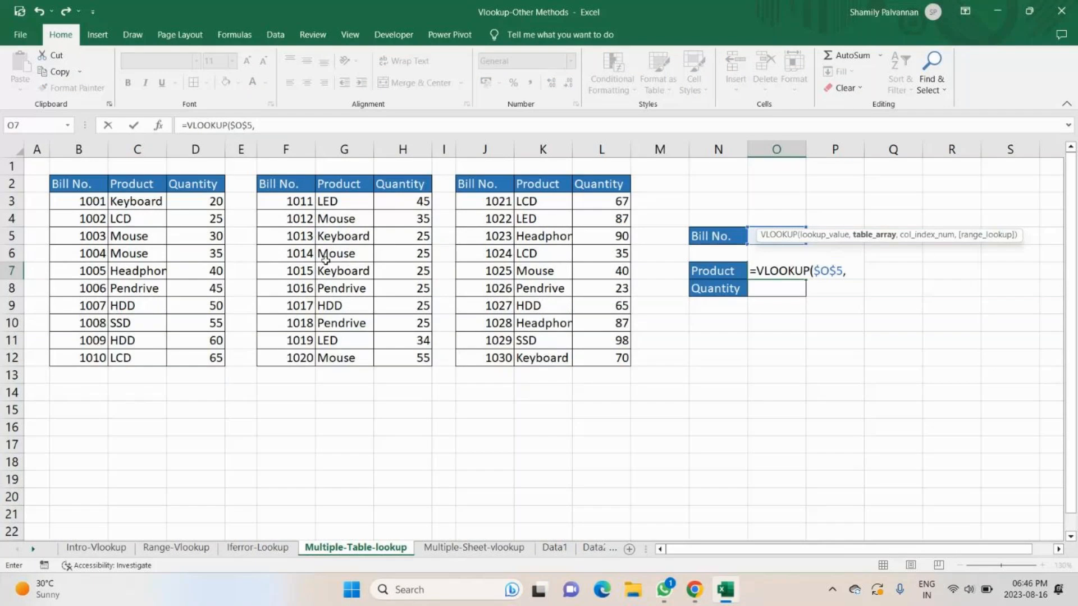
Add an IF as the table array argument that returns JAN_2023 when O5<=1010.
type("if")
key("Tab")
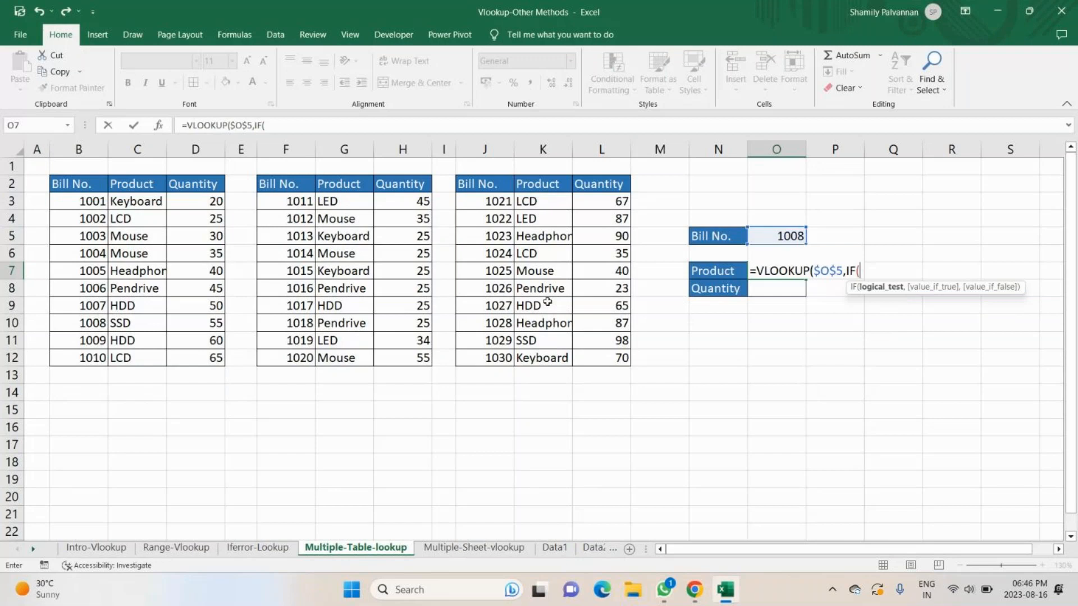
left_click(787, 236)
type("<=")
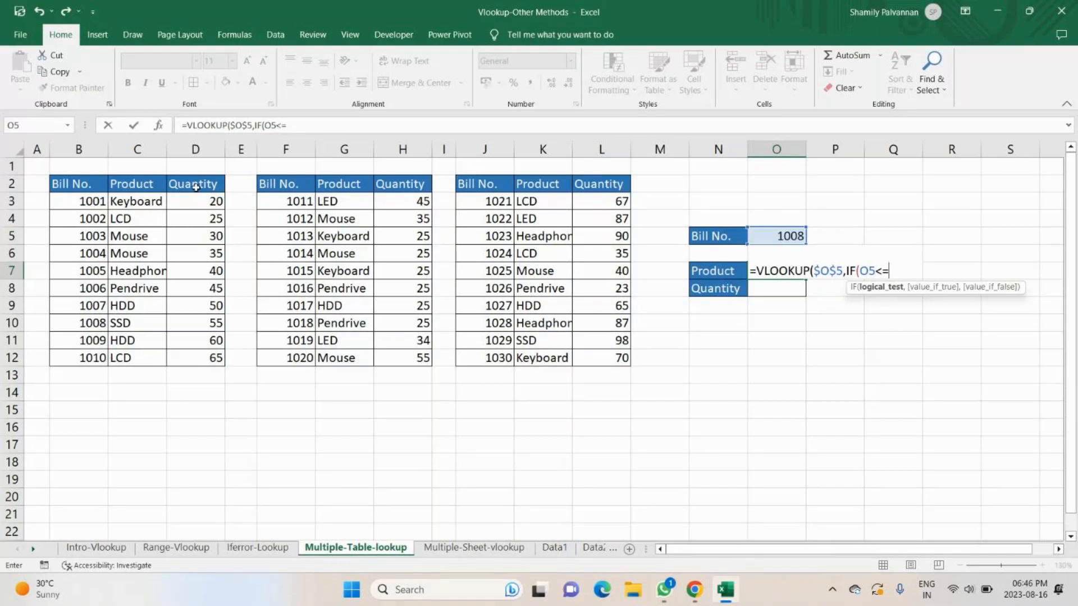
type("1010,")
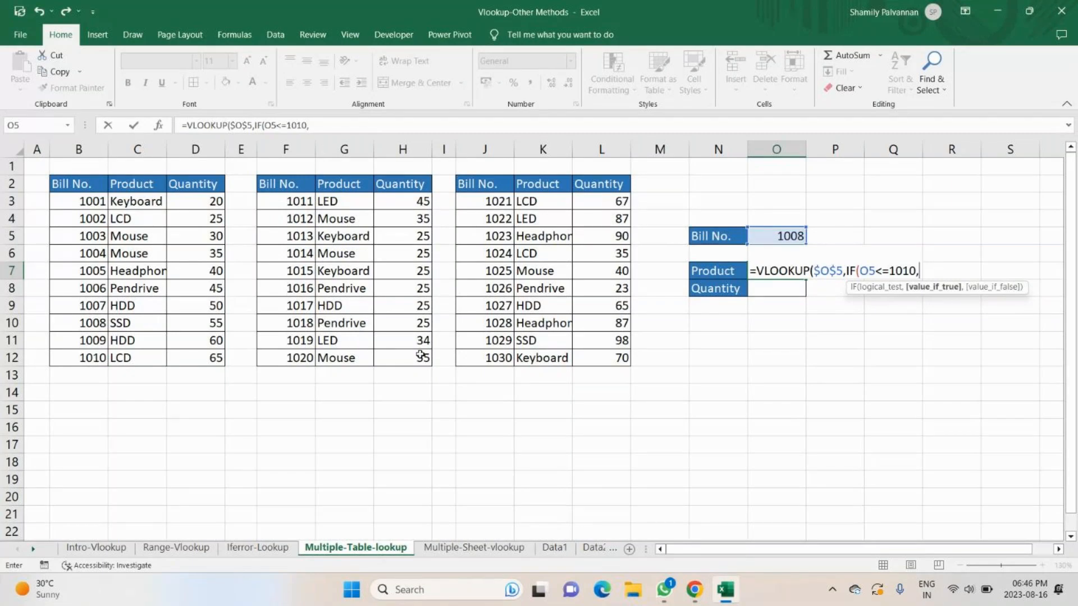
left_click_drag(53, 180, 205, 357)
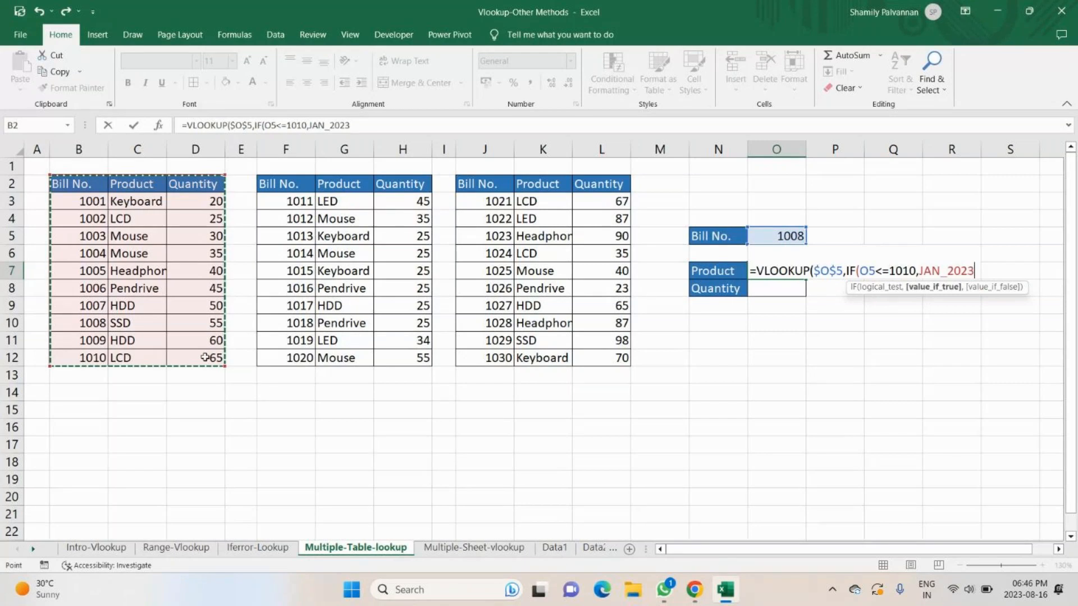
Nest a second IF returning FEB_2023 when O5<=1020, and make the O5 references in both IF tests absolute as $O$5.
type(",if")
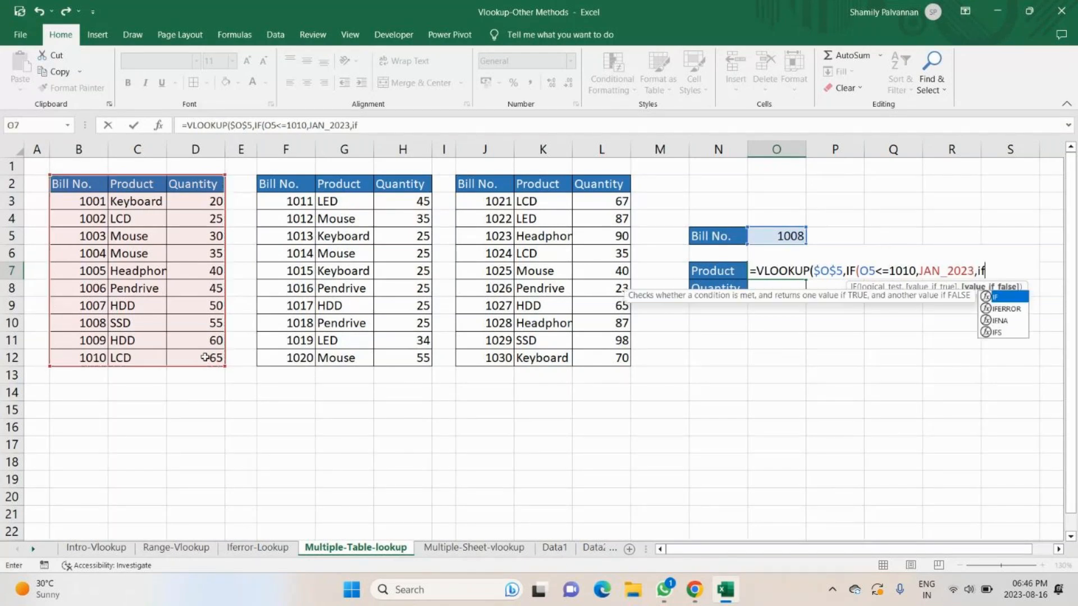
key("Tab")
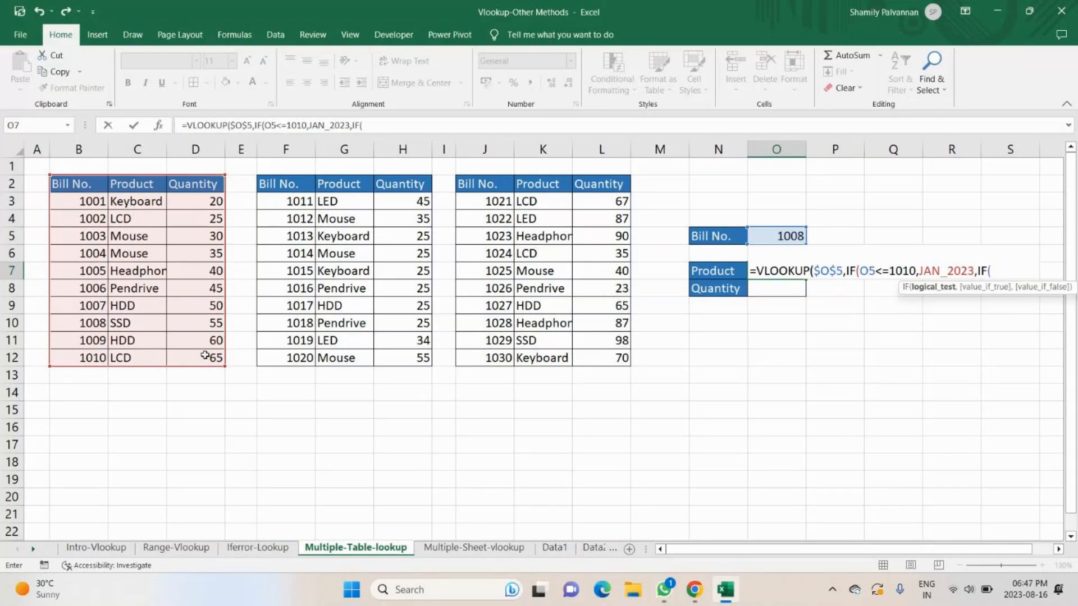
left_click(775, 237)
type("<=")
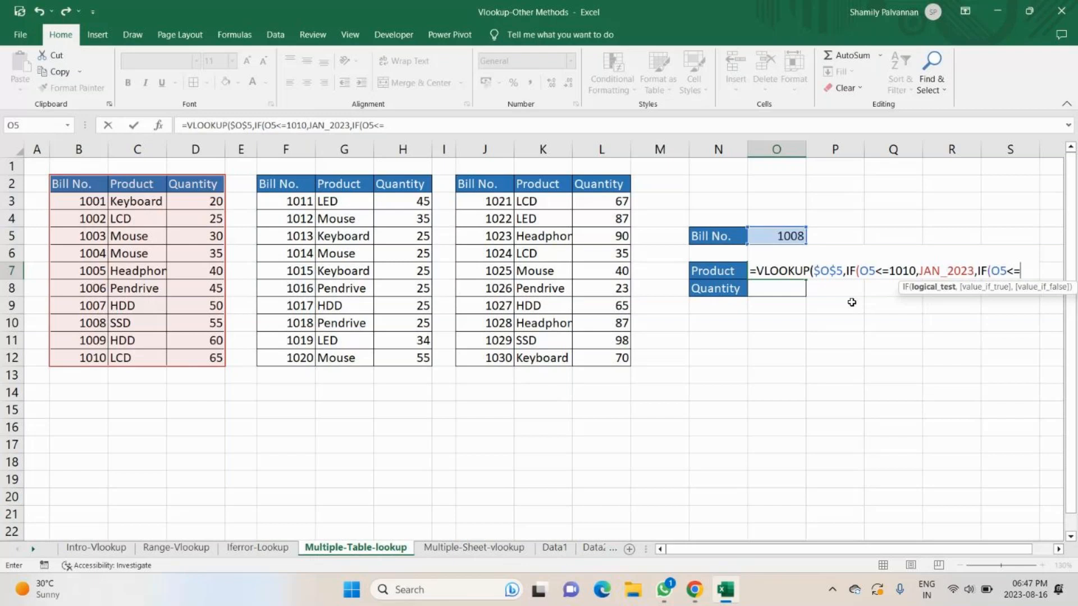
type("1020,")
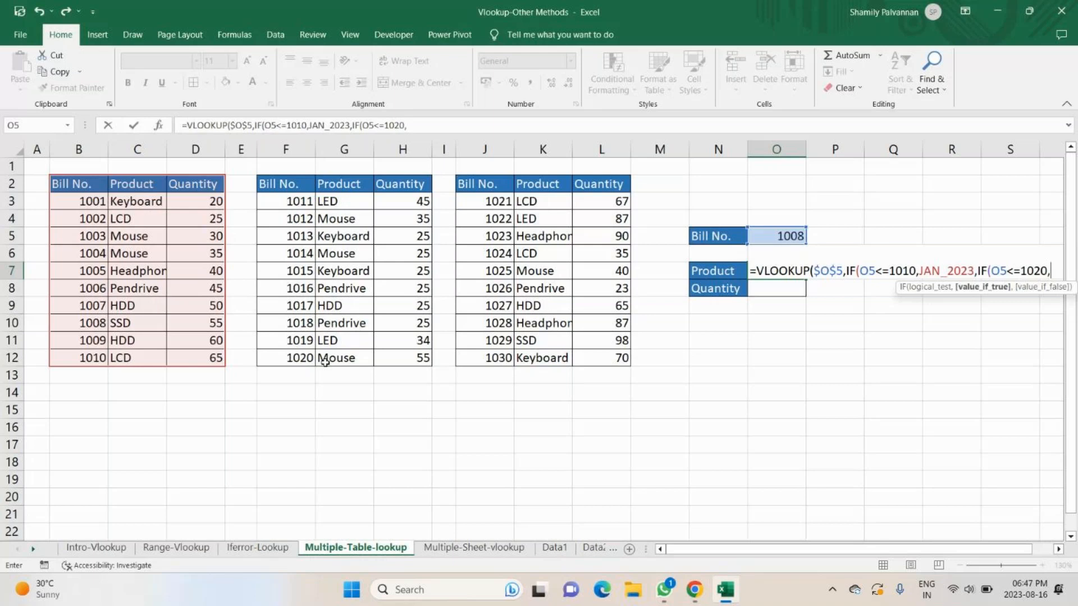
type("FEB_2023")
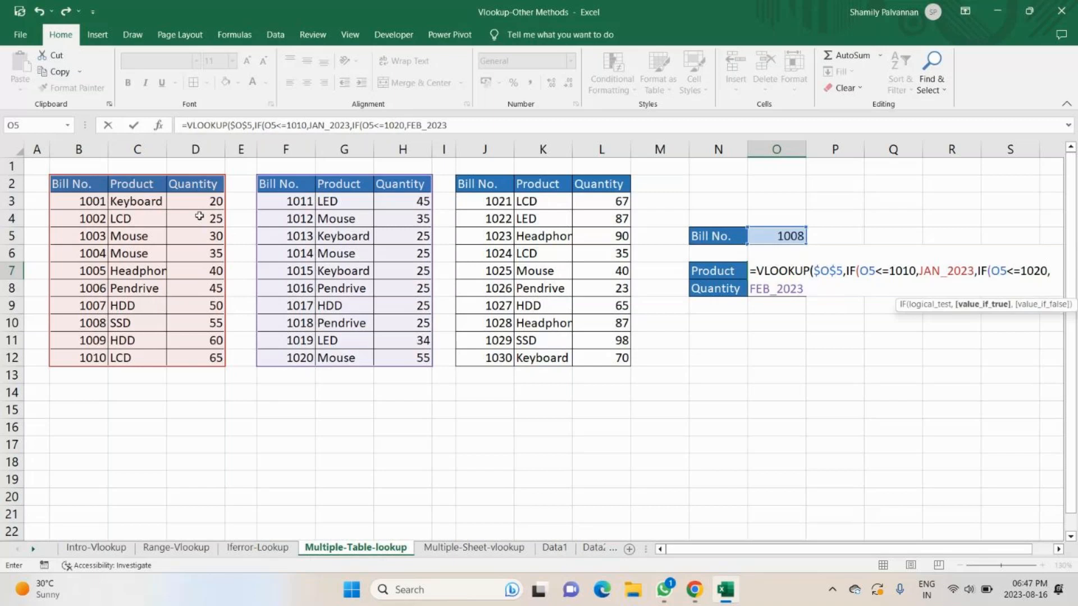
left_click(868, 271)
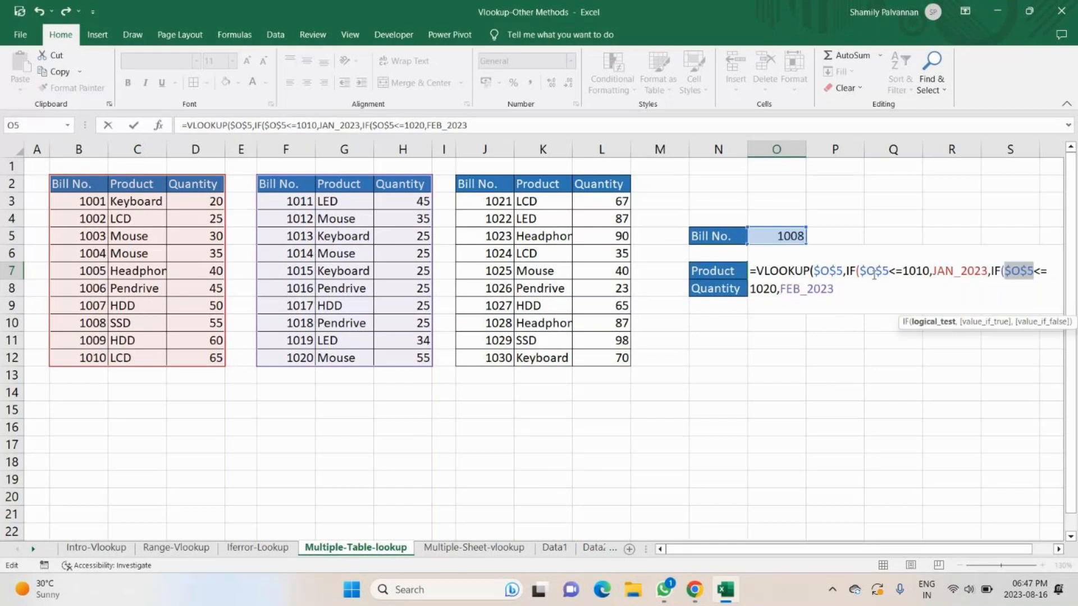
left_click(873, 274)
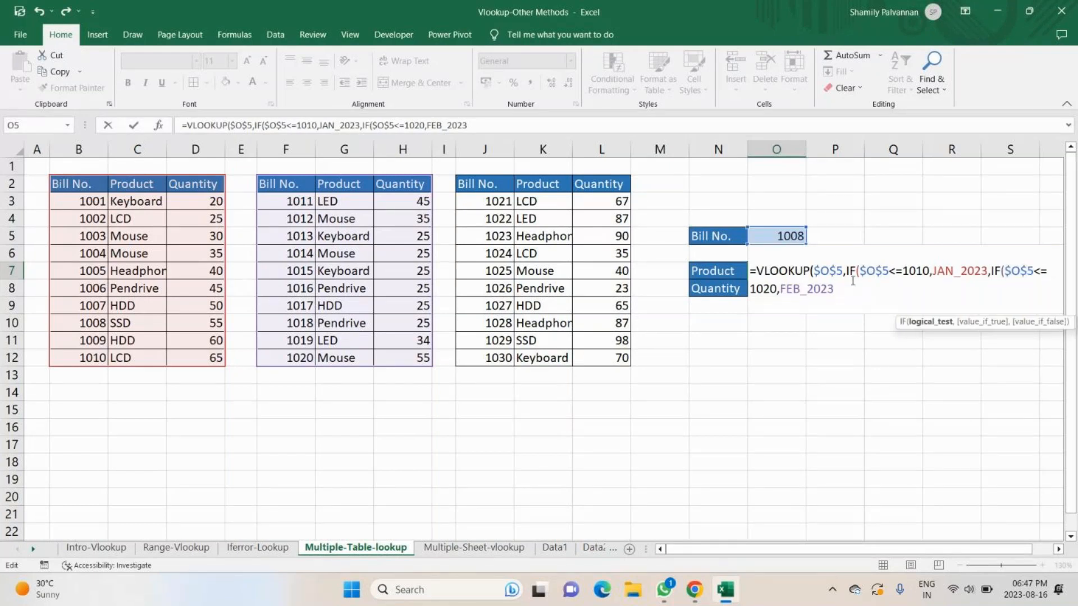
Nest a third IF returning MAR_2023 when $O$5<=1030, and close all three IF functions.
type(",IF(")
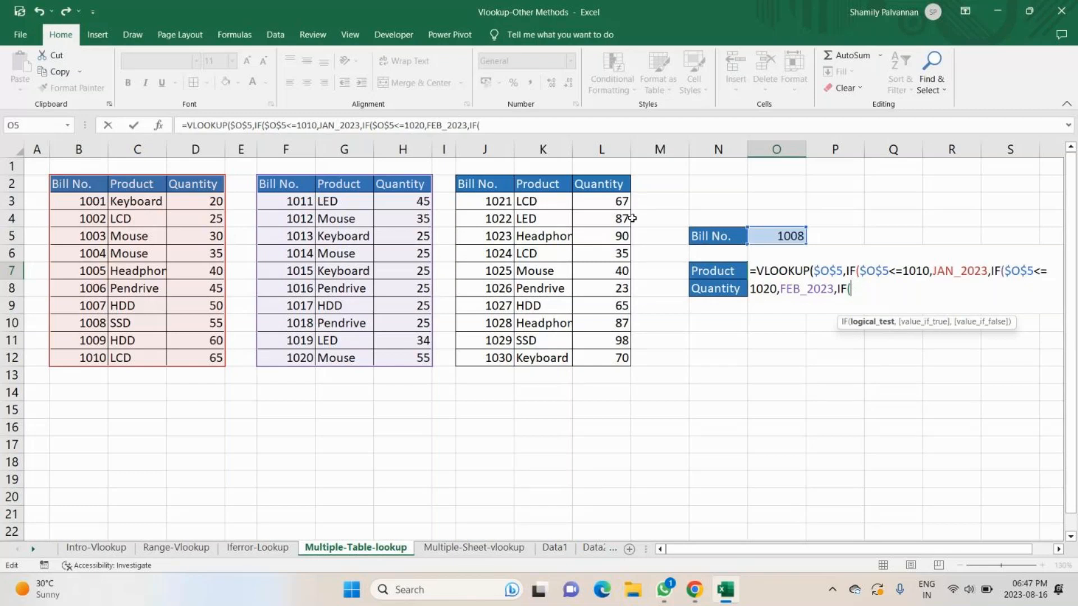
left_click(775, 233)
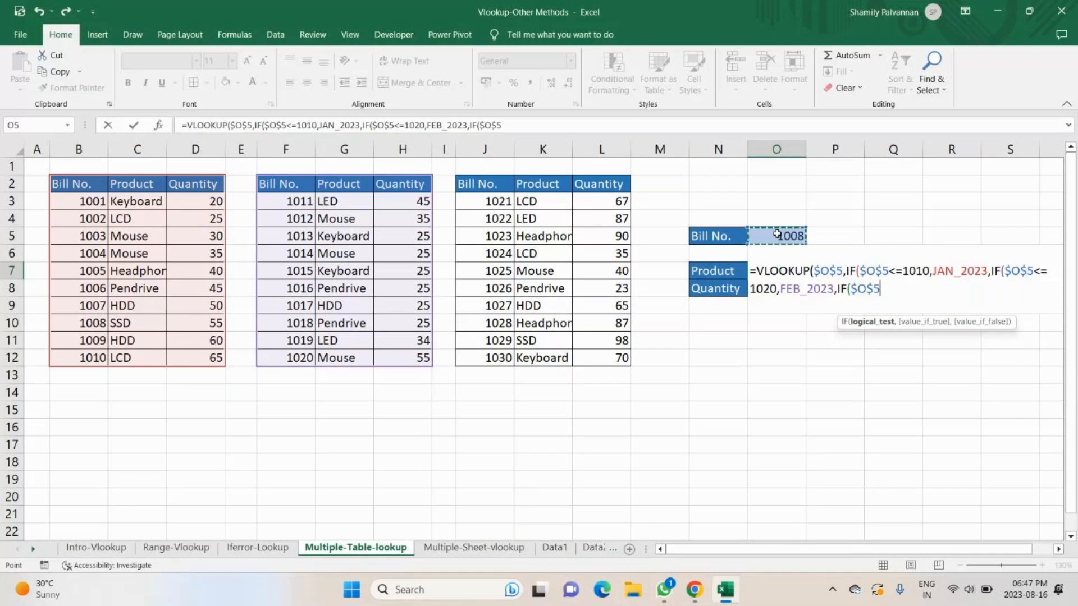
type("<=")
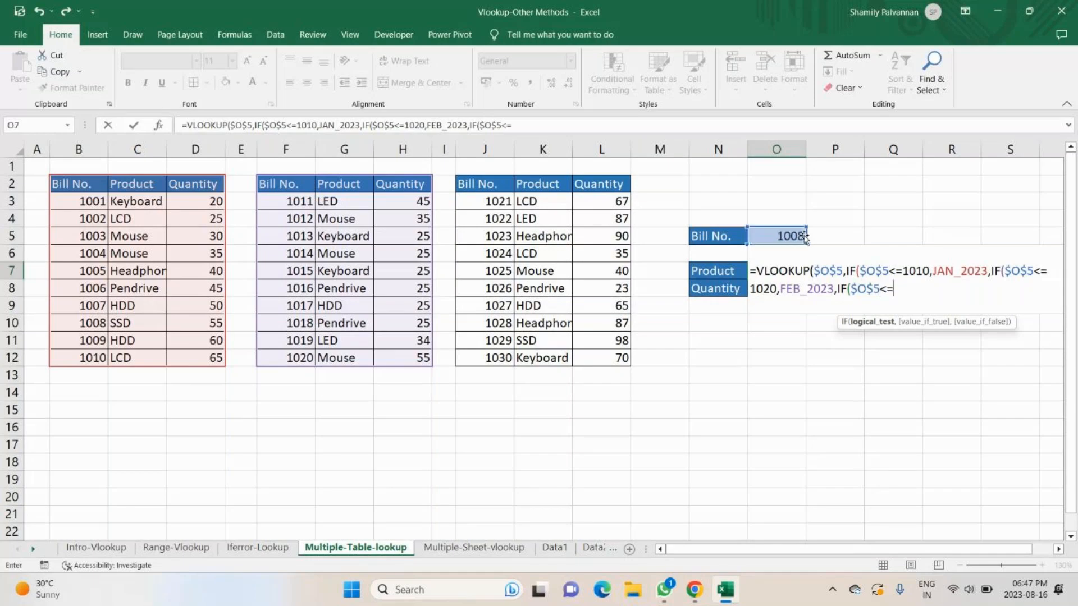
type("1030,")
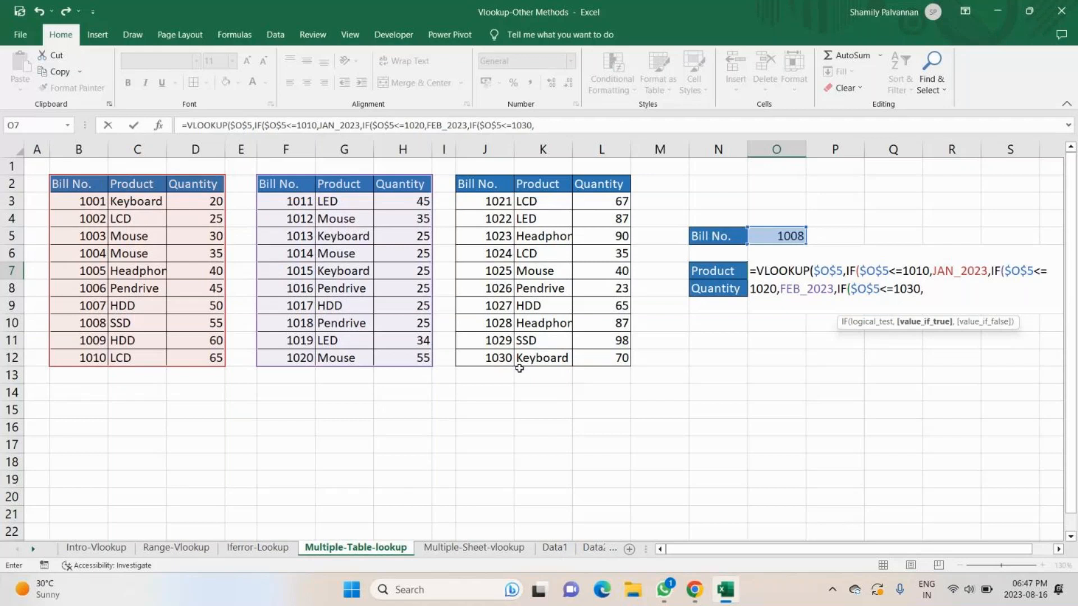
type("MAR_2023")
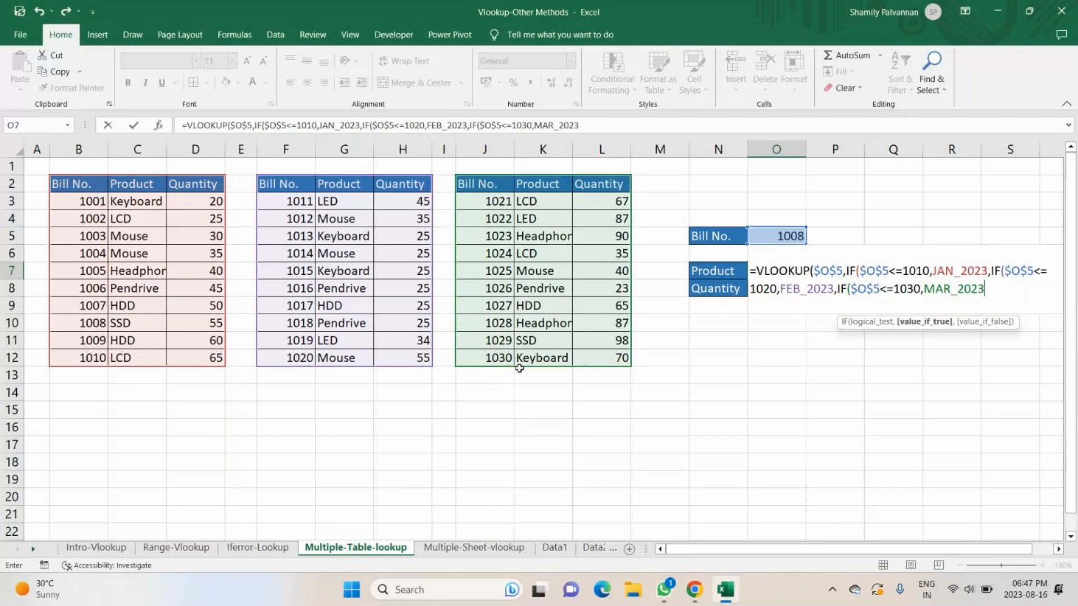
type("))")
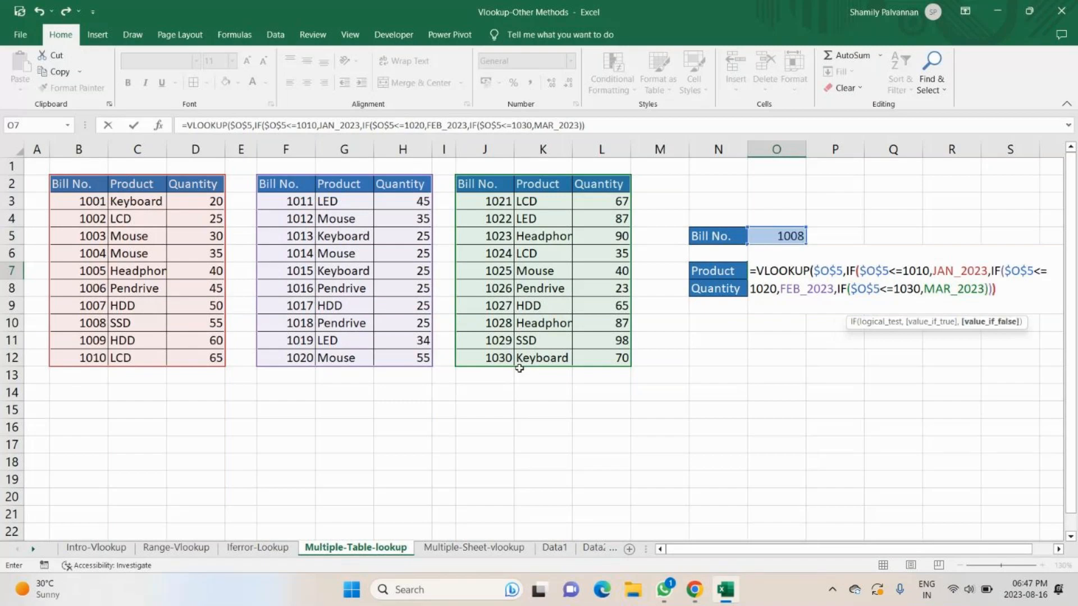
type("))")
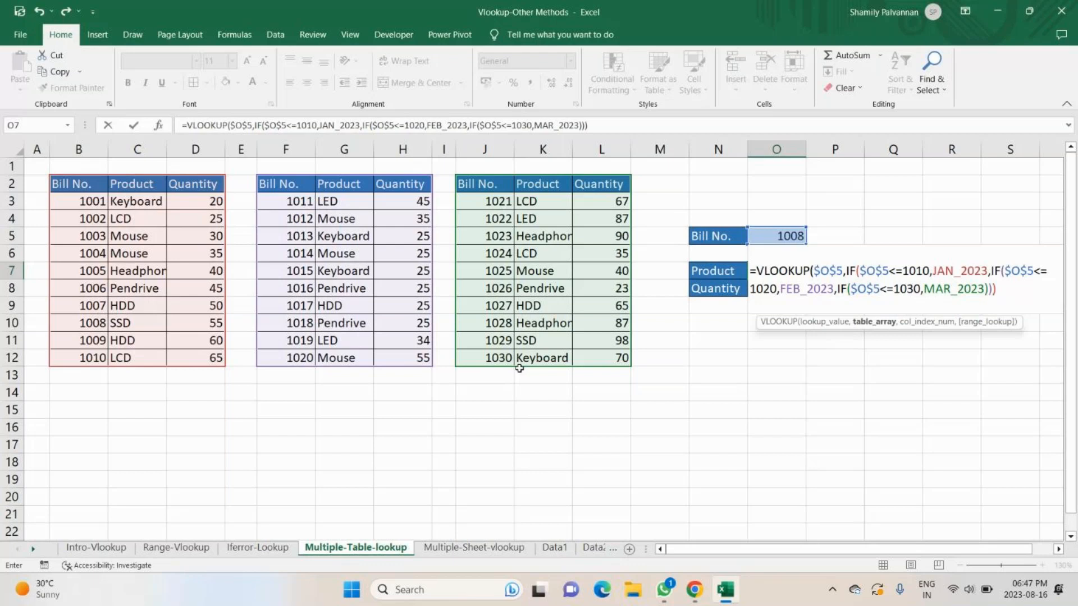
Set the VLOOKUP column index number to 2 for the product column.
type(",")
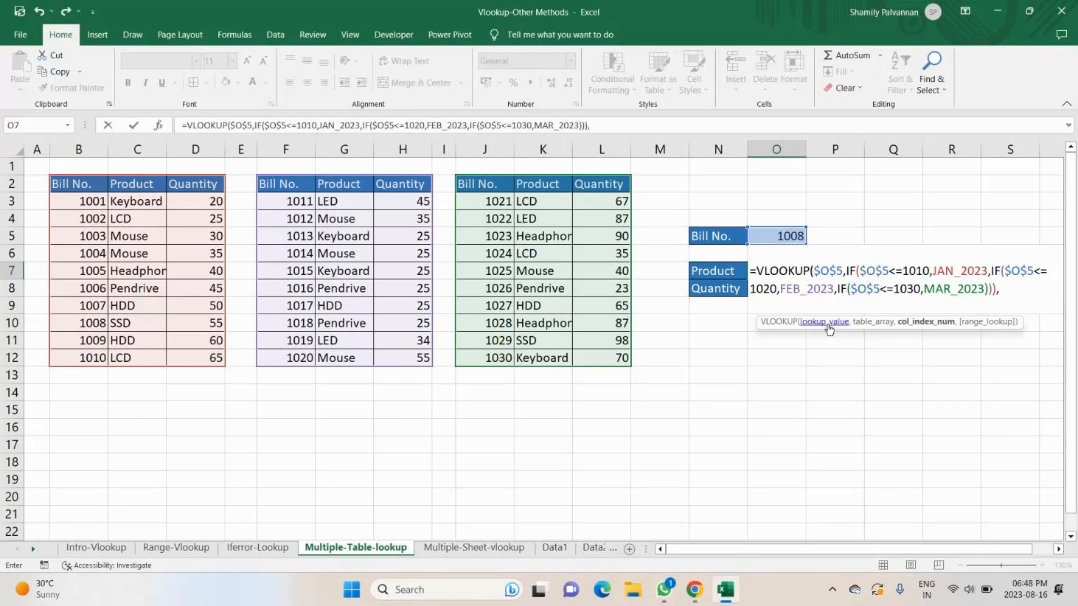
left_click(1010, 292)
type("2,")
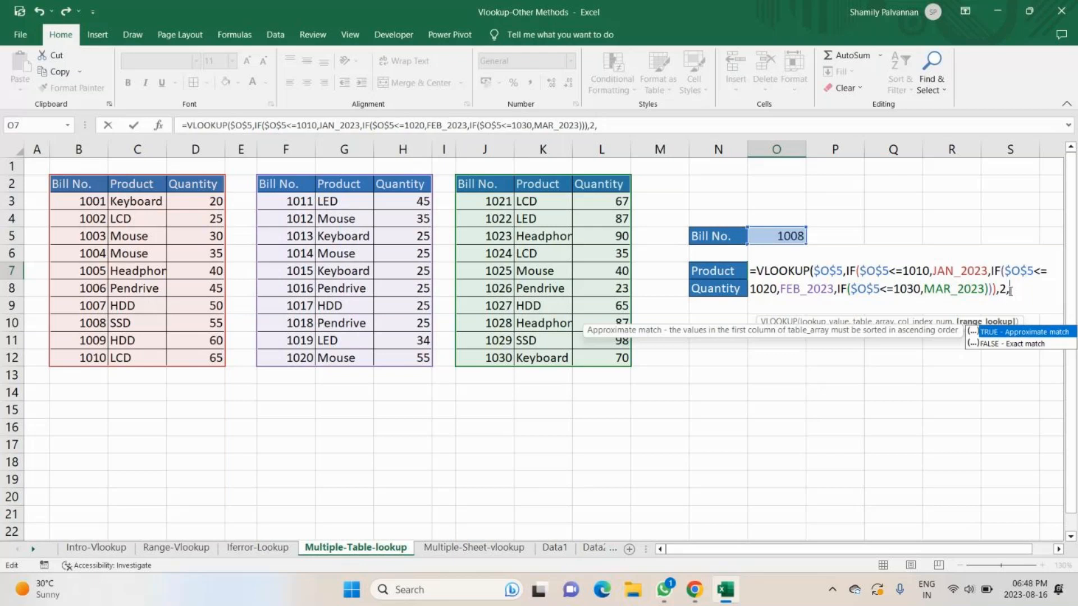
key("Down")
key("Tab")
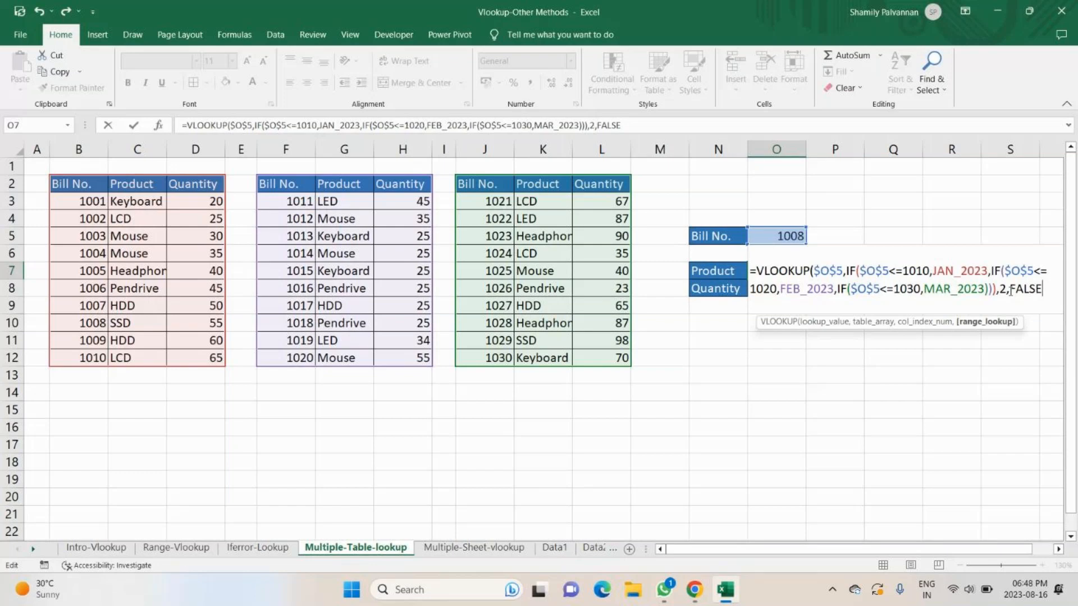
key("BackSpace")
key("BackSpace")
key("BackSpace")
key("BackSpace")
key("BackSpace")
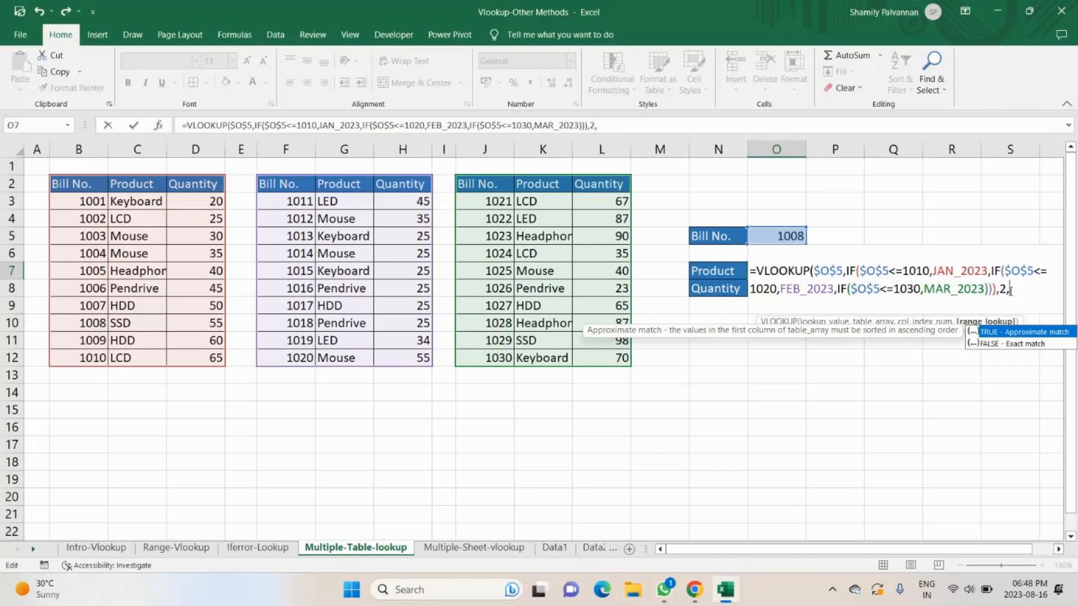
Finish the Product formula in O7 with range lookup value 1, enter it, and reselect the cell.
type("1)")
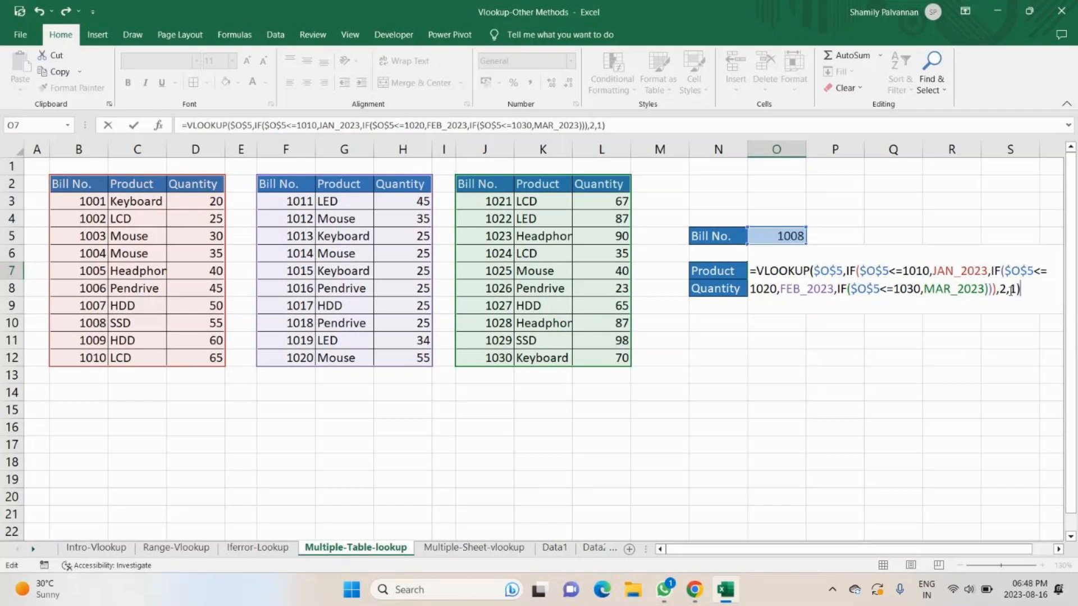
key("Return")
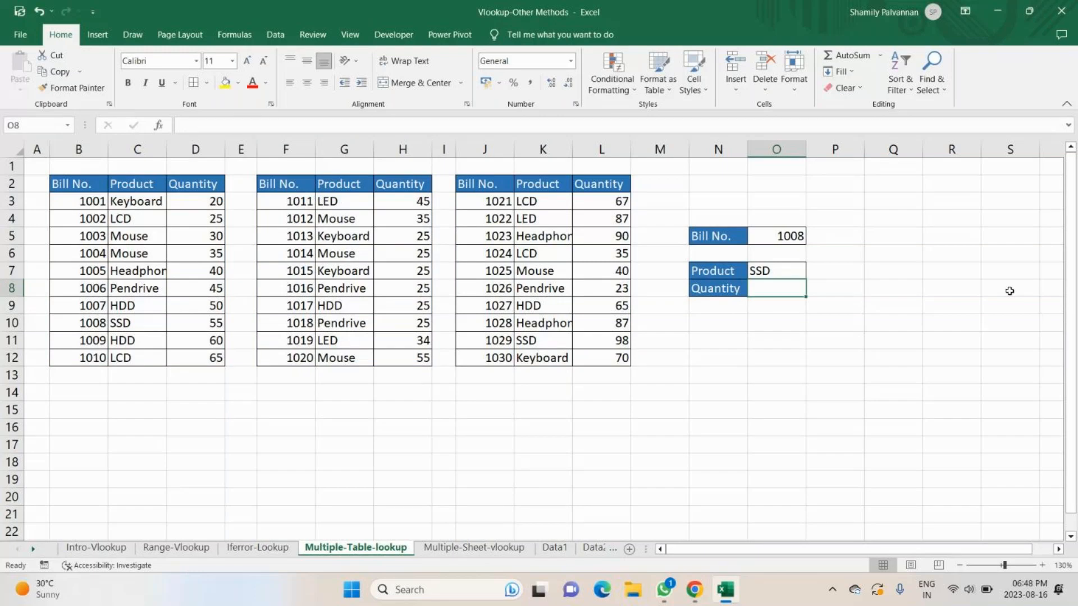
key("Up")
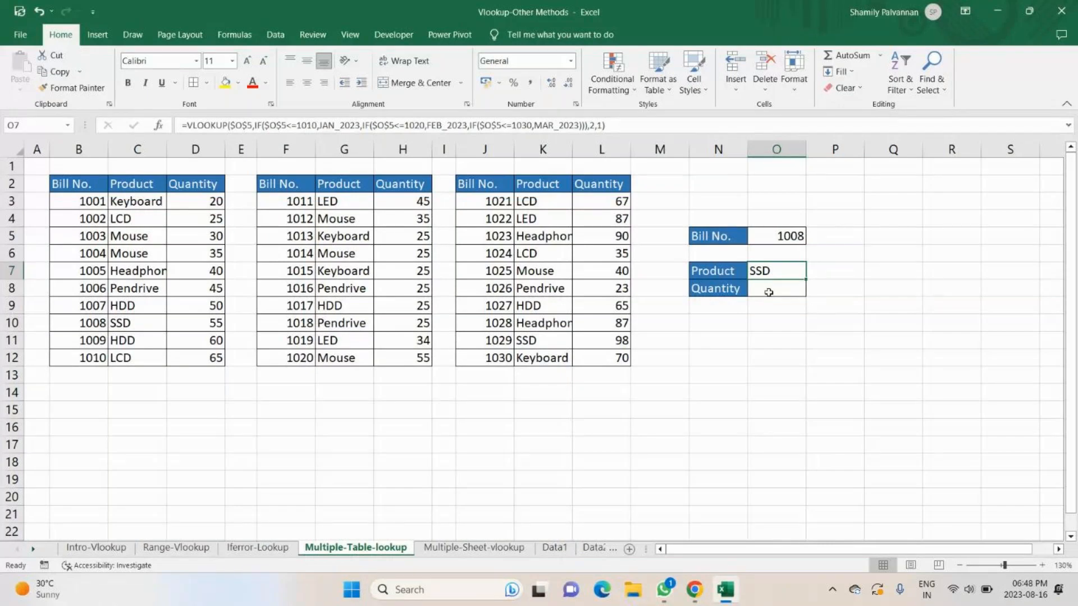
Start a VLOOKUP formula in the Quantity result cell O8 with the absolute reference $O$5 as lookup value.
left_click(768, 292)
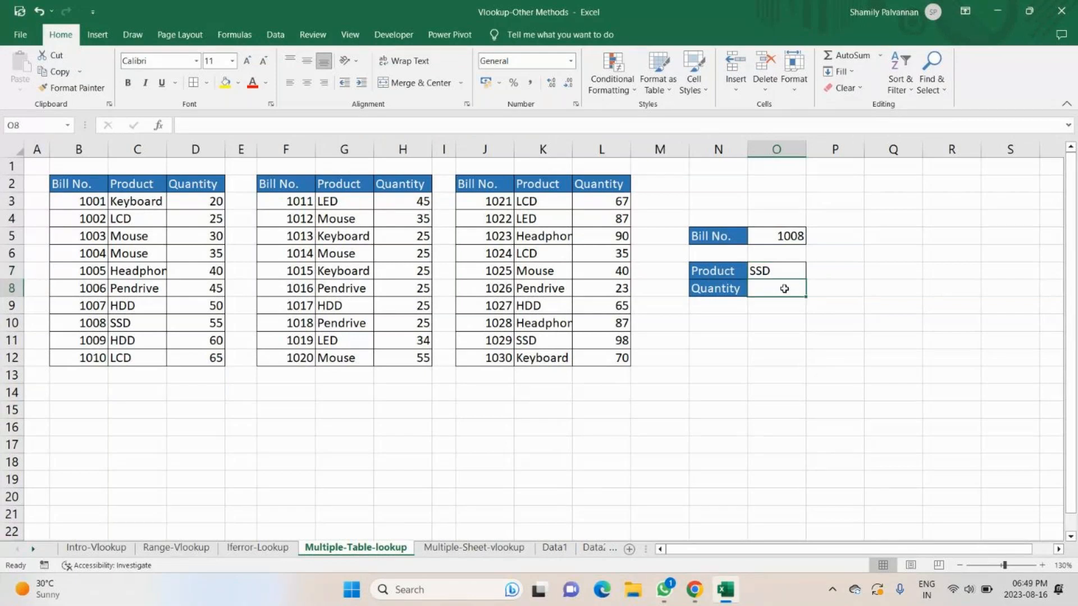
type("=")
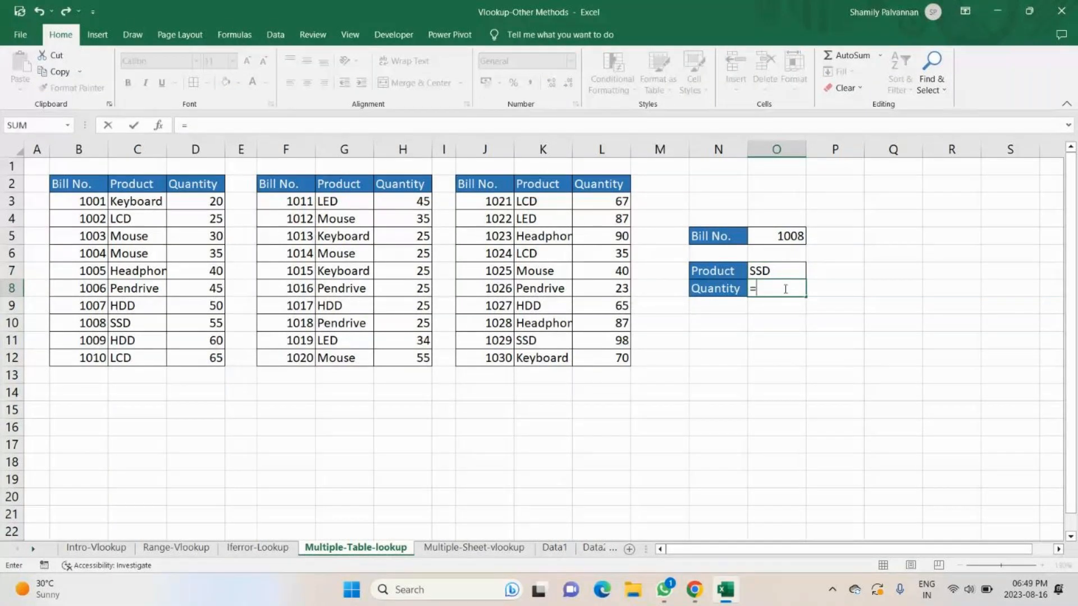
type("VLOOKUP(")
left_click(786, 236)
key("F3")
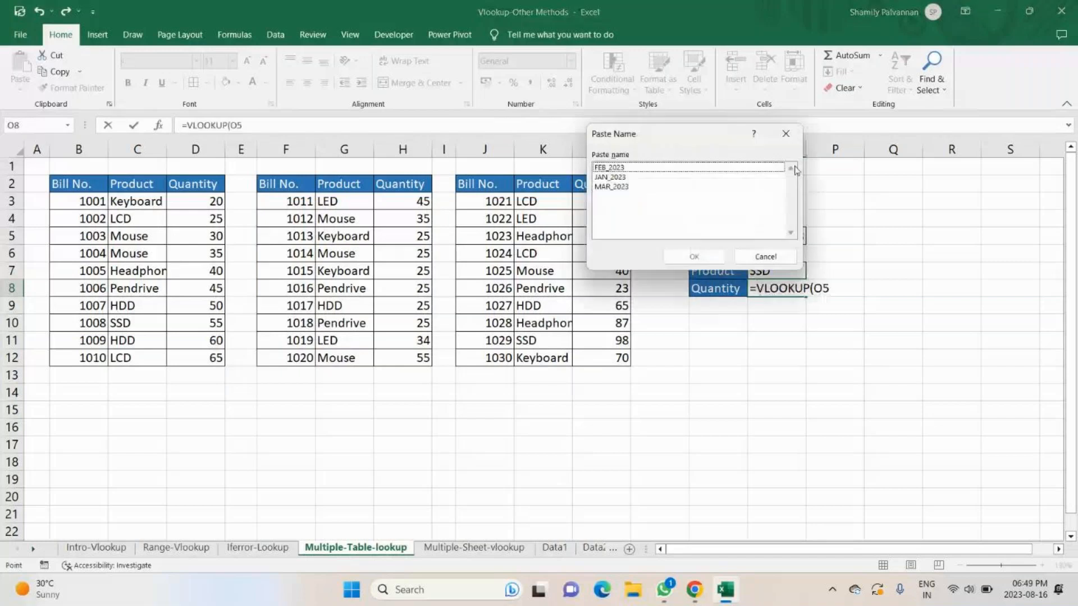
left_click(787, 252)
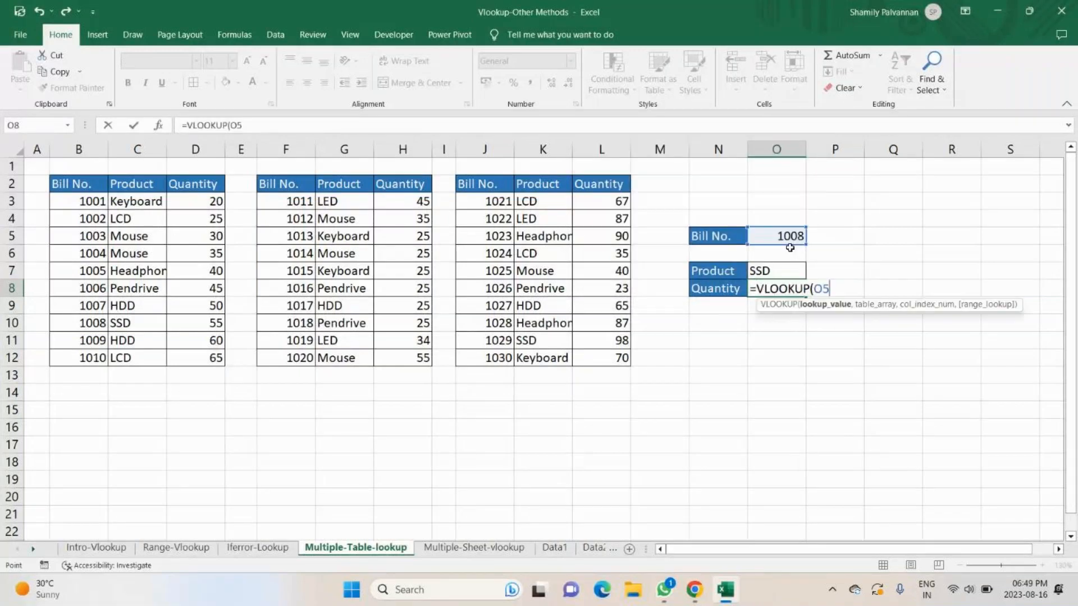
key("F4")
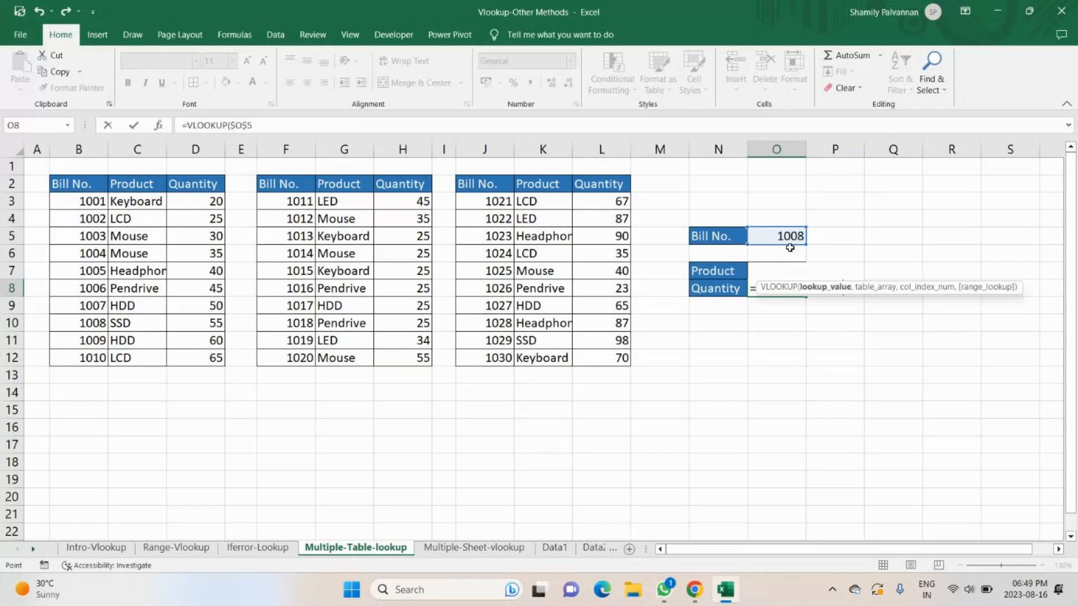
type(",")
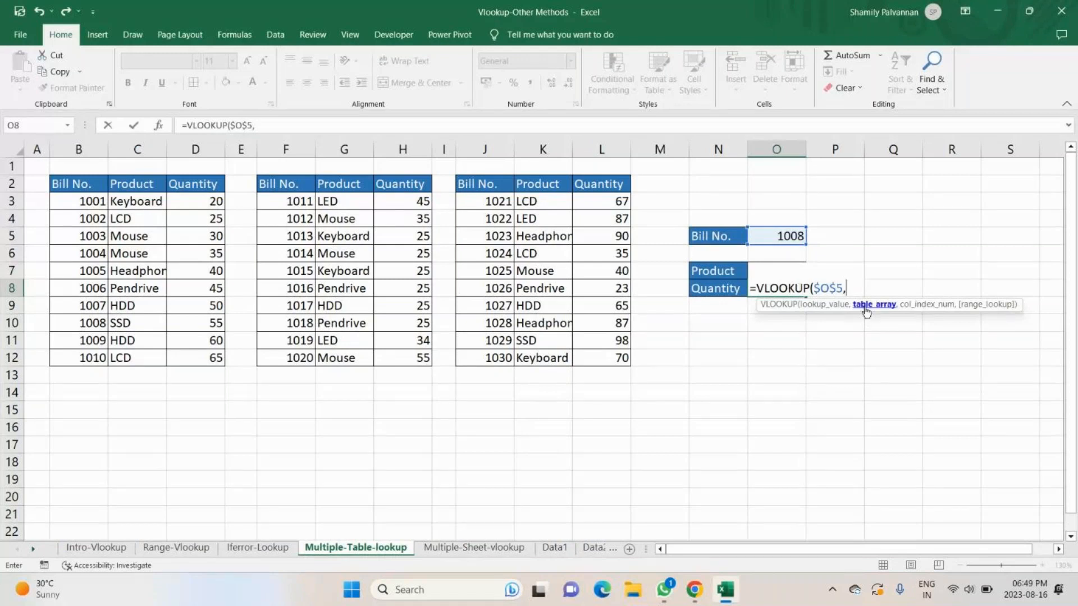
Add an IF as the table array of the O8 VLOOKUP, returning JAN_2023 when O5<=1010.
type("if")
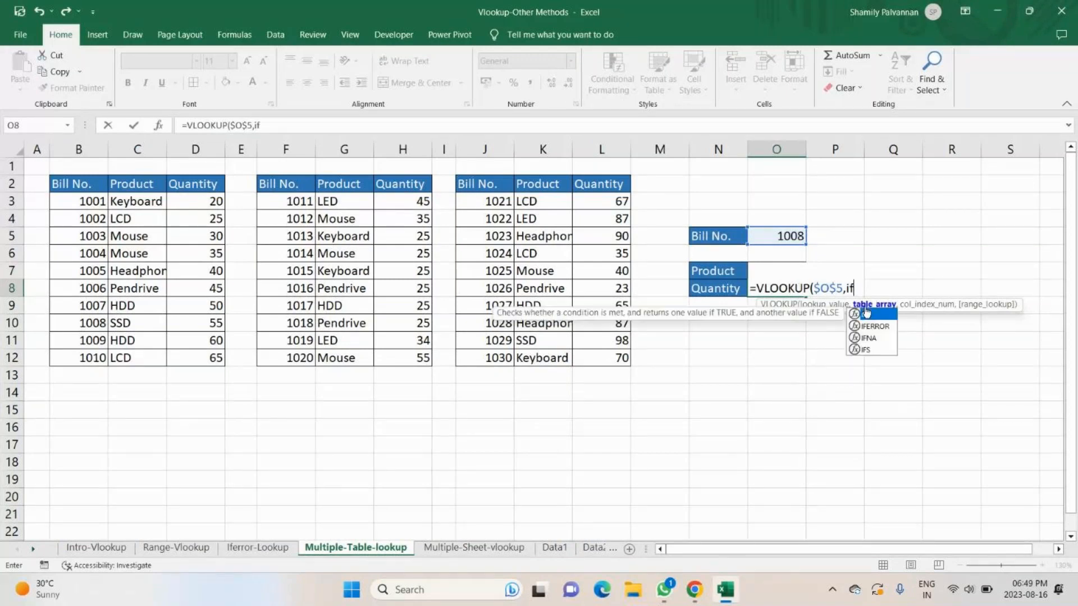
double_click(866, 312)
left_click(776, 235)
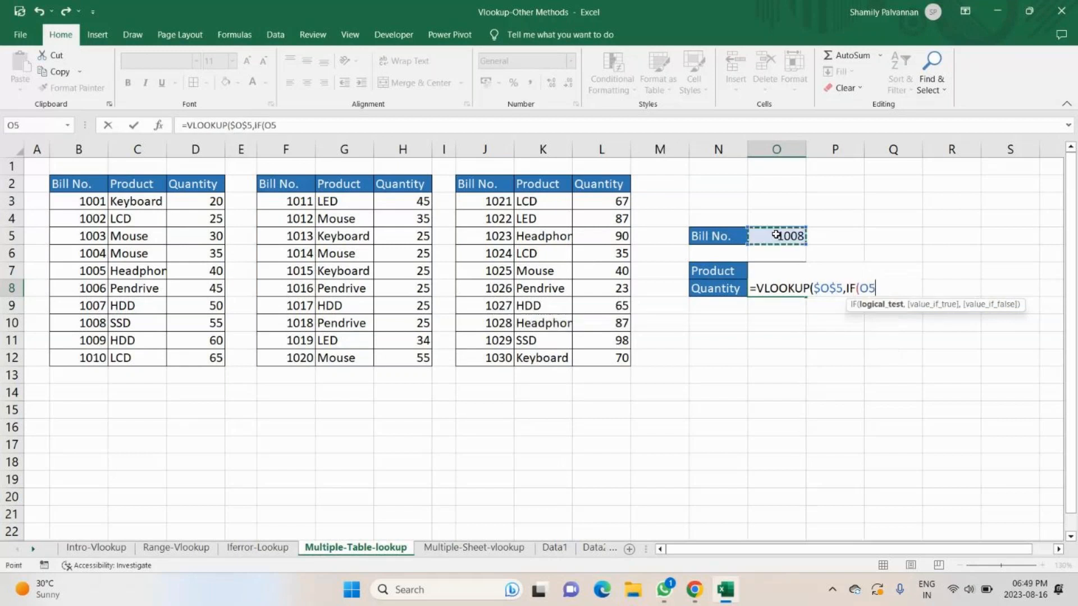
type("<=1010,")
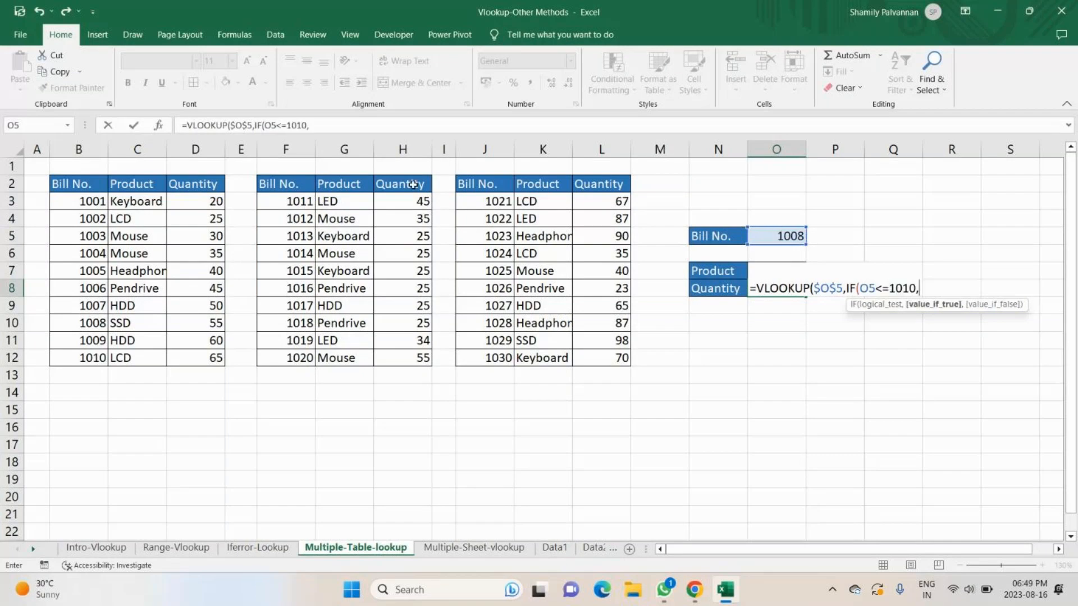
type("JAN_2023,")
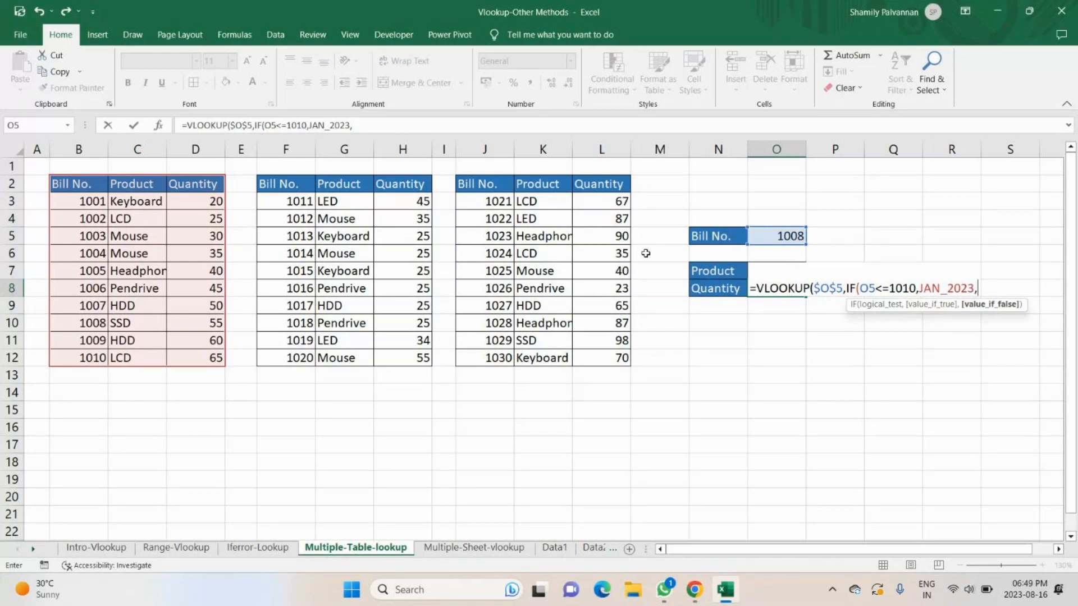
Nest a second IF in the O8 formula that returns FEB_2023 when O5<=1020.
type("IF(")
left_click(772, 236)
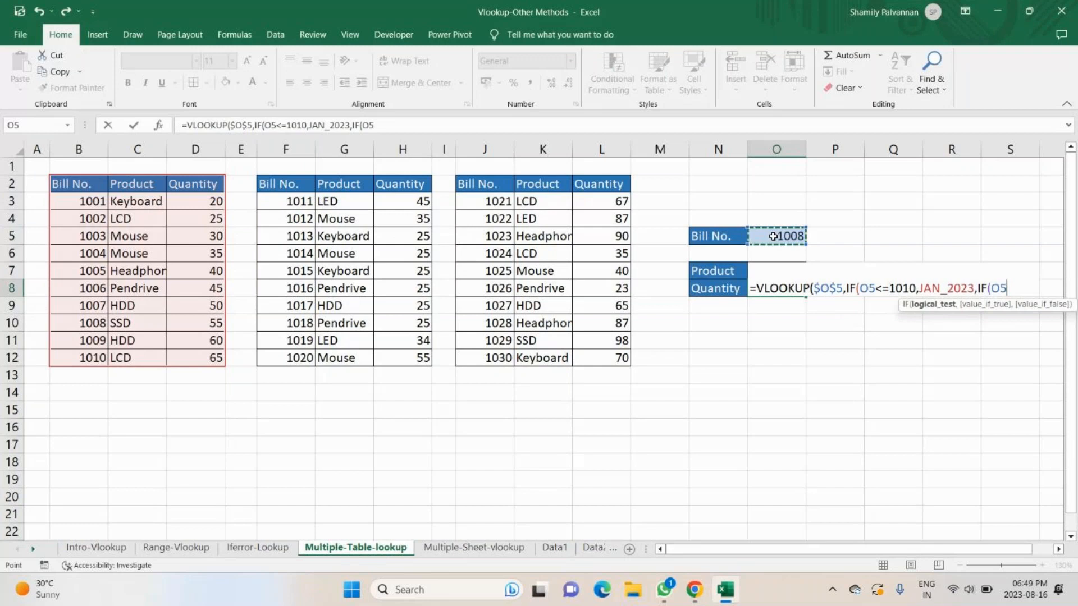
type("<=")
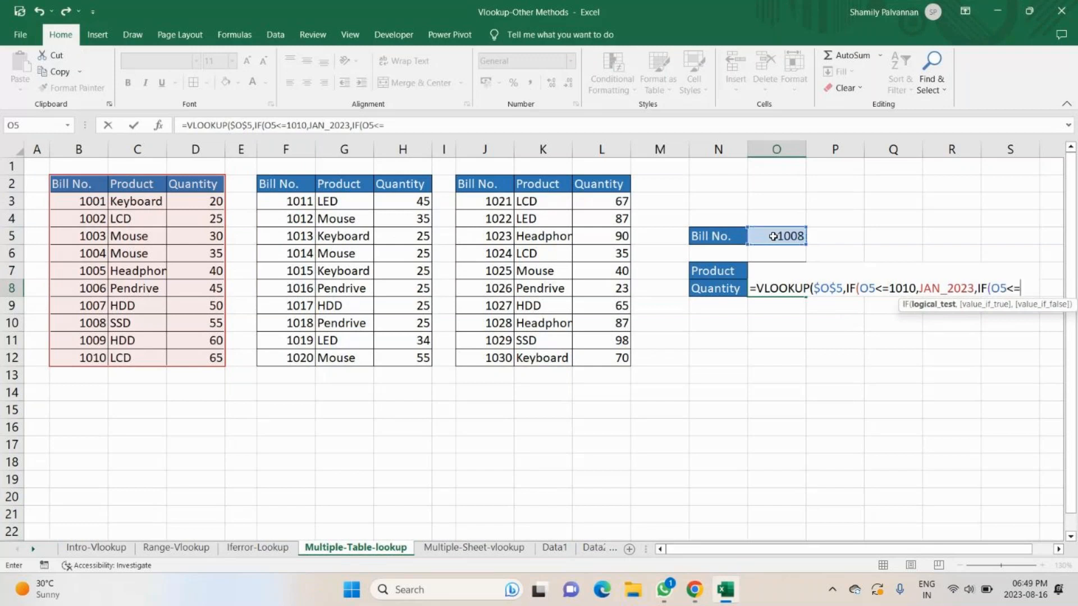
type("1020,feb")
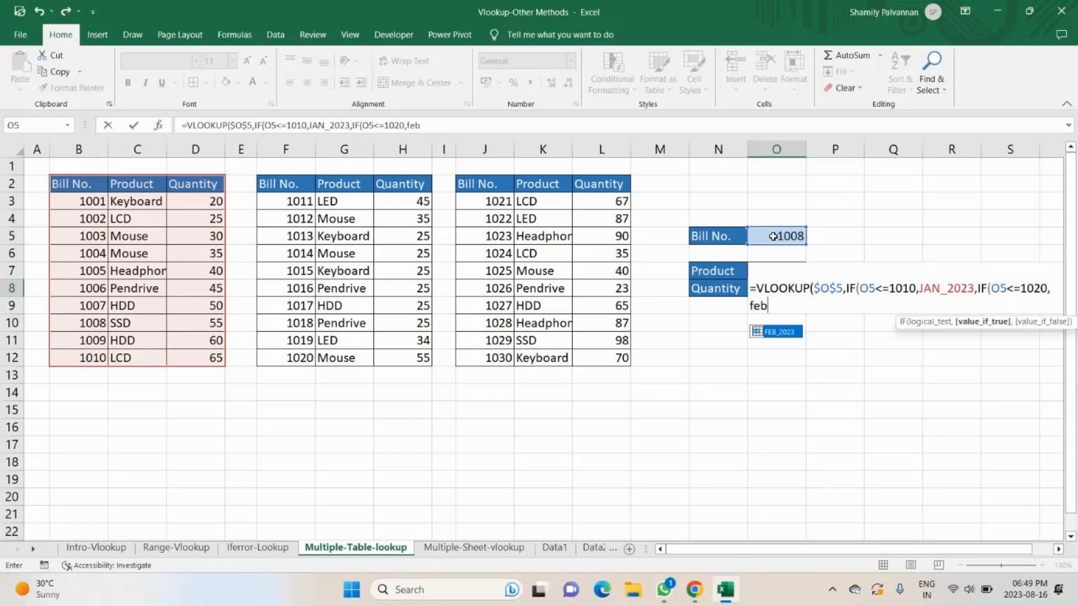
key("Tab")
Make the O5 references in both IF tests absolute as $O$5.
left_click(997, 288)
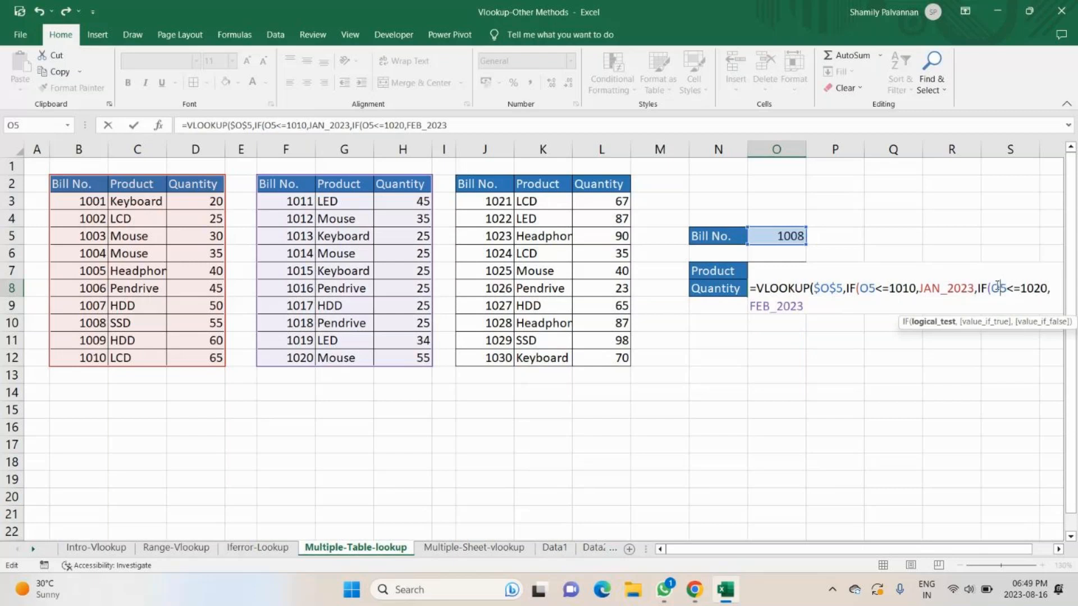
key("F4")
double_click(867, 288)
key("F4")
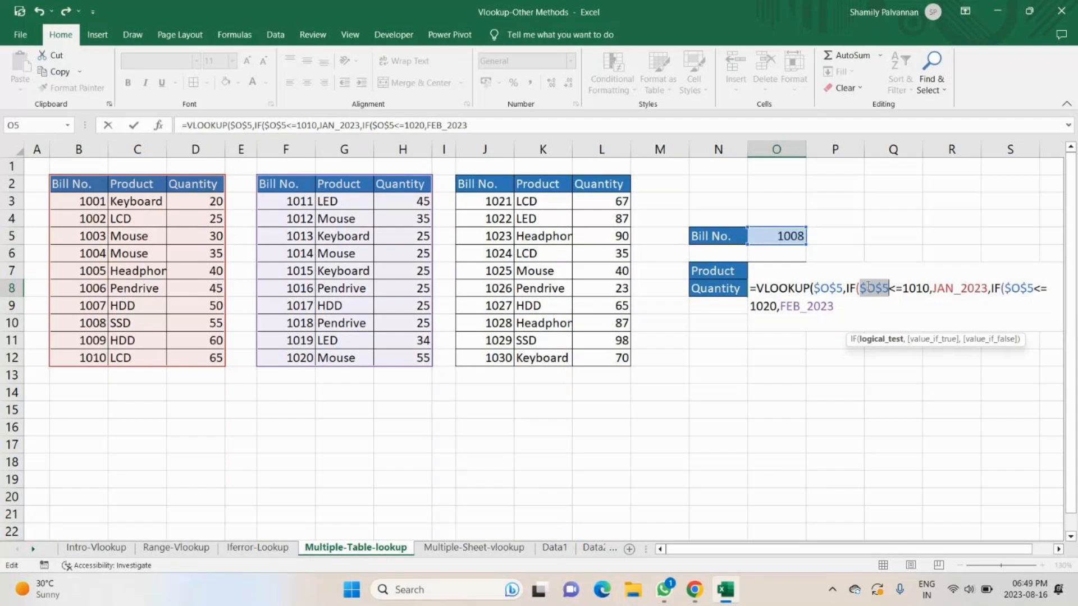
Nest a third IF returning MAR_2023 when $O$5<=1030, and close all three IF functions in the Quantity formula.
left_click(875, 311)
type(",")
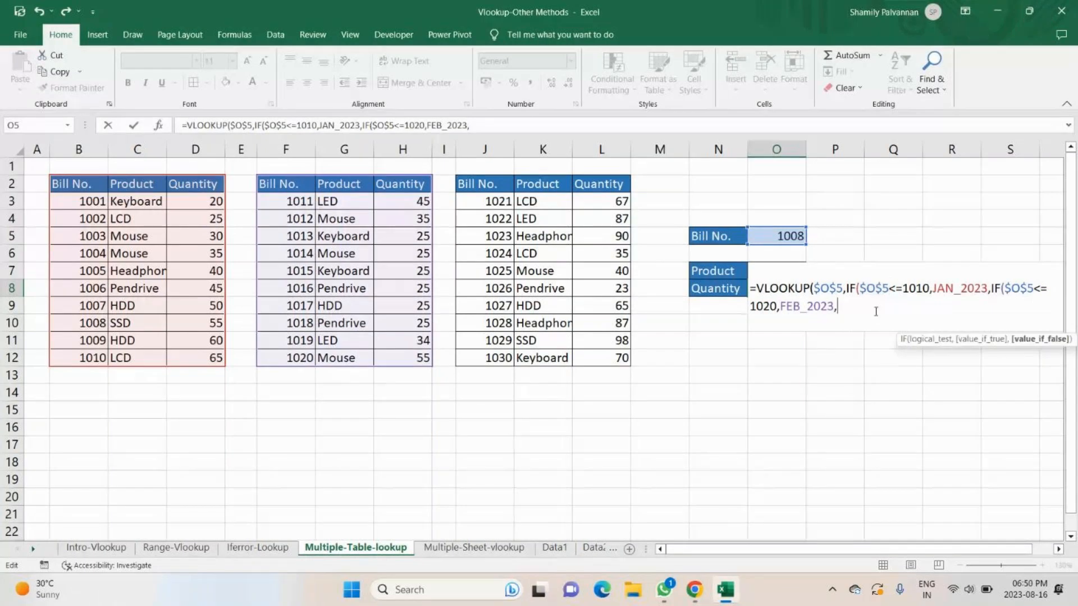
type("IF(")
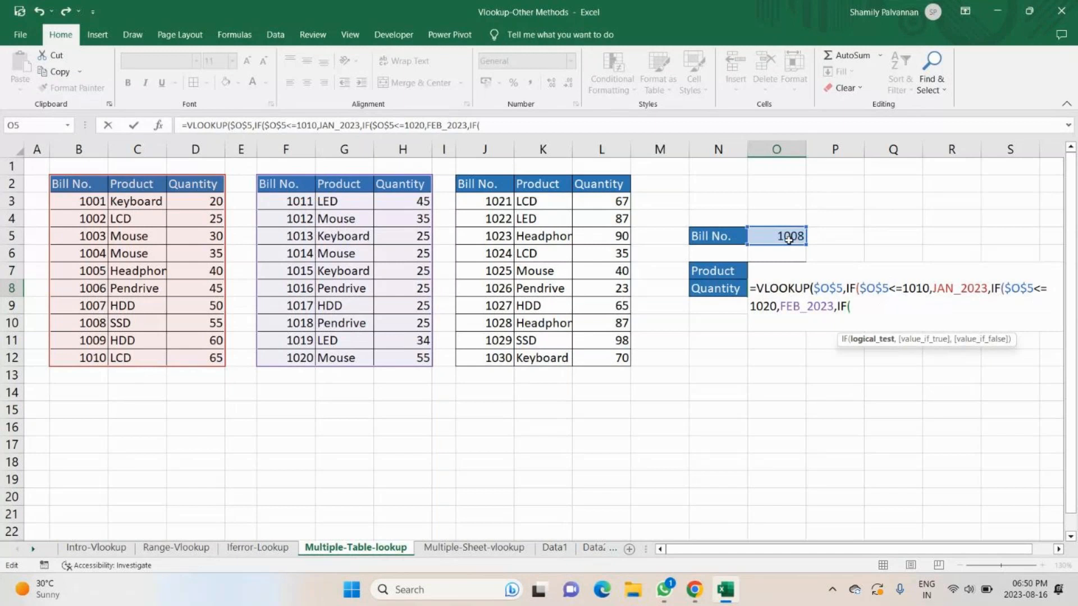
left_click(788, 240)
key("F4")
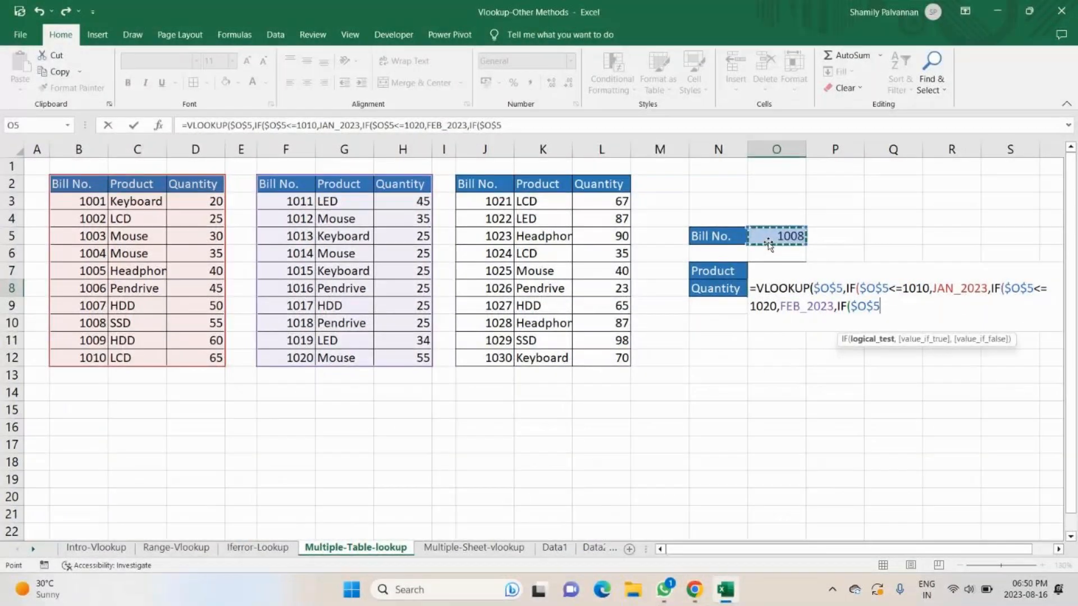
type("<=")
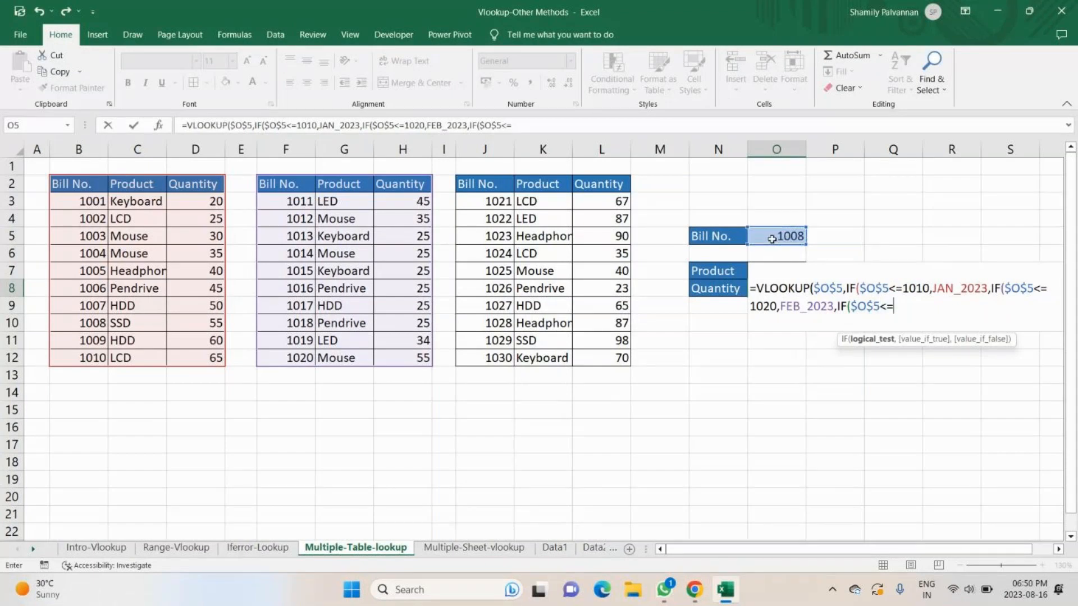
type("1030,")
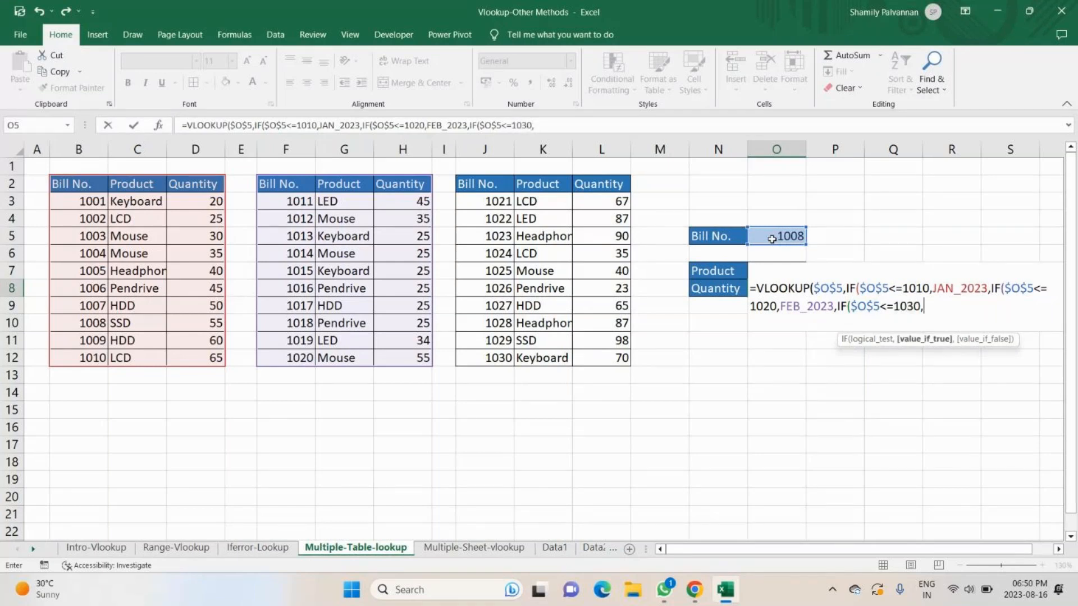
type("MAR_2023")
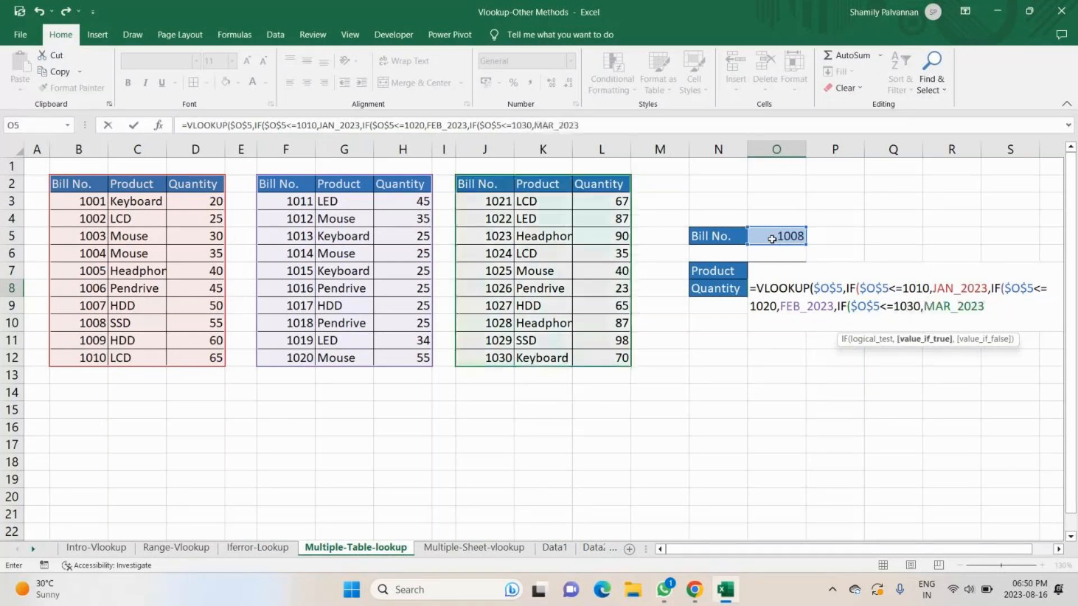
type("))")
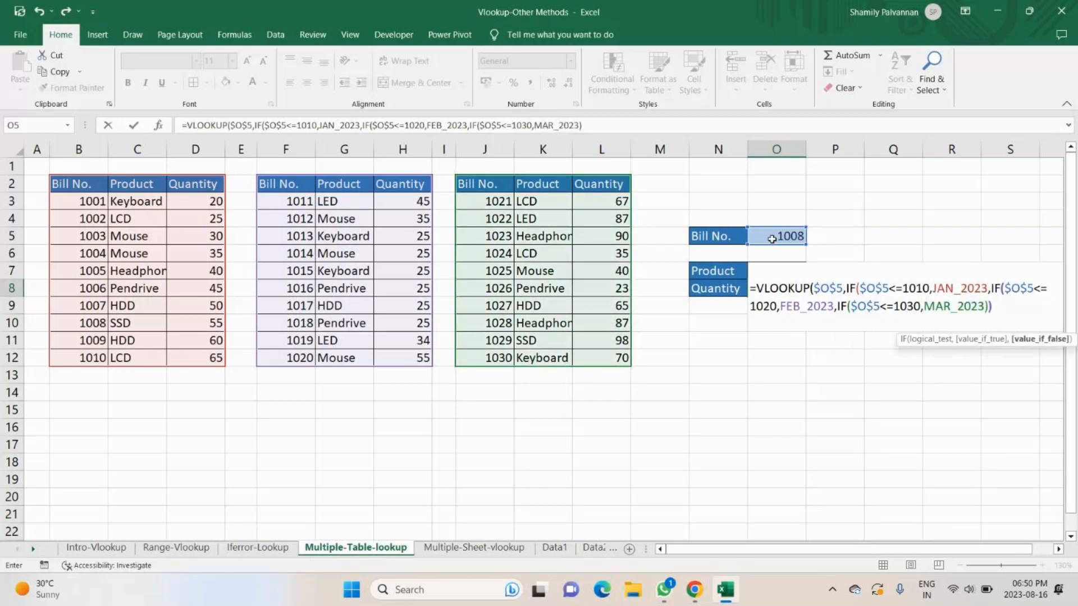
type("),")
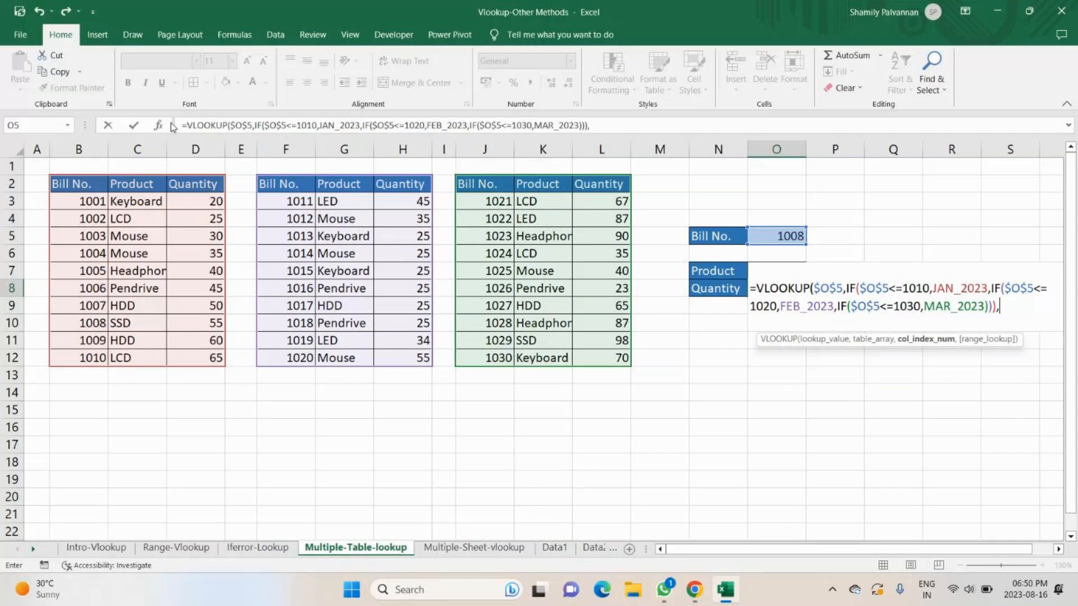
Finish the Quantity formula with column index number 3 and range lookup value 1, and enter it.
type("3,")
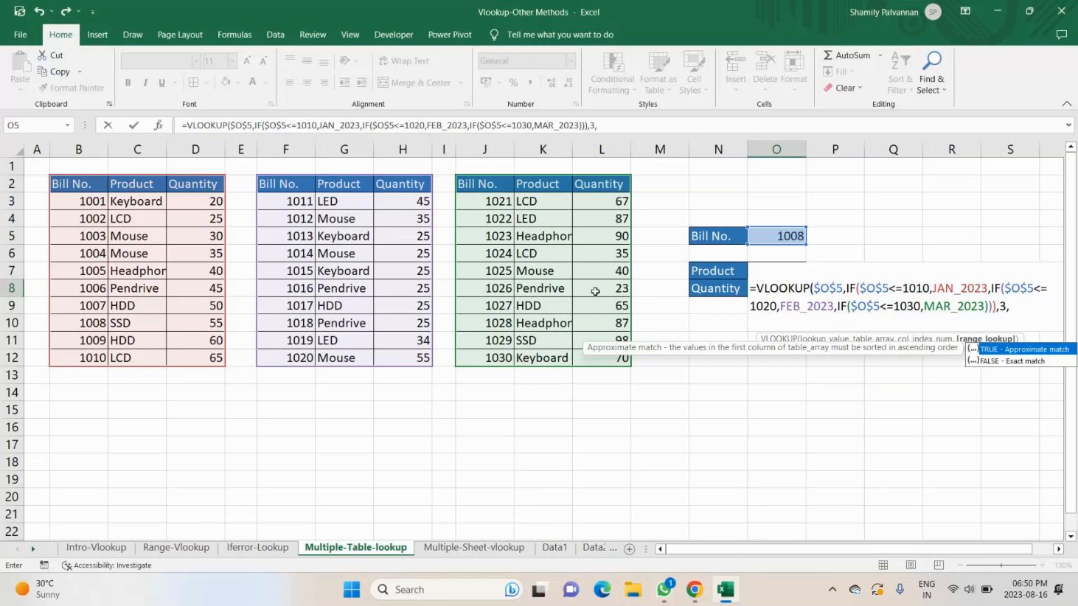
type("1)")
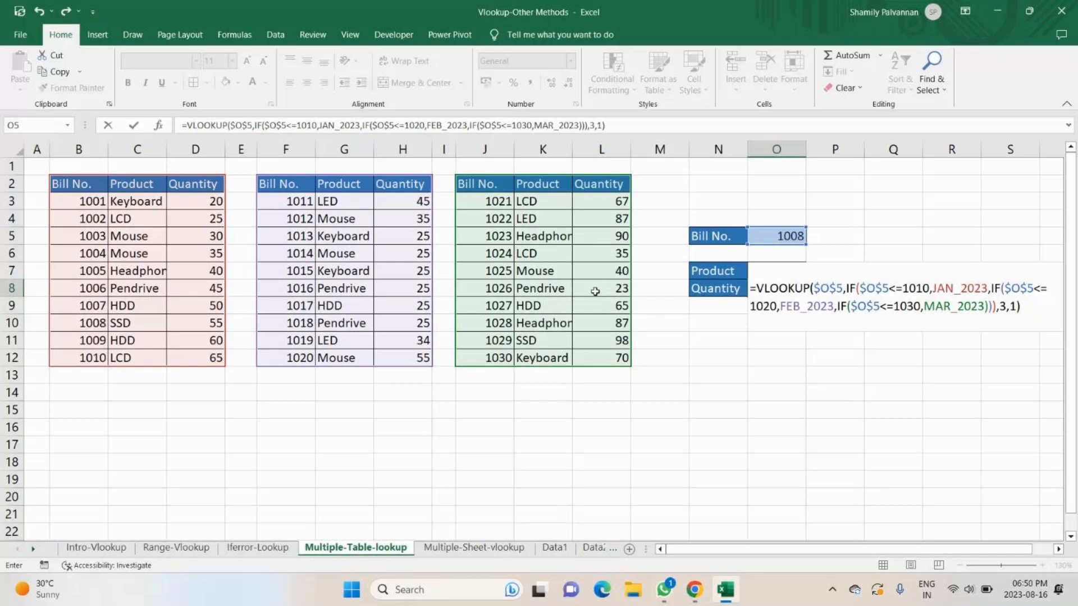
key("Return")
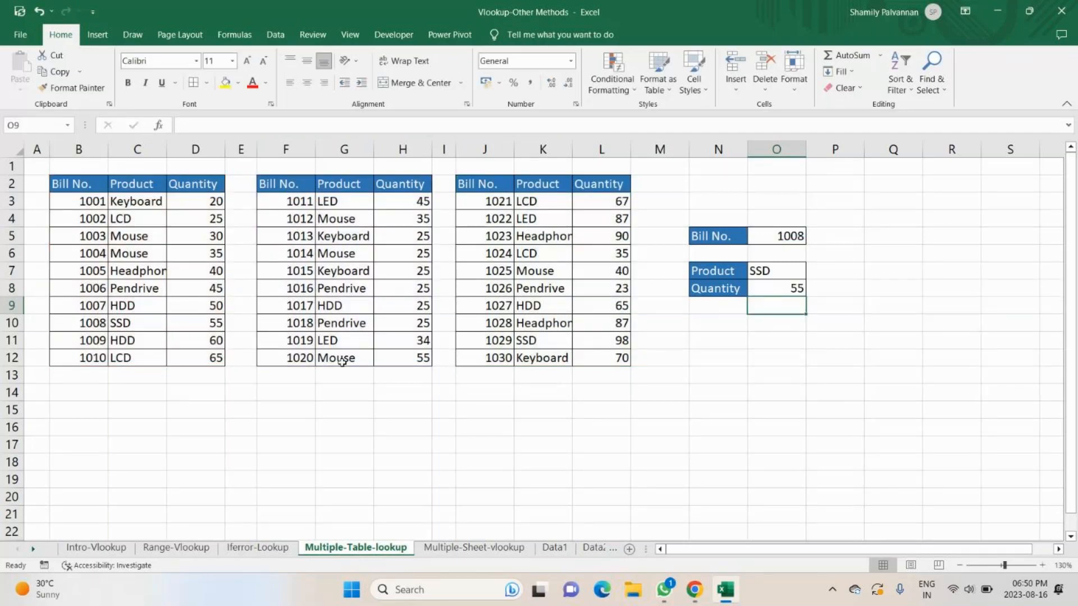
Test the lookup by entering bill numbers 1010, 1013 and 1019 in O5.
left_click(793, 236)
type("1010")
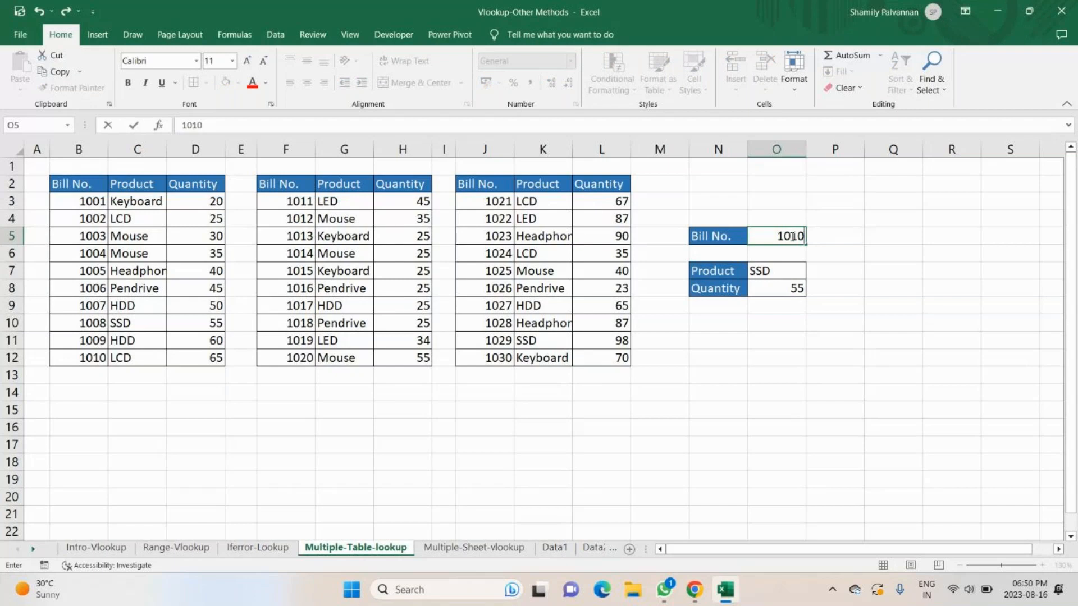
key("ctrl+Return")
type("1013")
key("Return")
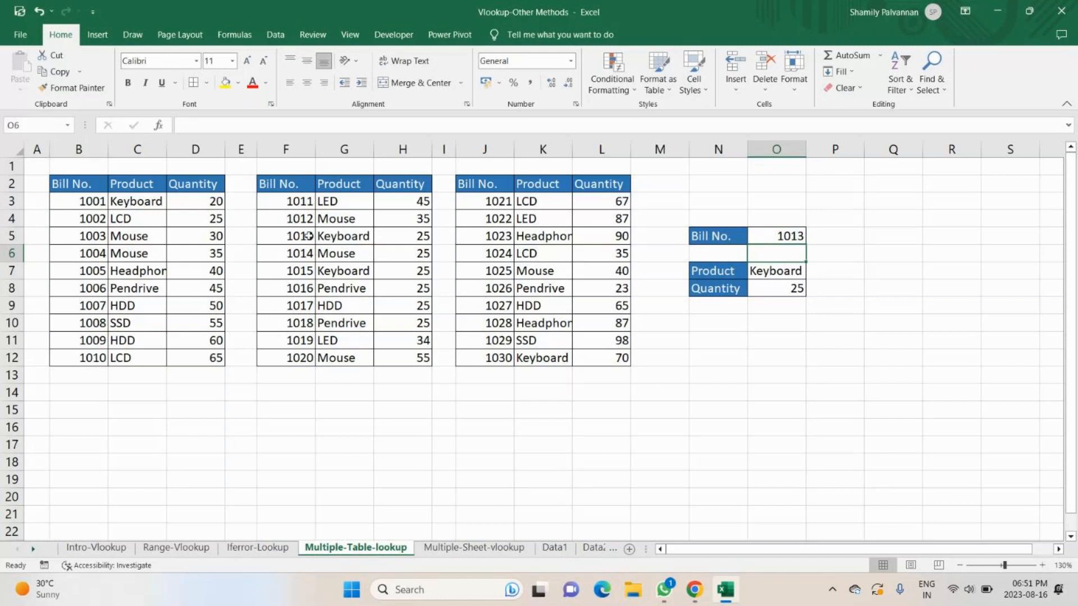
left_click(768, 234)
type("1019")
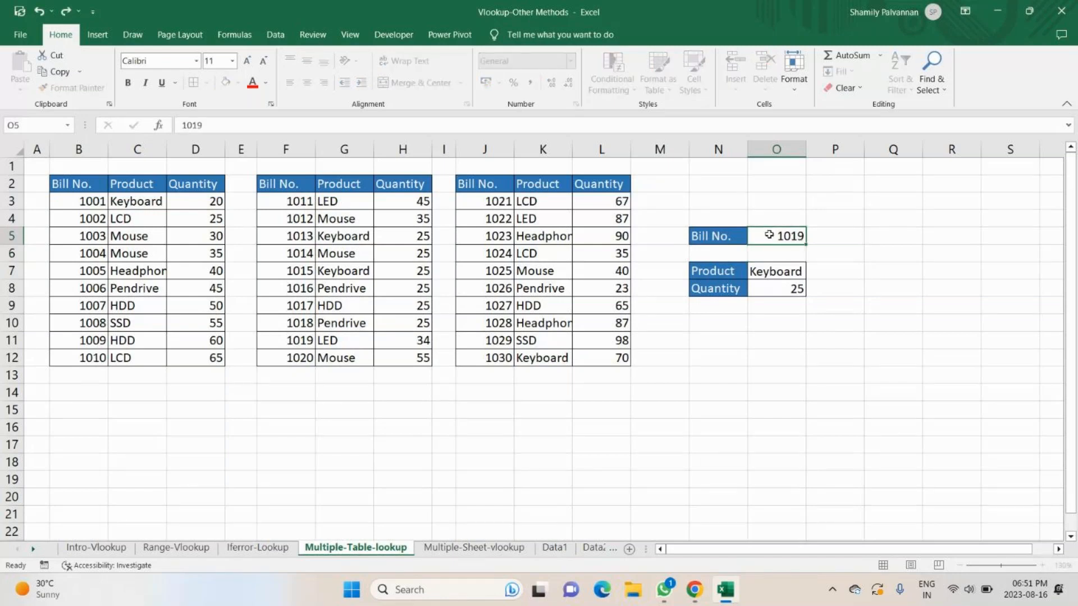
key("Return")
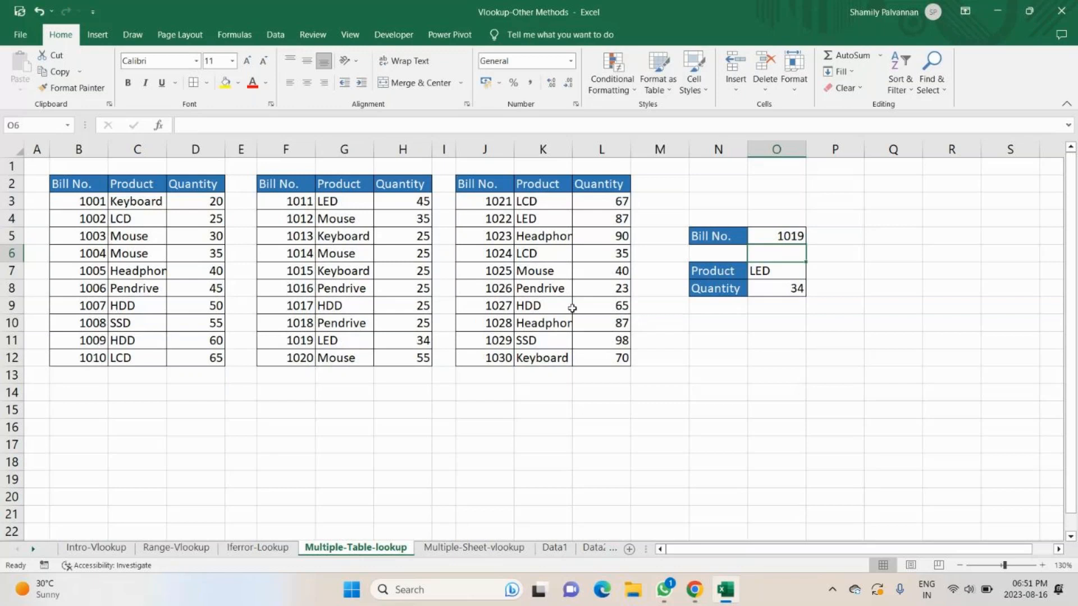
Test bill numbers 1023 and 1030 in O5, and select the matching 1030 row J12:L12 for comparison.
left_click(772, 237)
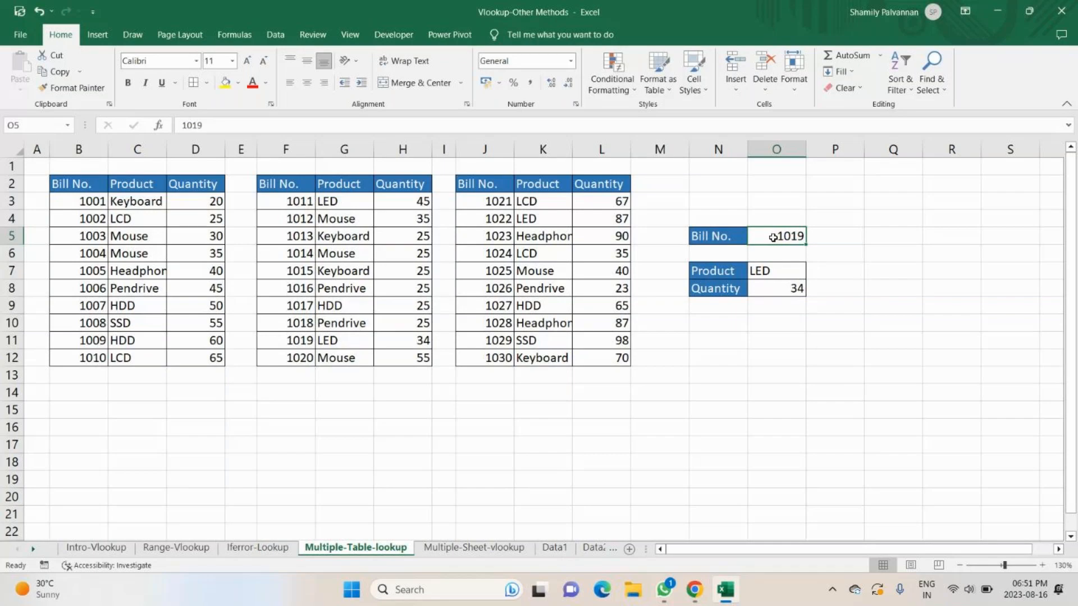
type("1023")
key("ctrl+Return")
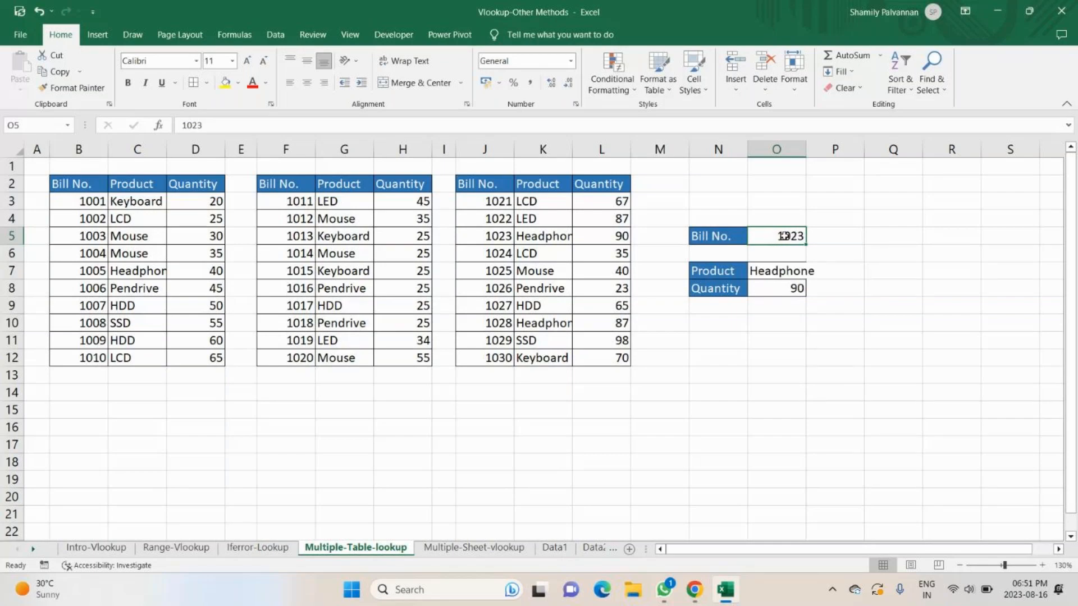
type("103")
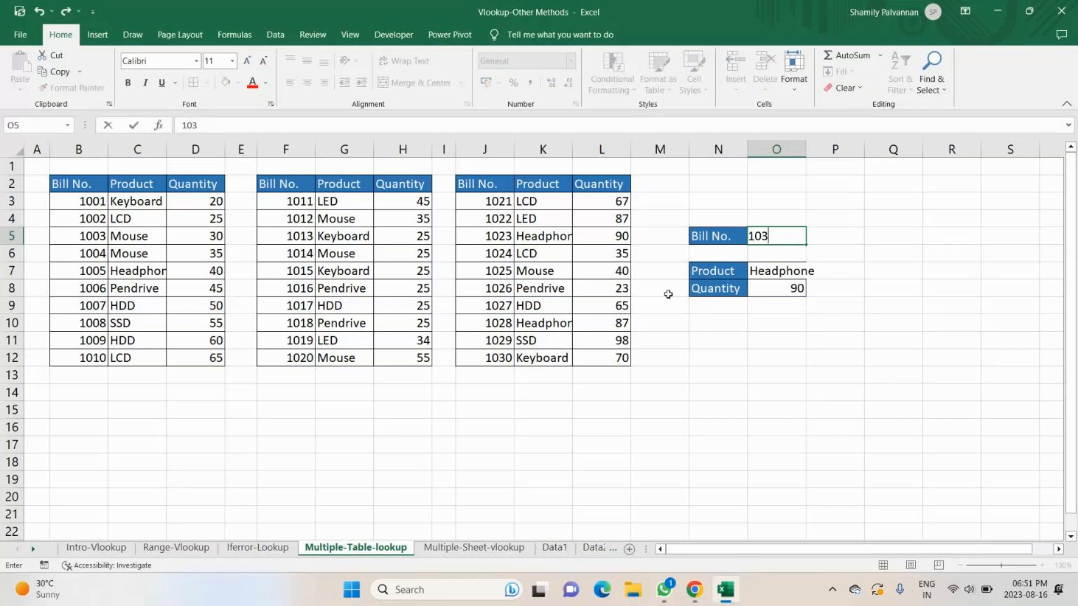
type("0")
left_click_drag(484, 358, 633, 355)
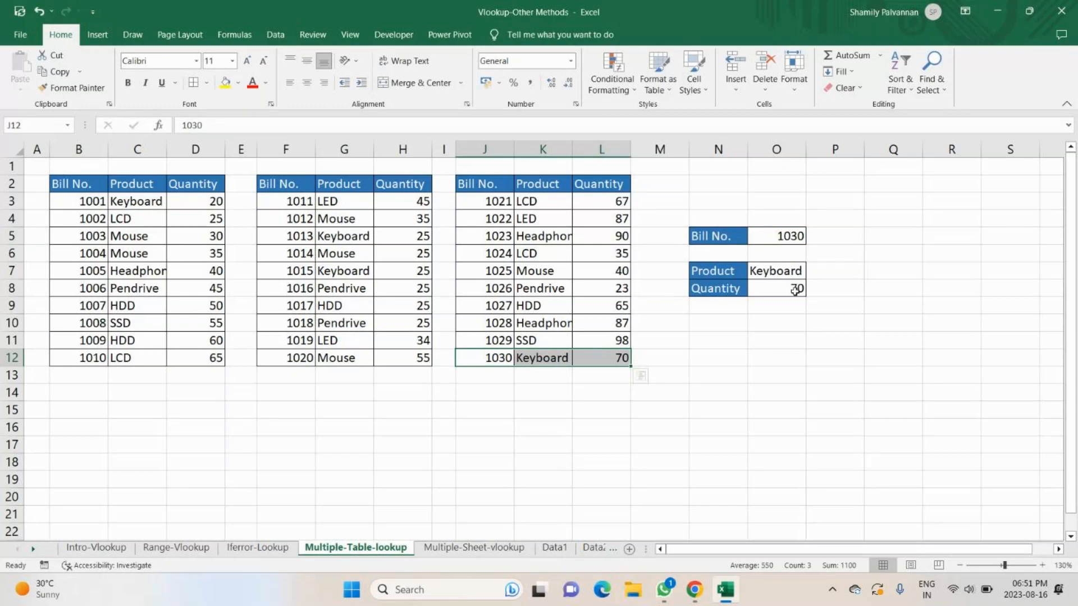
Switch to the GoTo meeting window in Chrome and turn on the microphone.
mouse_move(694, 590)
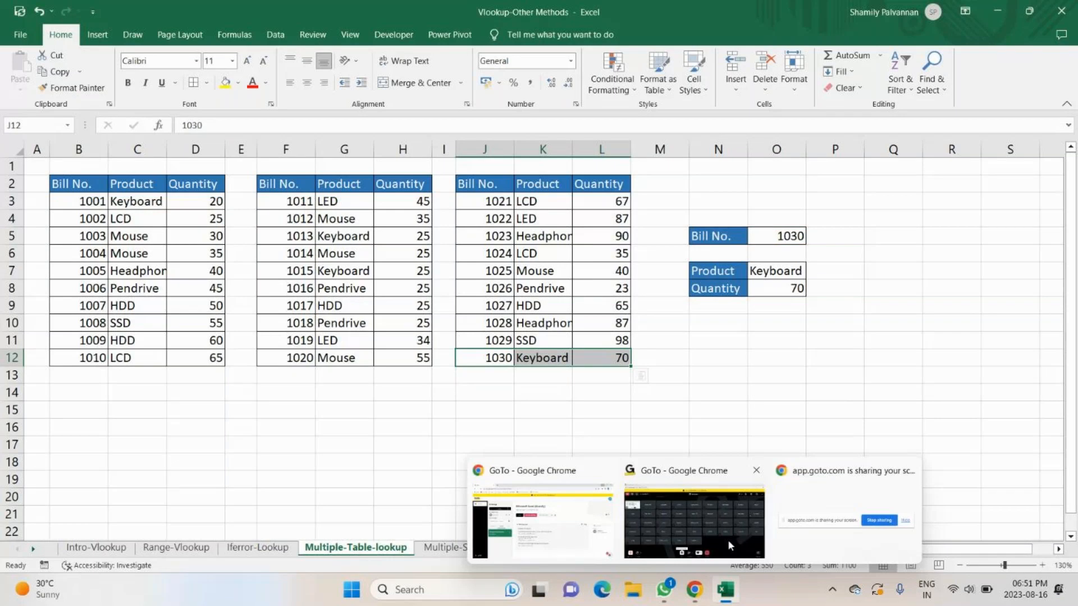
left_click(727, 540)
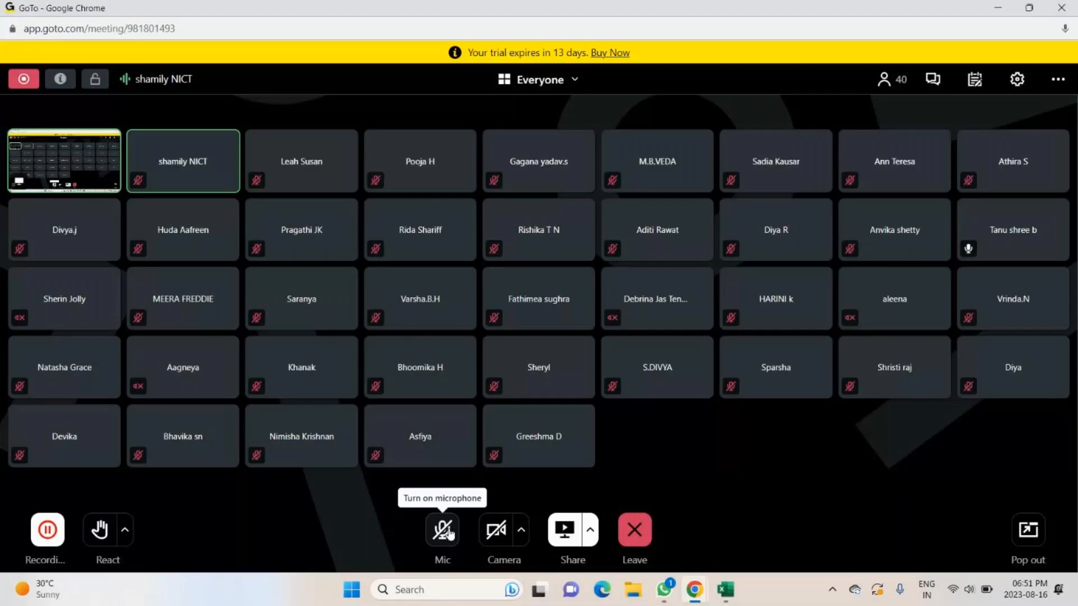
left_click(446, 531)
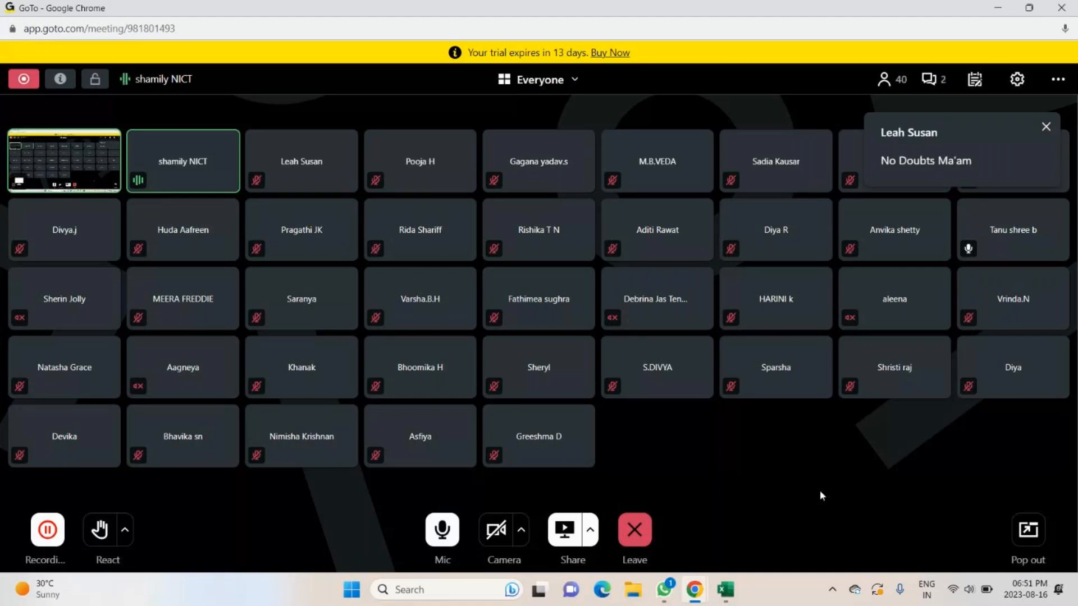
Switch to the Excel workbook to review the Product formula in O7, and return to the GoTo meeting.
mouse_move(726, 593)
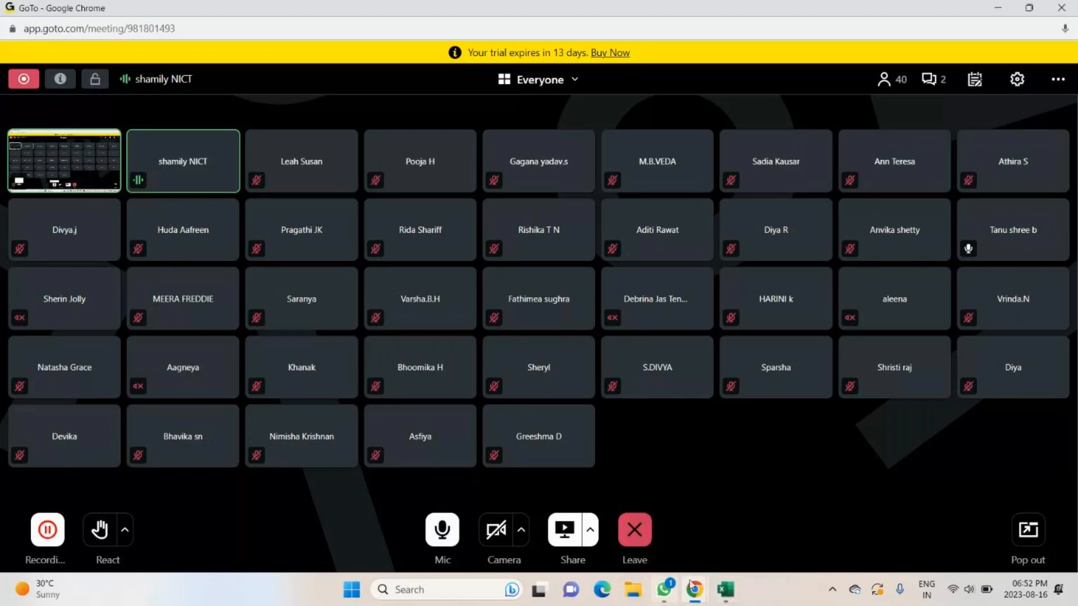
left_click(733, 593)
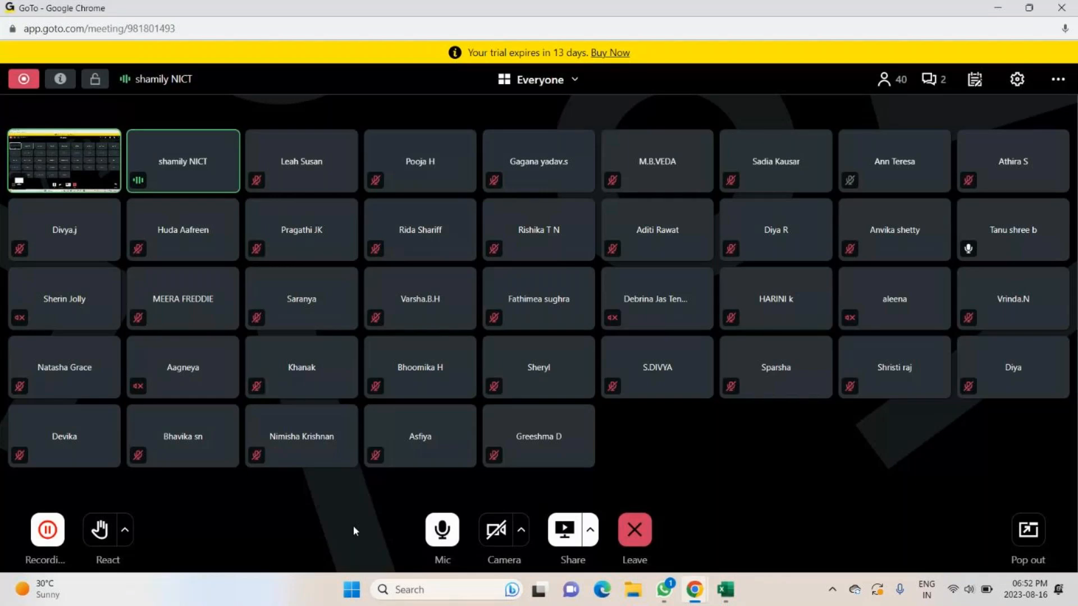
left_click(725, 589)
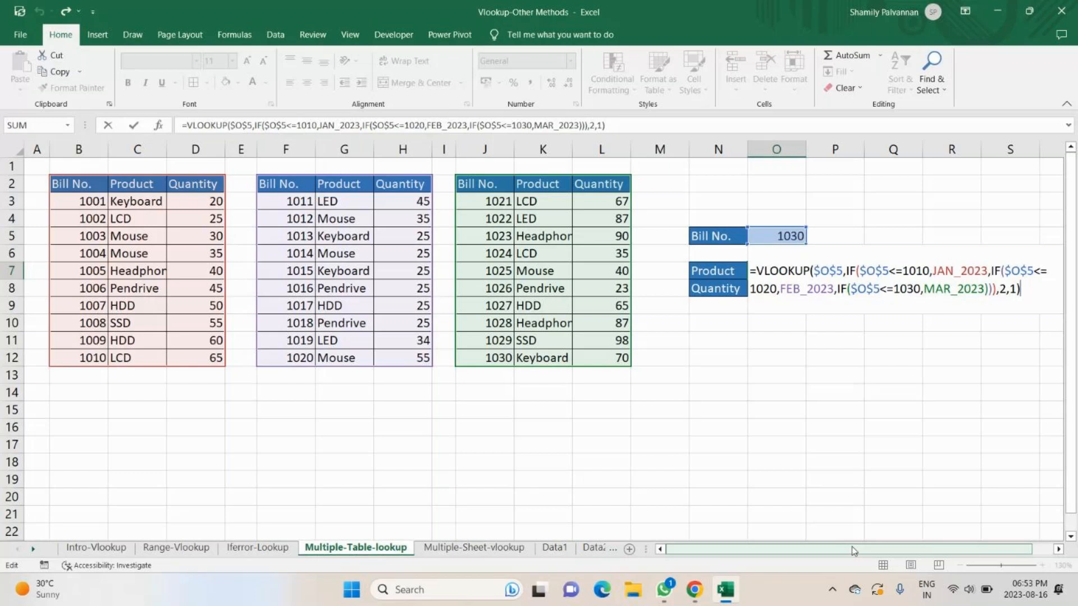
key("alt+Tab")
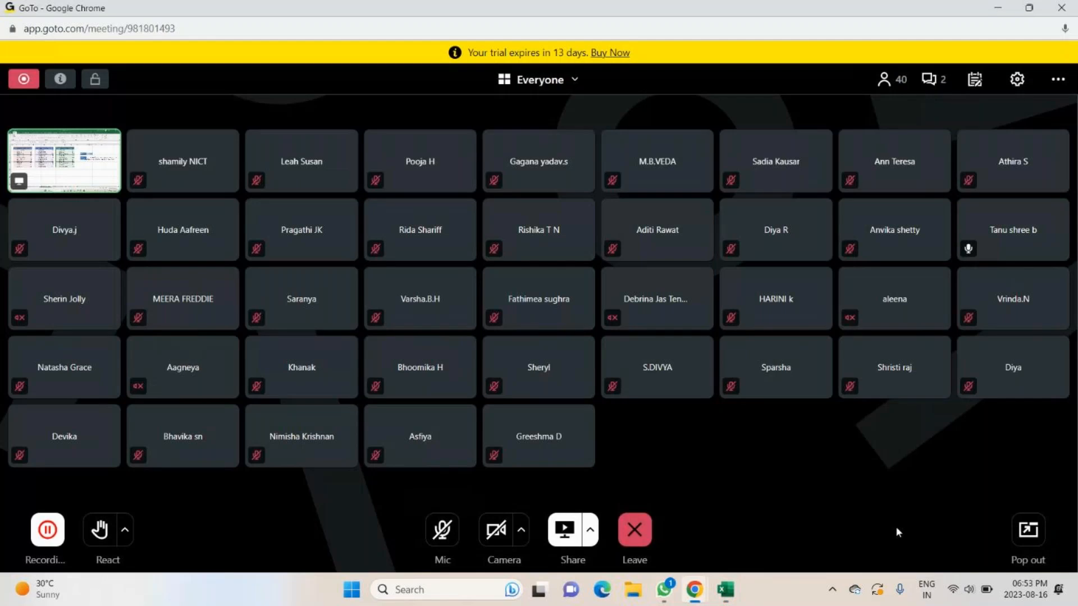
Read the GoTo meeting chat, and switch to the Excel workbook to show the Product formula in O7.
left_click(934, 81)
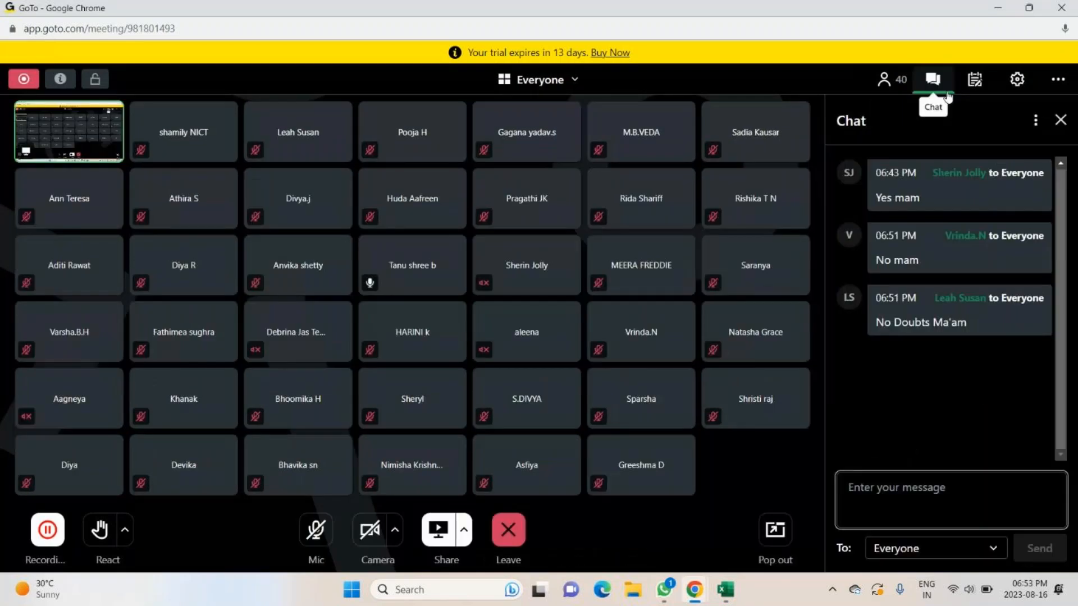
key("alt+Tab")
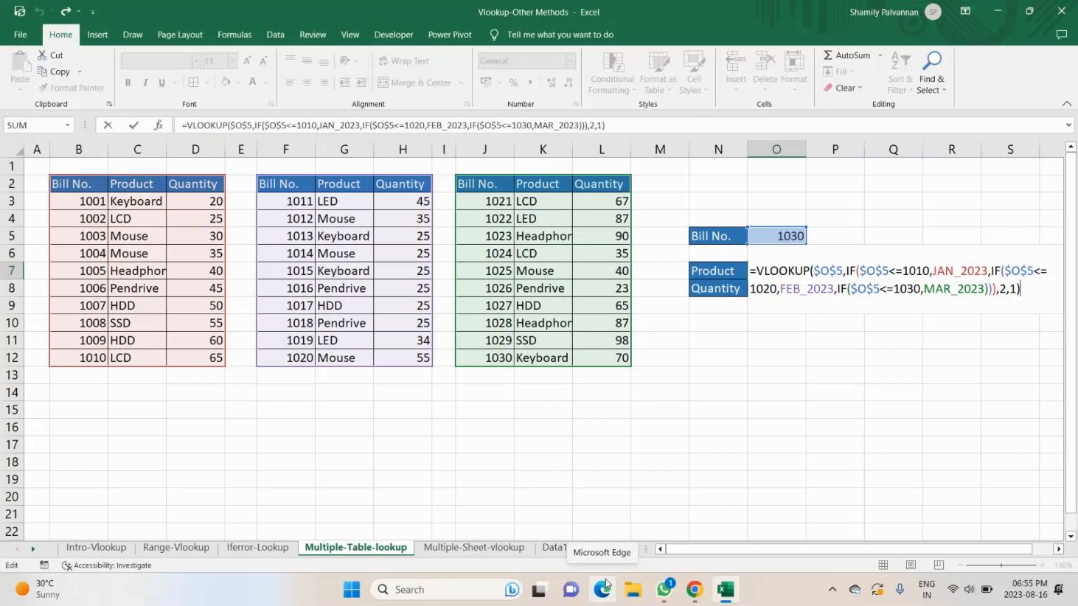
left_click(694, 586)
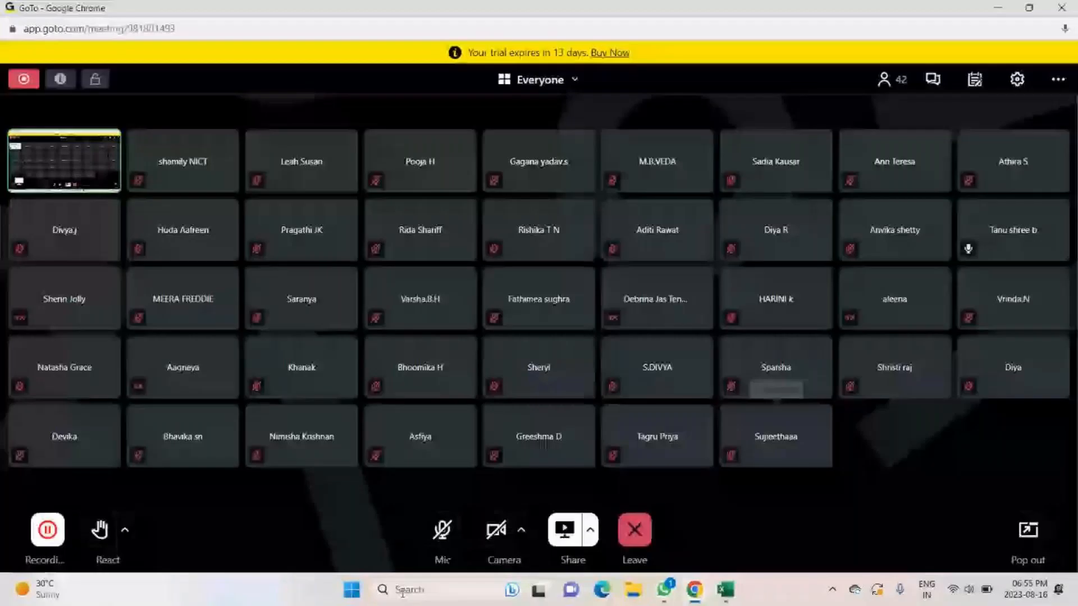
key("alt+Tab")
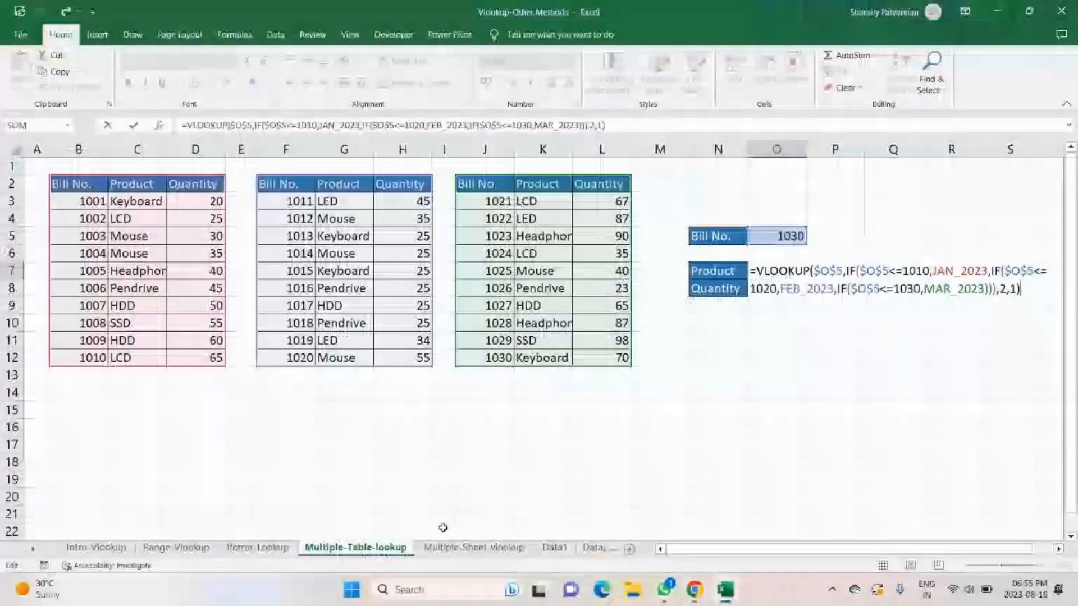
key("alt+Tab")
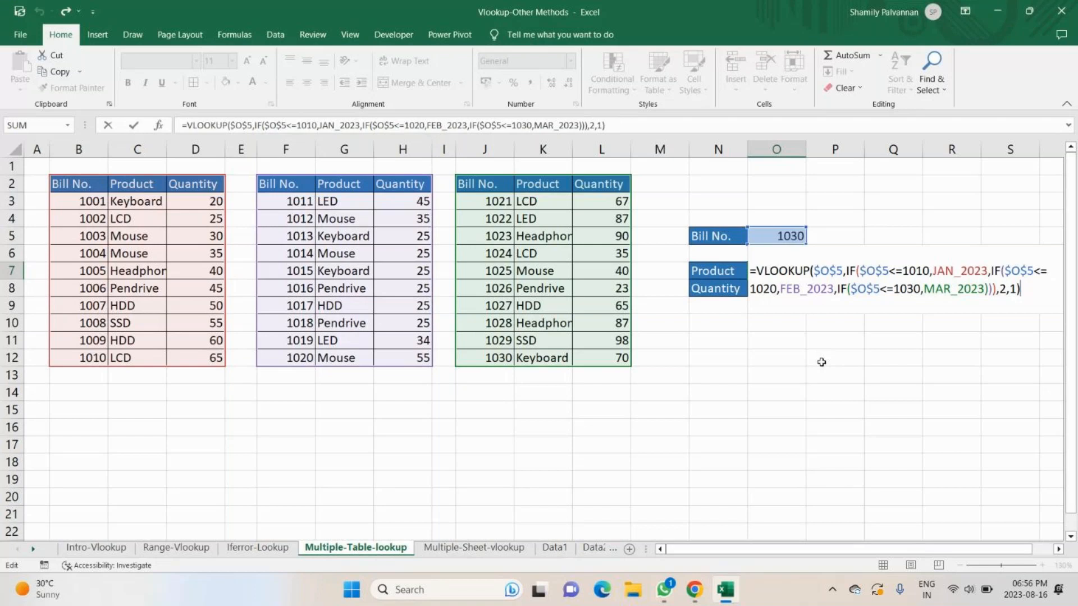
scroll(821, 362, "down", 1)
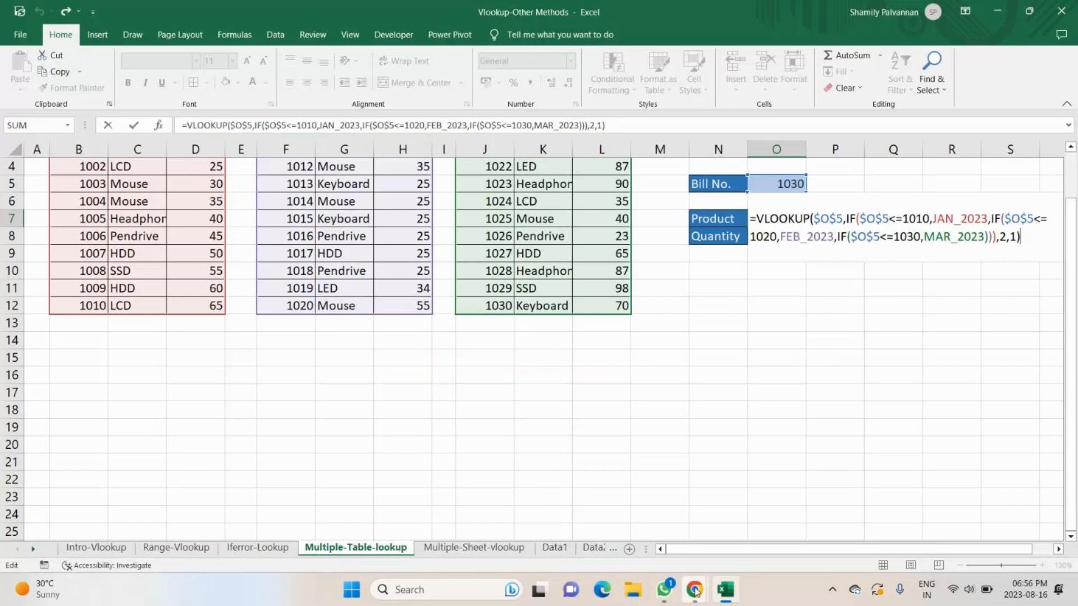
scroll(763, 429, "up", 1)
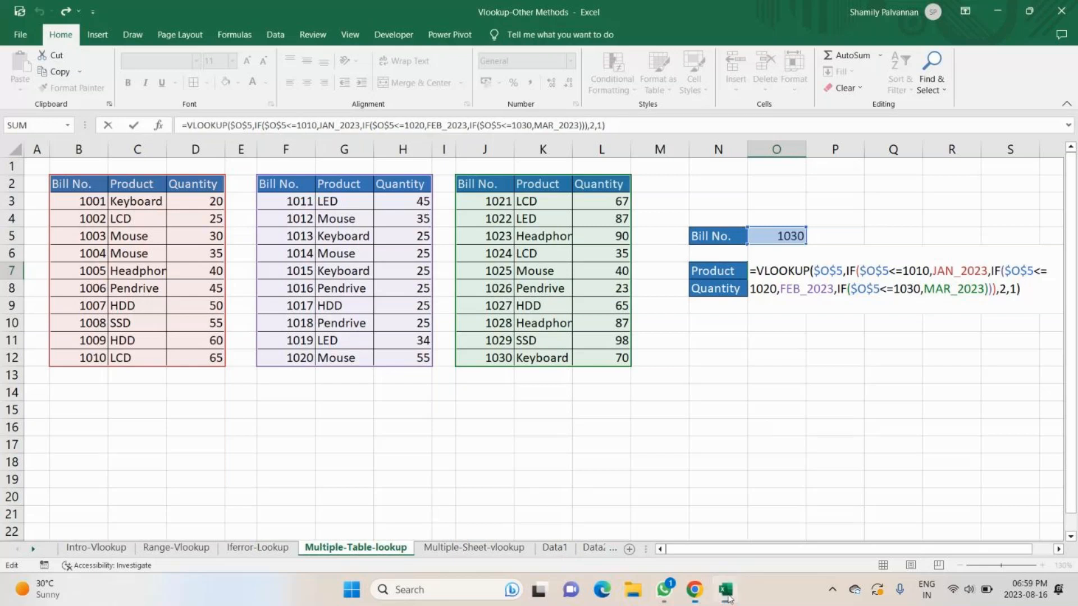
Switch to the GoTo meeting, turn on the microphone to talk to attendees, mute it again, and return to Excel.
left_click(694, 589)
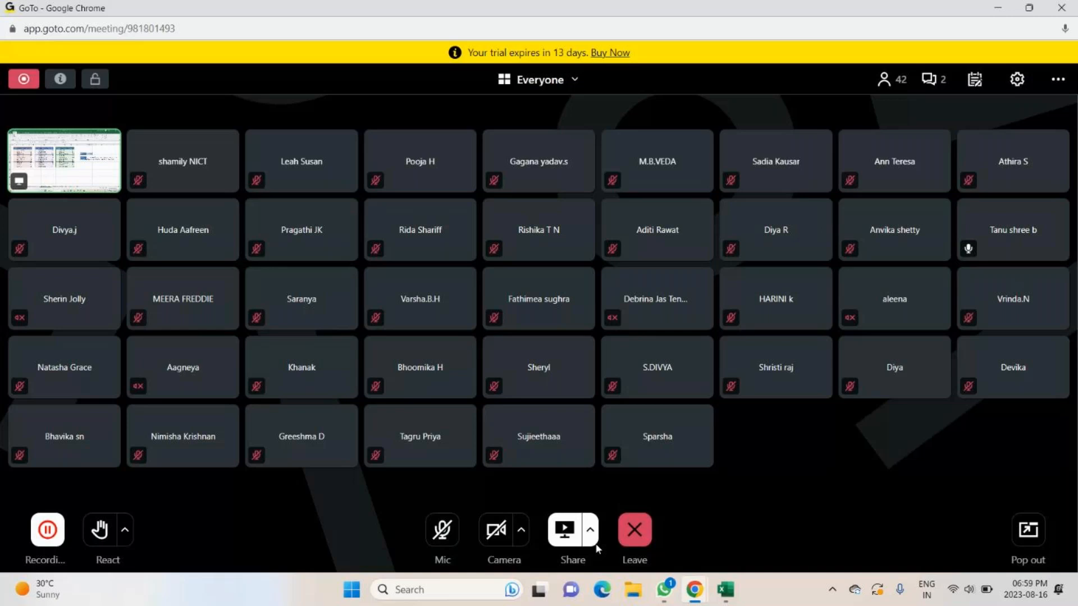
left_click(443, 530)
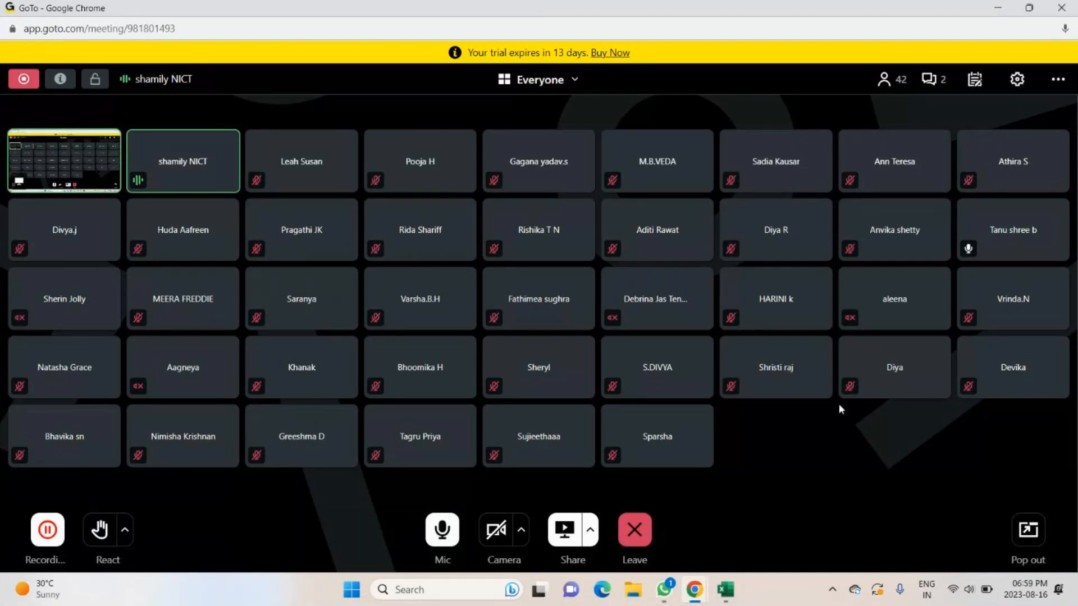
left_click(929, 81)
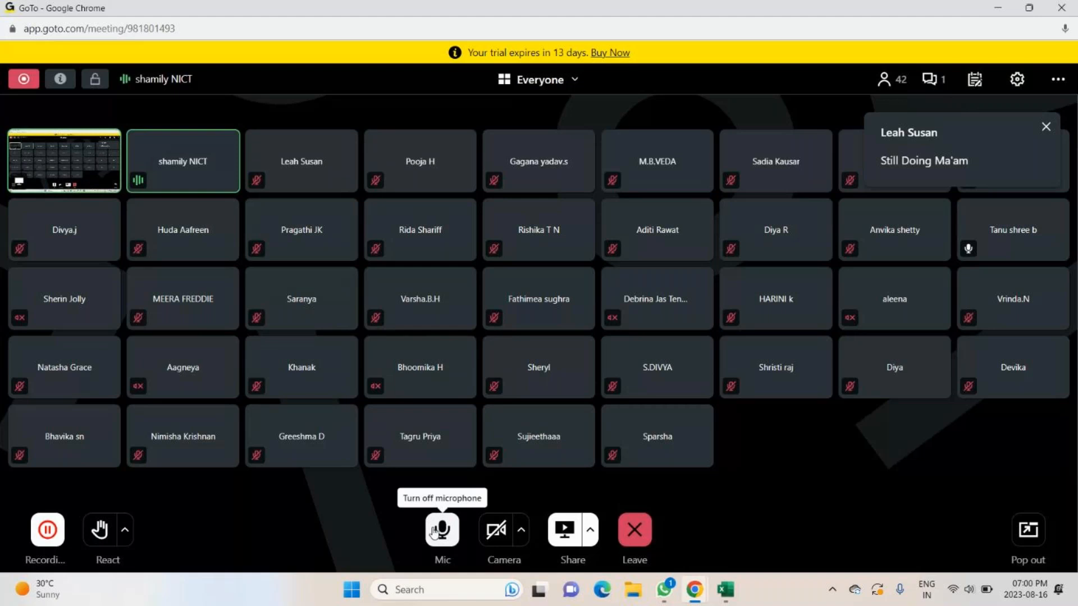
left_click(441, 529)
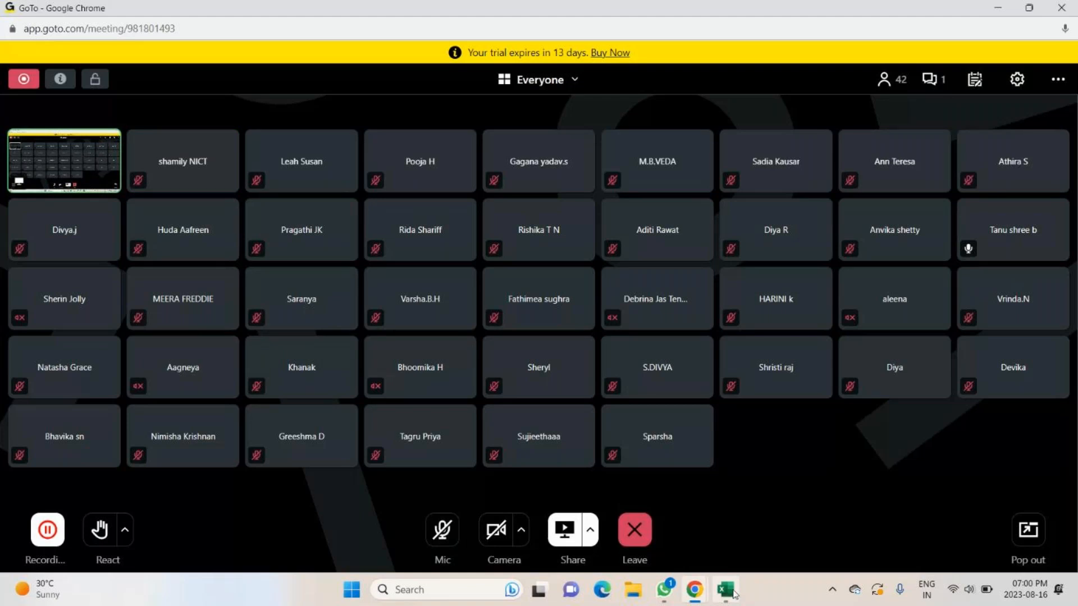
left_click(732, 592)
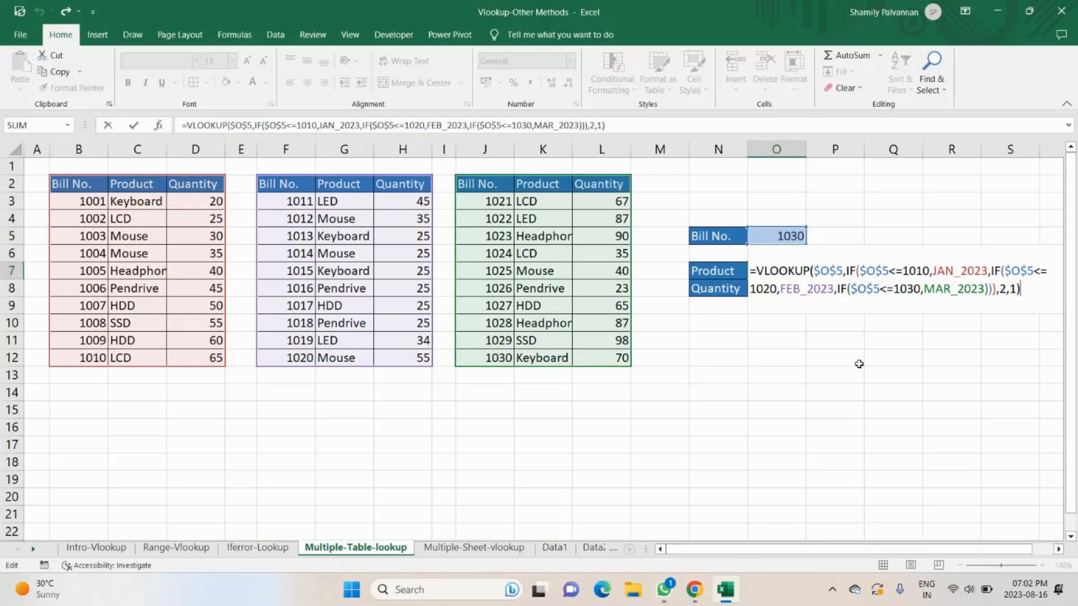
Return to the GoTo meeting, turn on the microphone and open the chat to read the attendees' replies.
key("alt+Tab")
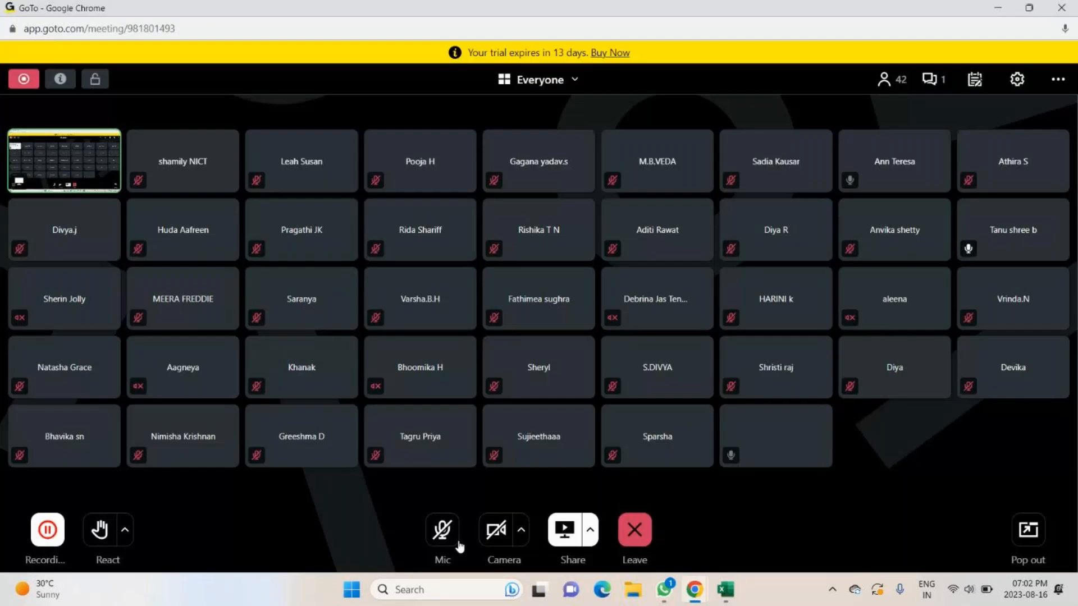
left_click(454, 542)
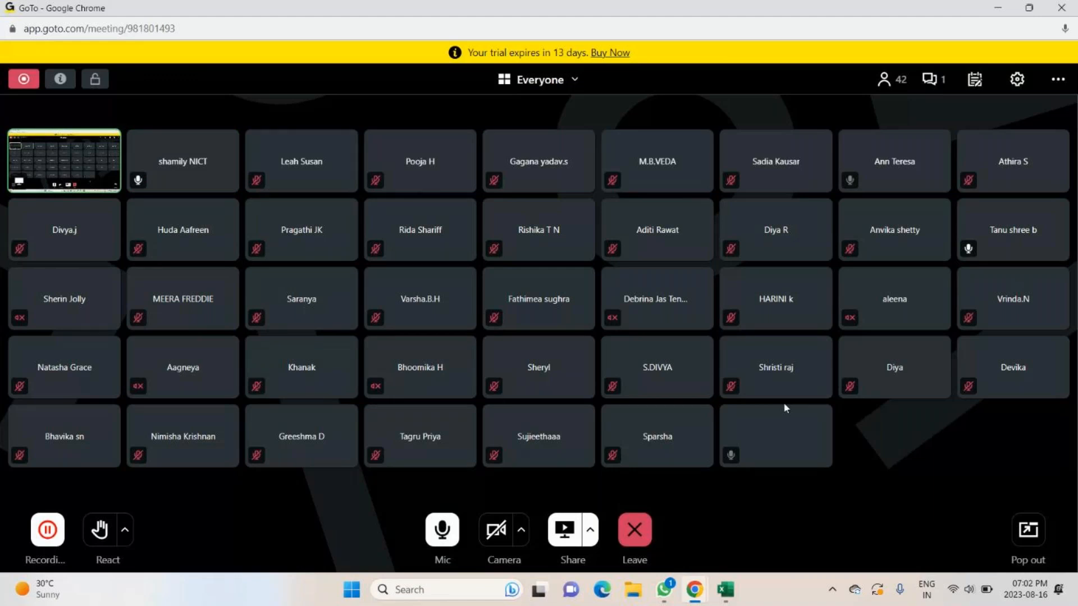
left_click(933, 80)
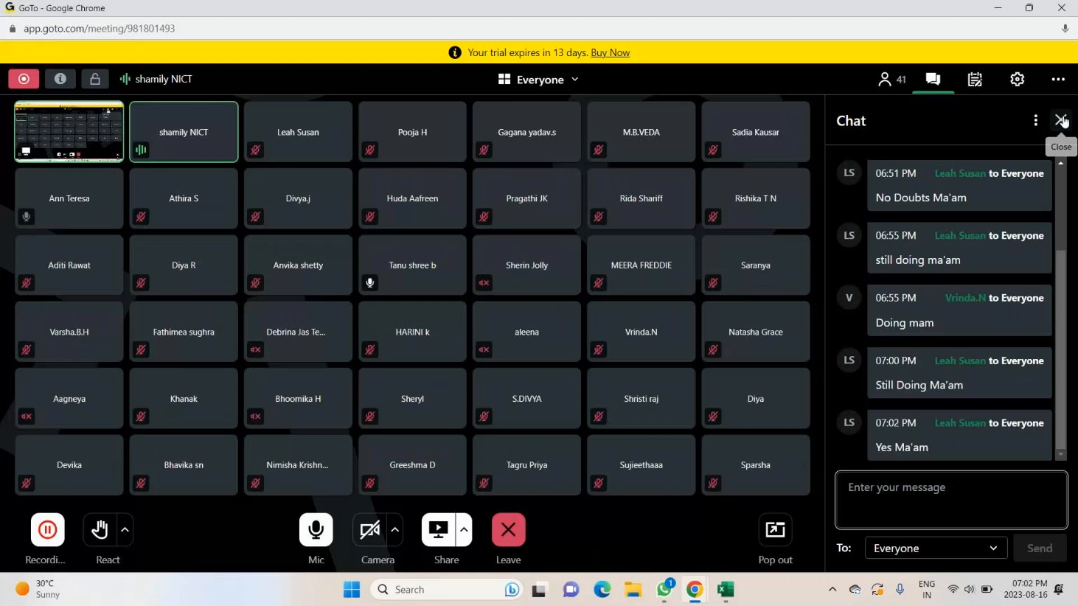
Switch to the Excel workbook, finish editing the formula in O7, and open the Multiple-Sheet-vlookup sheet.
left_click(726, 590)
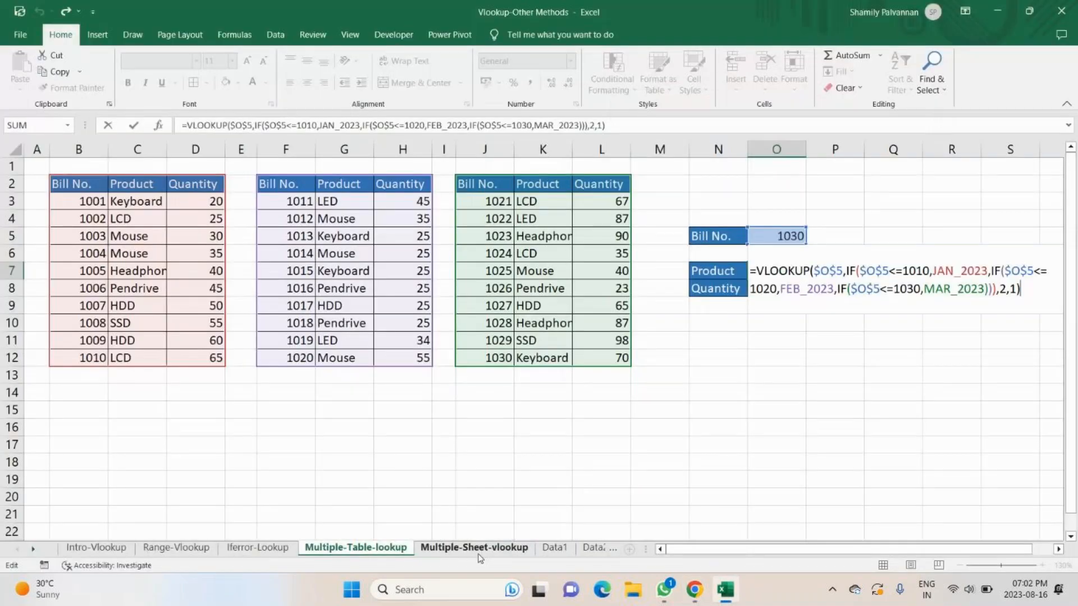
key("Return")
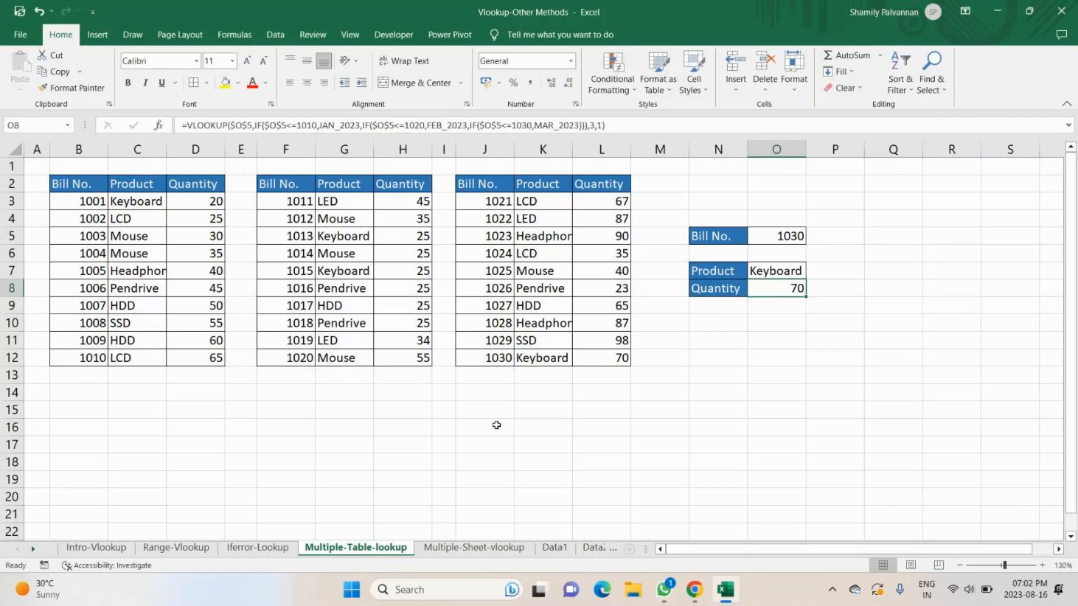
key("ctrl+Page_Down")
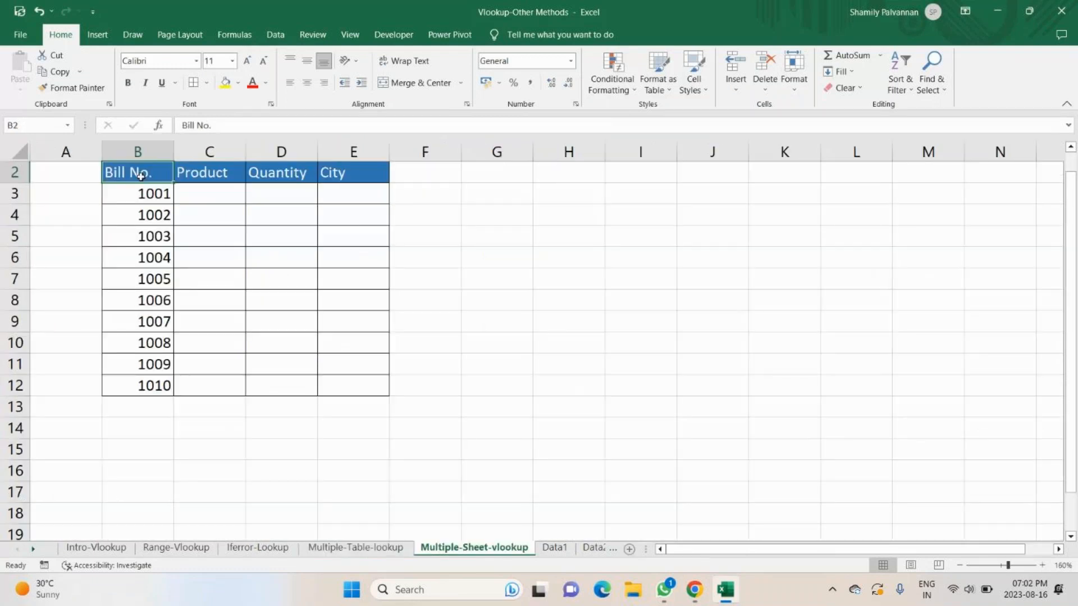
Compare the Bill No. column B2:B12 with the tables on the Multiple-Table-lookup sheet, and return to Multiple-Sheet-vlookup.
key("ctrl+shift+Down")
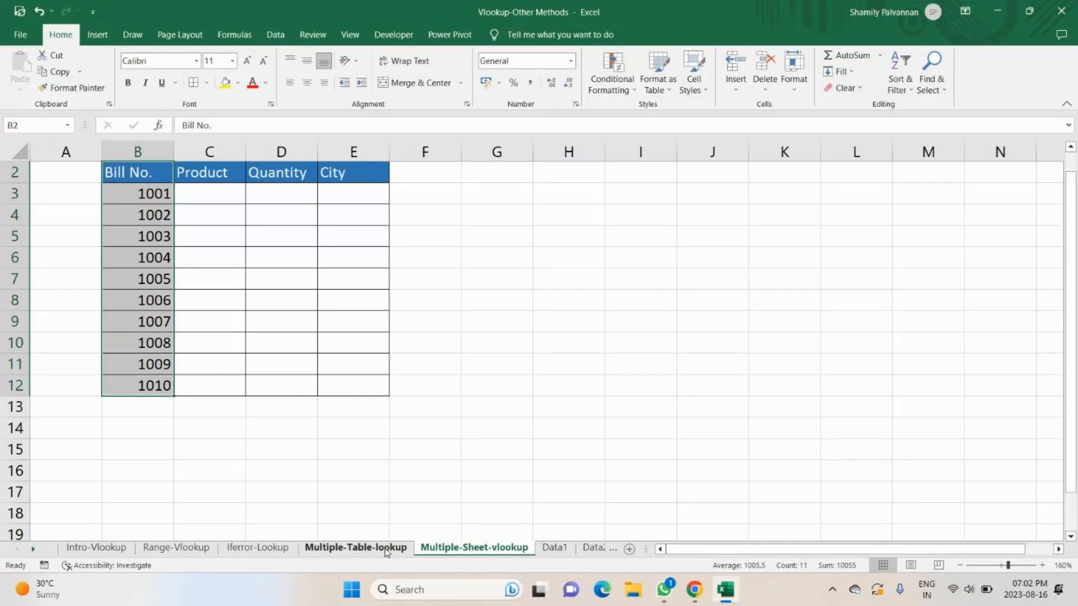
left_click(387, 549)
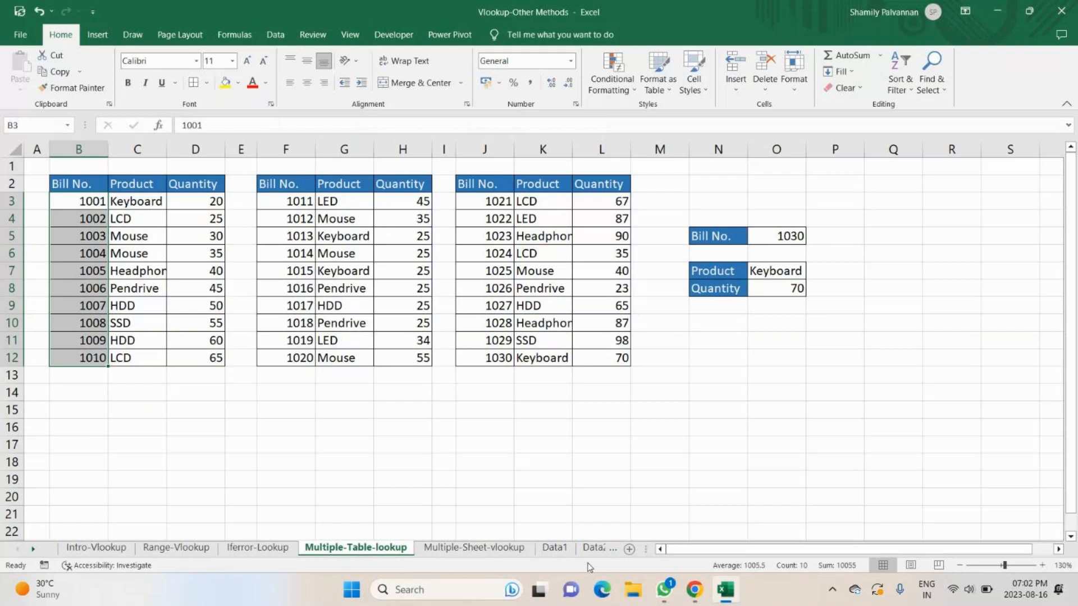
left_click(480, 550)
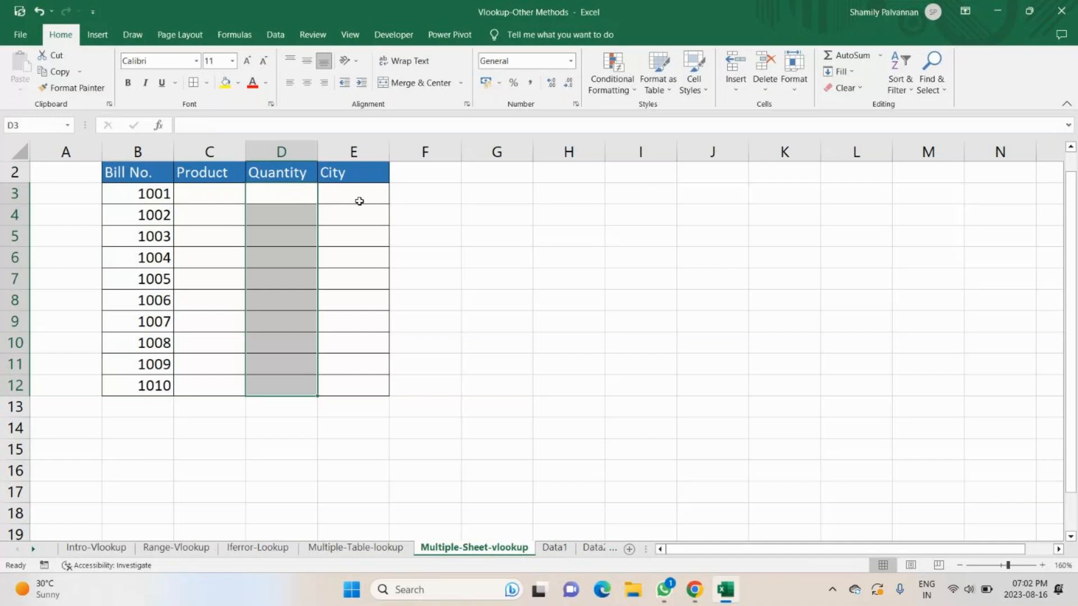
Highlight the empty Product, Quantity and City columns of the bill table in turn.
left_click_drag(360, 201, 357, 399)
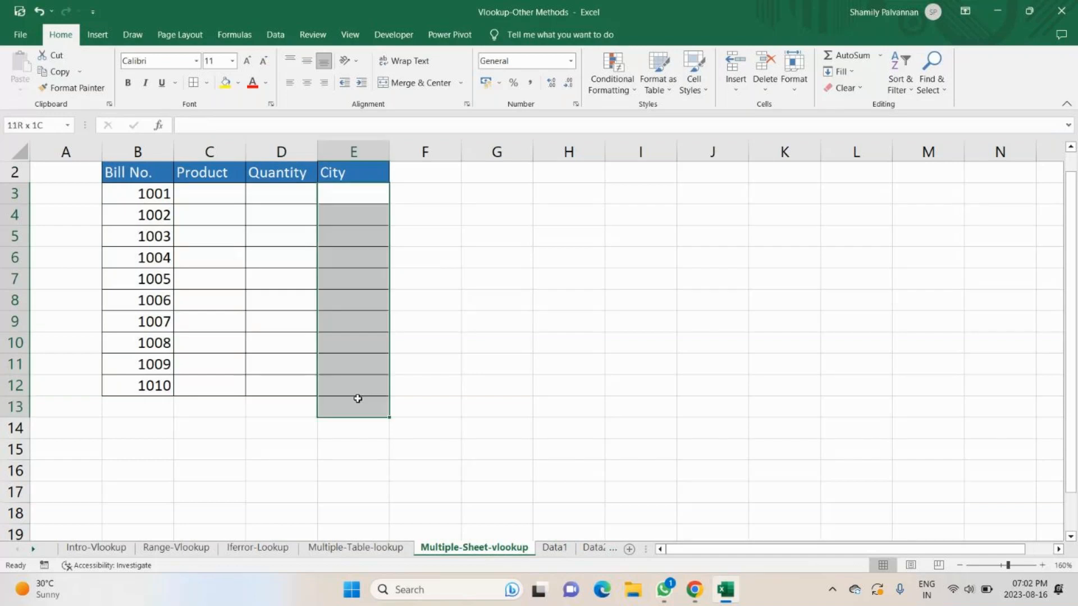
left_click_drag(209, 194, 209, 363)
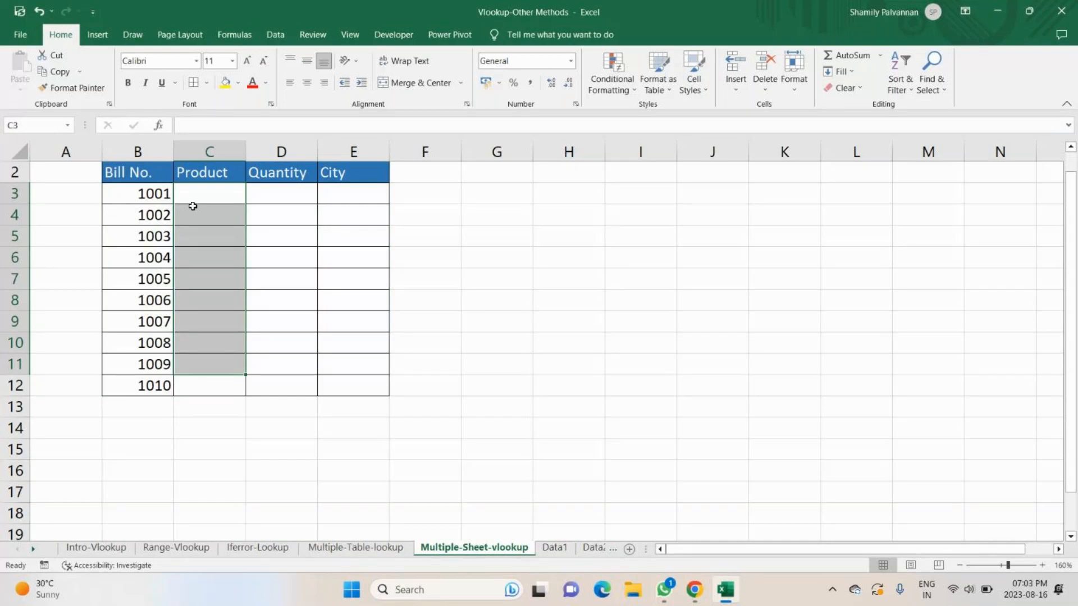
left_click_drag(280, 193, 280, 407)
left_click_drag(353, 193, 345, 407)
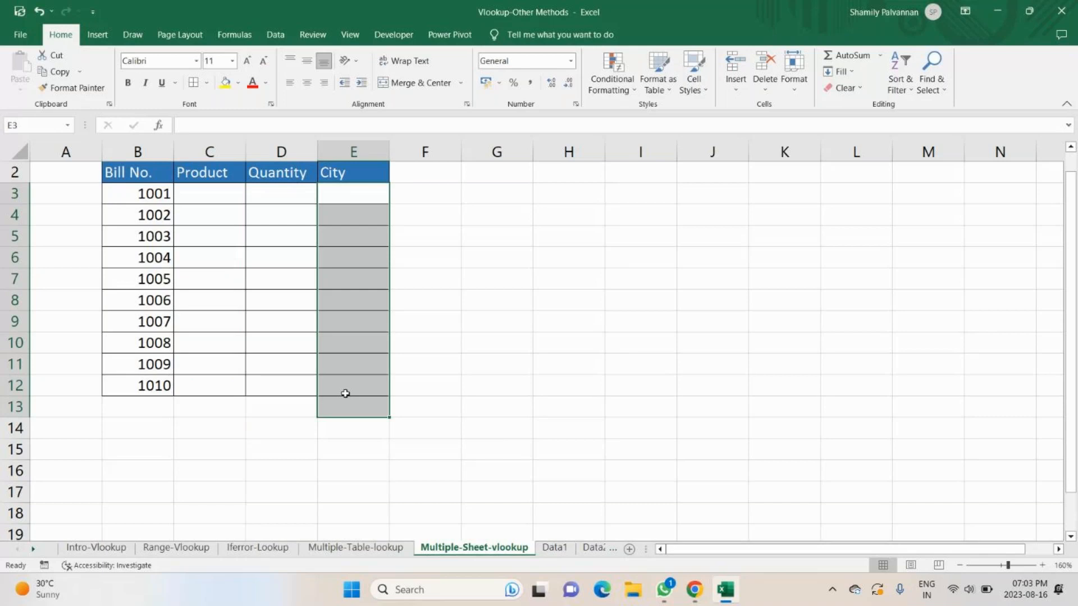
Review the source tables on the Data1, Data2 and Data3 sheets, highlighting the Bill No. column B2:B12 on Data3.
left_click(560, 548)
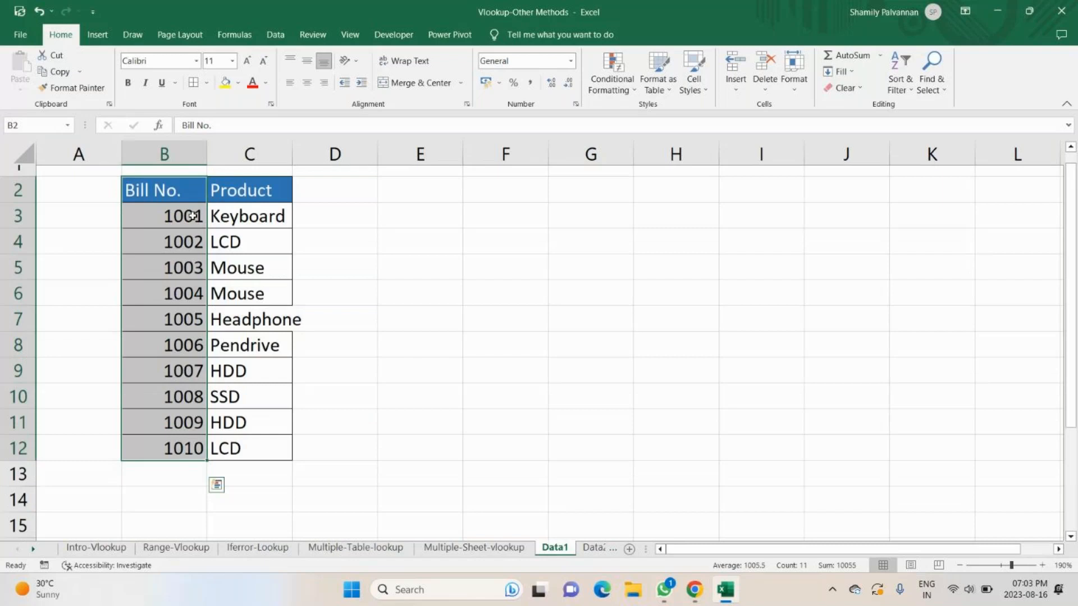
key("ctrl+Page_Down")
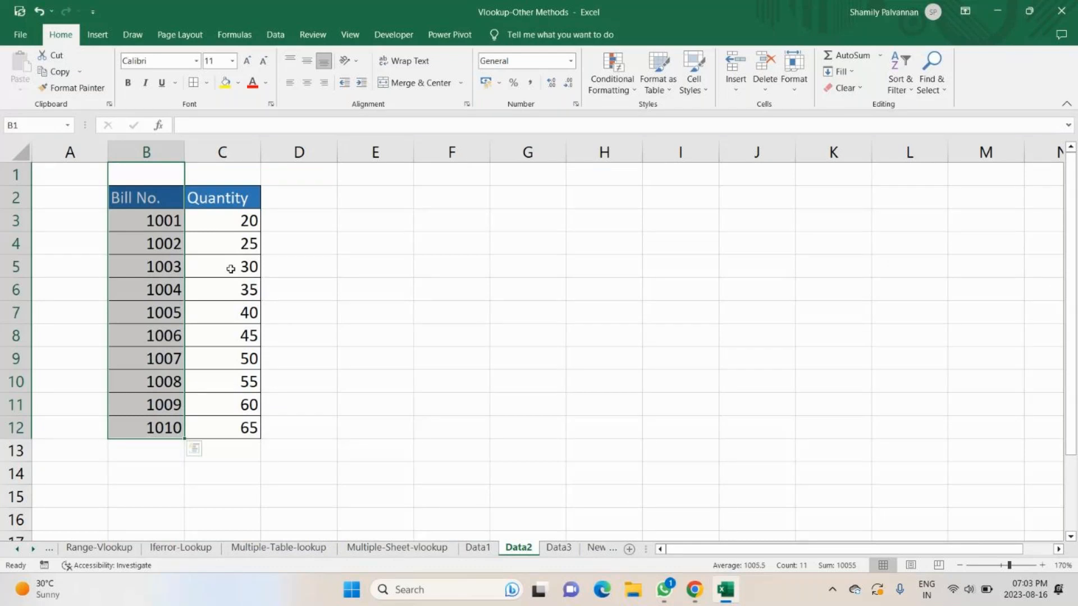
key("ctrl+Page_Down")
left_click_drag(128, 191, 142, 392)
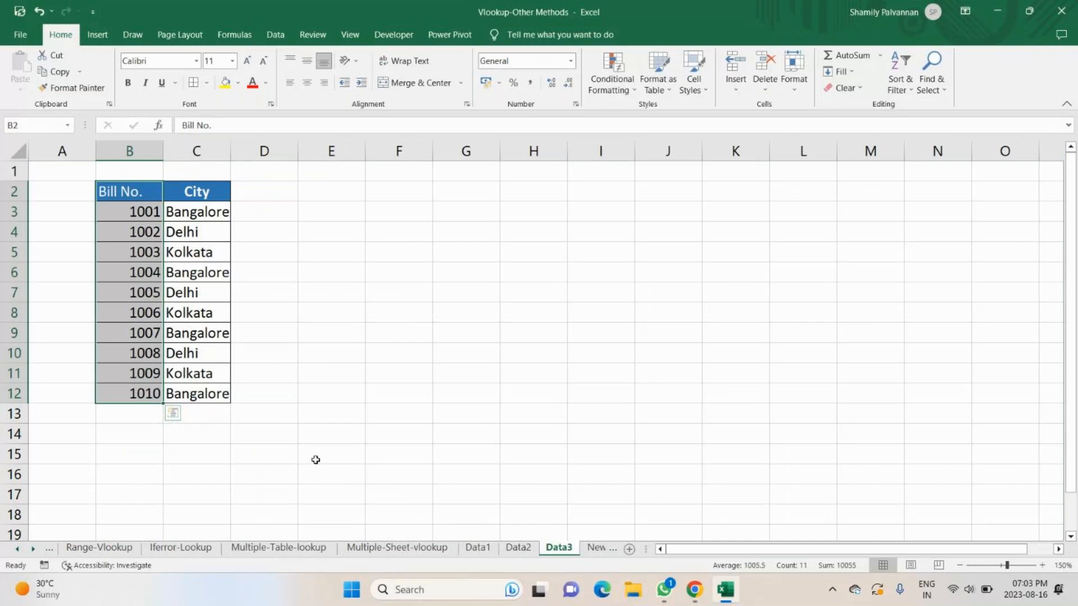
Compare the data sheets again, selecting the City header on Data3 and the Product column C2:C12 on Data1.
left_click(479, 549)
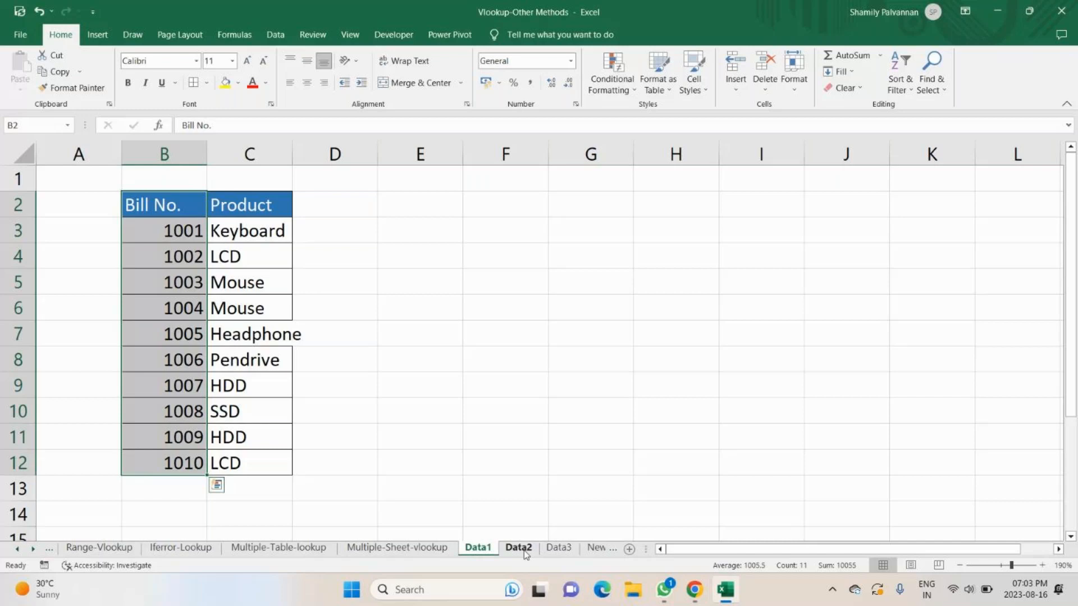
left_click(559, 549)
left_click(191, 190)
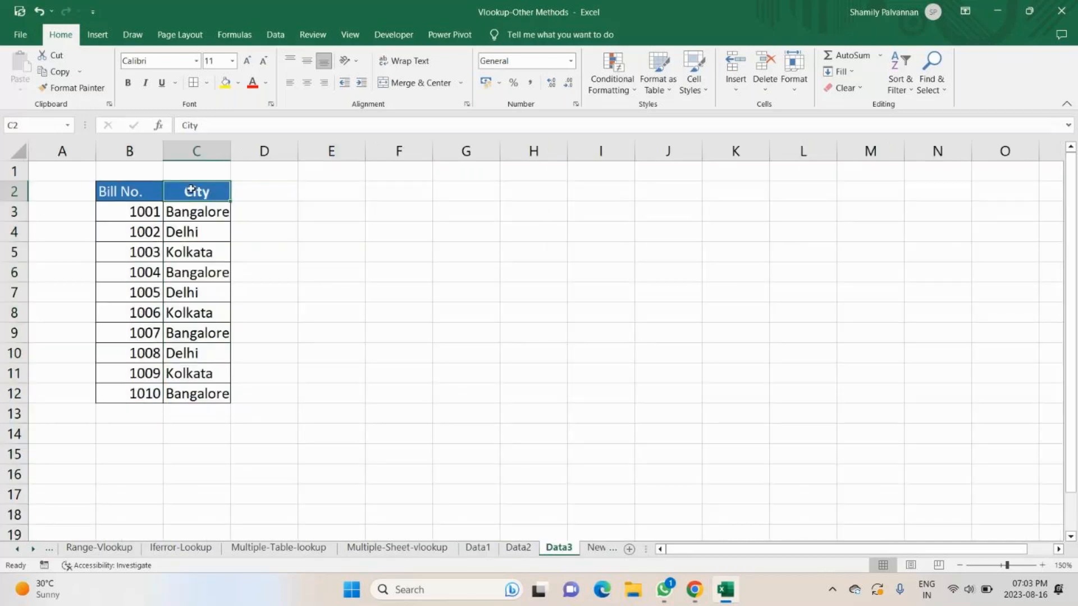
left_click(516, 550)
left_click(478, 548)
left_click_drag(249, 205, 260, 377)
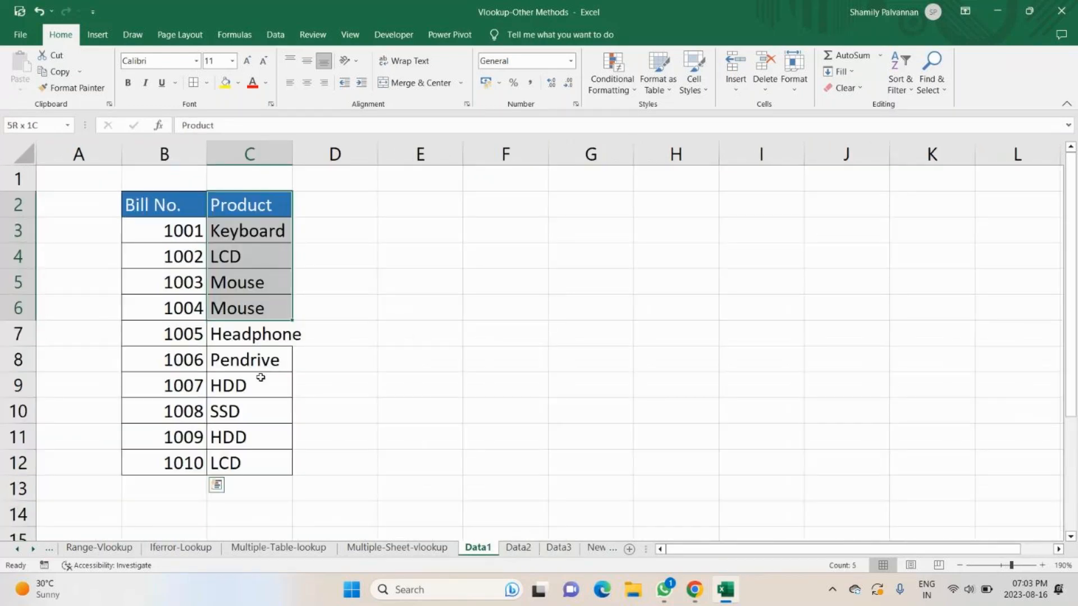
left_click_drag(260, 377, 263, 462)
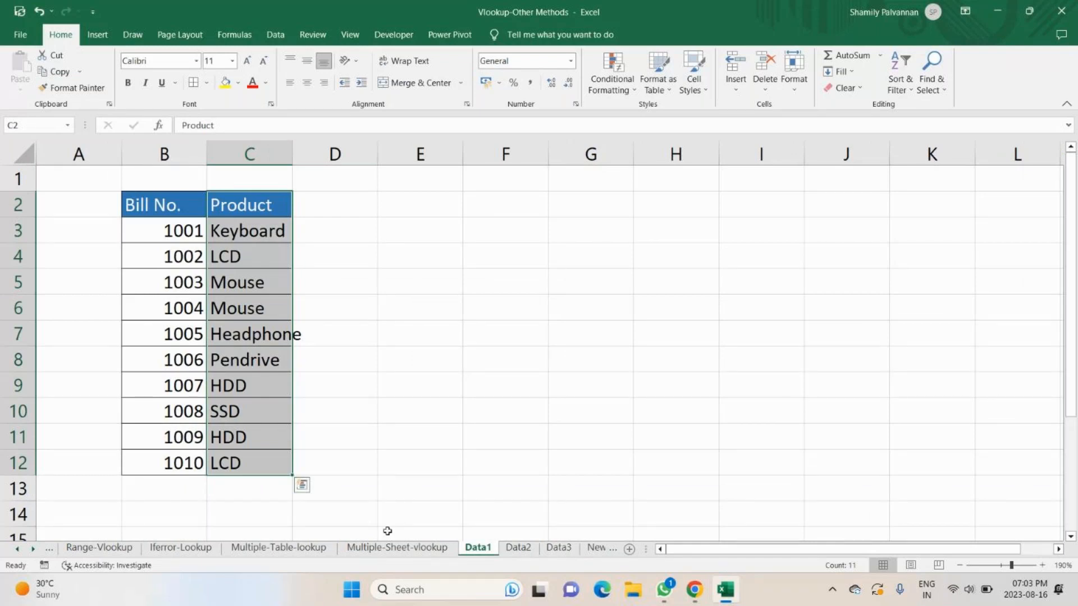
On the Multiple-Sheet-vlookup sheet, highlight the Product column and the rows for bills 1001, 1002 and 1007 in turn.
left_click(393, 547)
left_click_drag(205, 173, 207, 287)
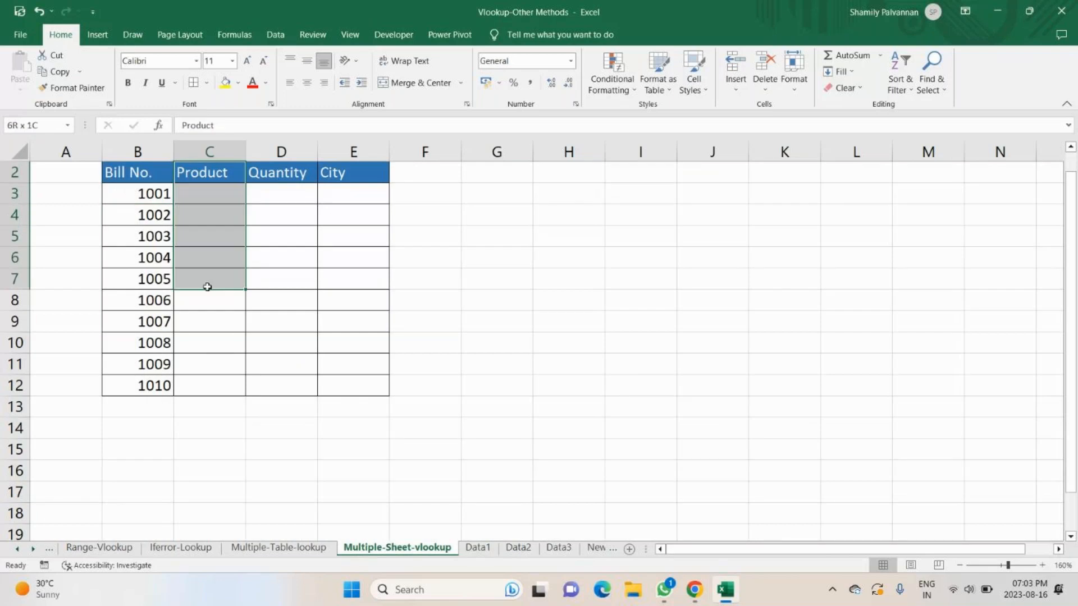
left_click_drag(140, 193, 328, 195)
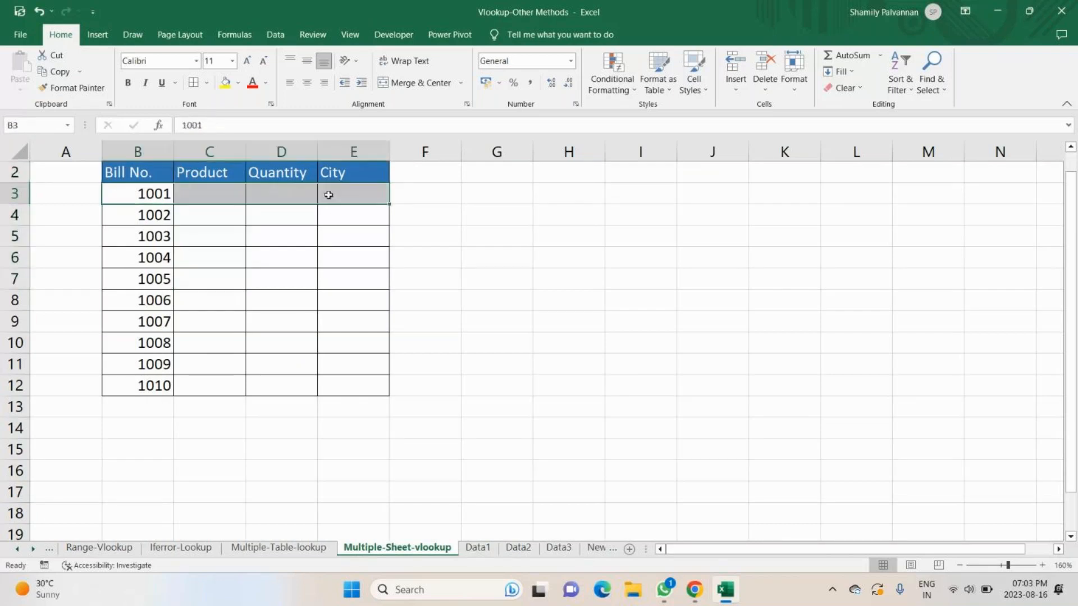
left_click_drag(141, 215, 362, 217)
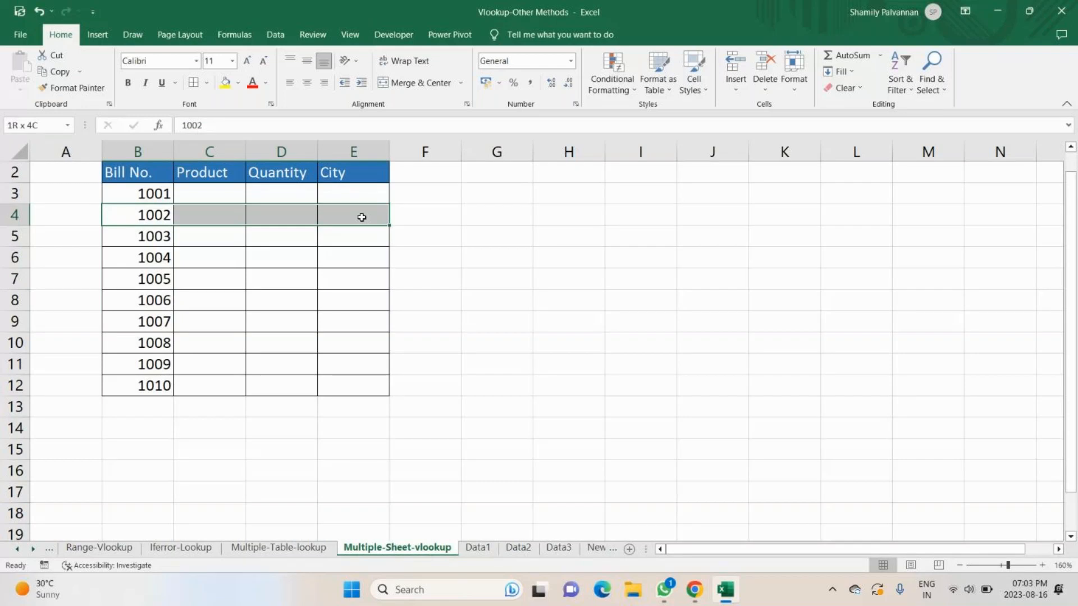
left_click_drag(140, 322, 329, 326)
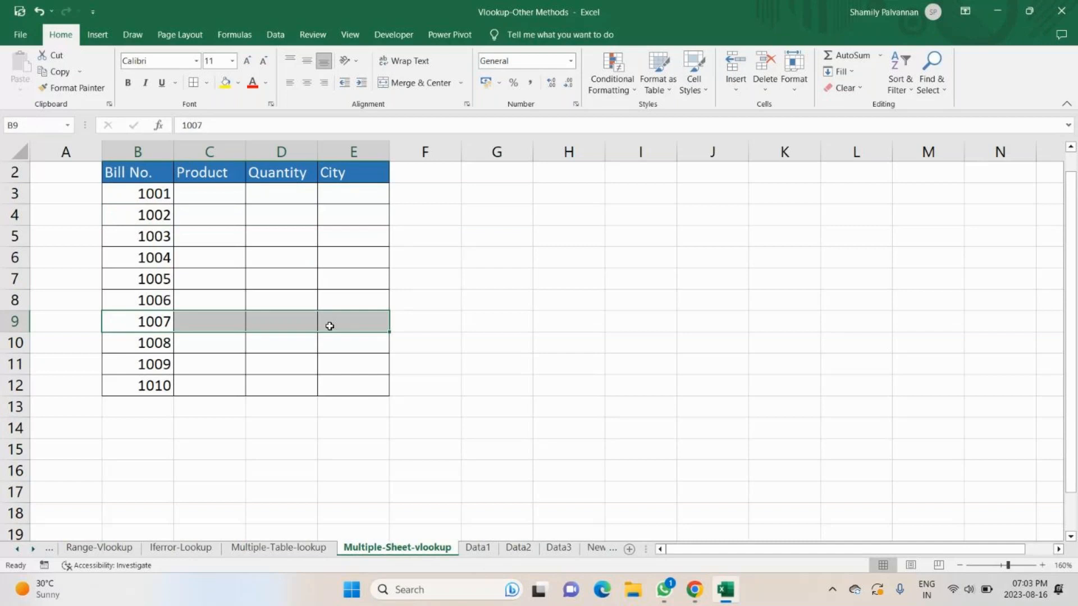
On the Data1 sheet, define the named range PDT_data for the Bill No. and Product table B2:C12.
scroll(210, 267, "up", 1)
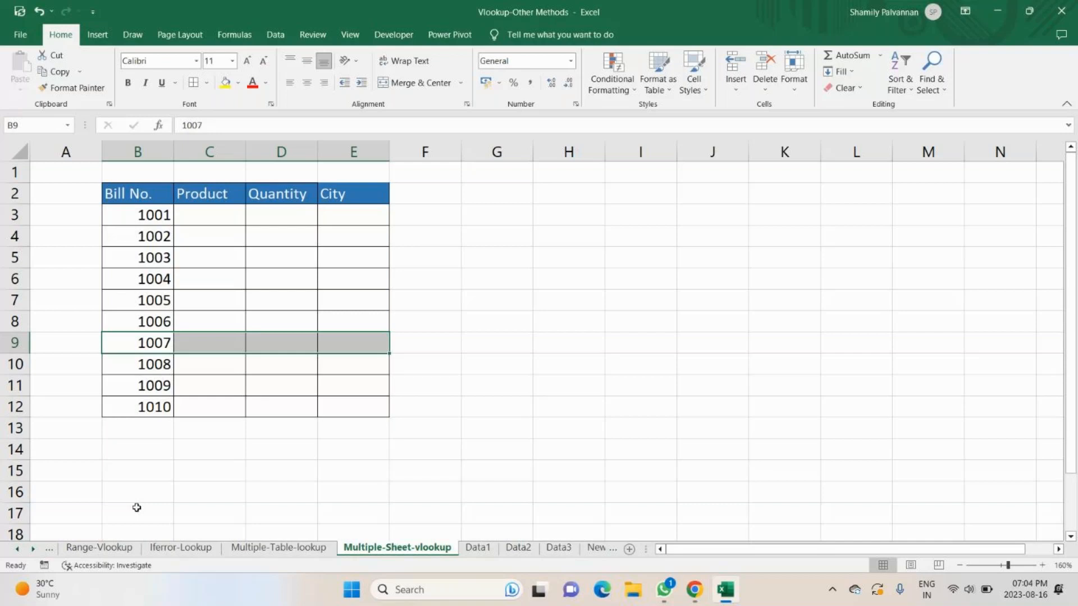
key("ctrl+Page_Down")
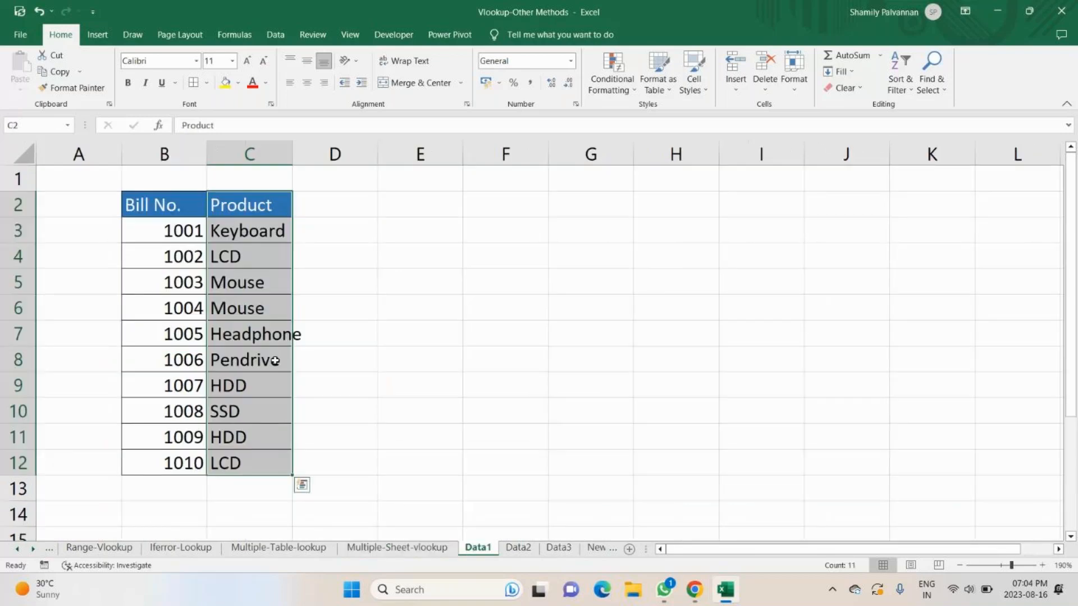
key("ctrl+Page_Down")
key("ctrl+Page_Down")
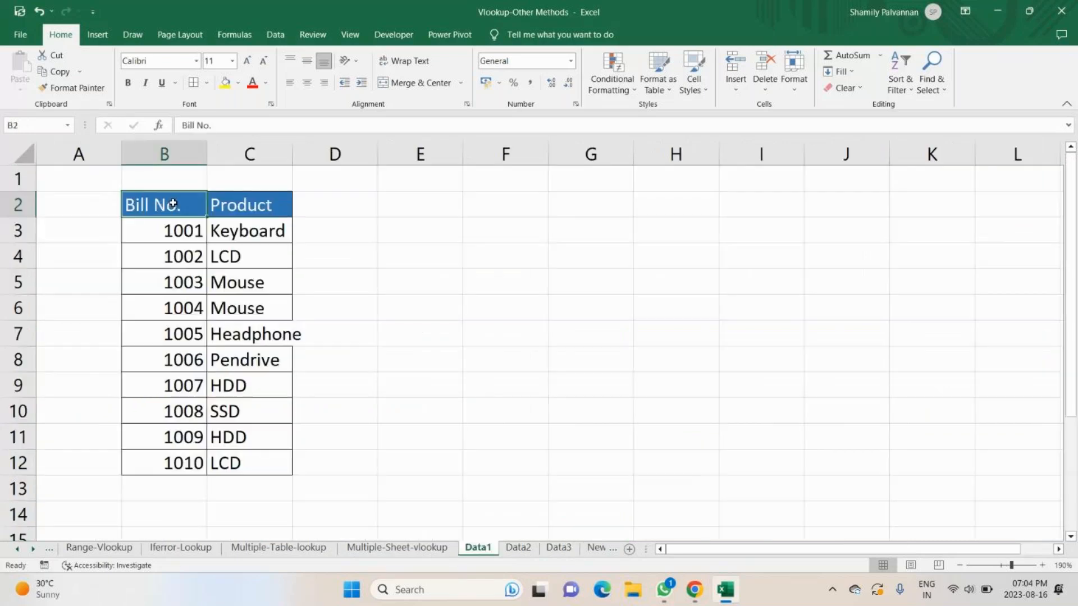
left_click_drag(172, 204, 246, 460)
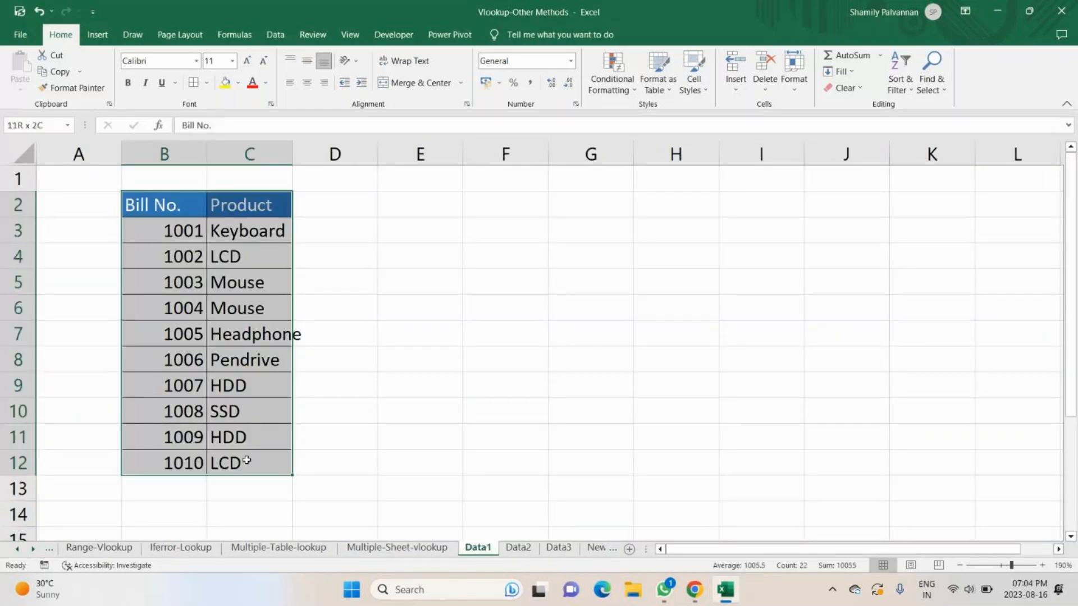
left_click(32, 126)
type("PDT_data")
key("Return")
On the Data2 sheet, define the named range QNTY_data for the Bill No. and Quantity table B2:C12.
key("ctrl+Page_Down")
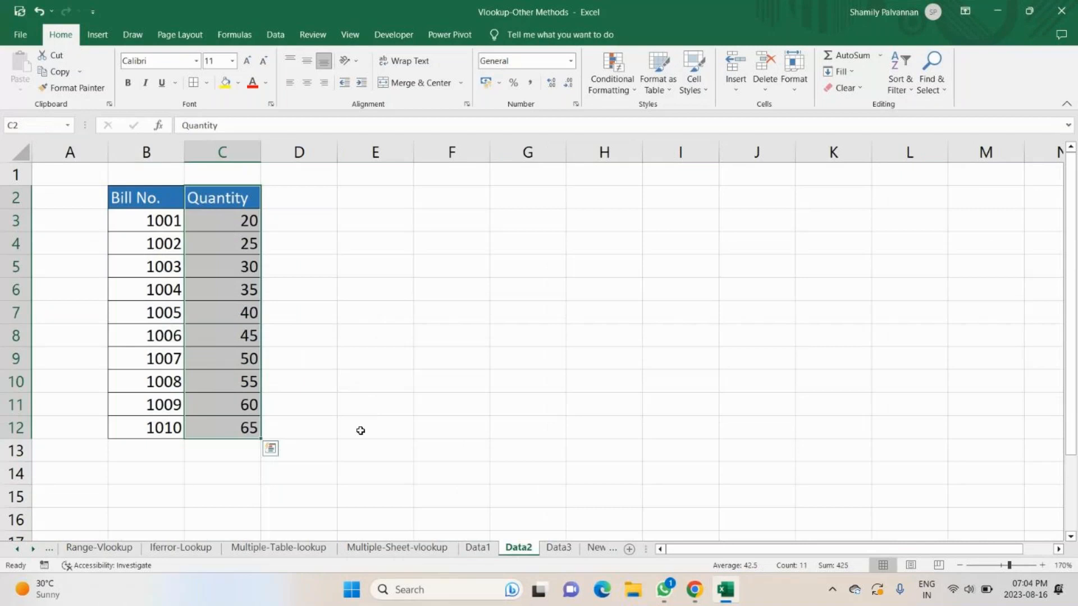
left_click(375, 381)
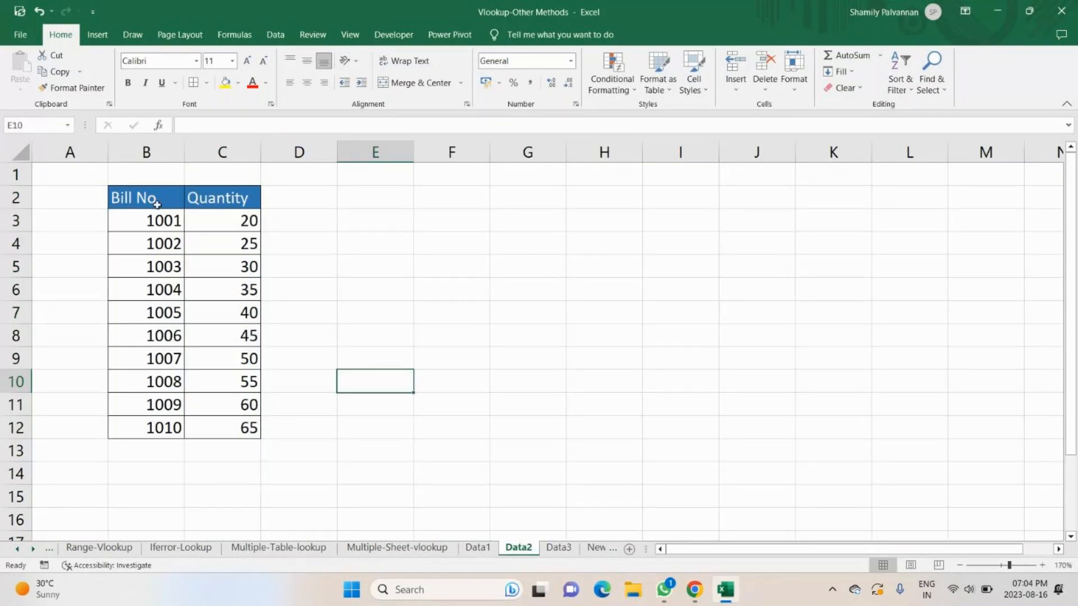
left_click_drag(157, 204, 245, 427)
left_click(32, 129)
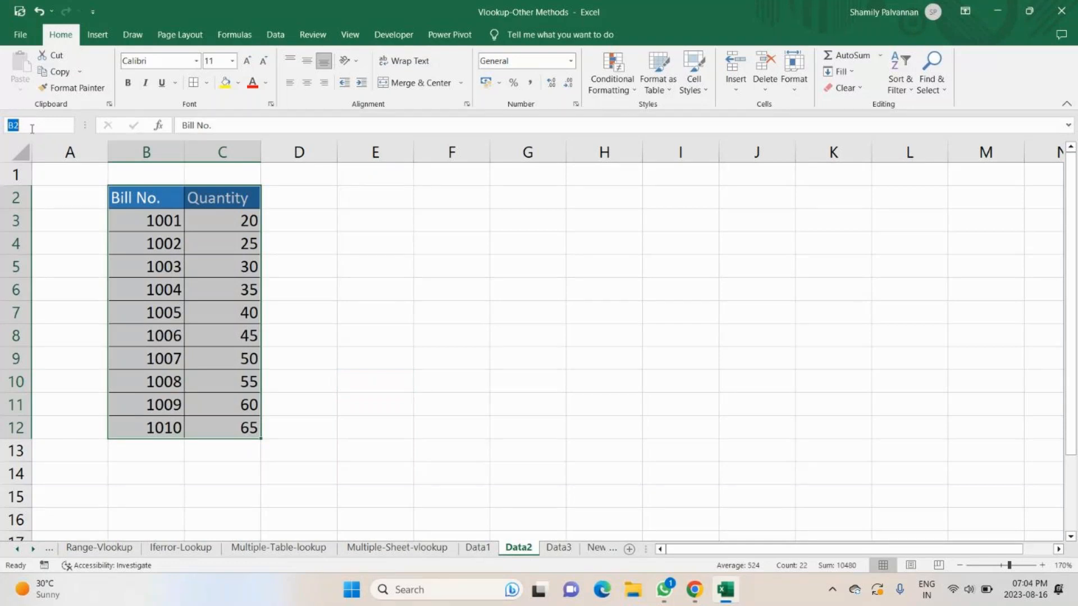
type("QNTY_data")
key("Return")
On the Data3 sheet, define the named range CITY_data for the Bill No. and City table B2:C12.
key("ctrl+Page_Down")
left_click_drag(145, 197, 193, 194)
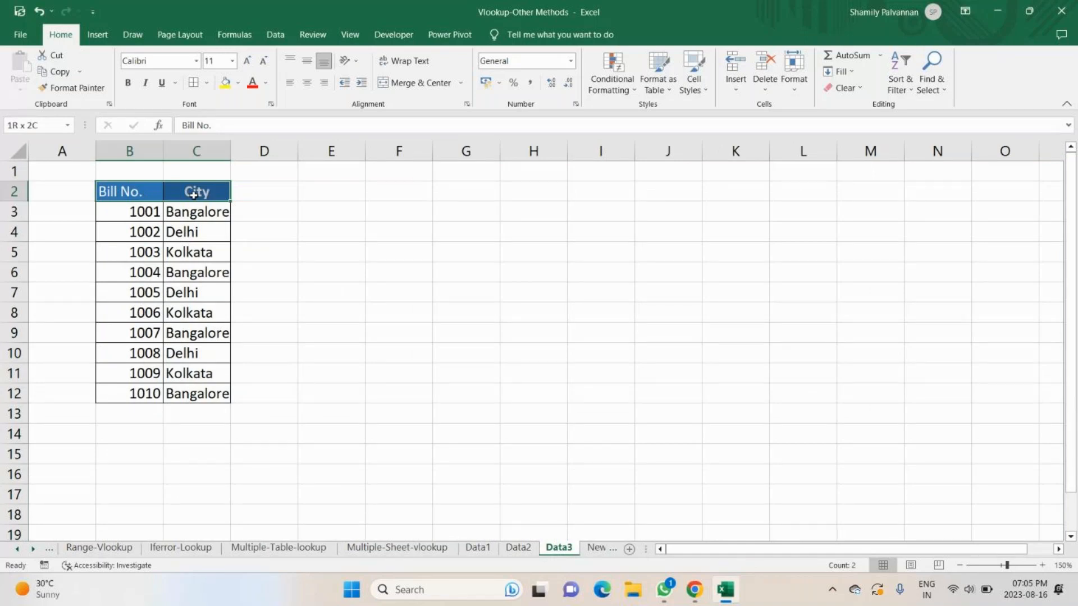
key("ctrl+shift+Down")
left_click(46, 125)
type("Cl")
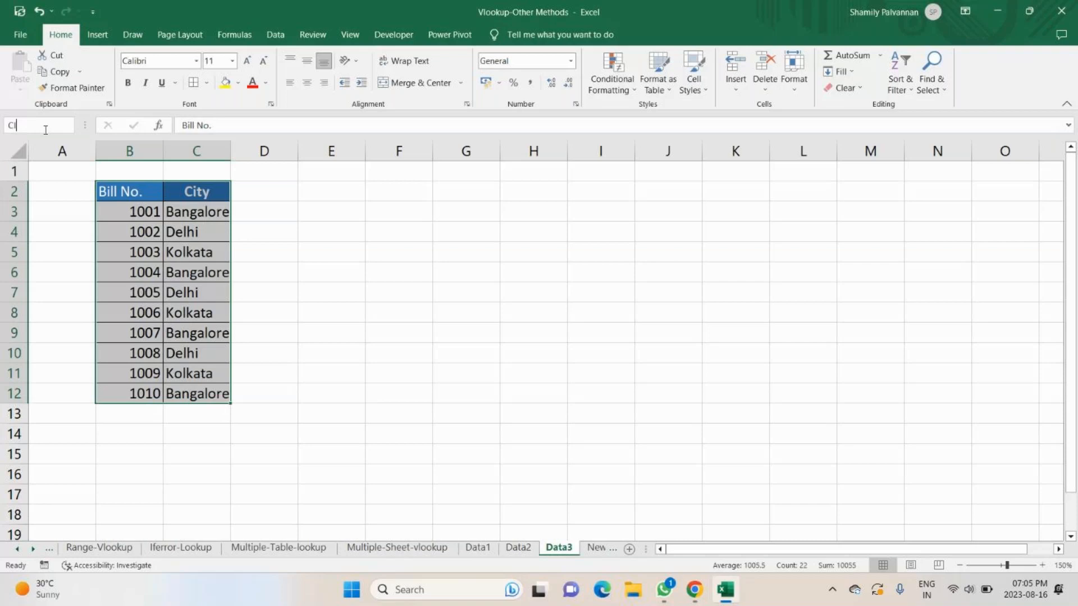
type("TY_data")
key("Return")
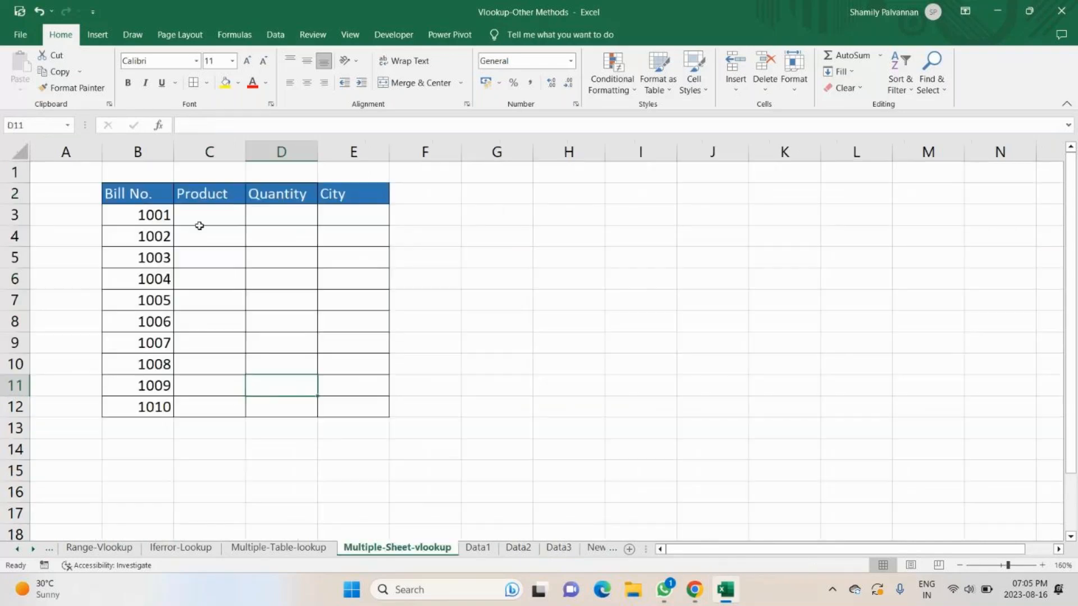
On the Multiple-Sheet-vlookup sheet, enter =VLOOKUP(B3,PDT_data,2,FALSE) in C3 and fill it down the Product column to C12.
left_click(196, 216)
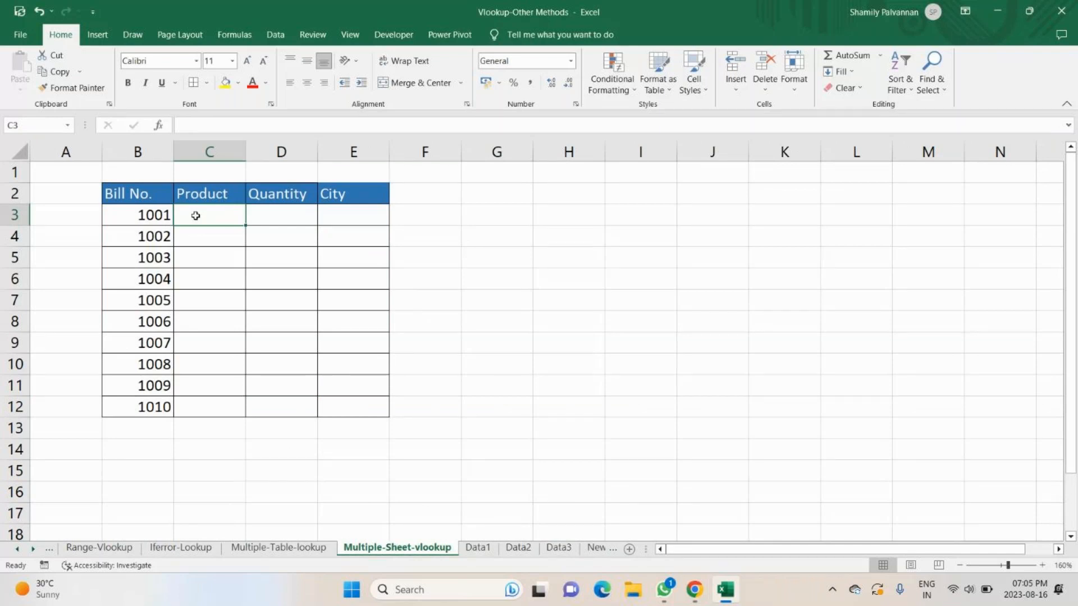
type("=VLOOKUP(")
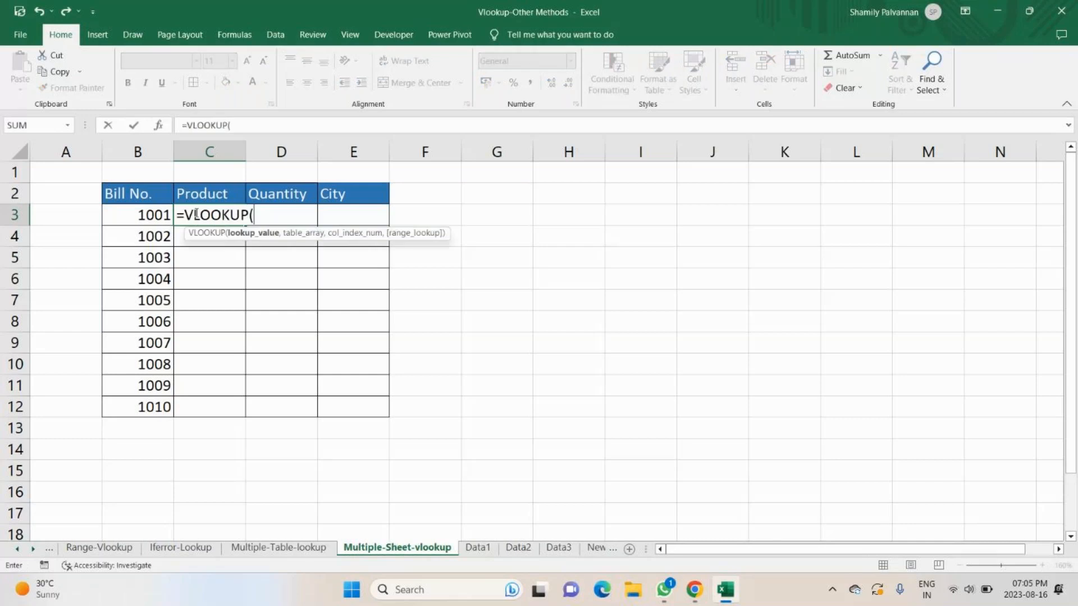
left_click(160, 210)
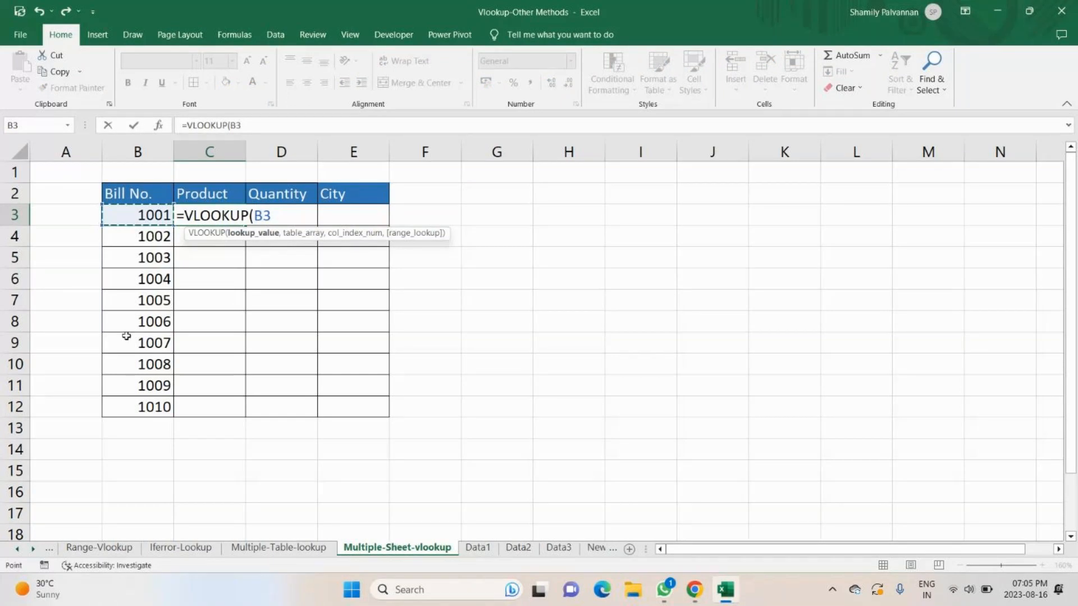
type(",")
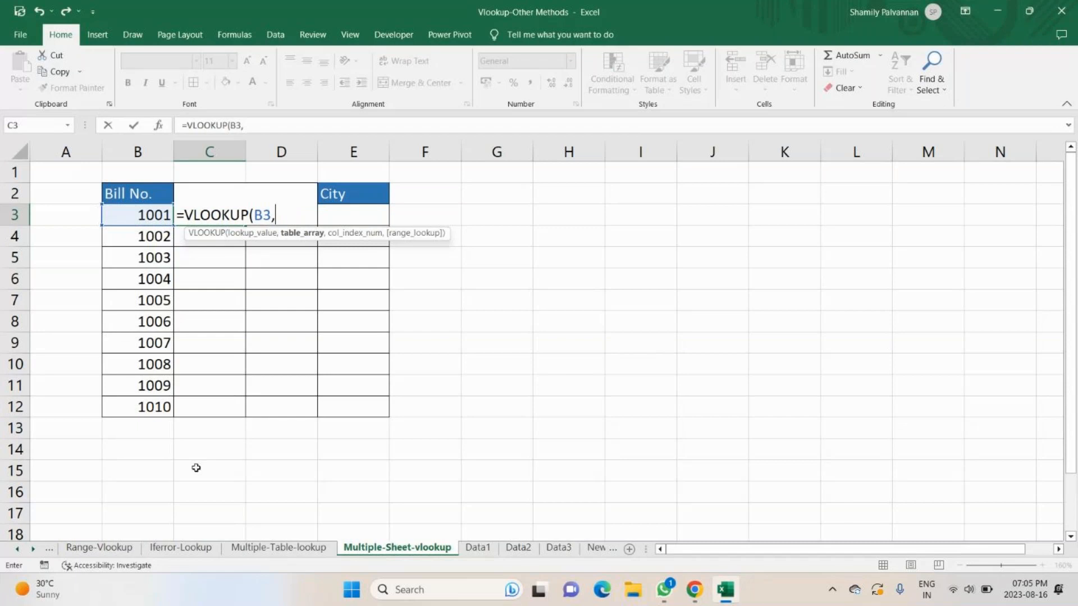
left_click(479, 550)
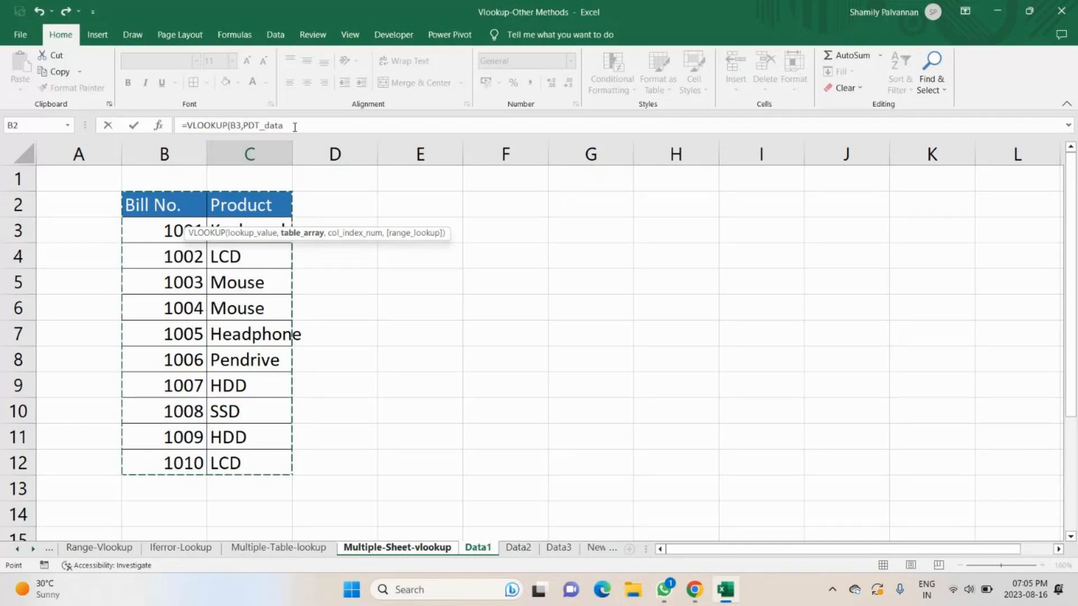
type(",")
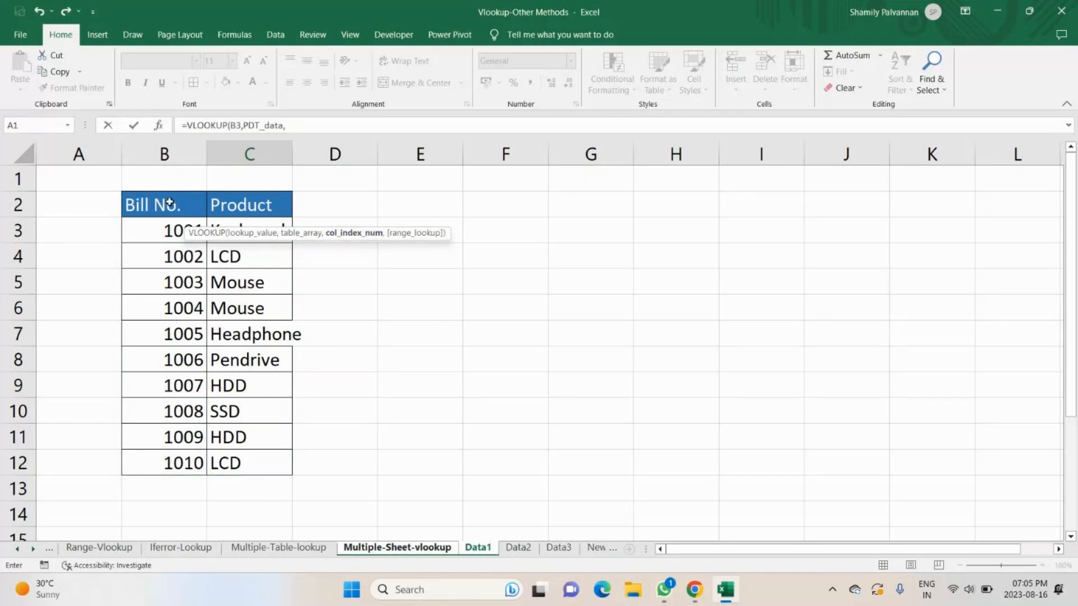
type("2")
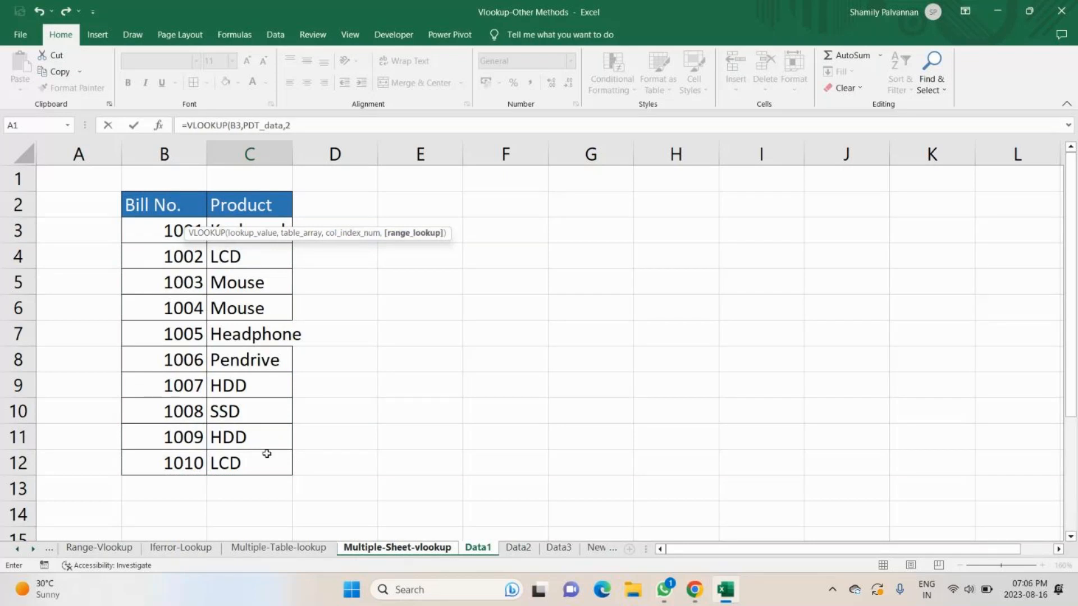
type(",FALSE)")
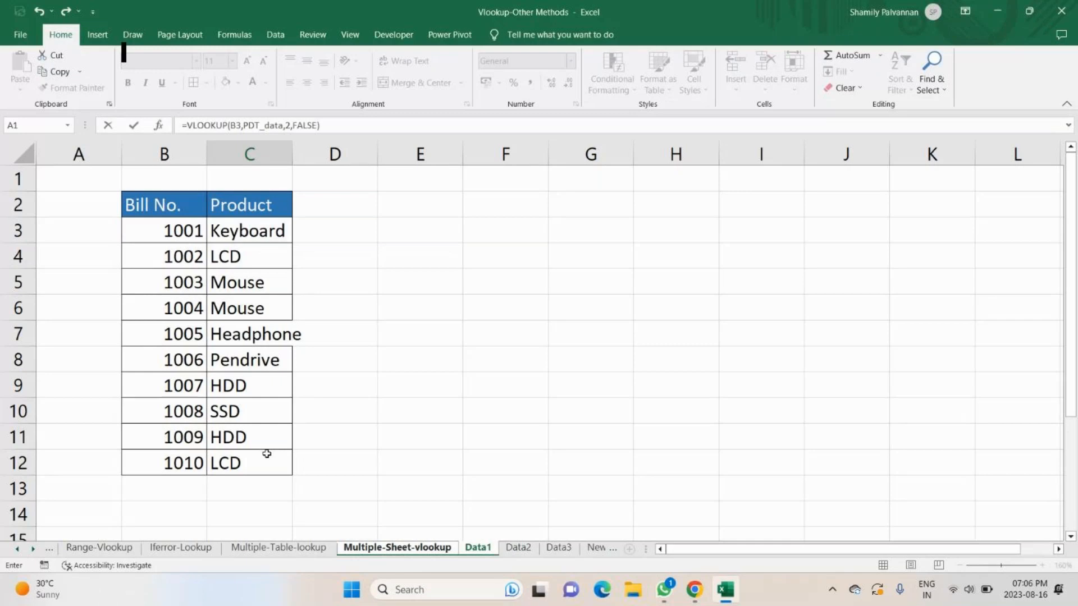
key("Return")
left_click_drag(245, 225, 243, 416)
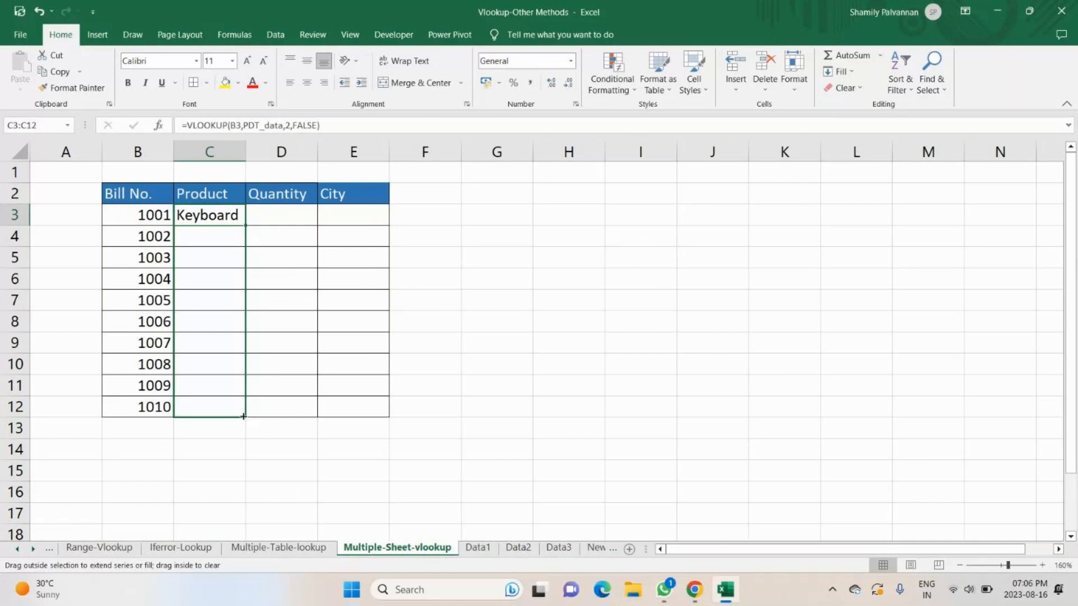
left_click_drag(243, 416, 245, 414)
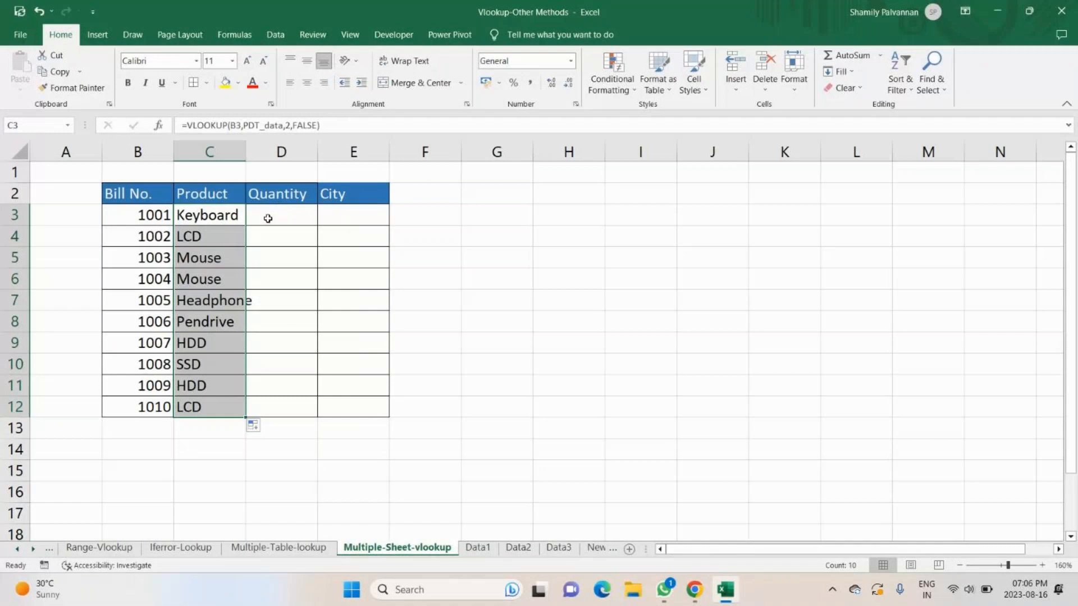
Enter =VLOOKUP(B3,QNTY_data,2,FALSE) in D3, fill it down the Quantity column to D12, and check it against the Data2 sheet.
left_click(267, 218)
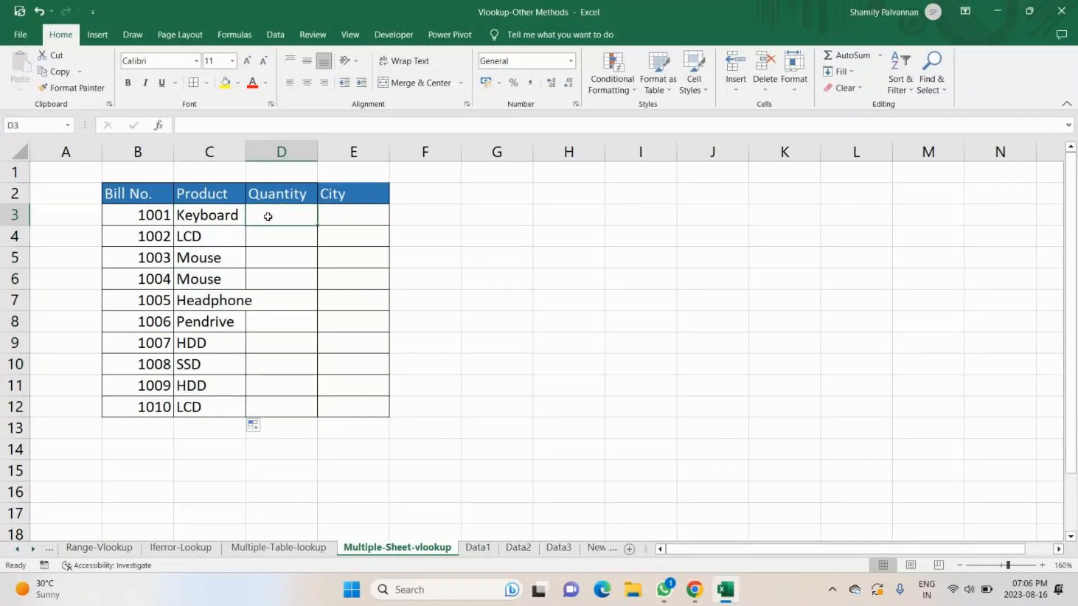
type("=VLOOKUP(")
left_click(136, 213)
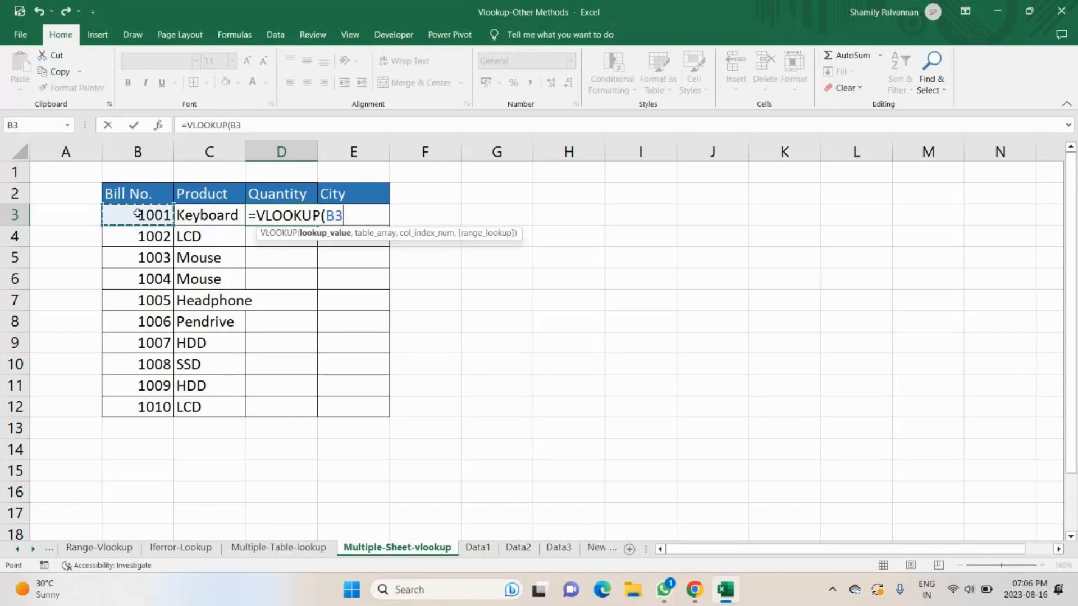
type(",")
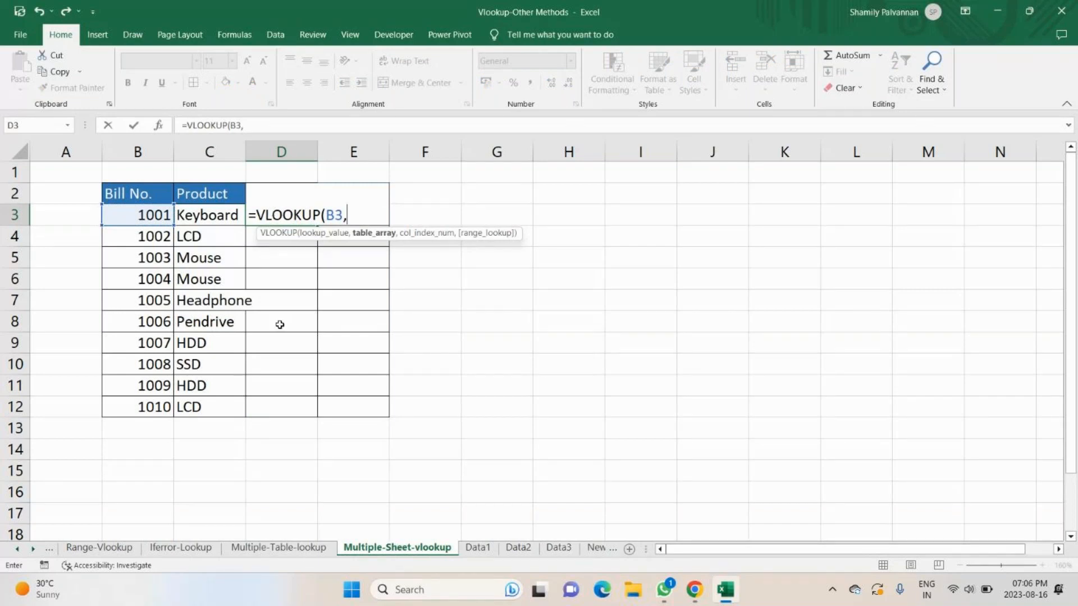
type("QNTY_data,")
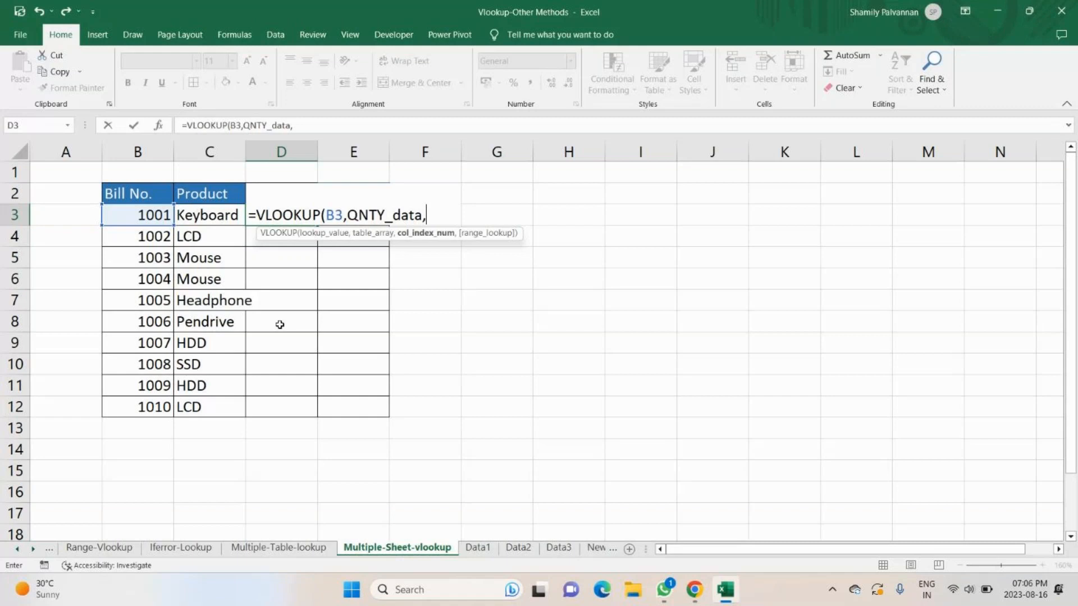
type("2,FALSE)")
key("Return")
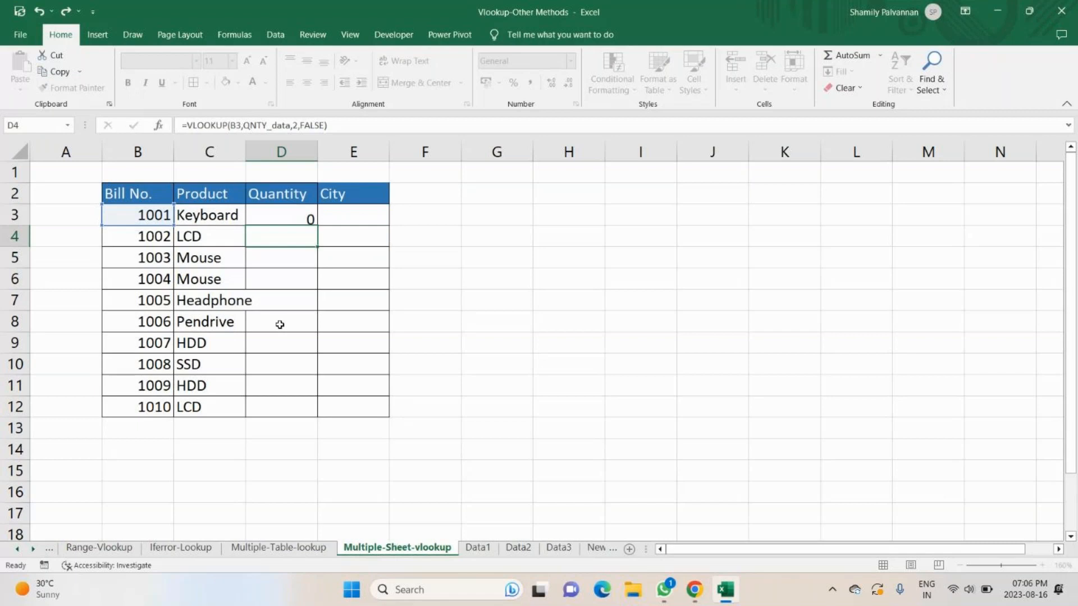
left_click(280, 215)
left_click_drag(317, 225, 323, 415)
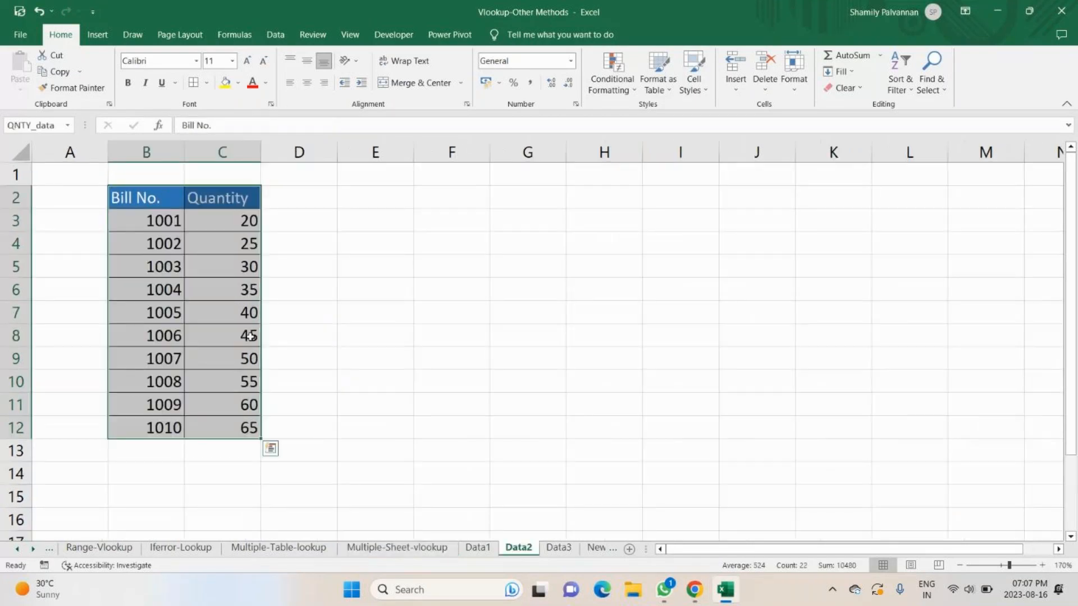
key("ctrl+F3")
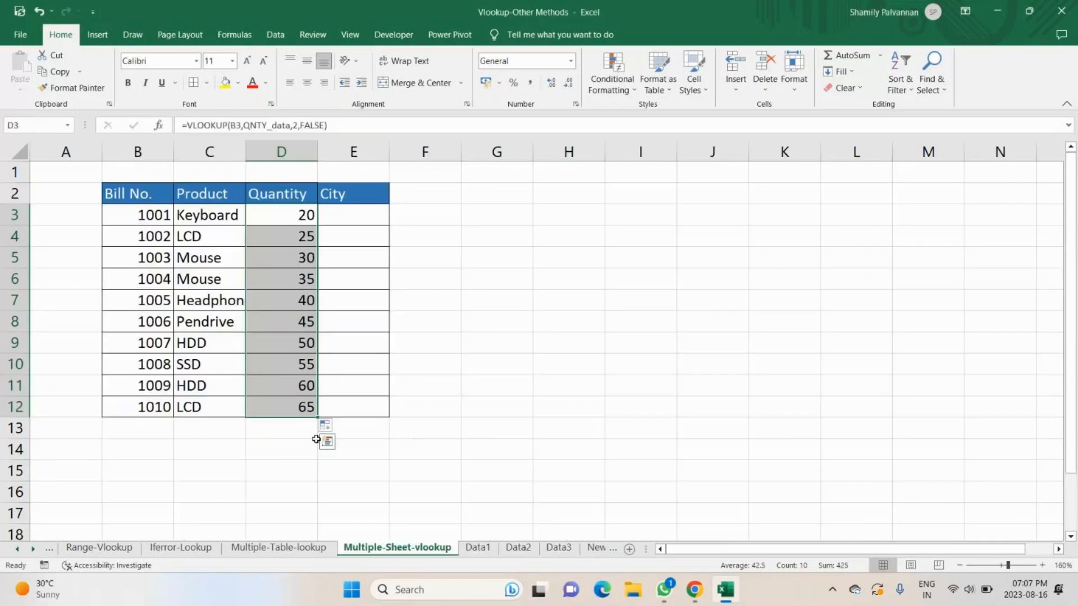
Enter =VLOOKUP(B3,CITY_data,2,FALSE) in E3 and fill it down the City column to E12.
left_click(346, 214)
type("=vlo")
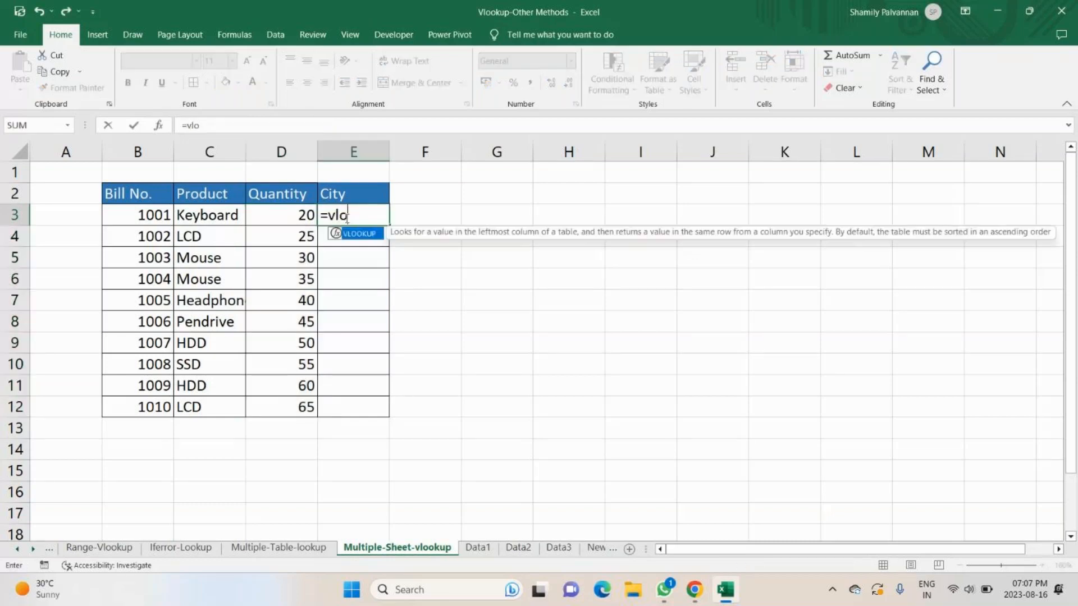
key("Tab")
left_click(152, 215)
type(",")
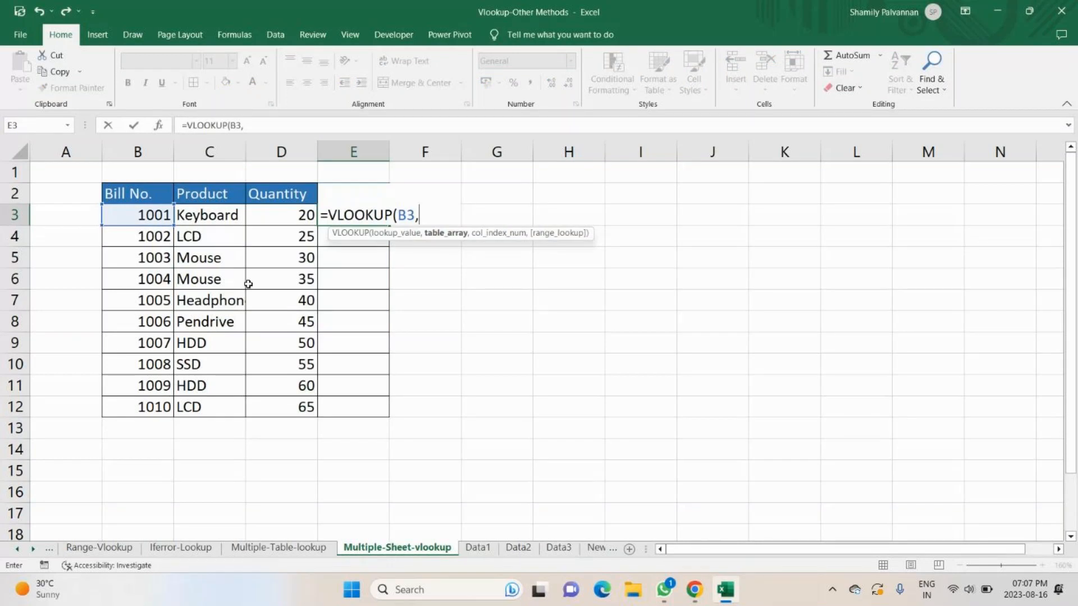
type("city")
key("Tab")
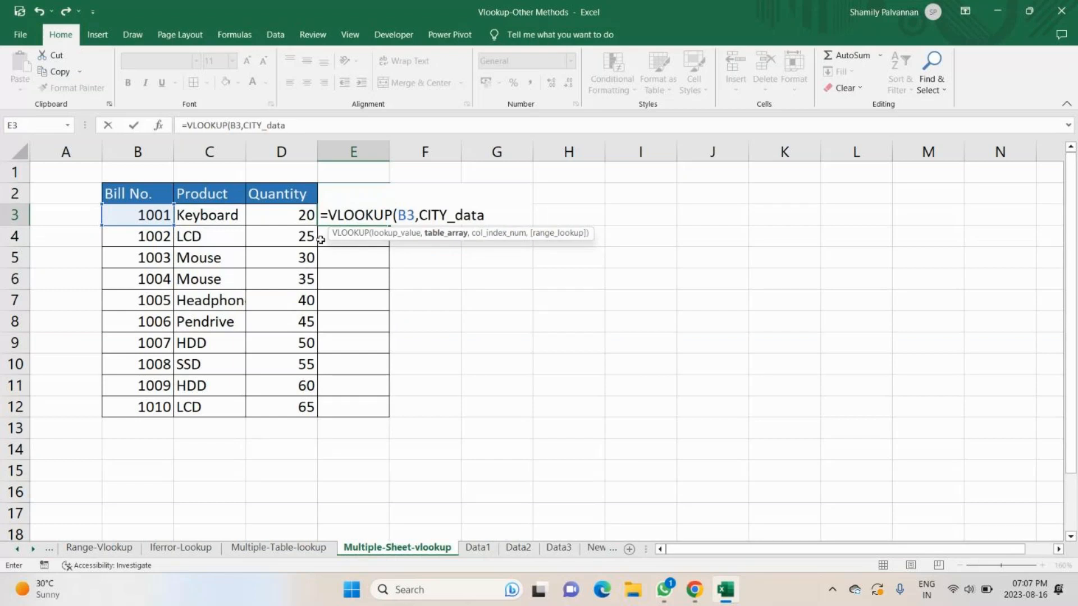
type(",2")
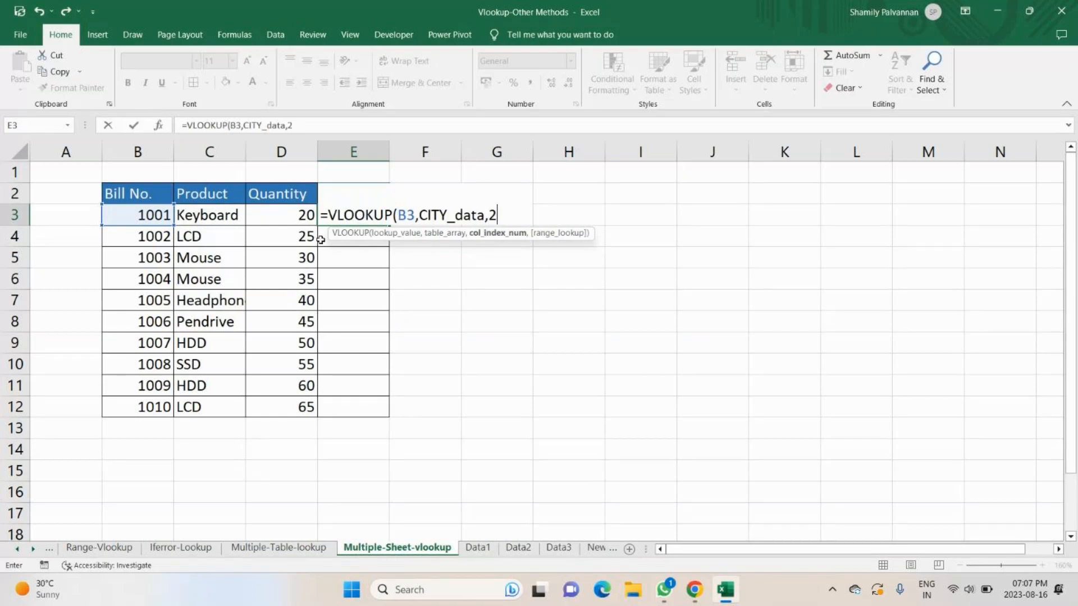
type(",")
key("Return")
left_click(347, 220)
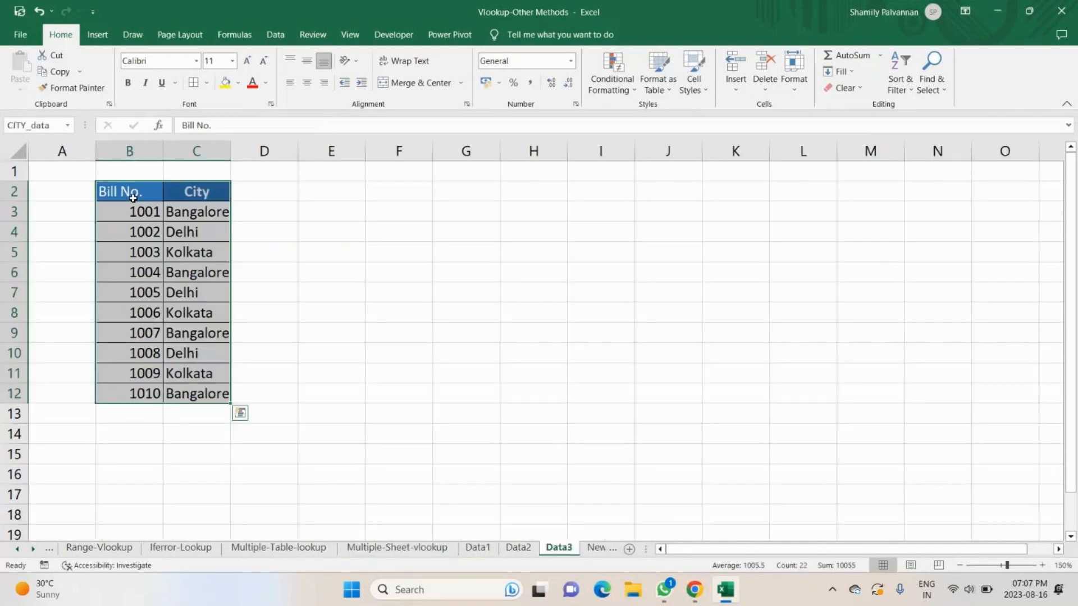
Compare the completed bill table with the Data3 and Data1 source tables and inspect the Product formula in C3.
left_click(191, 192)
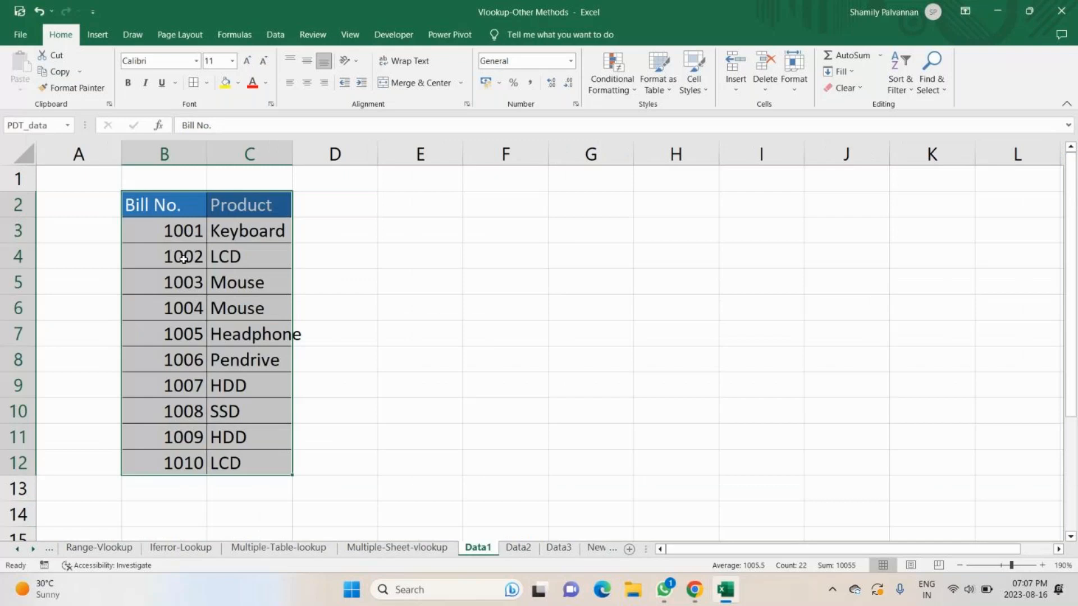
key("Right")
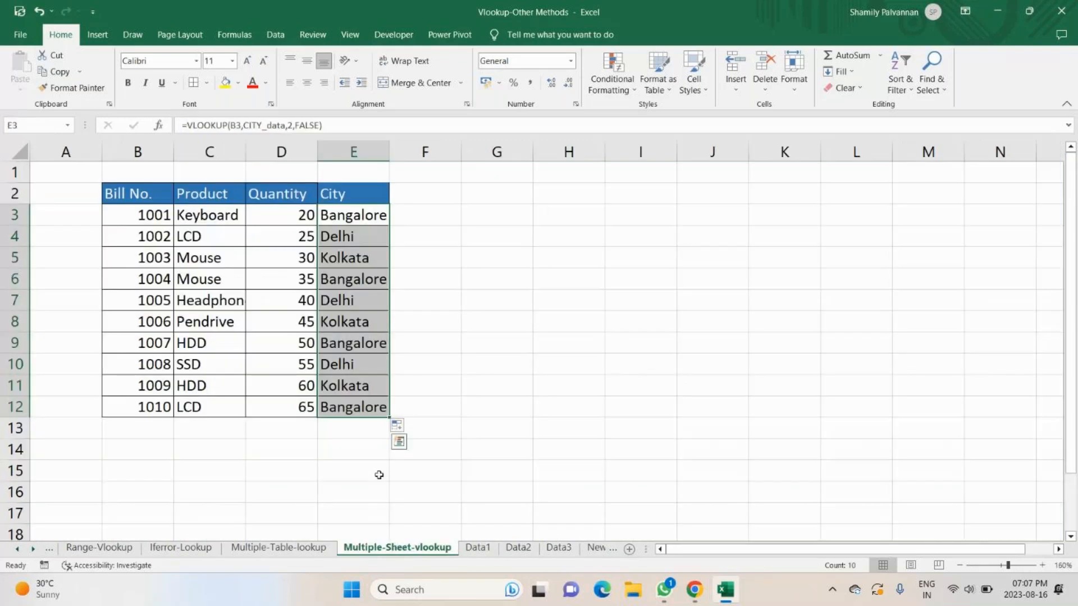
left_click(193, 216)
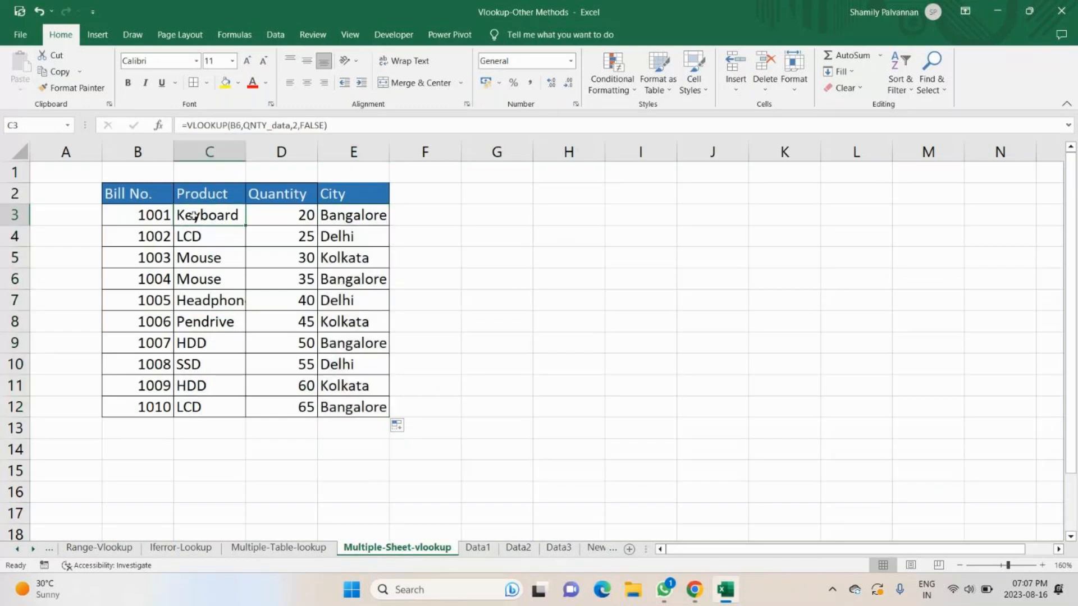
Switch to the GoTo meeting, unmute the microphone, check the chat for participants' doubts and mute again.
left_click_drag(194, 217, 331, 393)
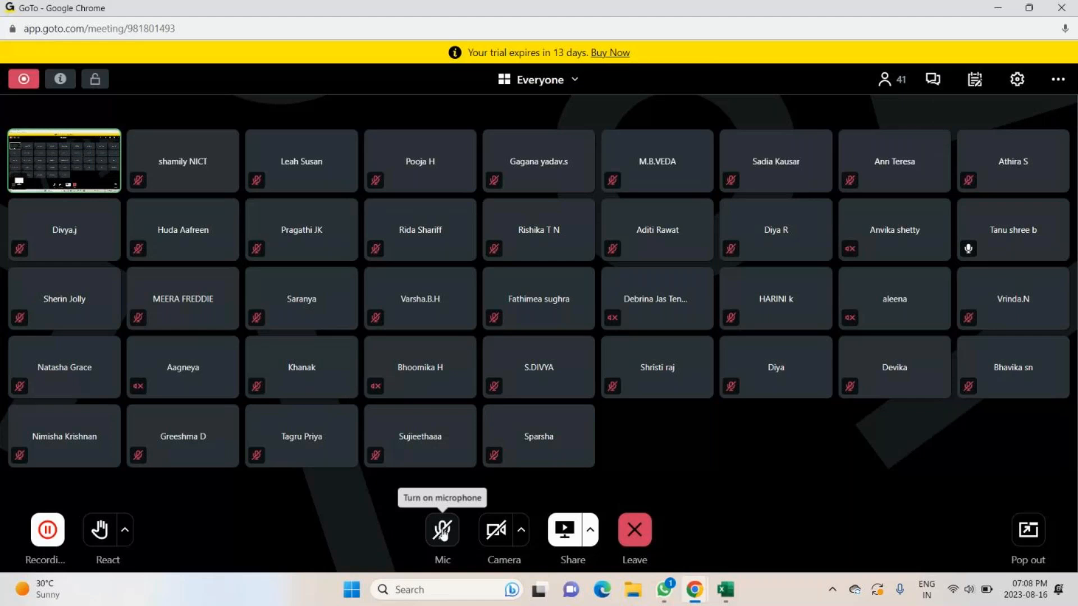
left_click(443, 530)
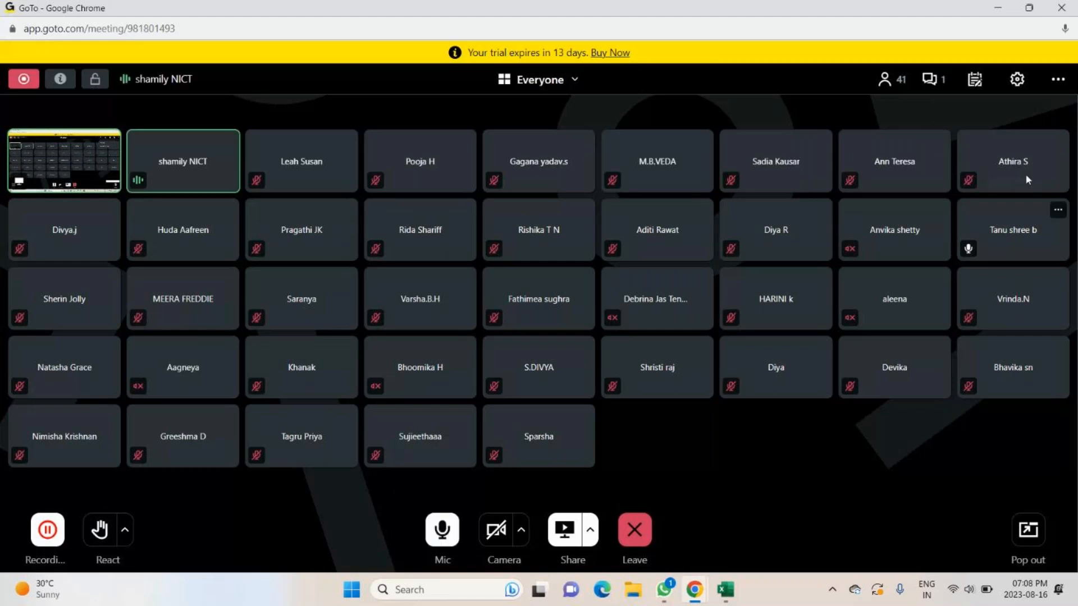
left_click(930, 81)
left_click(1059, 125)
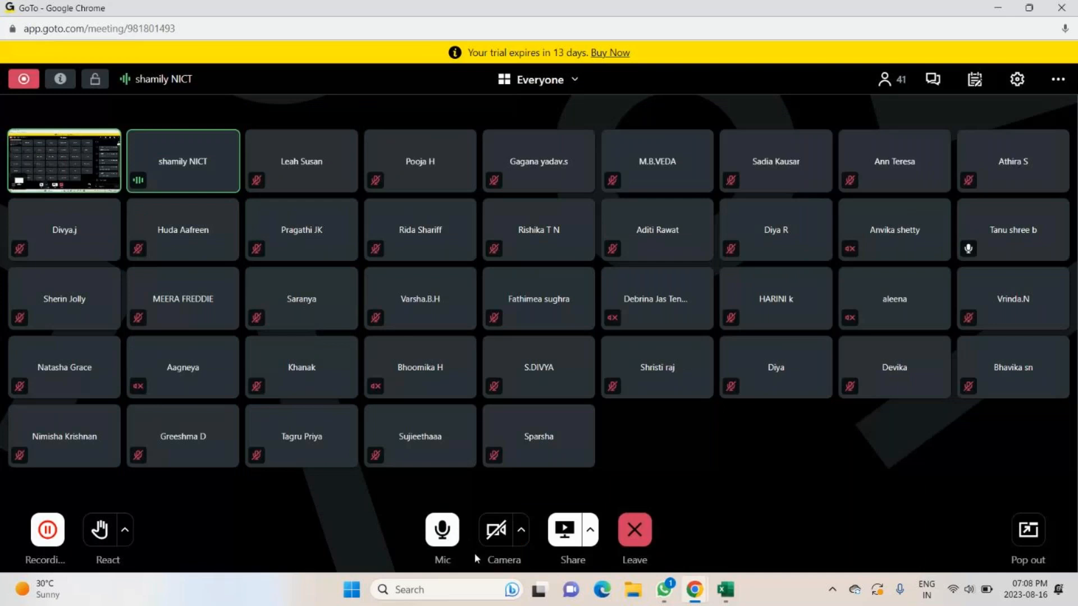
left_click(442, 530)
left_click(725, 589)
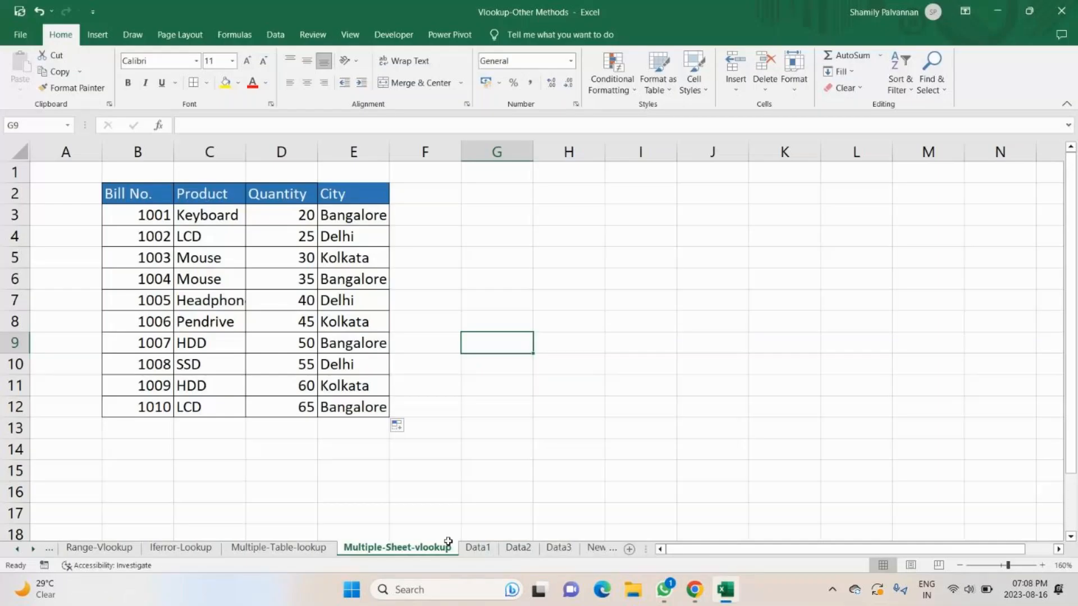
left_click(694, 589)
left_click(442, 530)
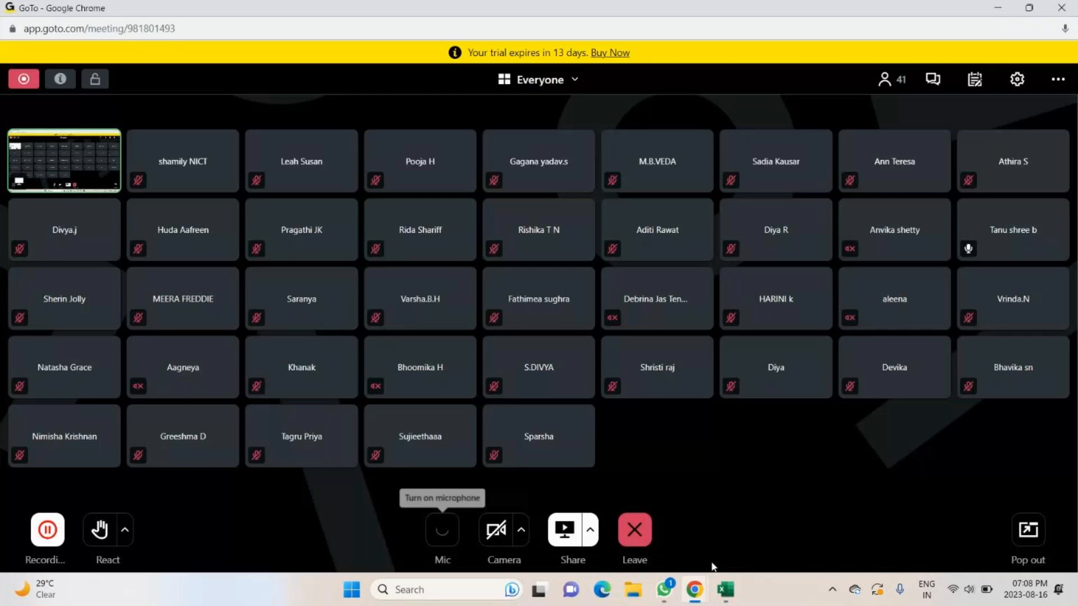
Return to the Excel workbook and open the Product formula in C3 on Multiple-Sheet-vlookup to review its arguments.
mouse_move(724, 595)
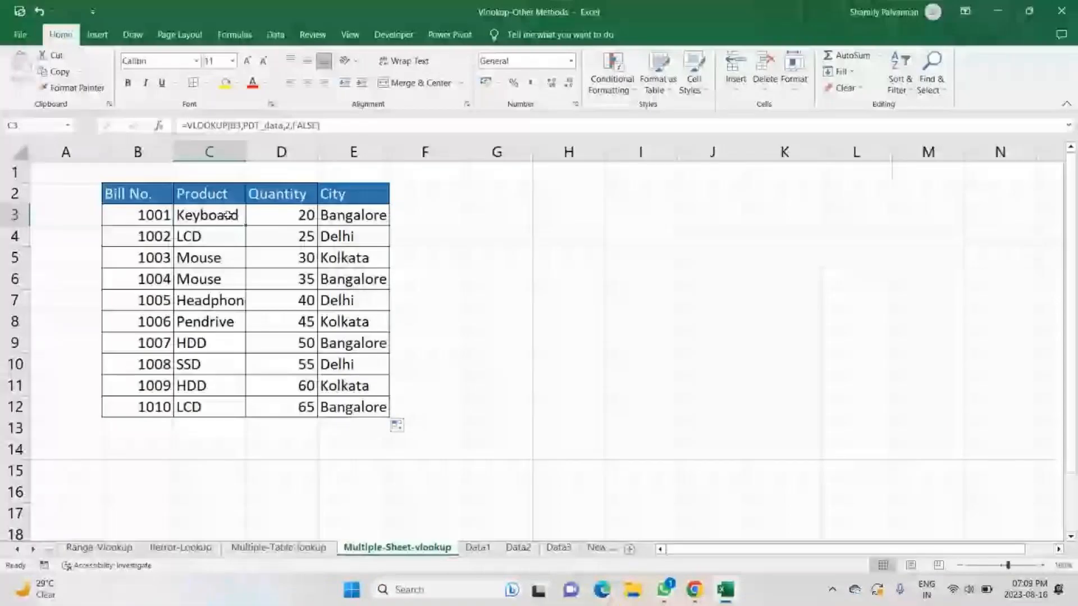
double_click(227, 215)
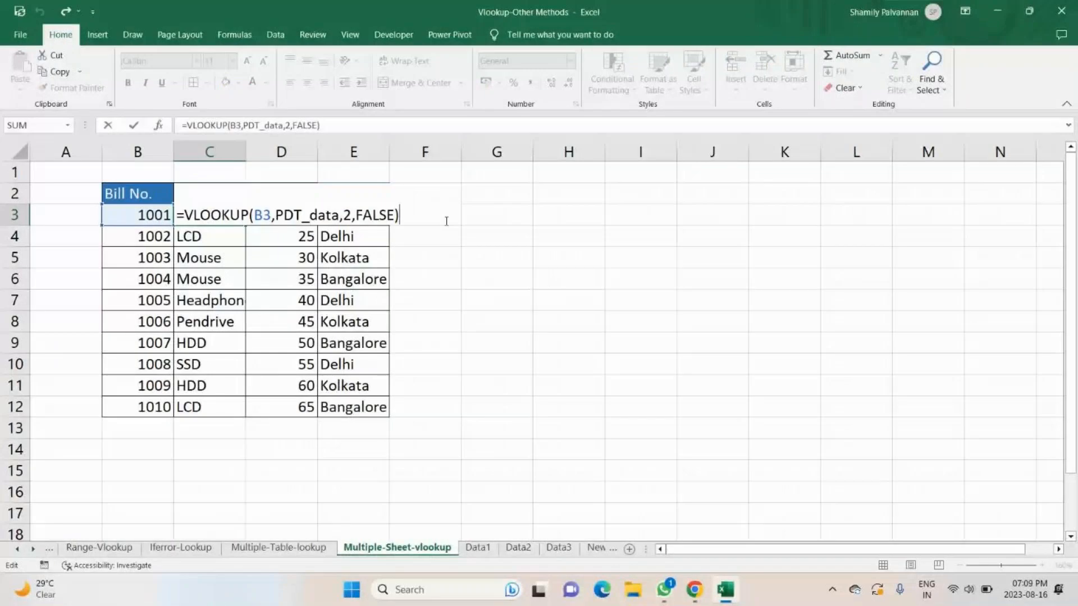
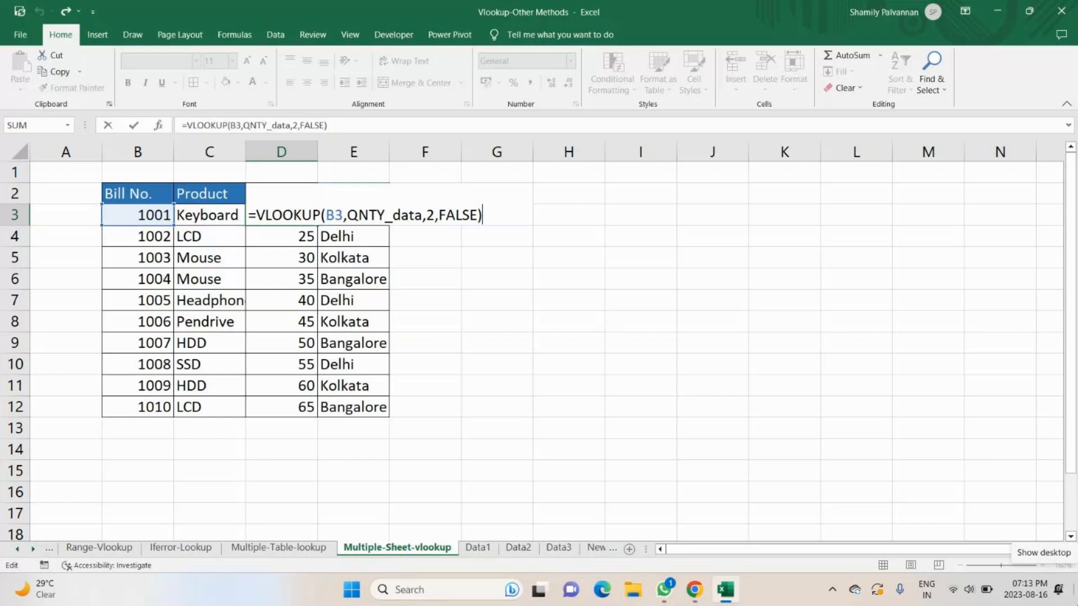
Switch to the GoTo meeting and check the participants' replies in the chat.
key("alt+Tab")
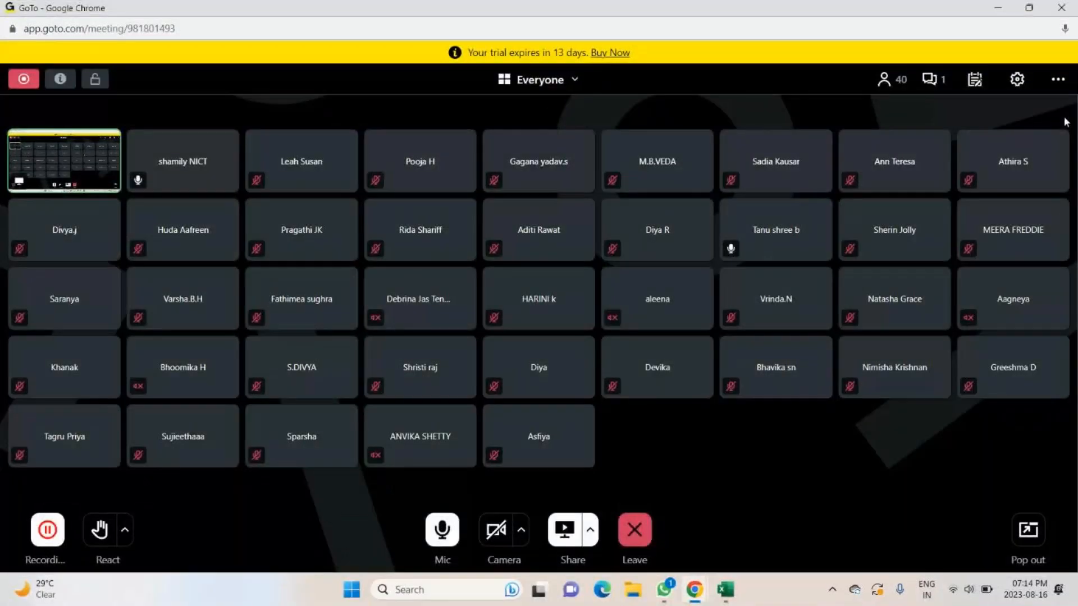
left_click(934, 80)
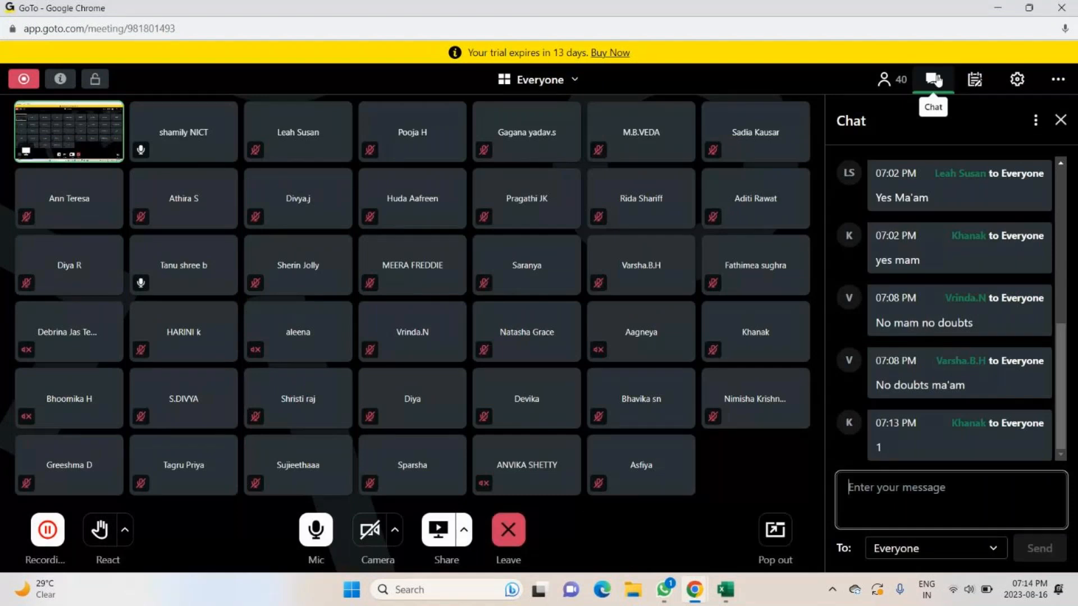
left_click(935, 80)
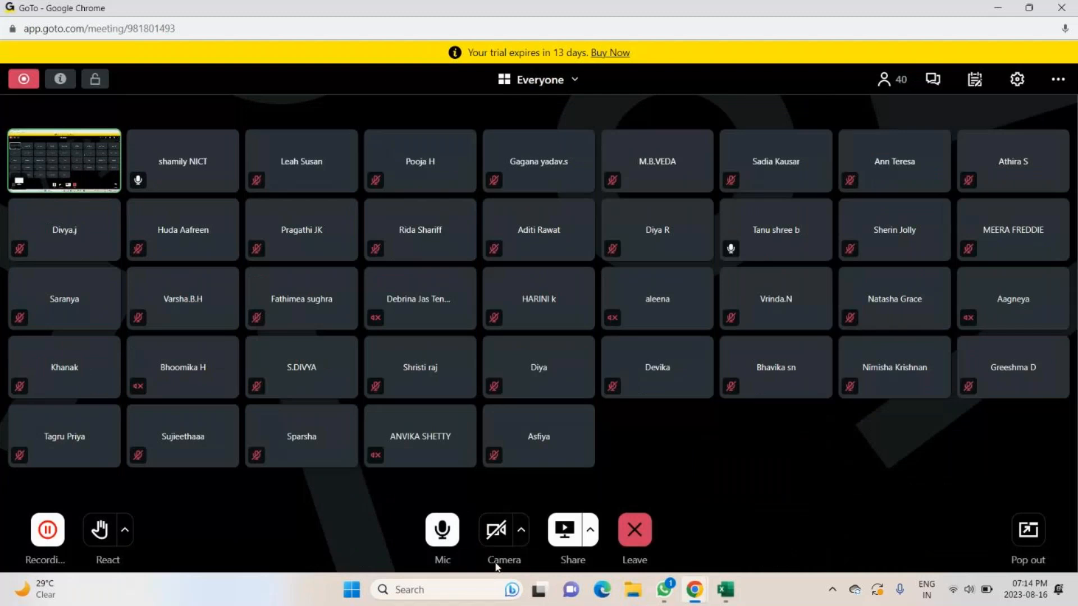
left_click(725, 589)
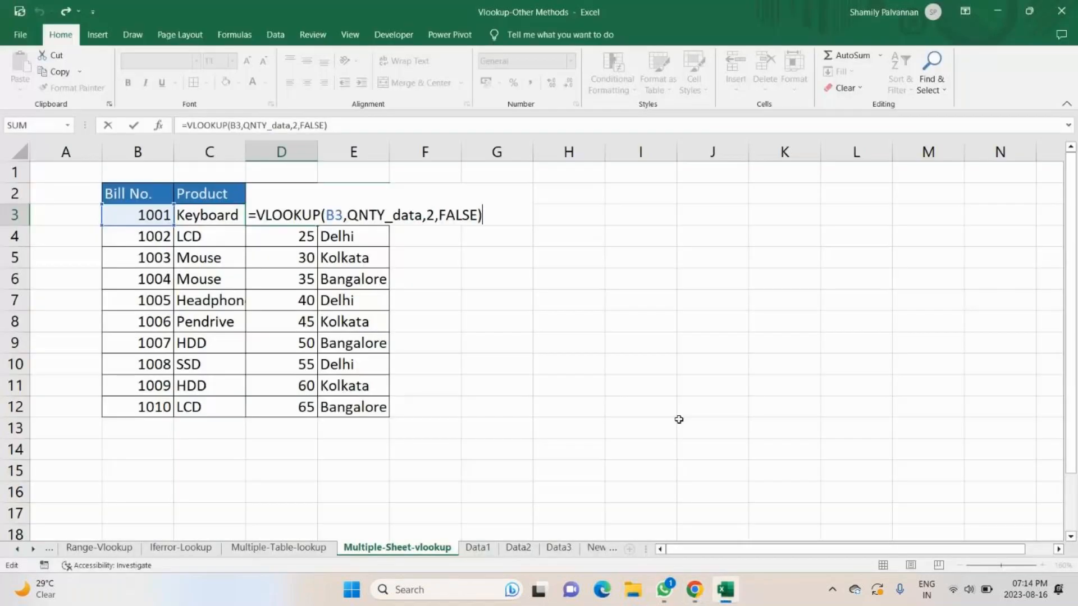
mouse_move(694, 589)
left_click(690, 517)
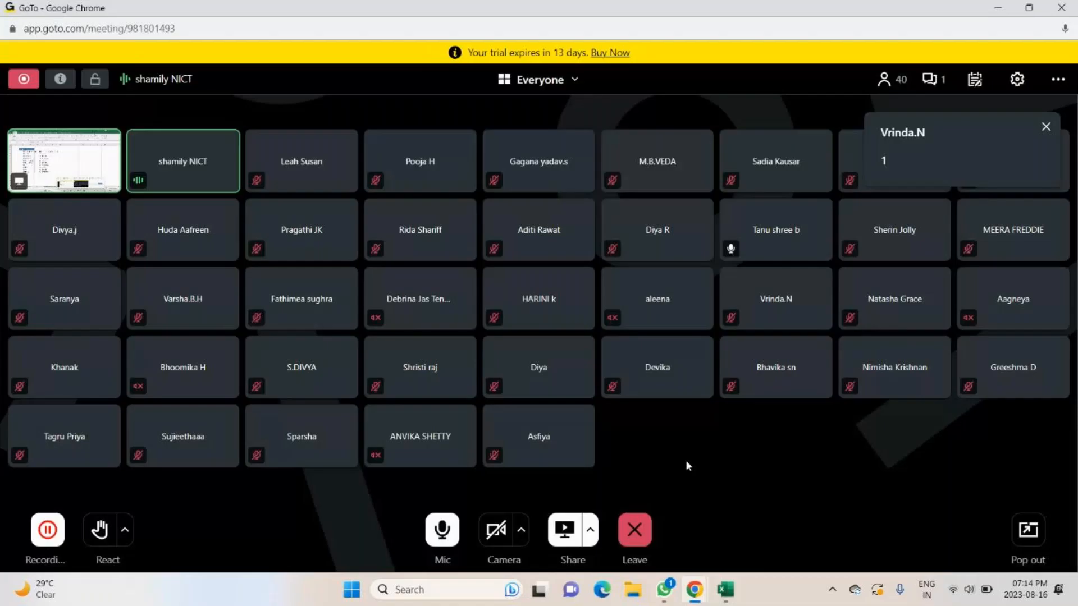
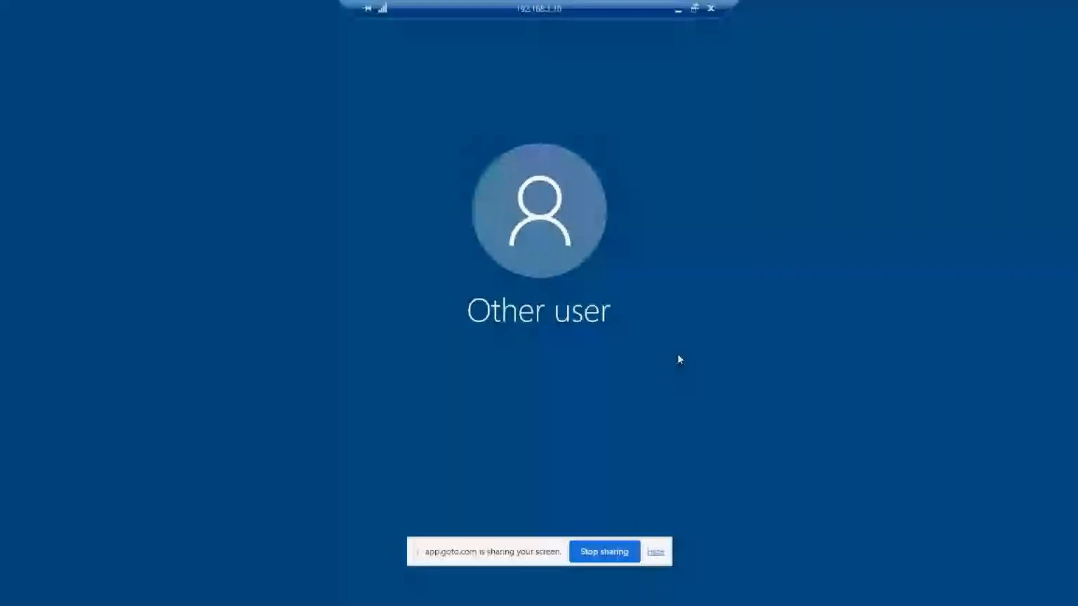
Minimize the remote desktop session and format the payroll table on Sheet1 with cell borders and a yellow header row.
left_click(678, 8)
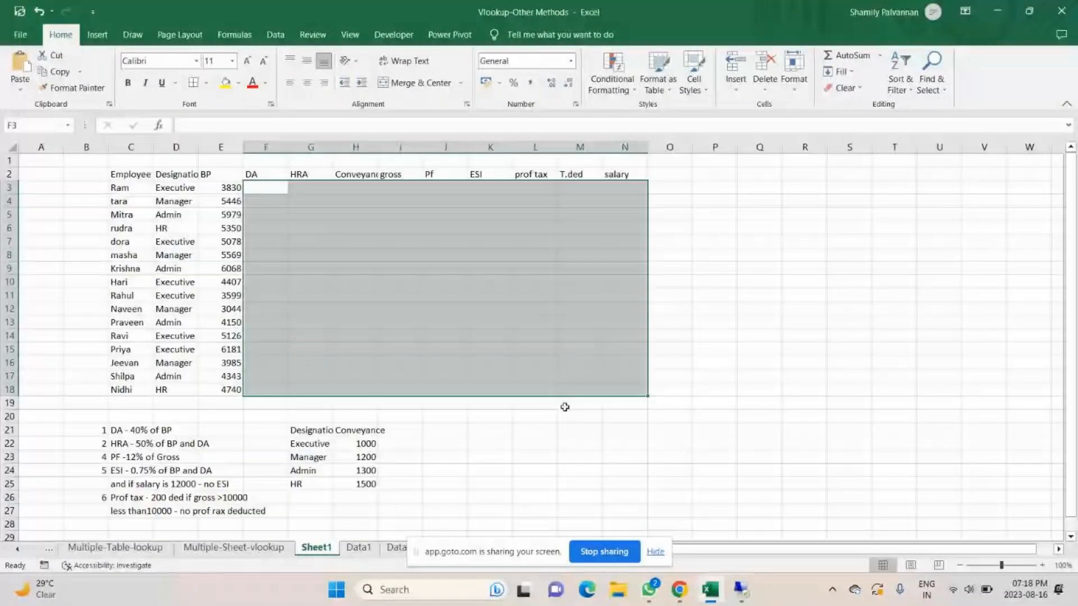
left_click_drag(130, 174, 586, 390)
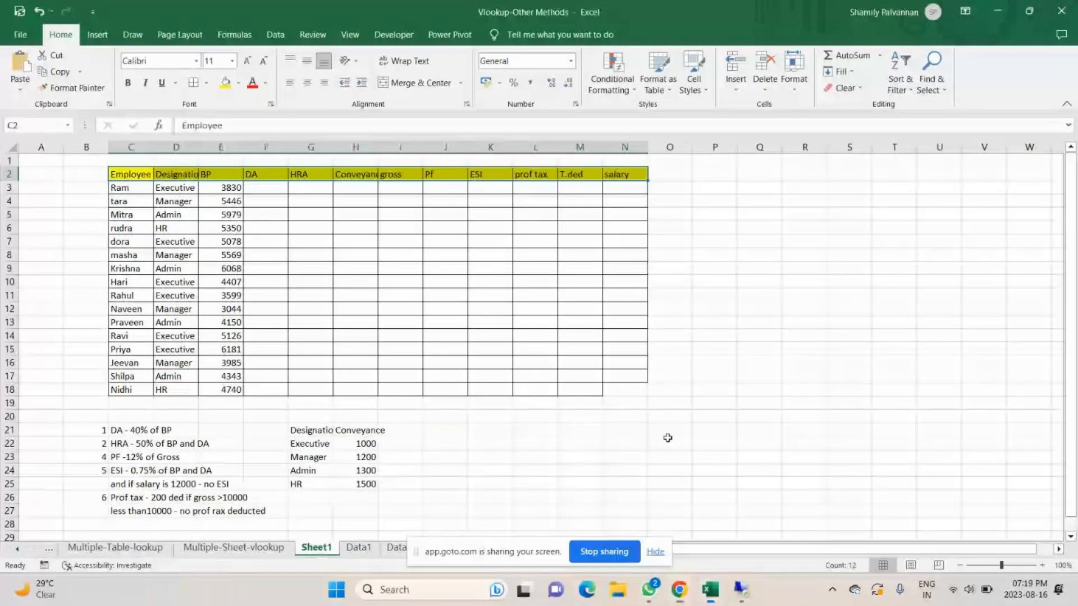
Check on the remote desktop session and the GoTo meeting, and return to the payroll sheet in Excel.
key("alt+Tab")
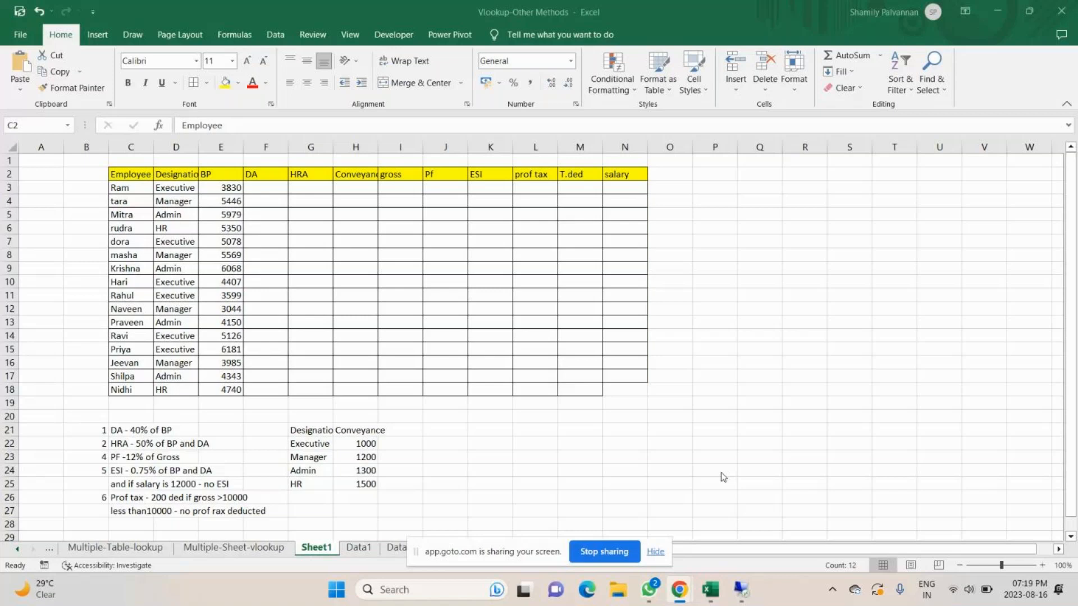
key("alt+Tab")
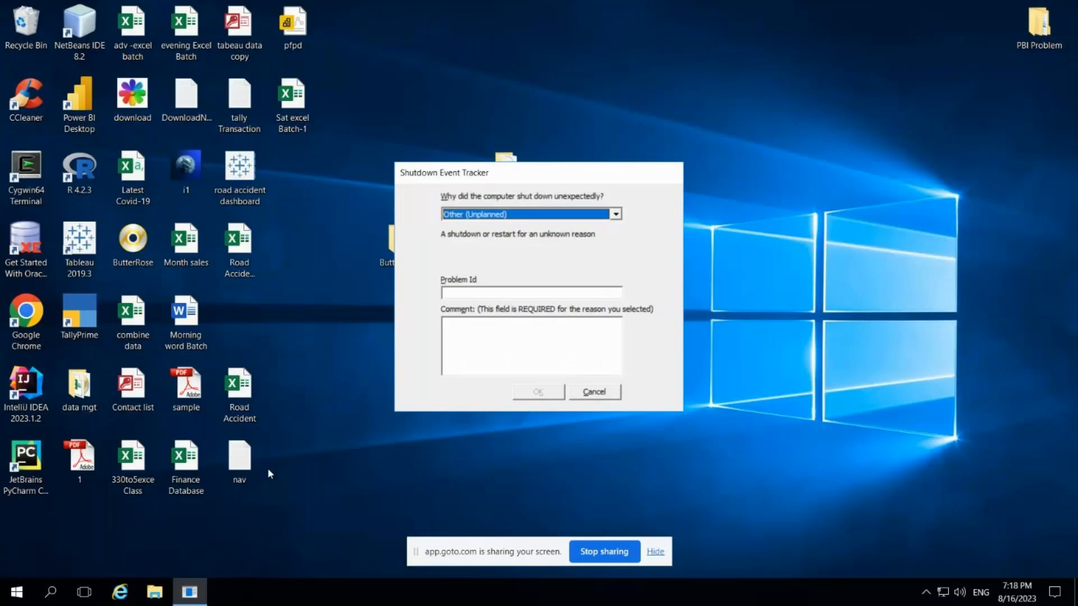
key("Escape")
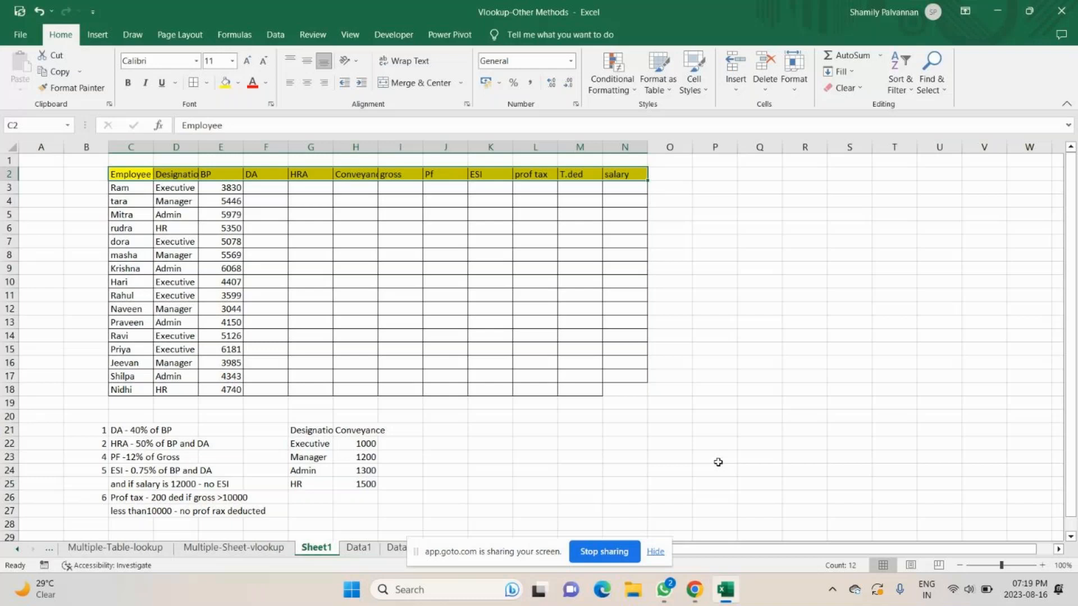
left_click(598, 550)
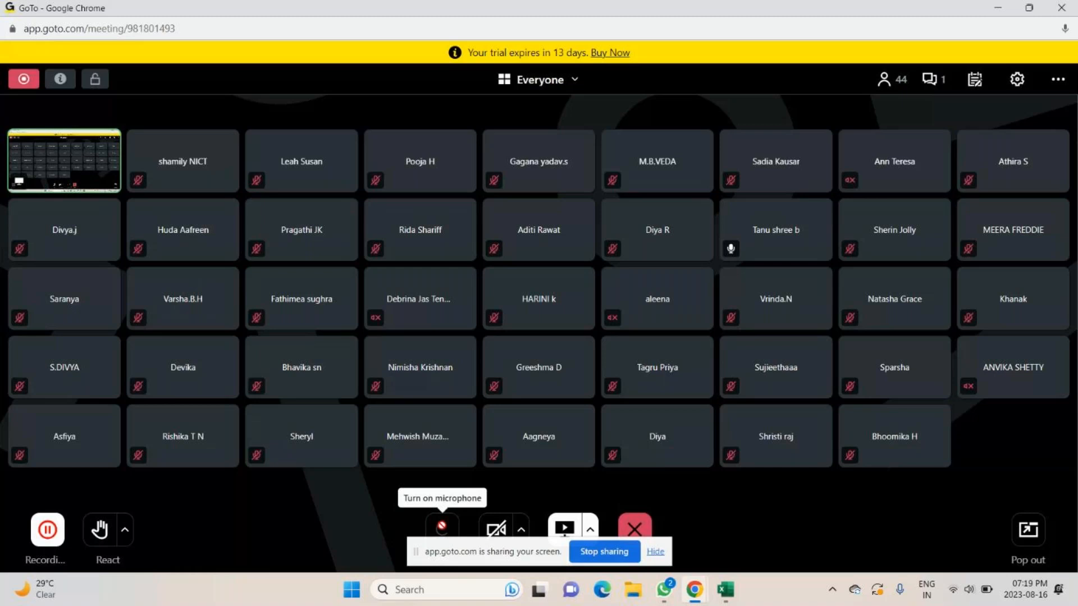
key("alt+Tab")
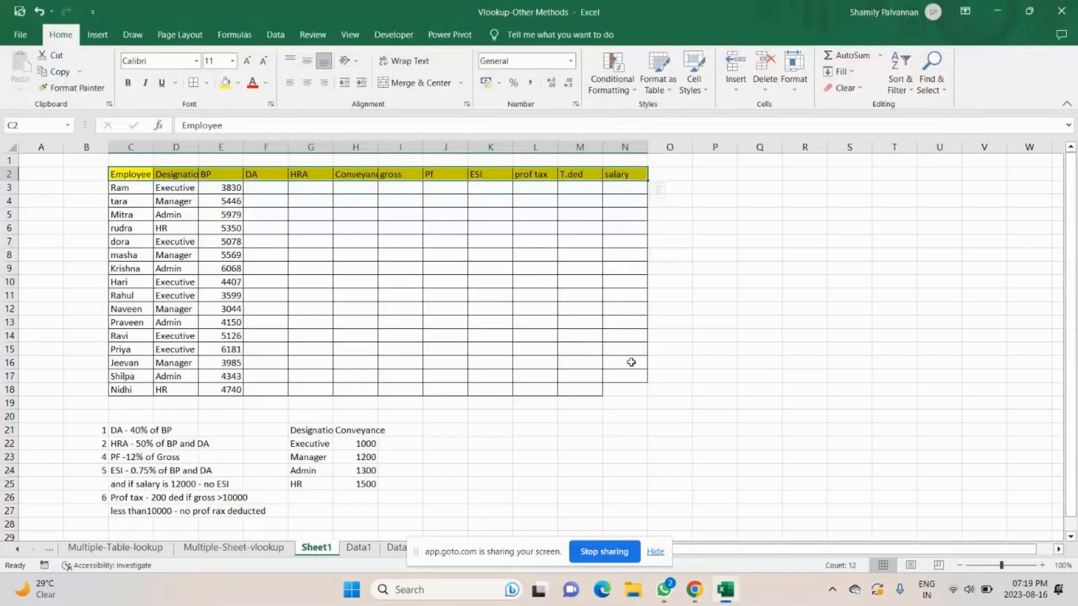
Examine the payroll table's columns from Employee to salary, along with the calculation rules and the conveyance table below it.
left_click(140, 170)
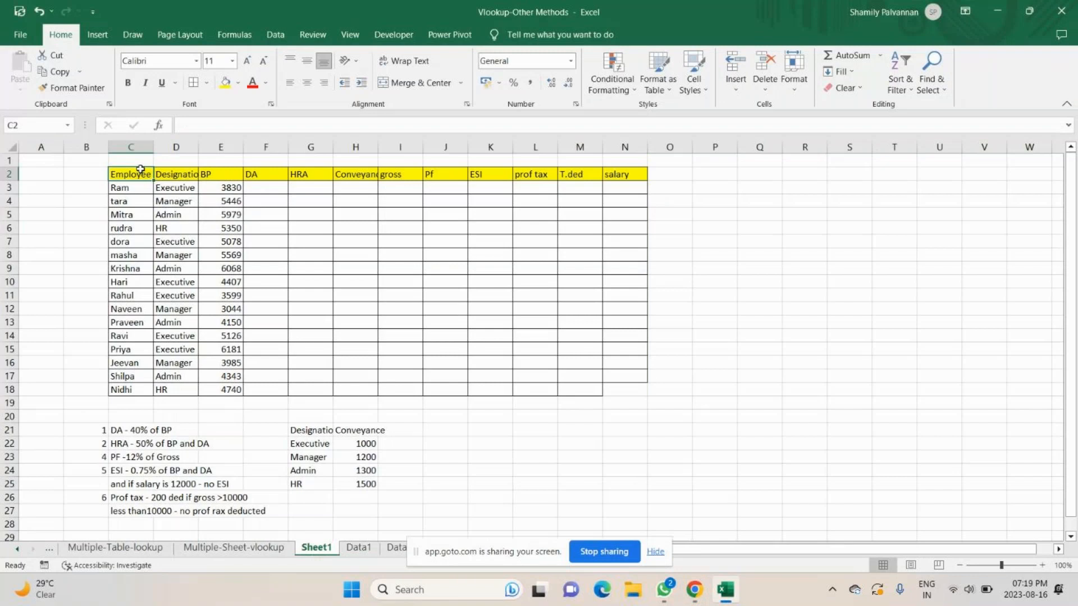
left_click(310, 227)
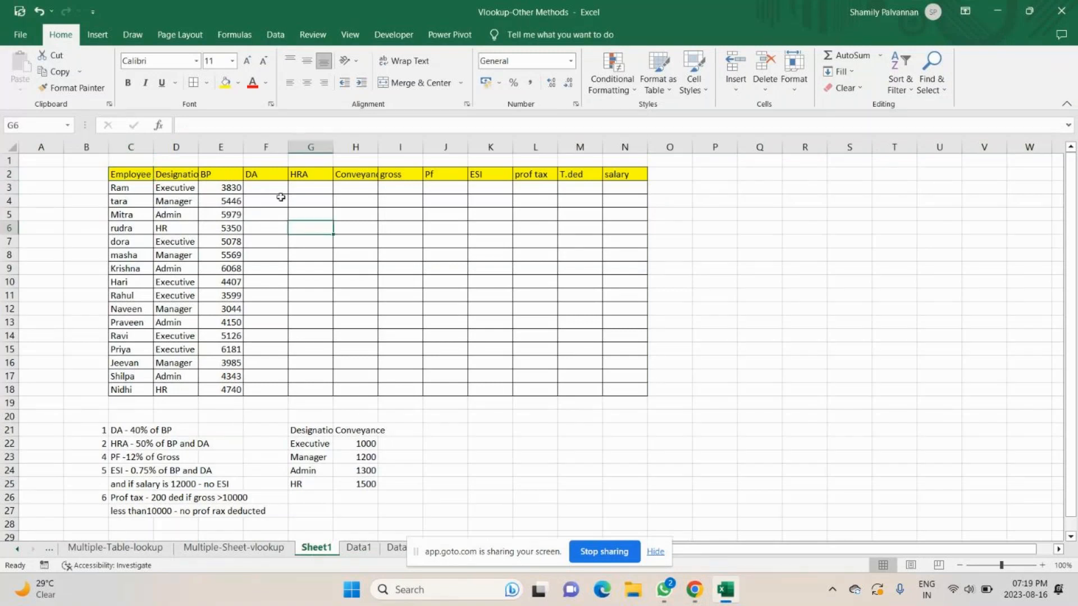
left_click_drag(278, 189, 587, 206)
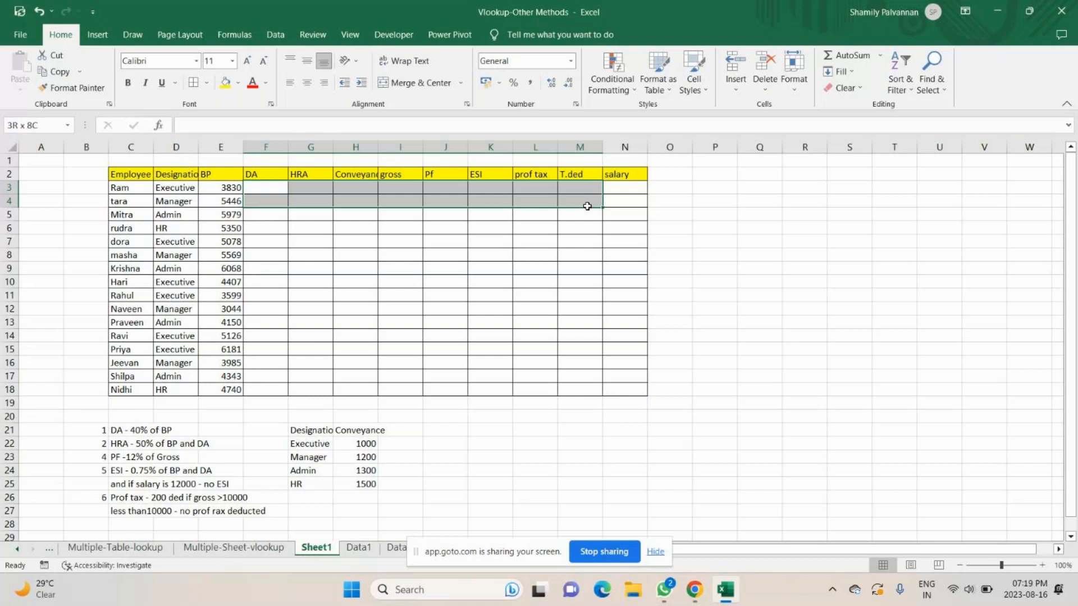
left_click(224, 188)
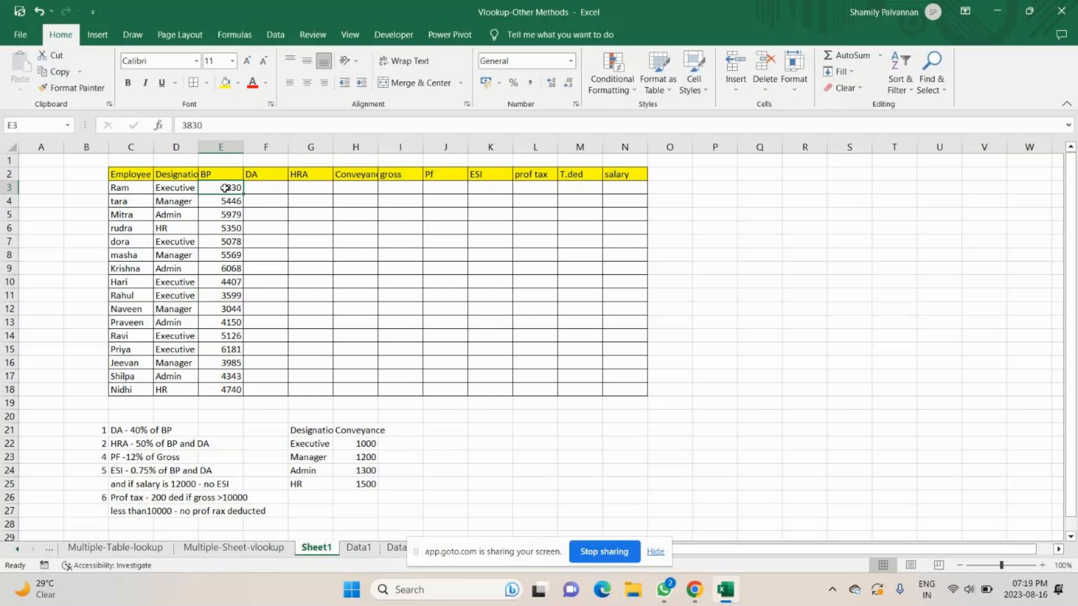
left_click_drag(130, 174, 574, 328)
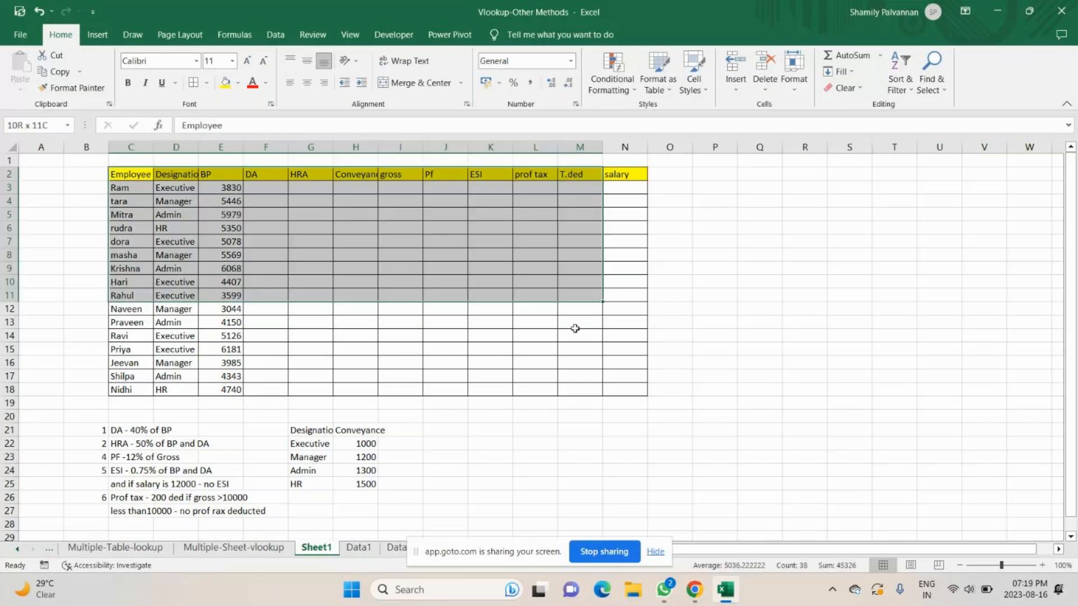
left_click_drag(574, 328, 625, 390)
scroll(663, 331, "up", 2)
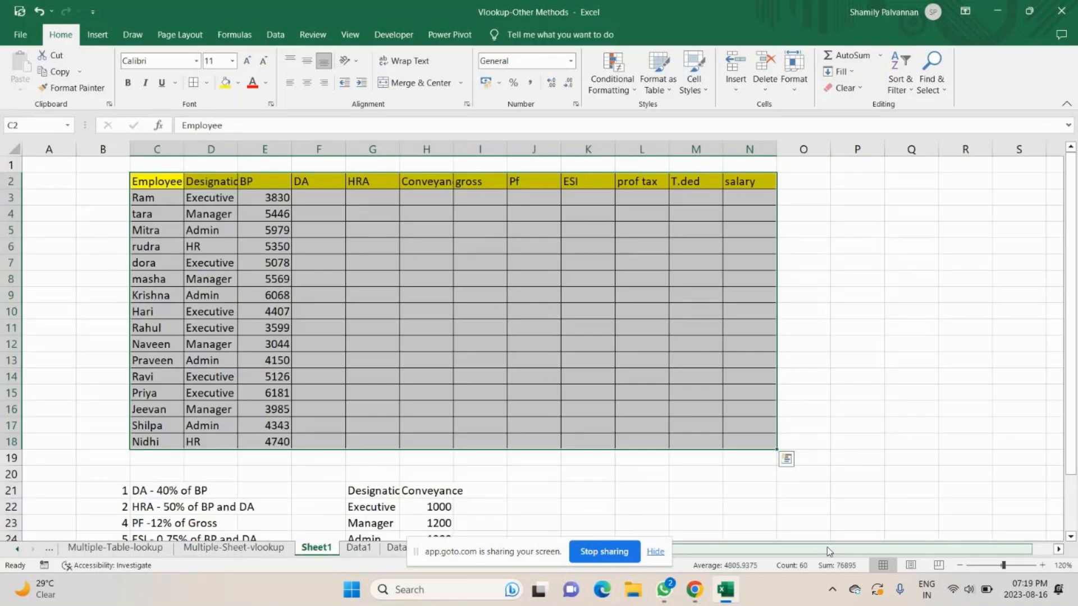
scroll(620, 436, "down", 1)
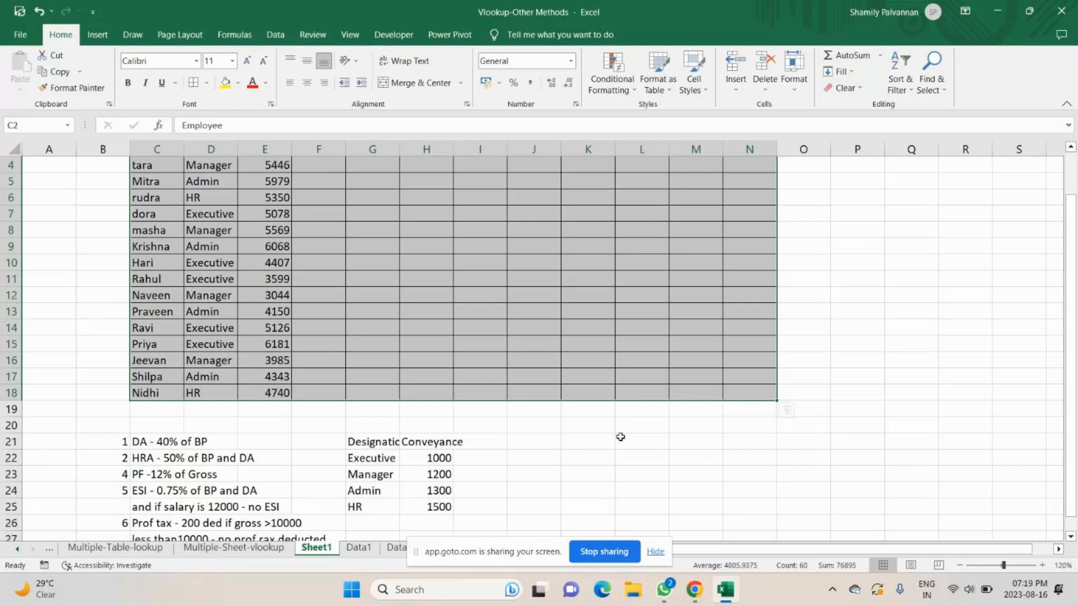
scroll(620, 437, "up", 1)
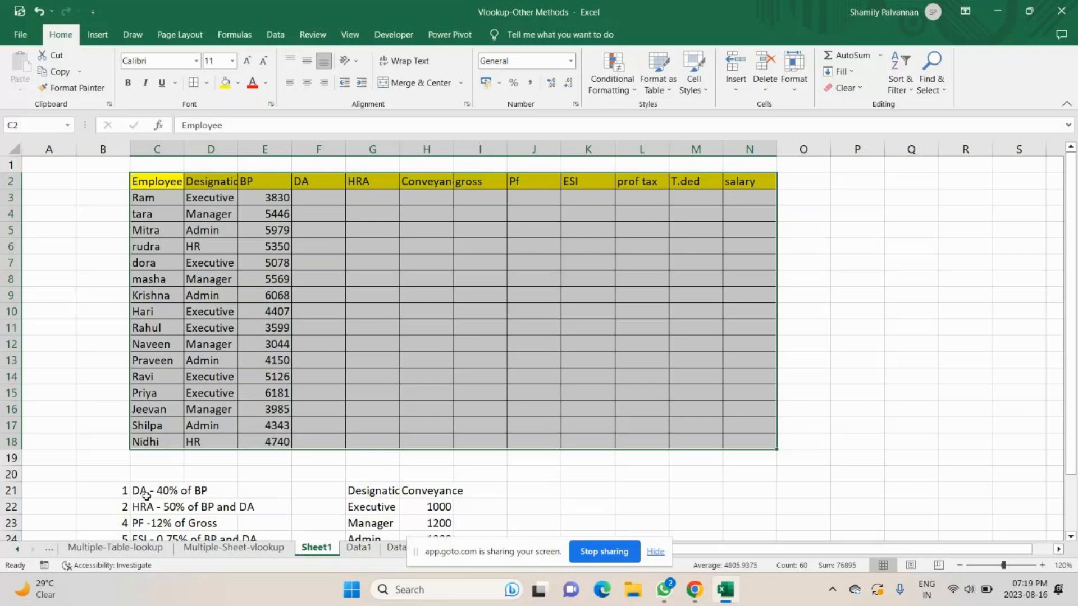
Note the first payroll rule beside the table, entering DA in P3 and 40% of BP in Q3.
left_click_drag(115, 492, 255, 492)
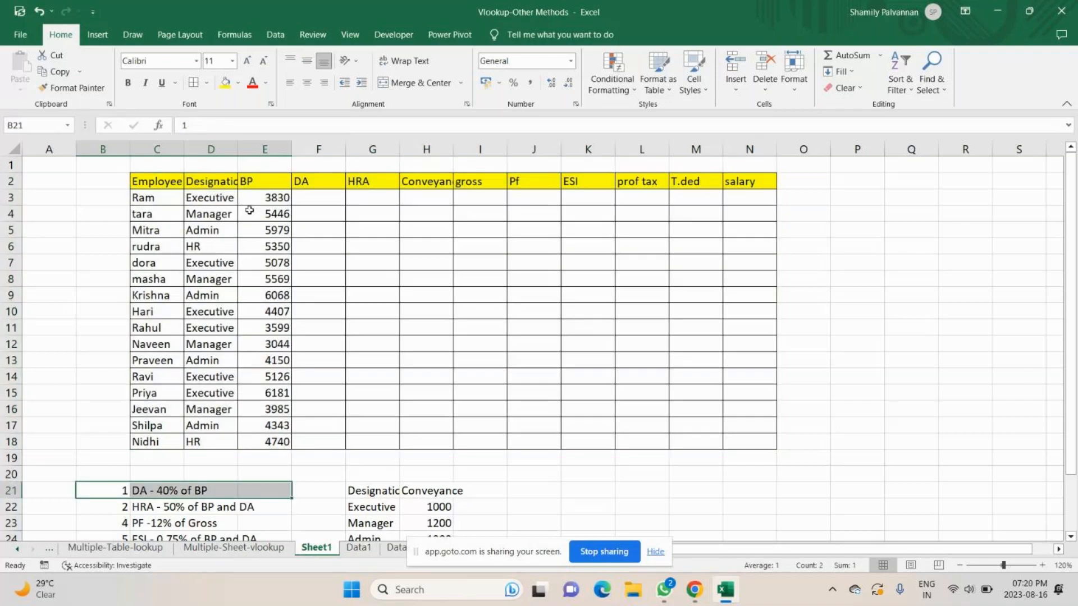
left_click(321, 194)
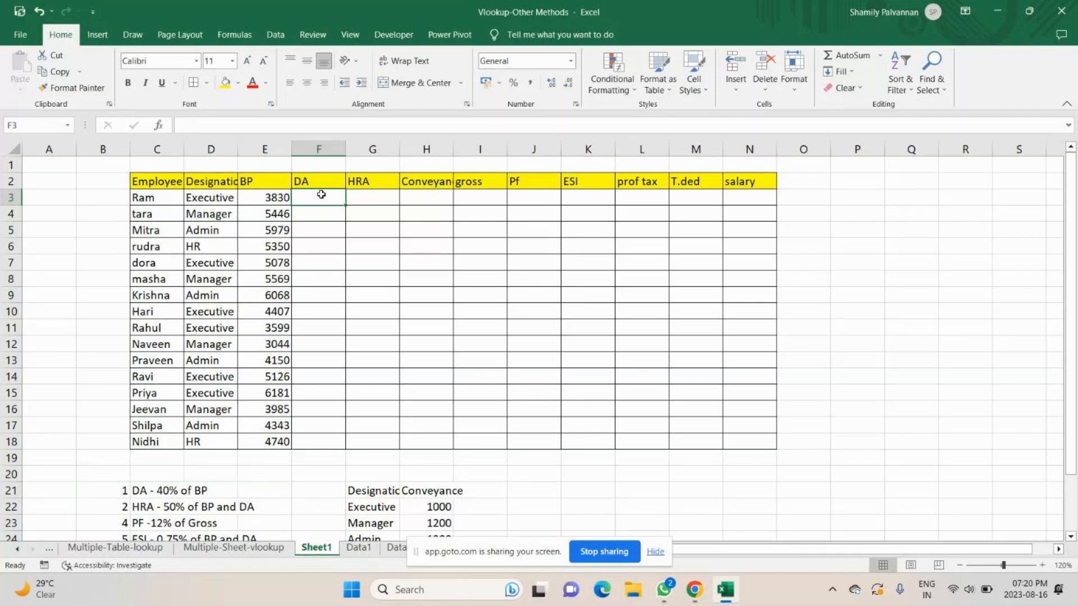
left_click(858, 198)
type("DA")
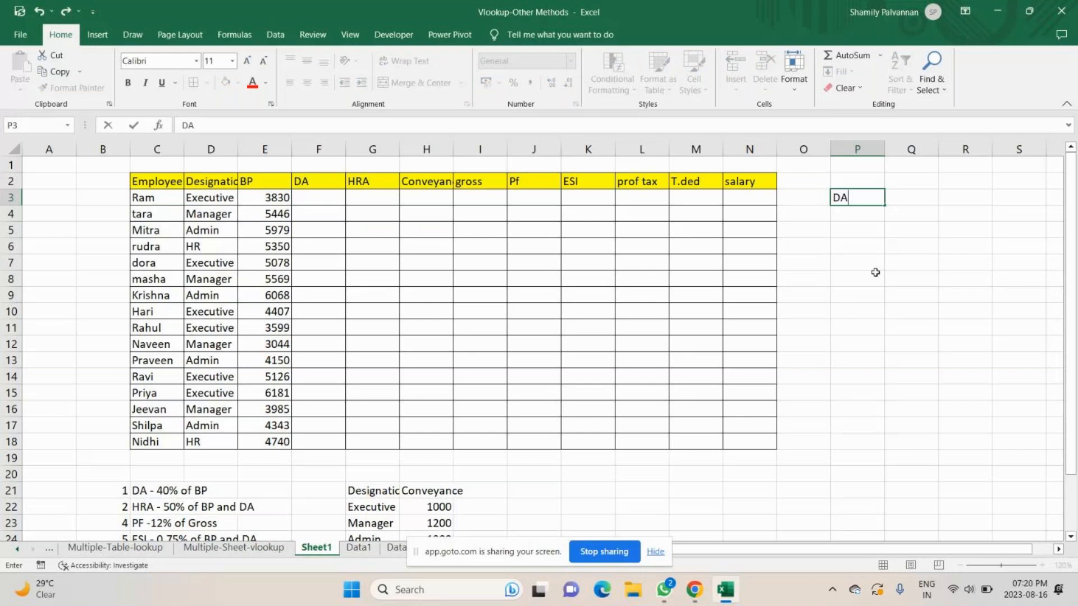
key("Tab")
type("40")
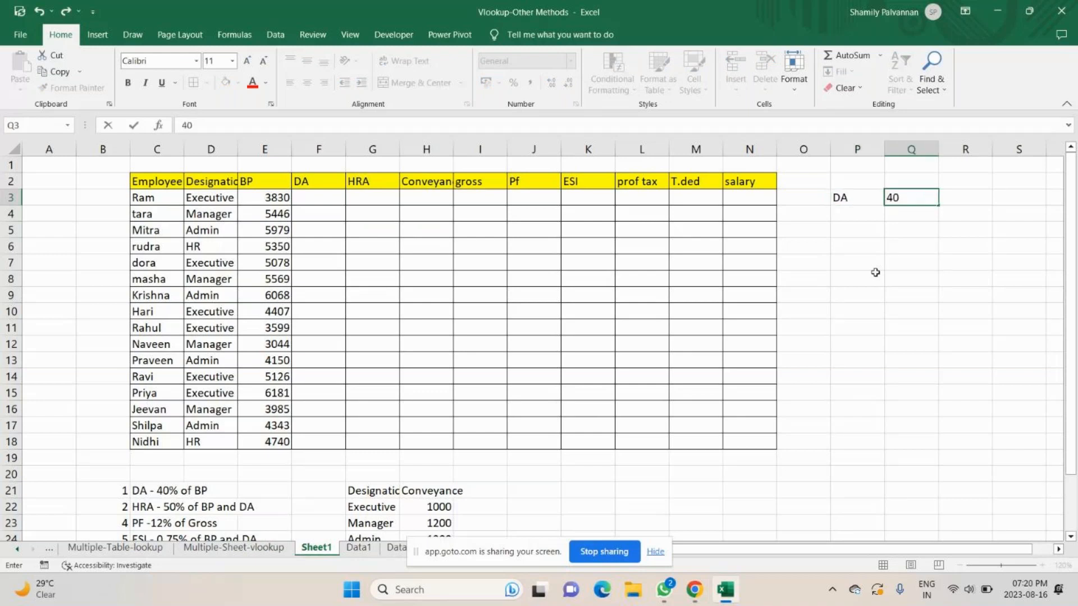
type("% of")
type("BP")
left_click(864, 199)
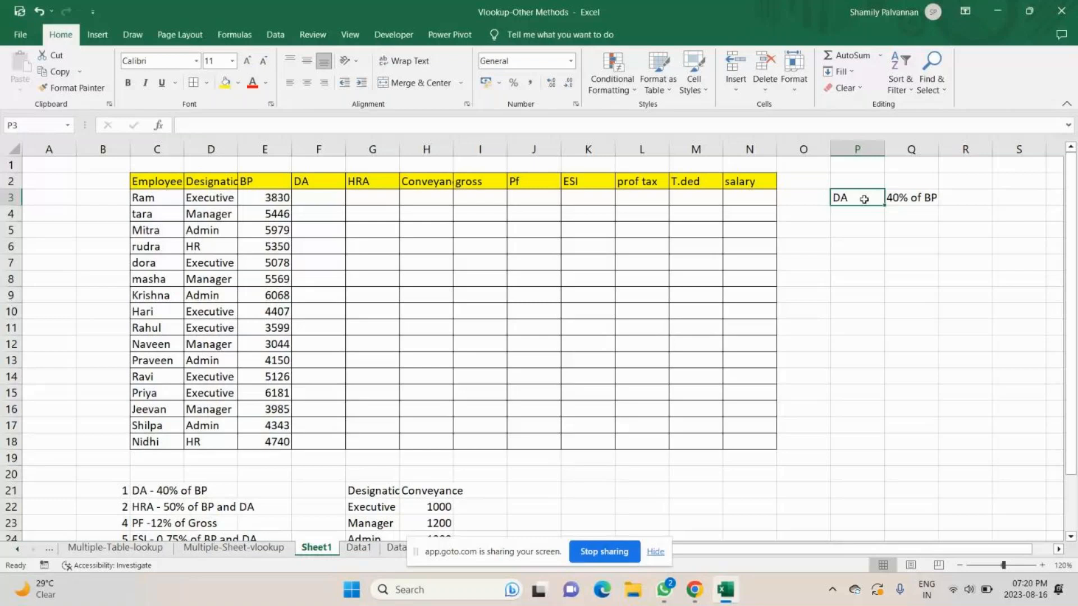
Calculate DA in F3 with =E3*40% and fill the formula down the column to F18.
left_click(318, 197)
type("=")
left_click(266, 195)
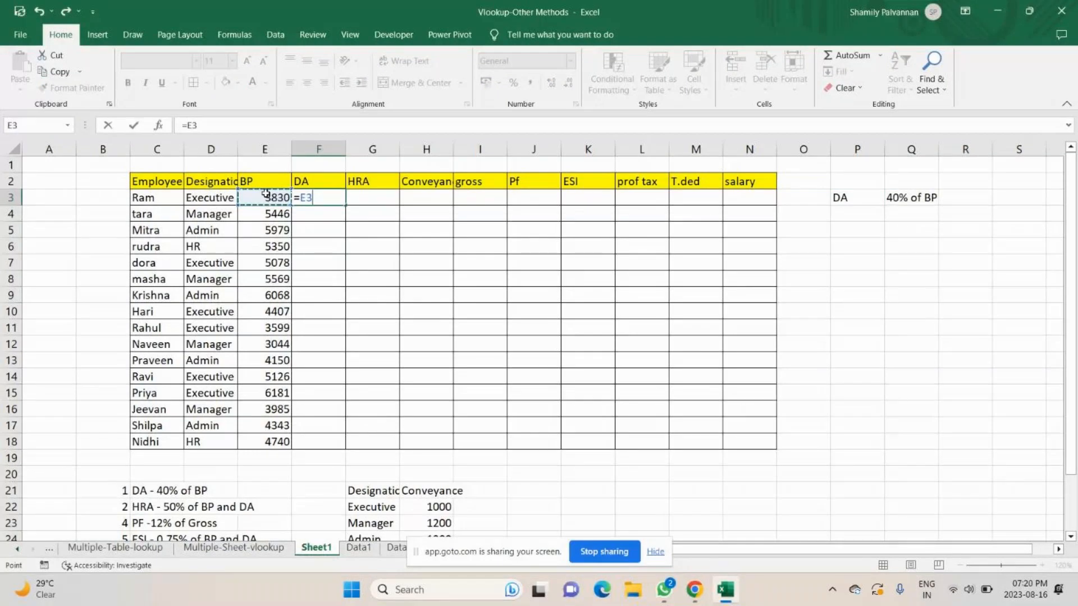
type("*40%")
key("Return")
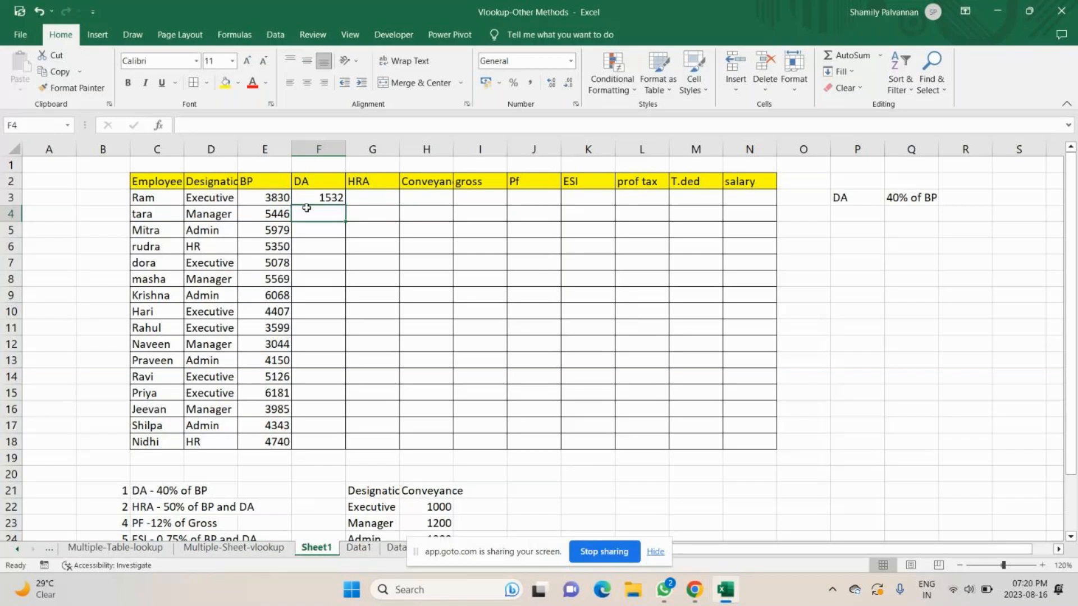
left_click(317, 198)
double_click(345, 205)
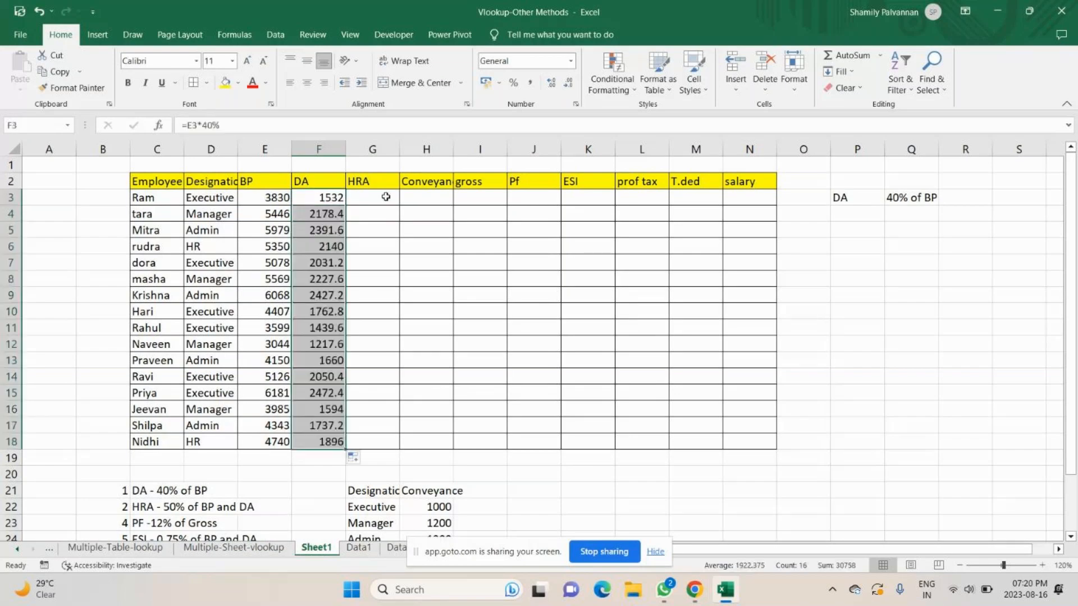
Note the HRA rule beside the table, entering HRA in P4 and 50% of BP and DA in Q4.
left_click(386, 197)
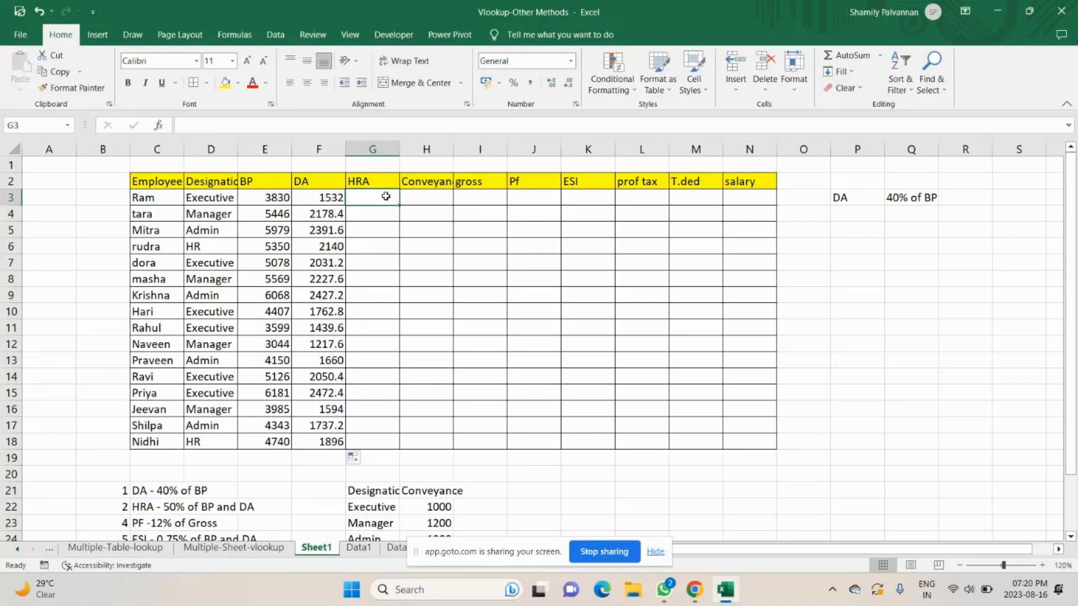
left_click(859, 215)
type("H")
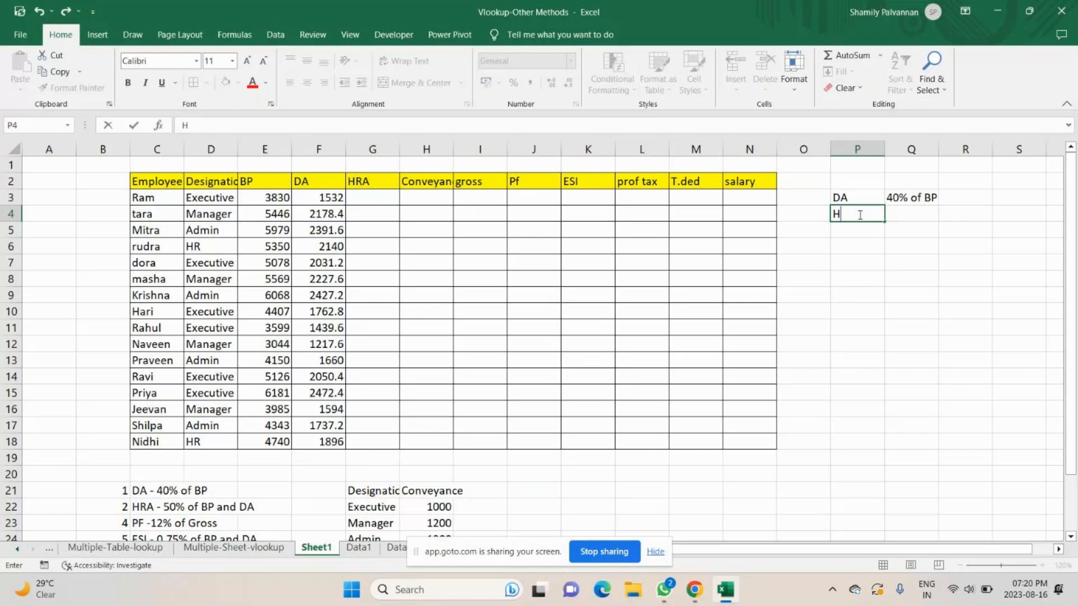
type("RA")
key("Tab")
type("50")
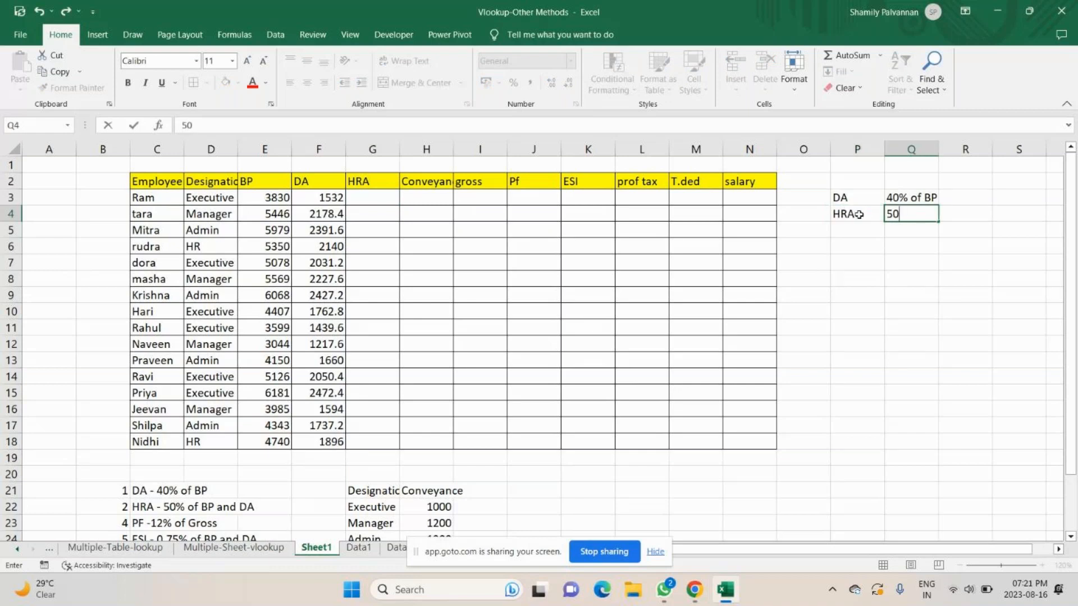
type("% of BP and DA")
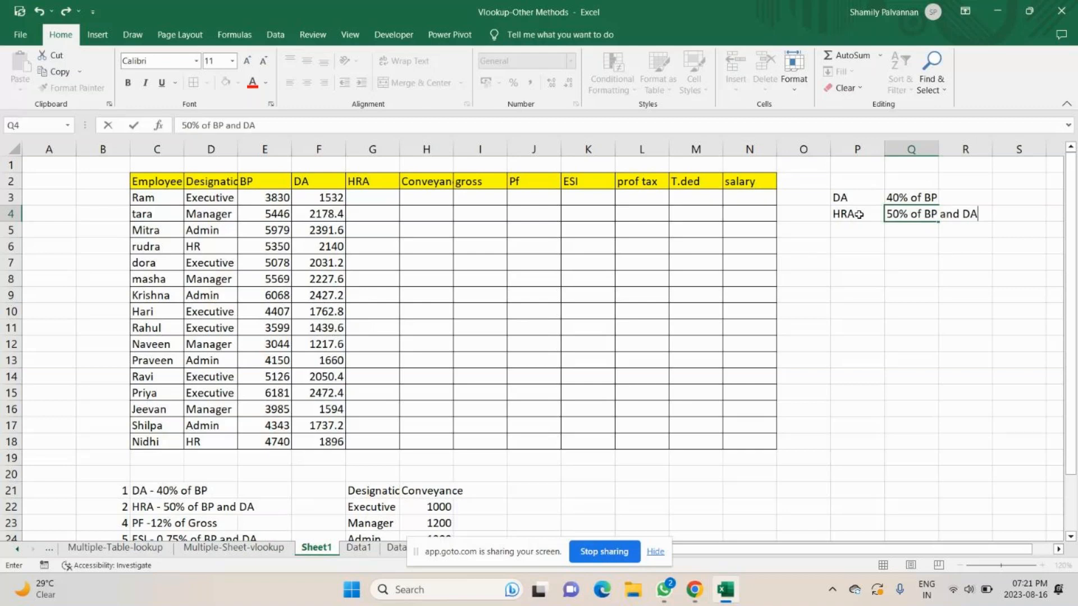
key("Return")
Add the explanatory note "add - BP and DA = 50%" in Q5 below the HRA rule.
type("add - ")
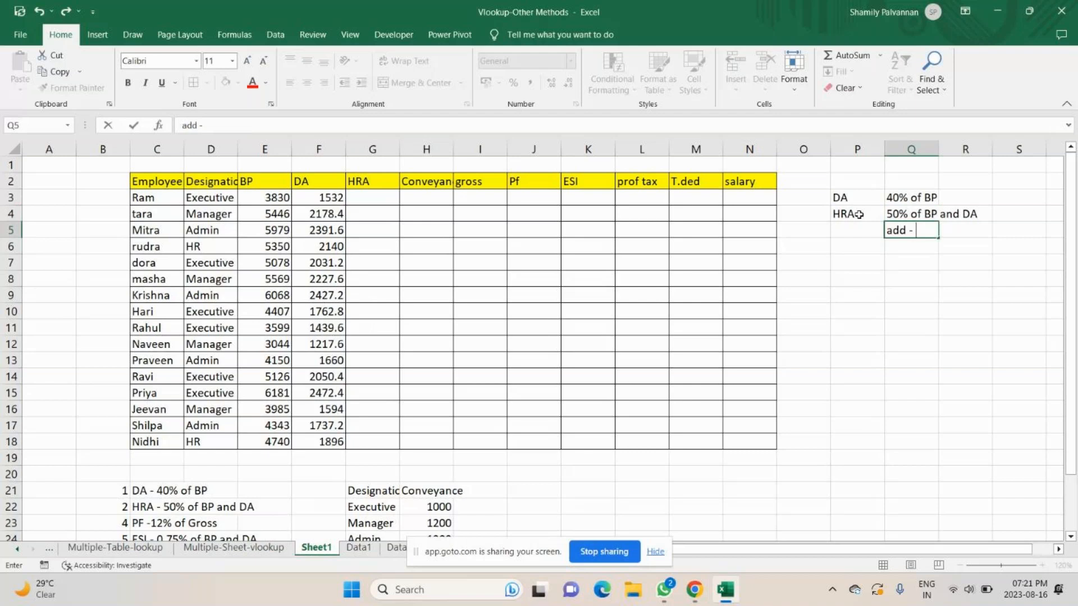
type("BP and DA =")
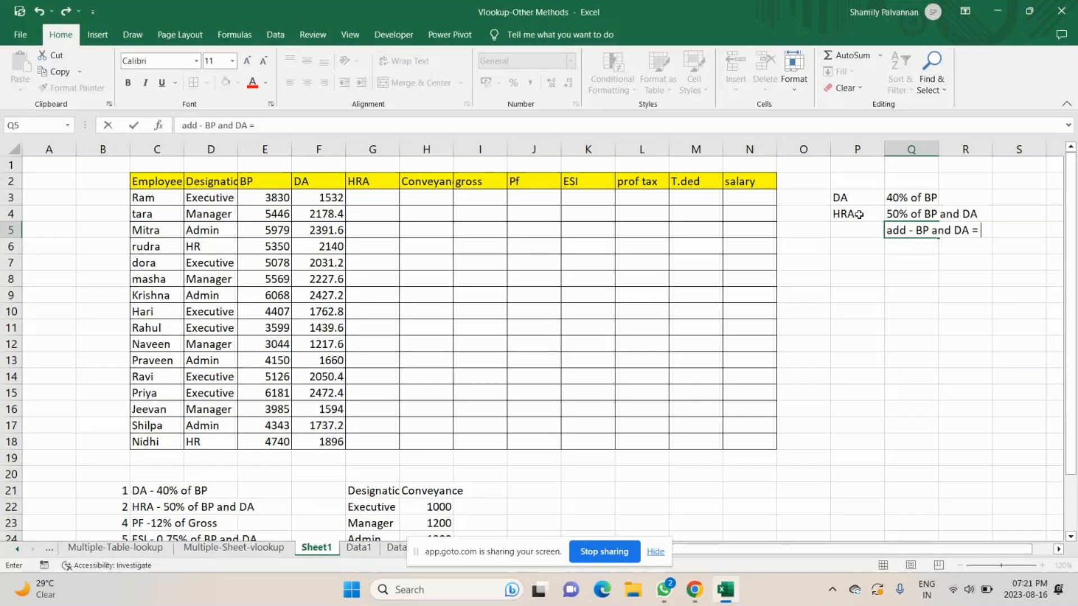
type(" 50%")
key("Return")
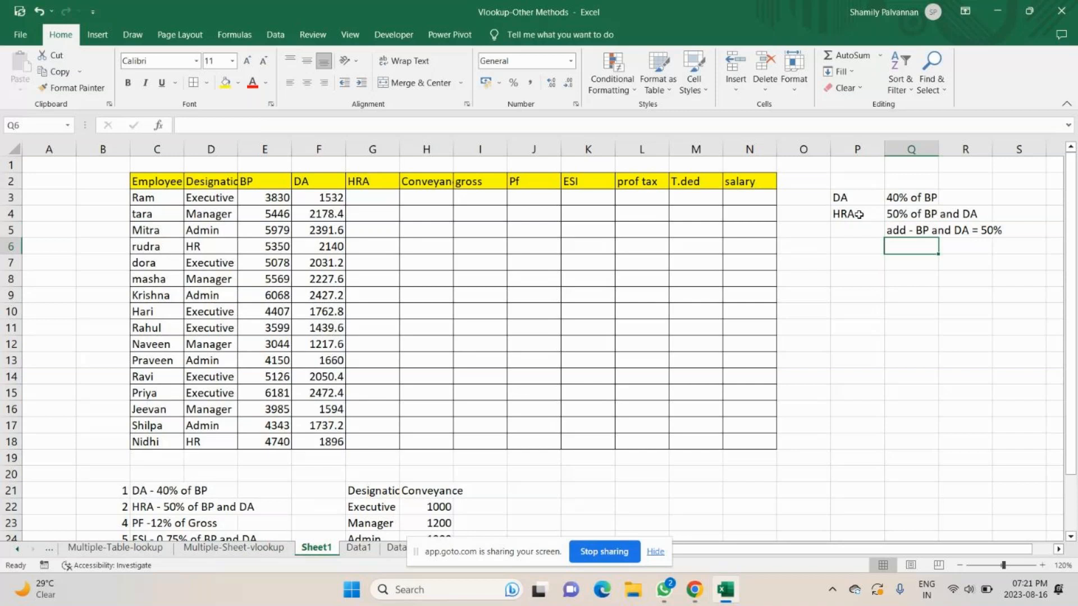
Calculate the first employee's HRA in G3 with the formula =(E3*50%)+(F3*50%).
left_click(382, 199)
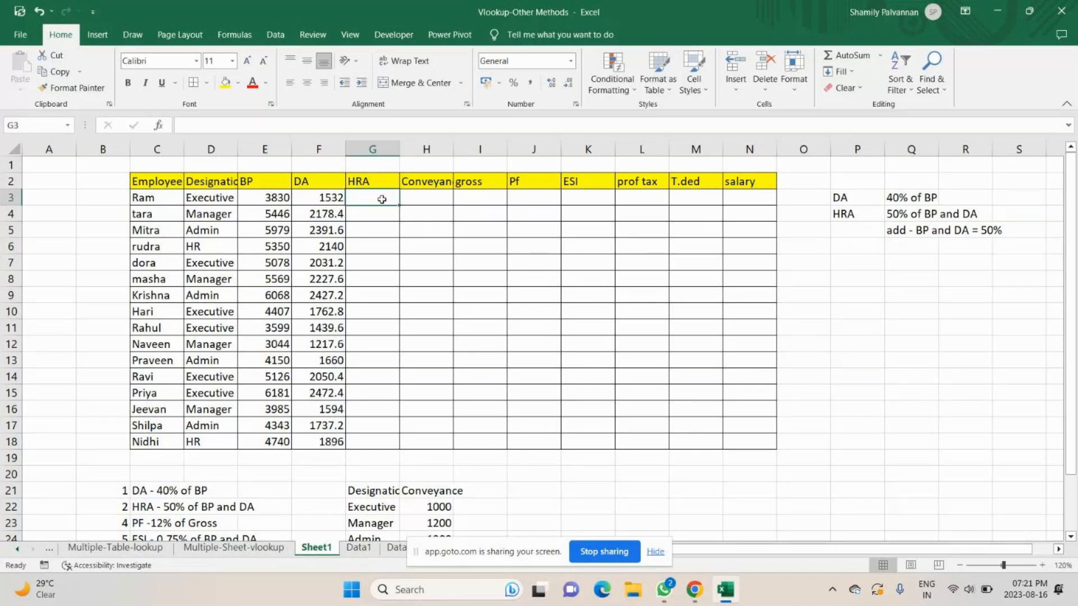
double_click(382, 199)
type("=(")
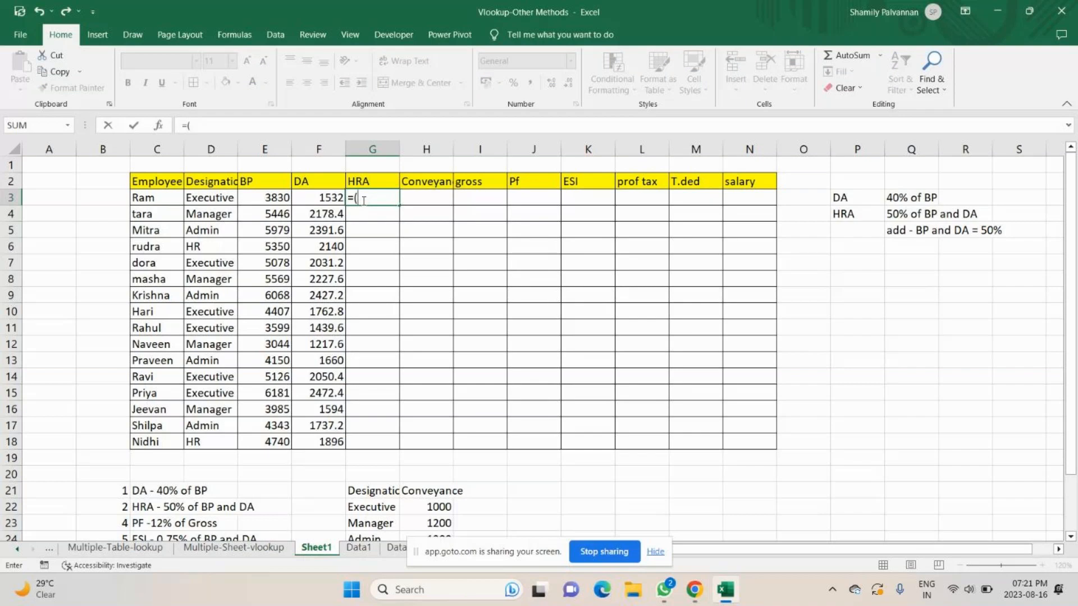
left_click(277, 198)
type("*50%)")
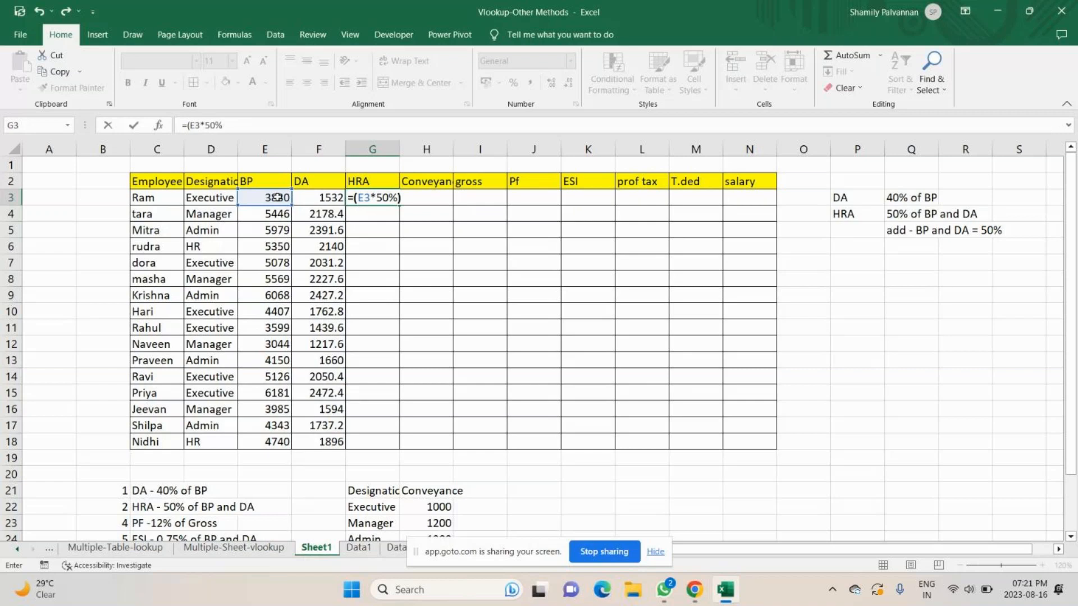
type("+")
left_click(313, 194)
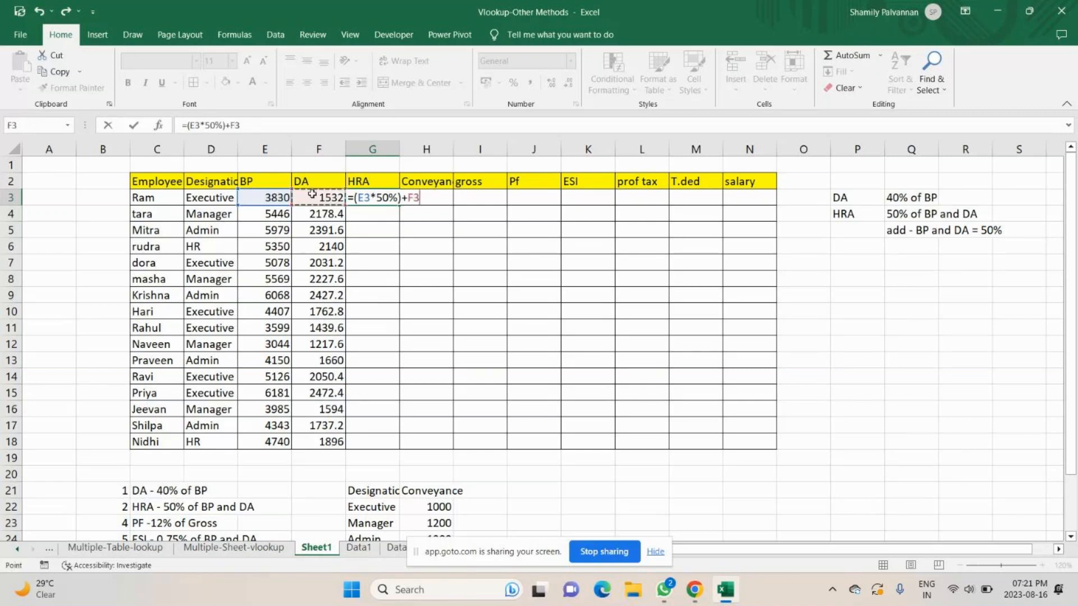
key("BackSpace")
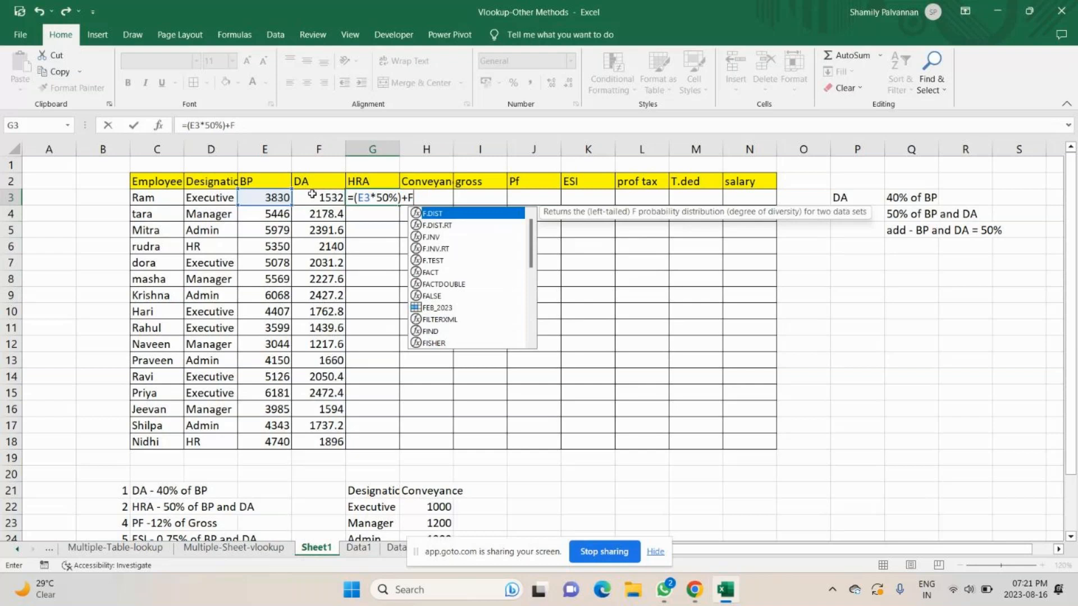
key("BackSpace")
type("(")
left_click(313, 196)
type("*50")
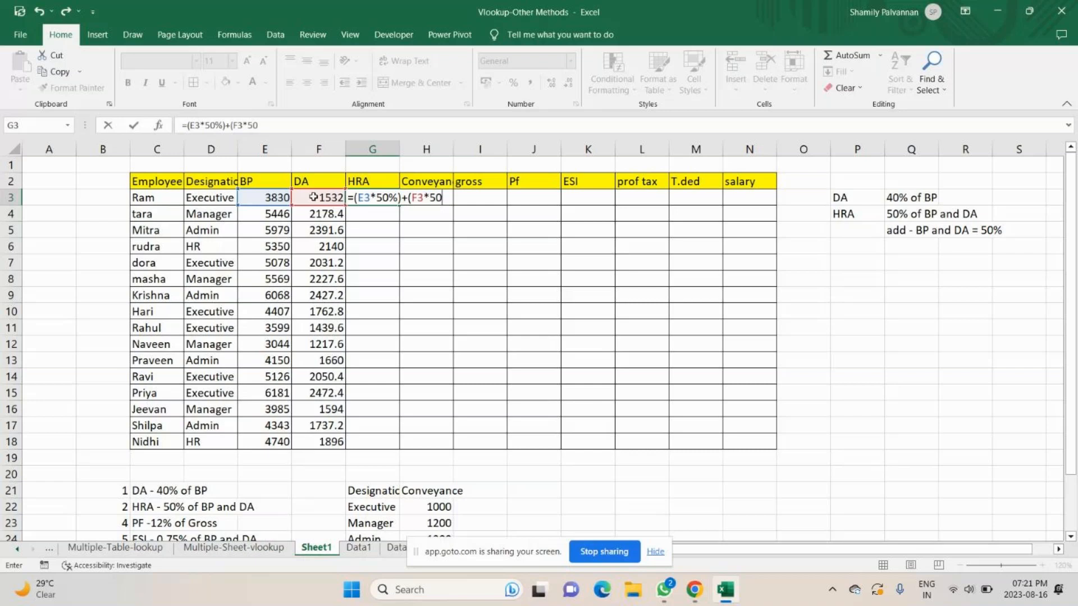
type("%)")
key("Return")
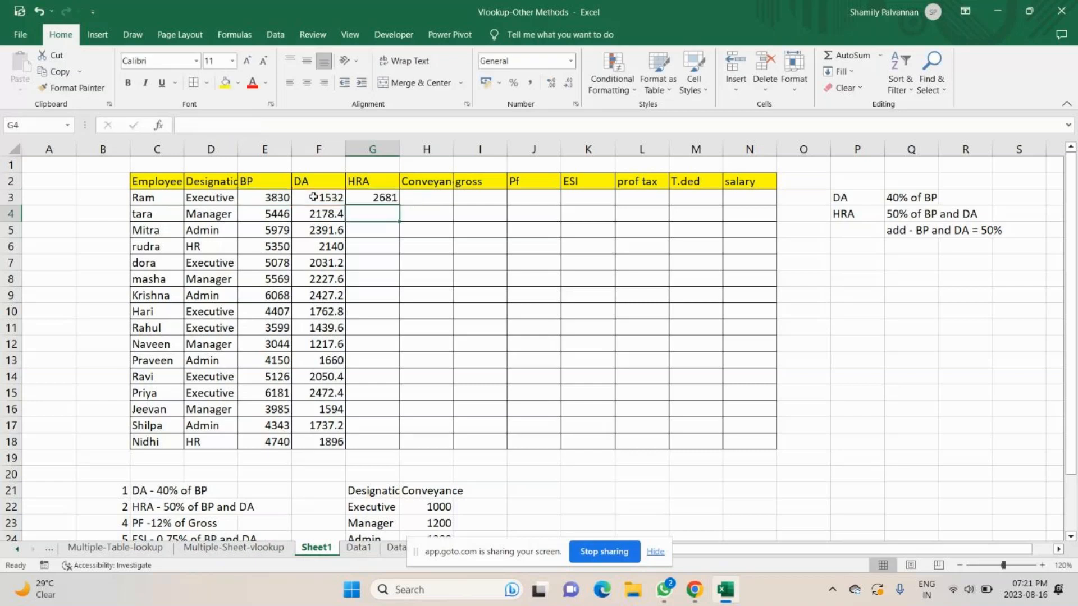
Calculate HRA in G4 with the alternative formula =SUM(E4:F4)*50% and fill it down to G18.
type("=")
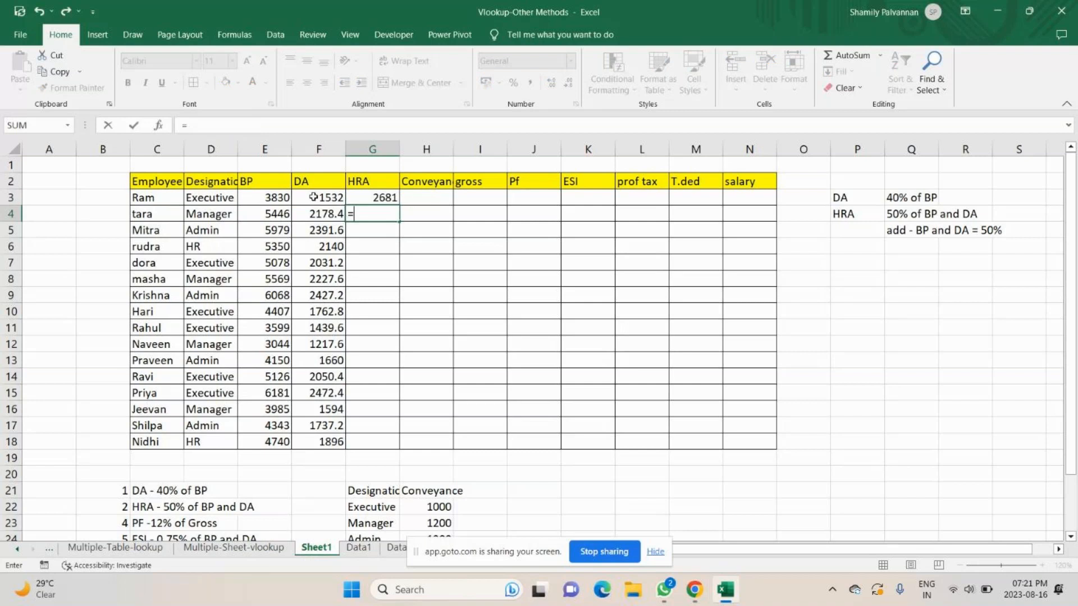
type("SUM(")
left_click_drag(264, 213, 319, 213)
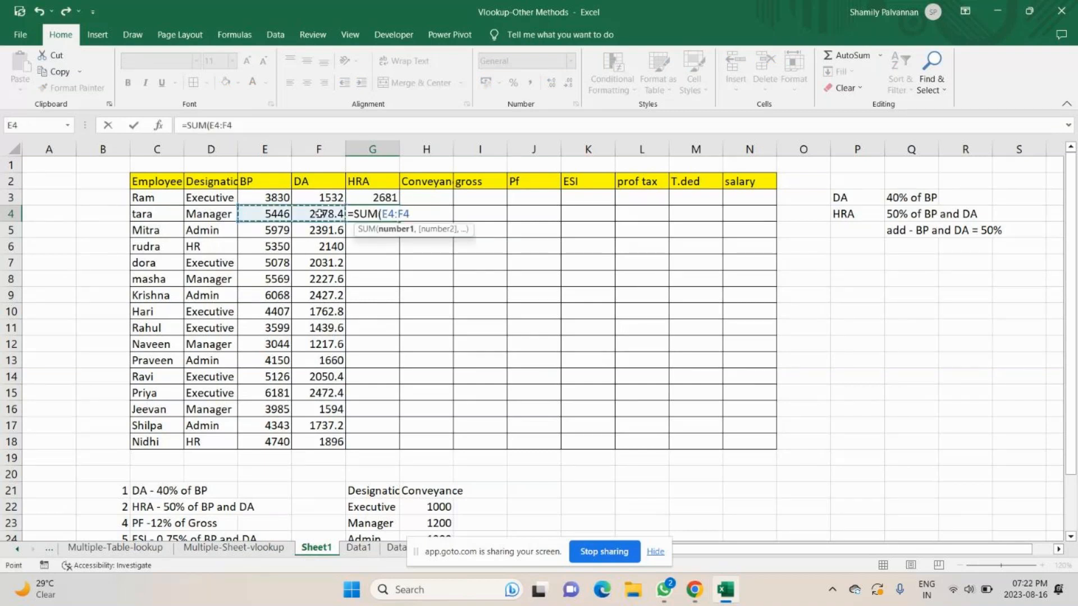
type(")*50%")
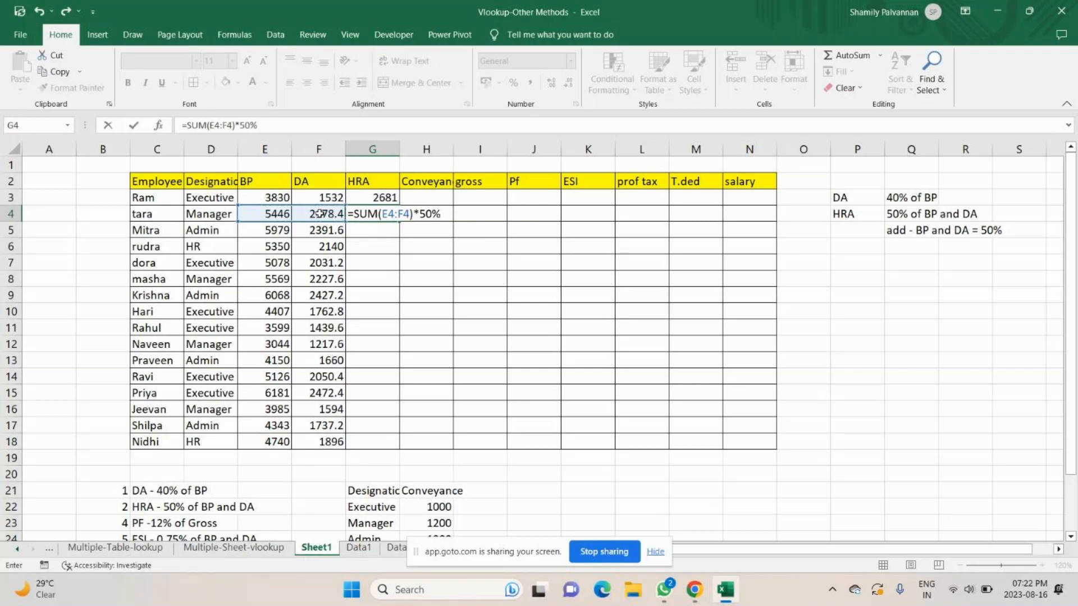
key("Return")
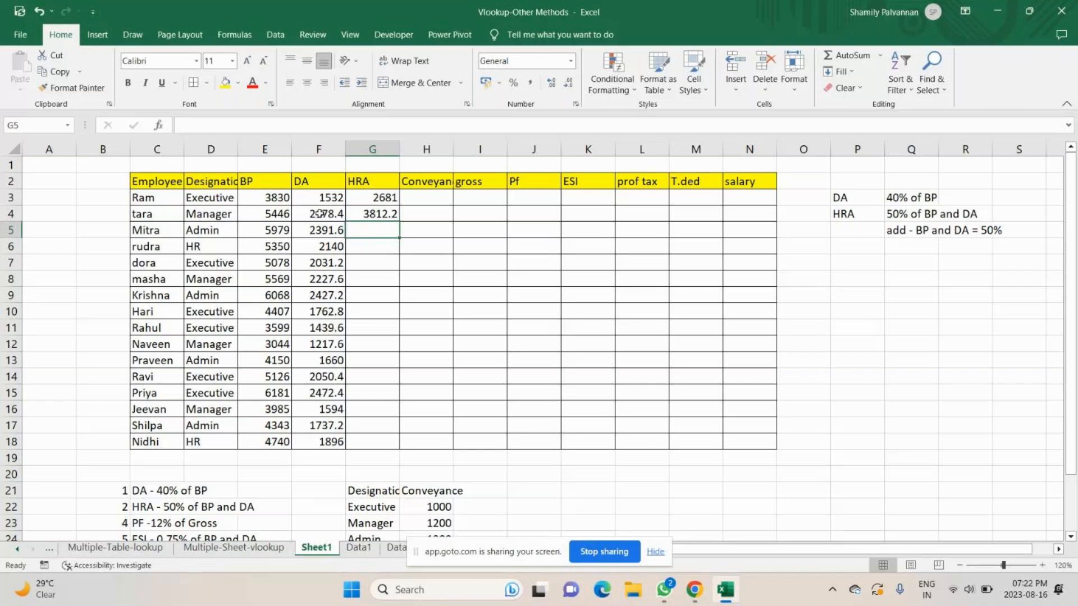
left_click(372, 213)
left_click_drag(399, 221, 387, 449)
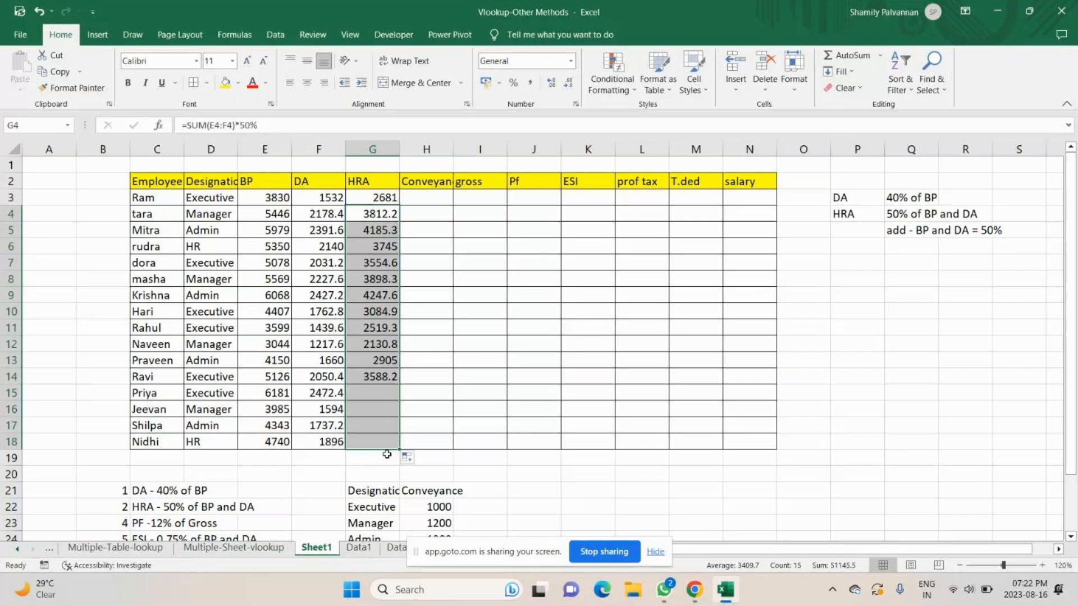
Format the HRA values in G3:G18 to display without decimals.
left_click_drag(372, 198, 382, 441)
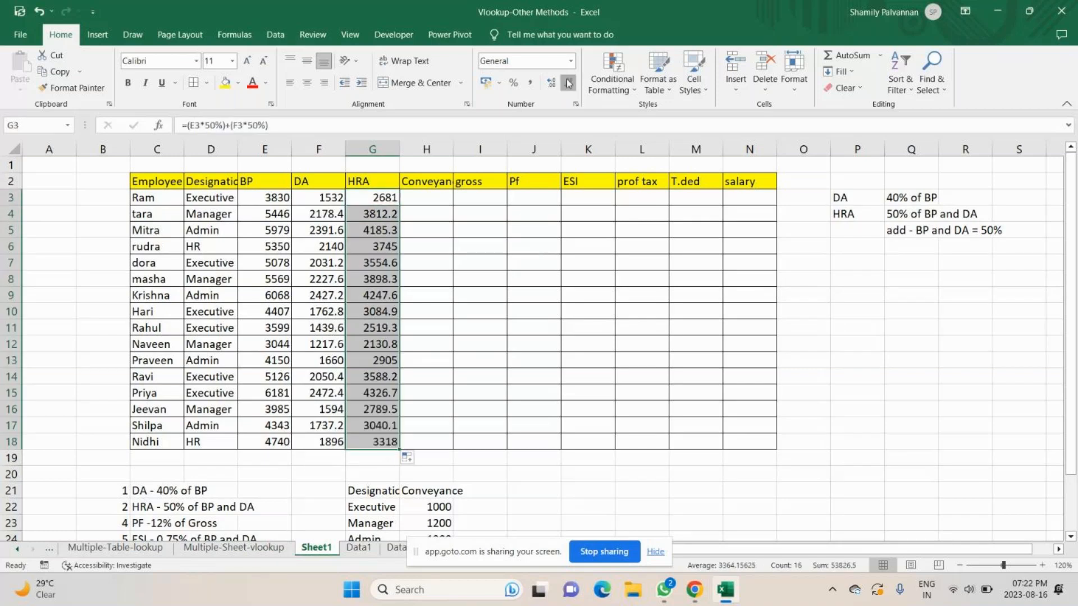
left_click(569, 83)
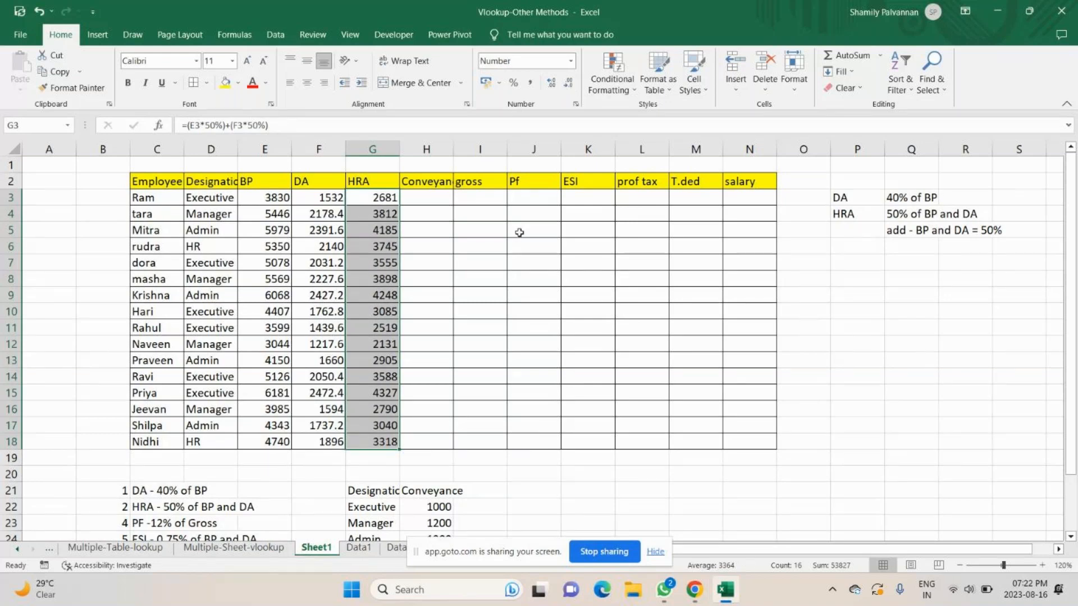
left_click_drag(157, 182, 372, 441)
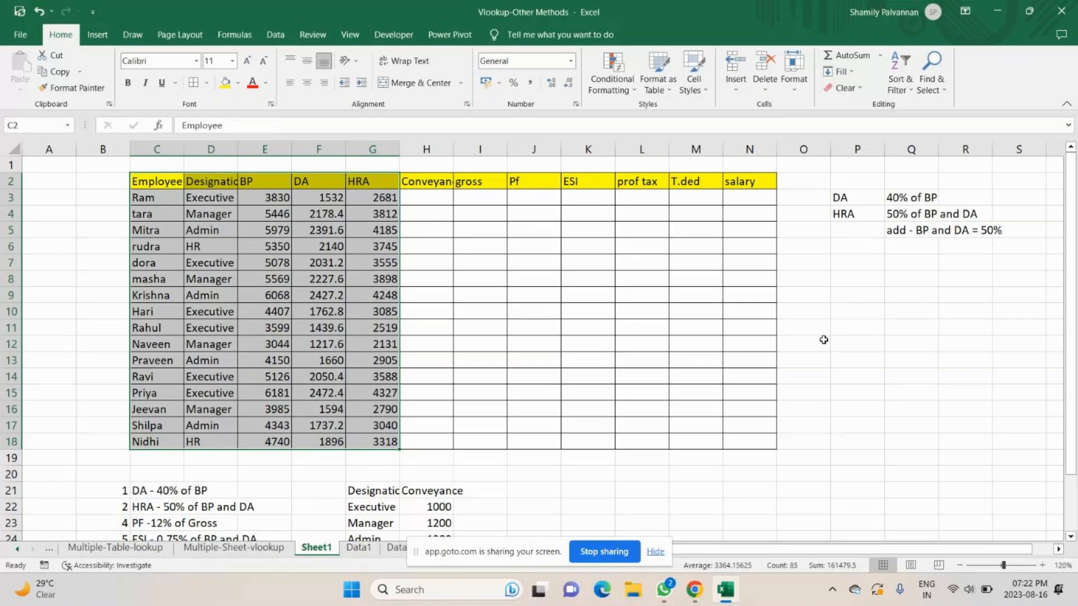
Copy the Designation and Conveyance table from G21:H25 to P7 and autofit column P to its contents.
left_click_drag(372, 490, 438, 504)
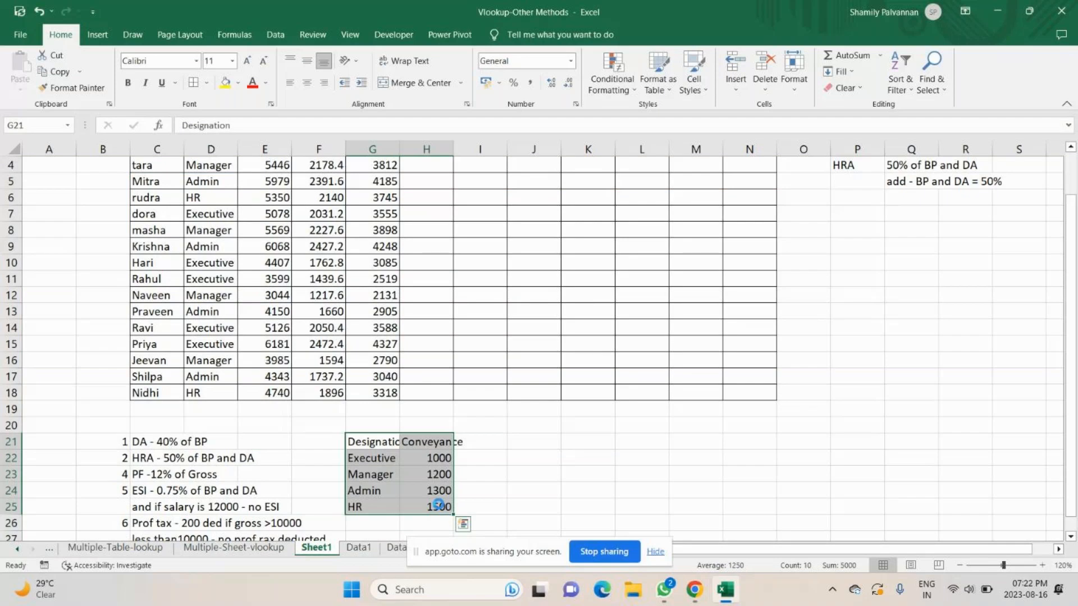
key("ctrl+c")
scroll(439, 505, "up", 1)
left_click(881, 262)
key("ctrl+v")
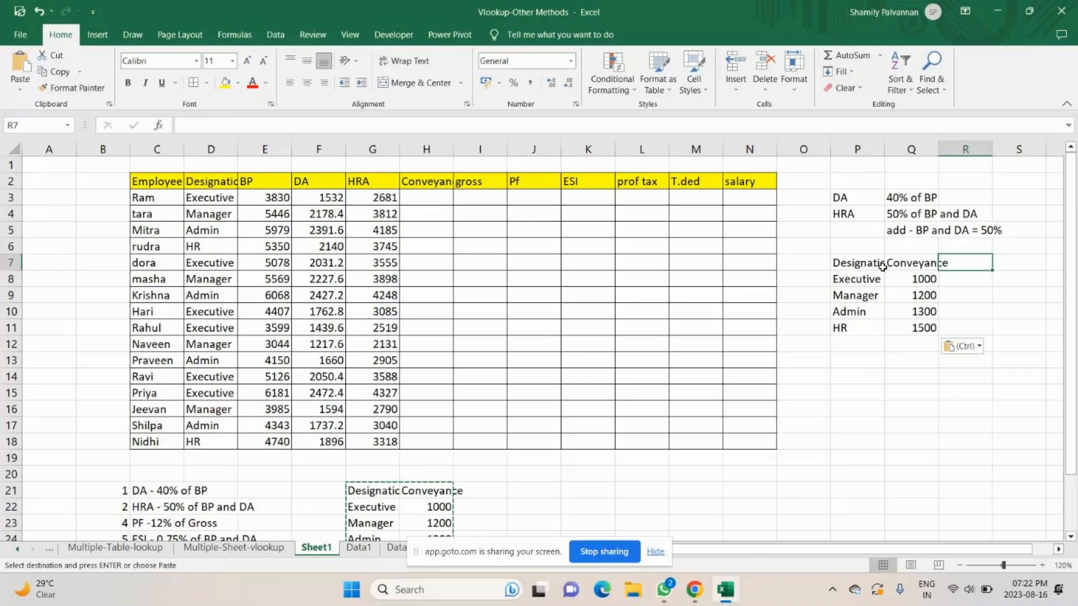
double_click(885, 149)
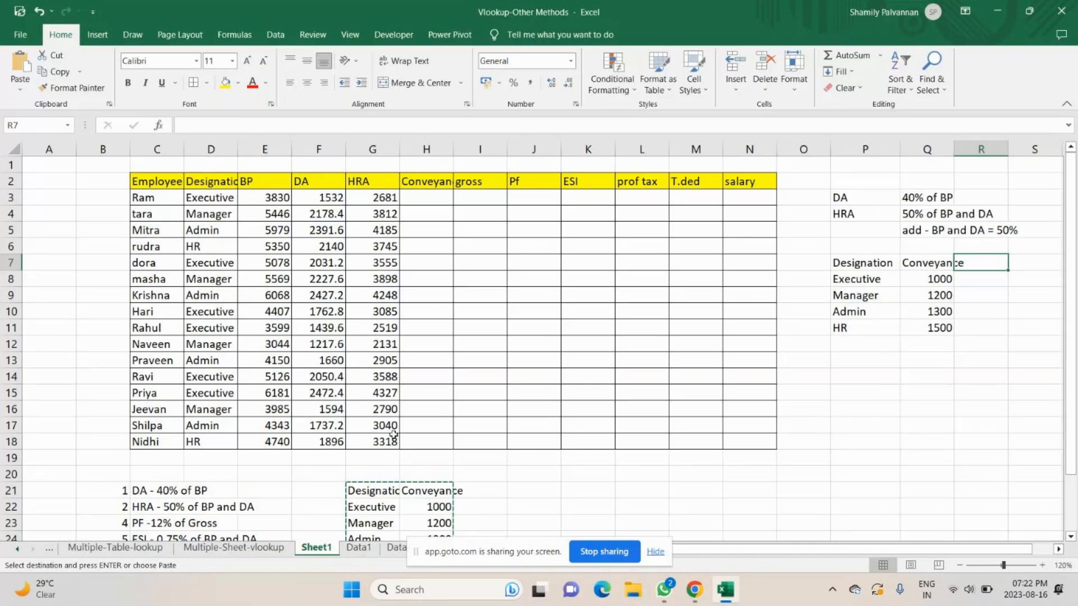
Format the DA values in F3:F18 to display without decimals.
left_click_drag(157, 181, 164, 439)
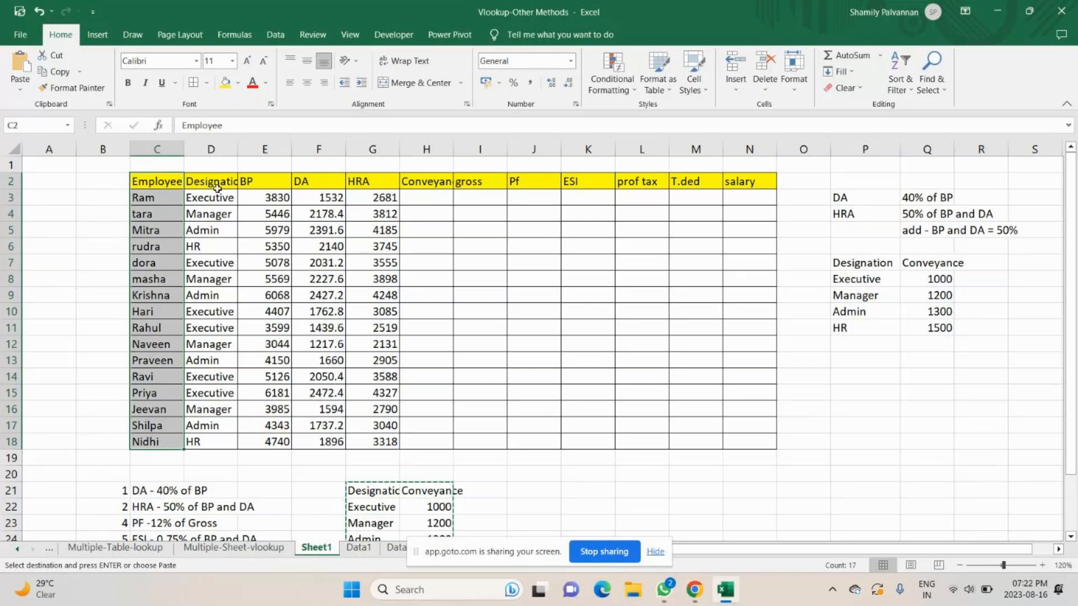
left_click_drag(926, 263, 932, 343)
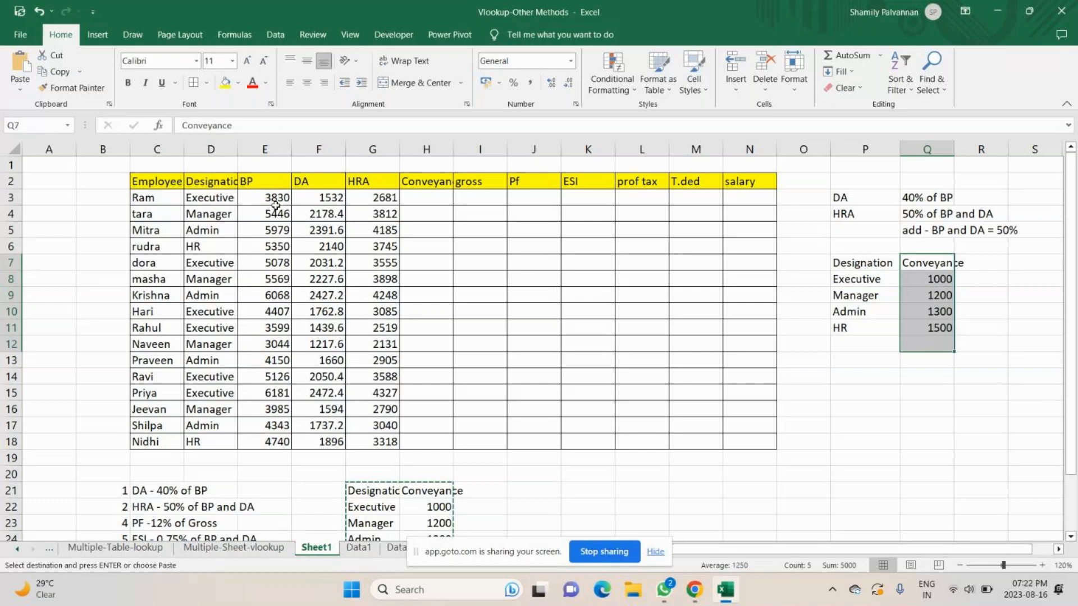
left_click(317, 181)
key("ctrl+shift+Down")
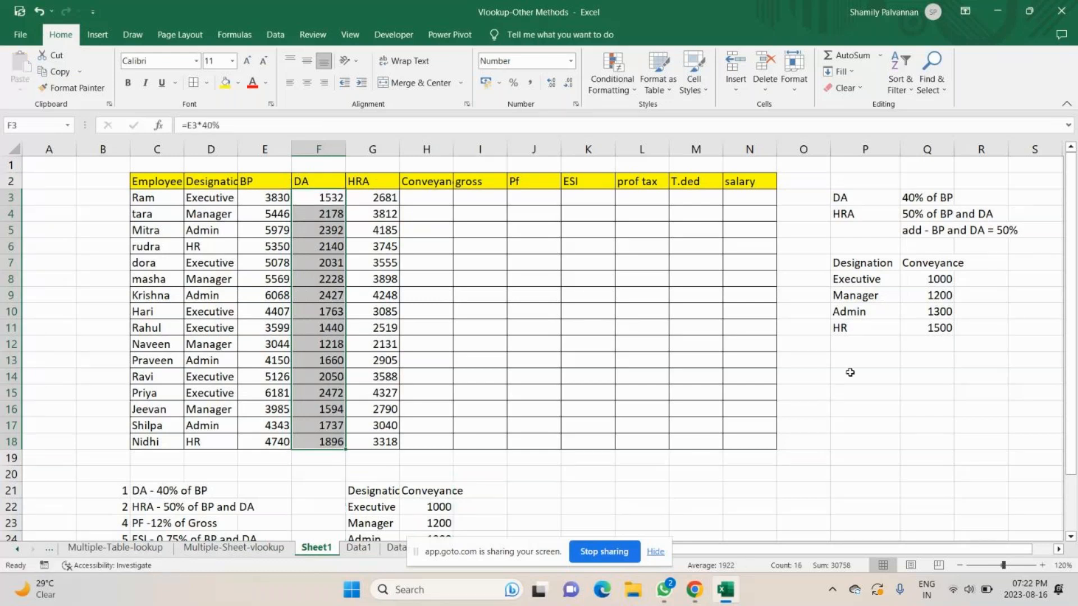
left_click(849, 373)
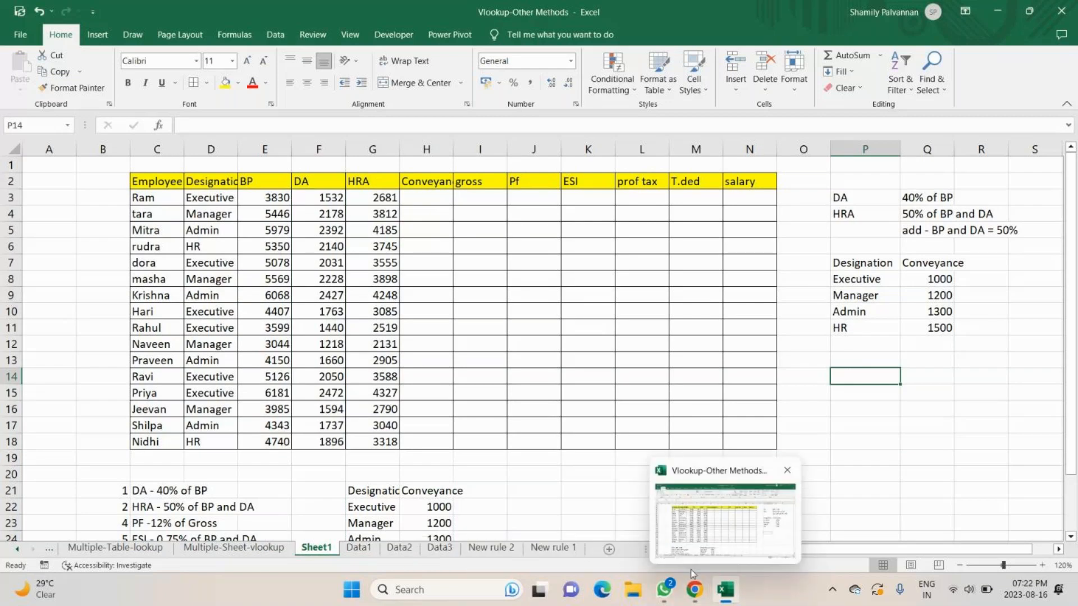
Switch to the GoTo meeting in Chrome and open its chat to check the participants' messages.
mouse_move(699, 596)
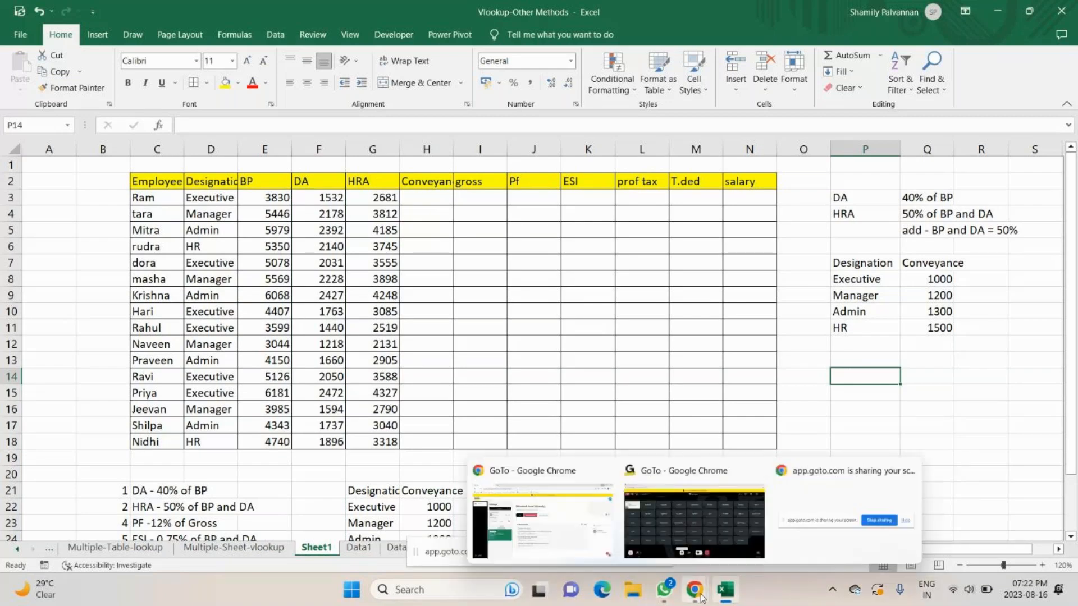
left_click(695, 520)
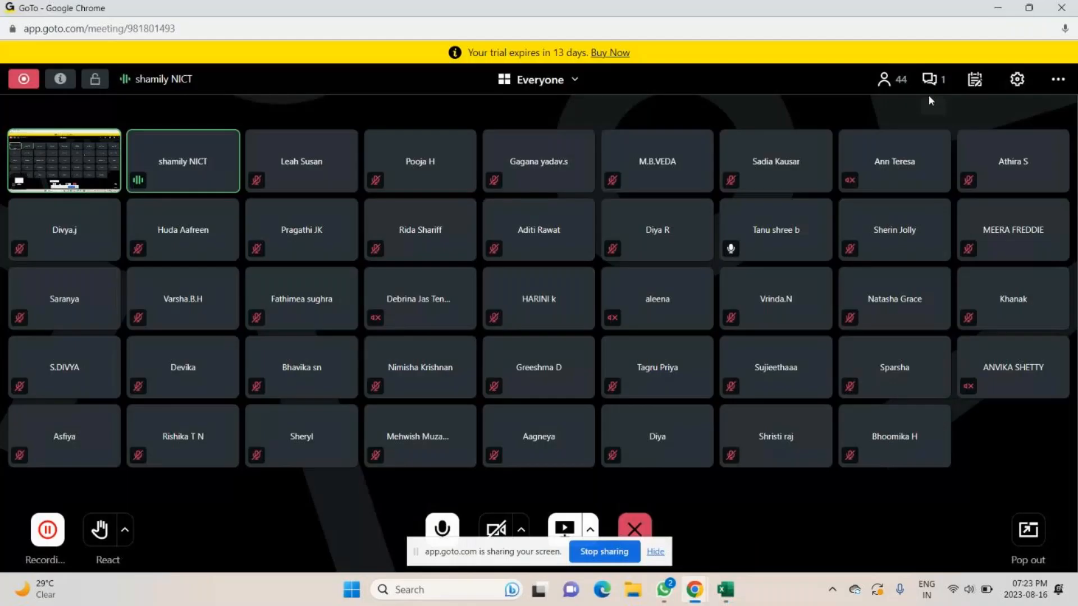
left_click(929, 90)
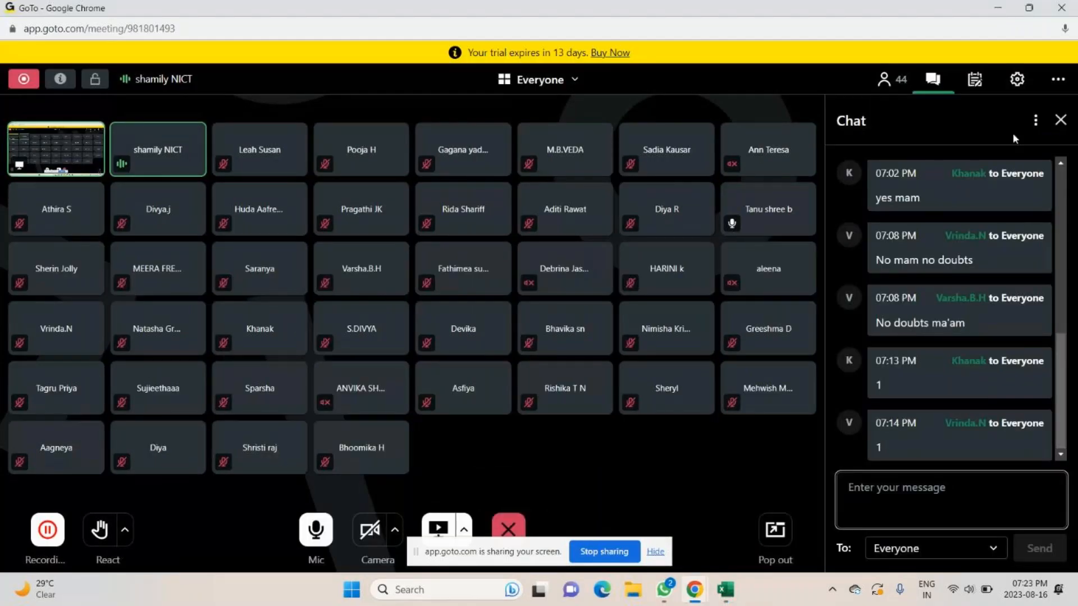
Close the meeting chat, mute the microphone and switch back to the Excel workbook.
left_click(1060, 119)
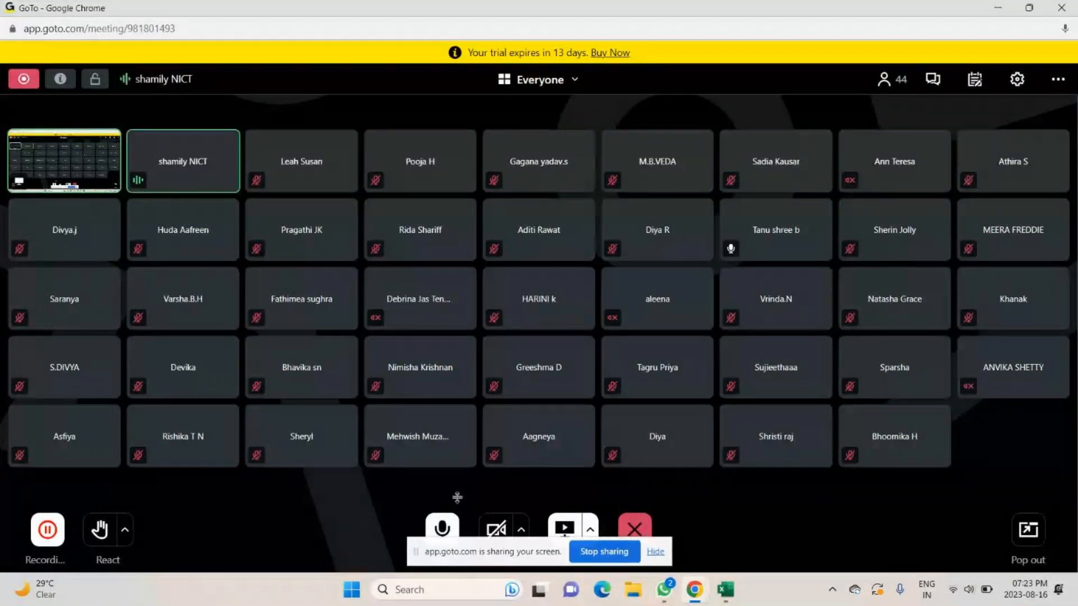
left_click(442, 525)
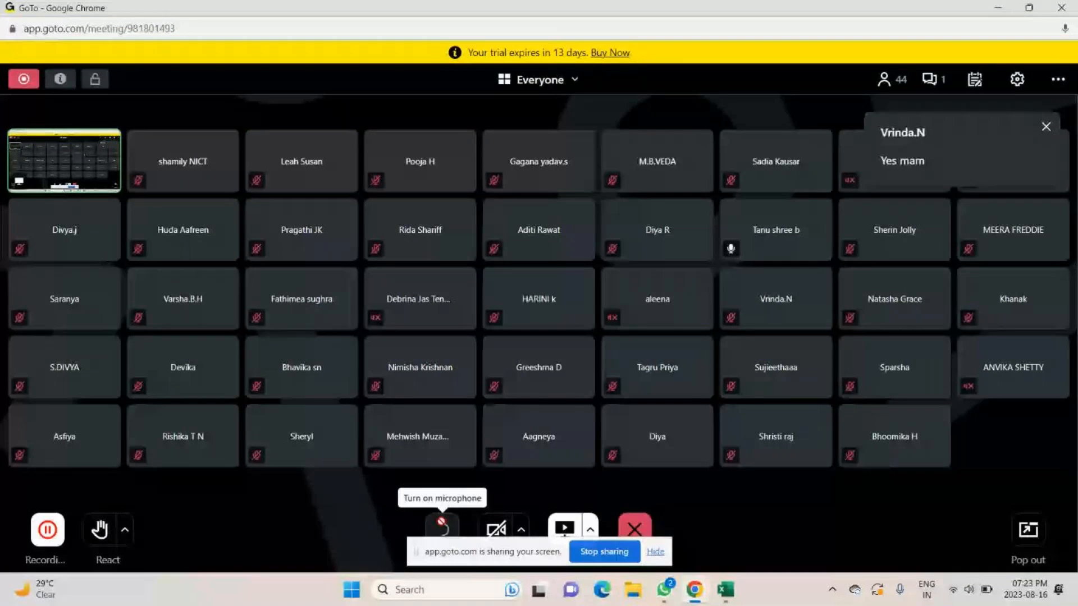
left_click(725, 589)
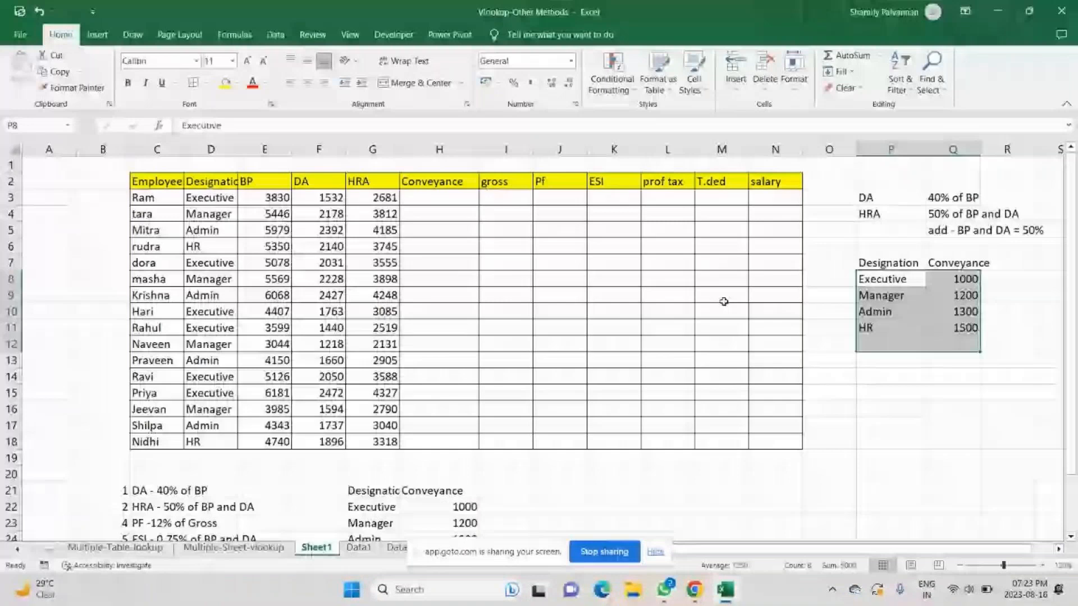
left_click(889, 279)
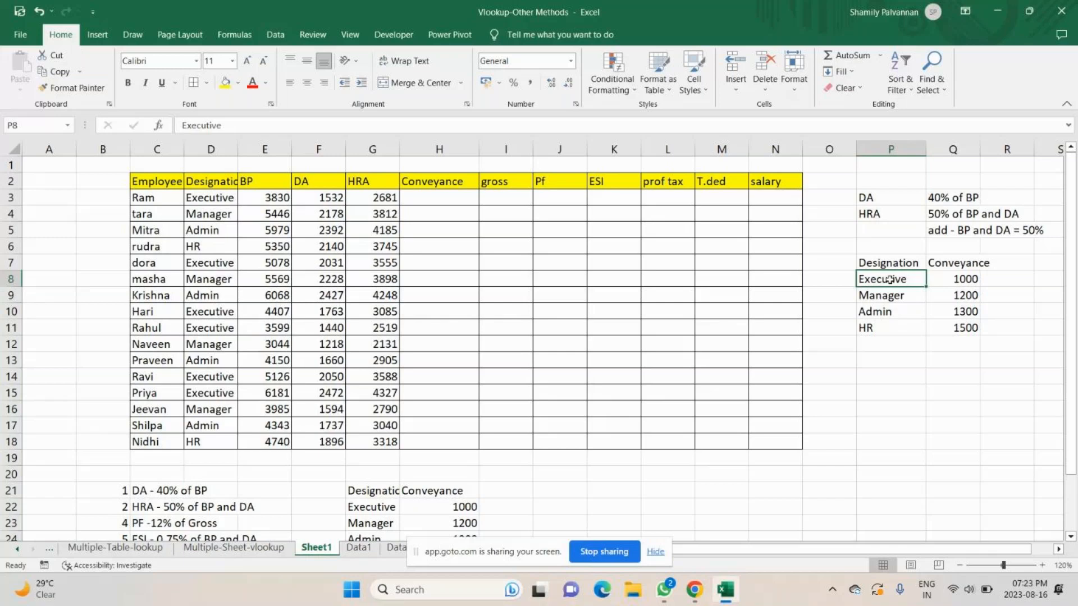
left_click(963, 328)
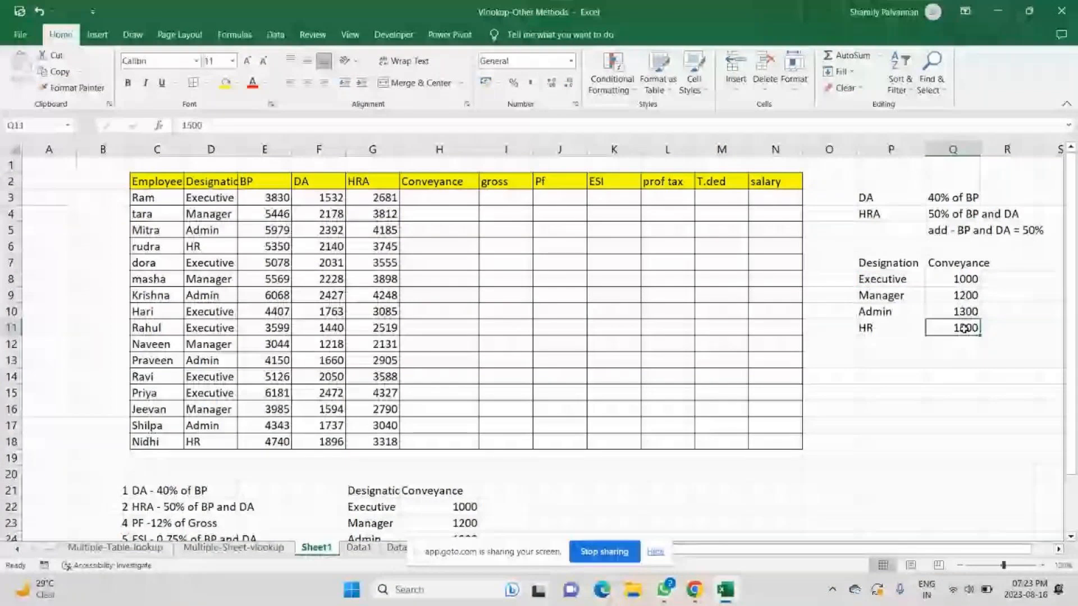
left_click(216, 200)
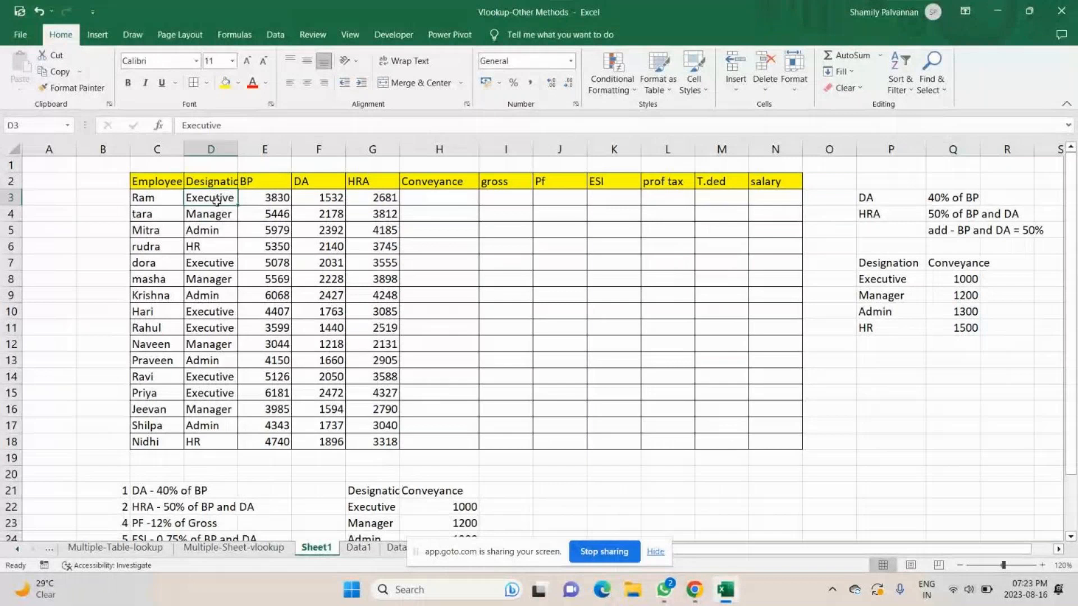
left_click(439, 215)
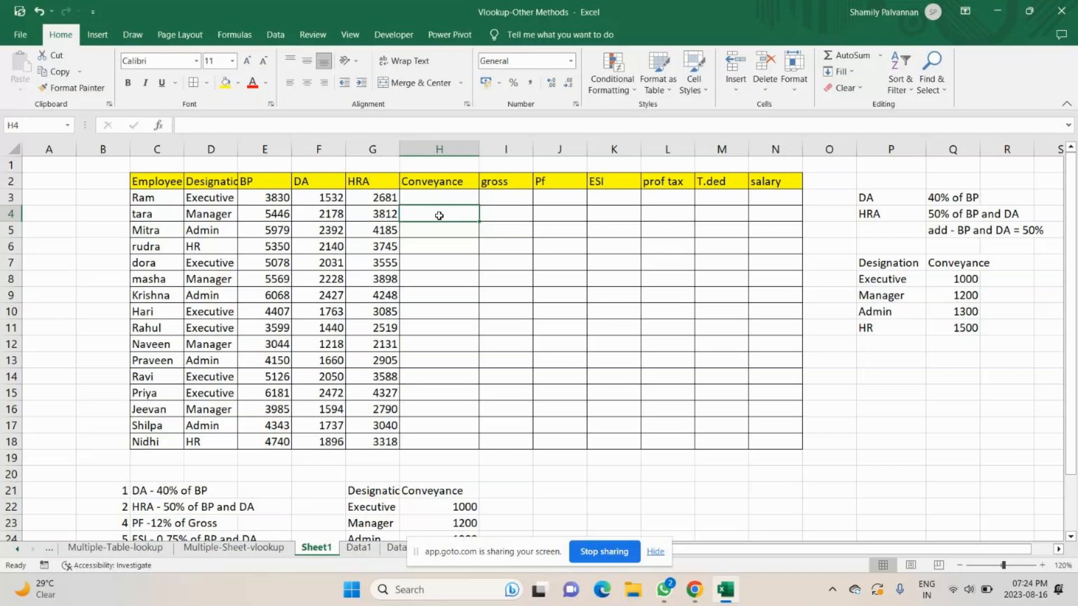
Widen column Q to fit the Conveyance heading and copy the yellow headers D2 and H2 onto P7 and Q7.
left_click_drag(980, 149, 1004, 151)
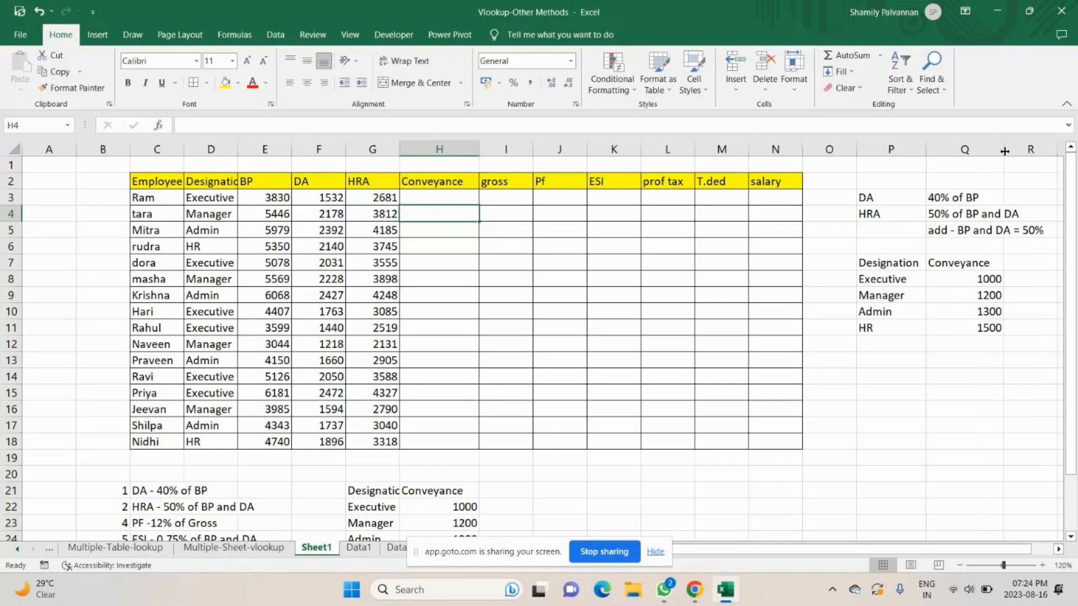
left_click(211, 181)
key("ctrl+c")
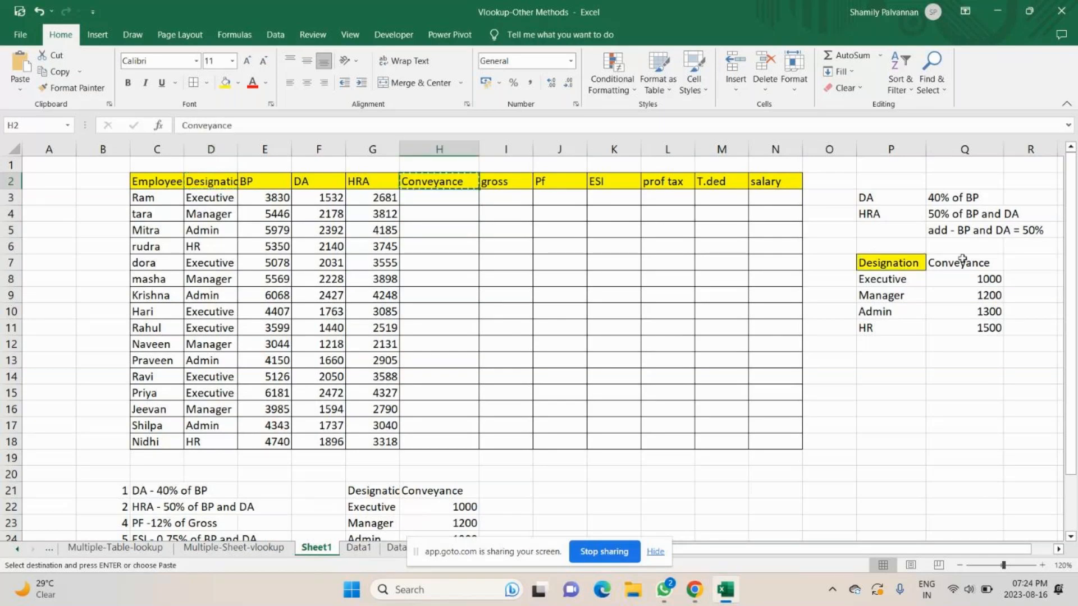
left_click(963, 262)
key("ctrl+v")
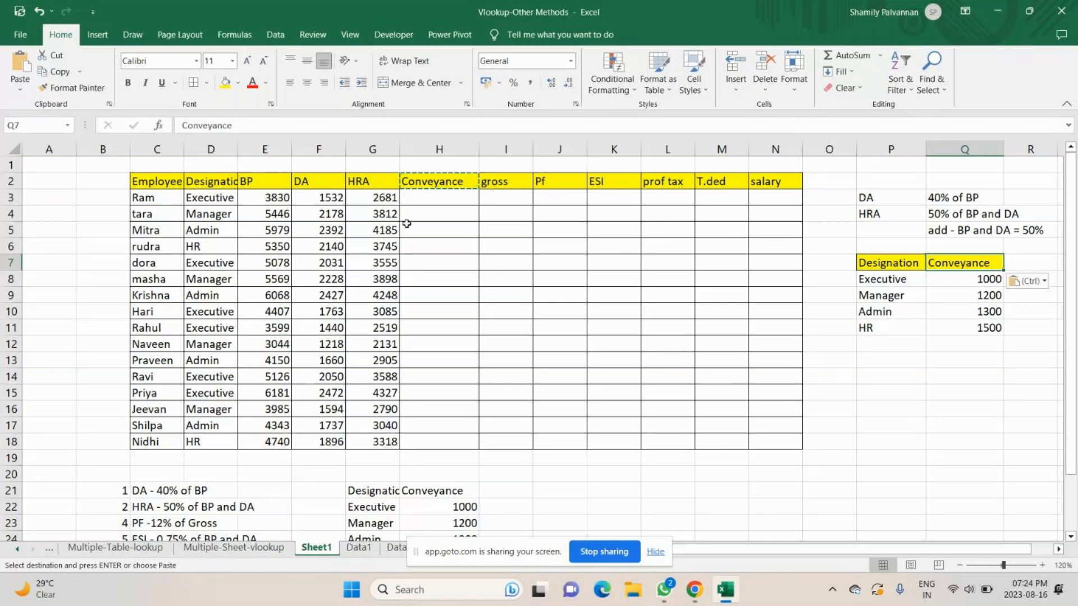
Begin an IF formula in H3 for the first employee's conveyance.
left_click(413, 201)
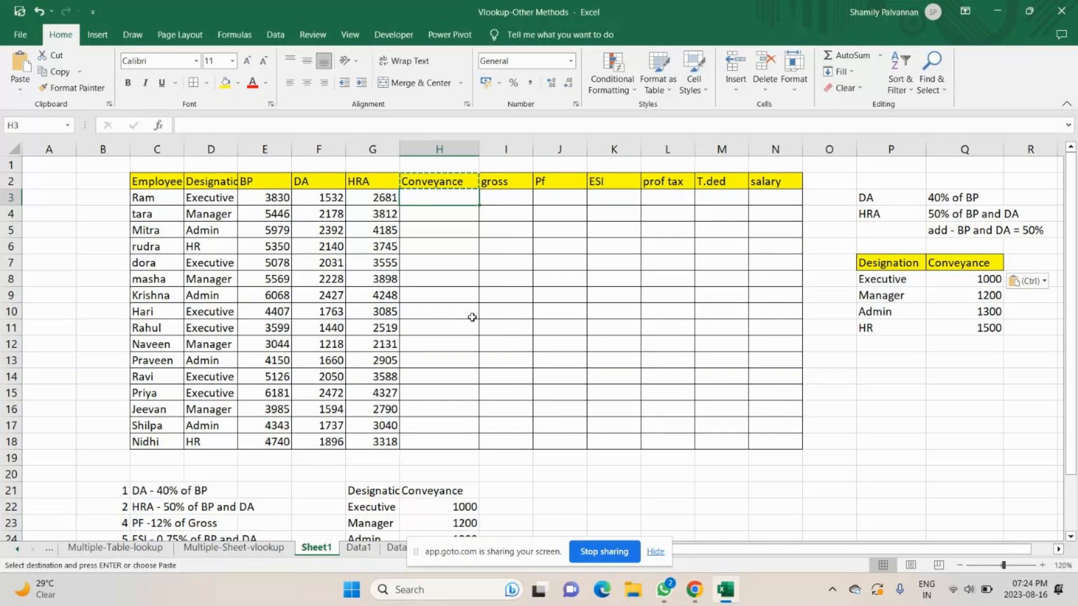
type("=if")
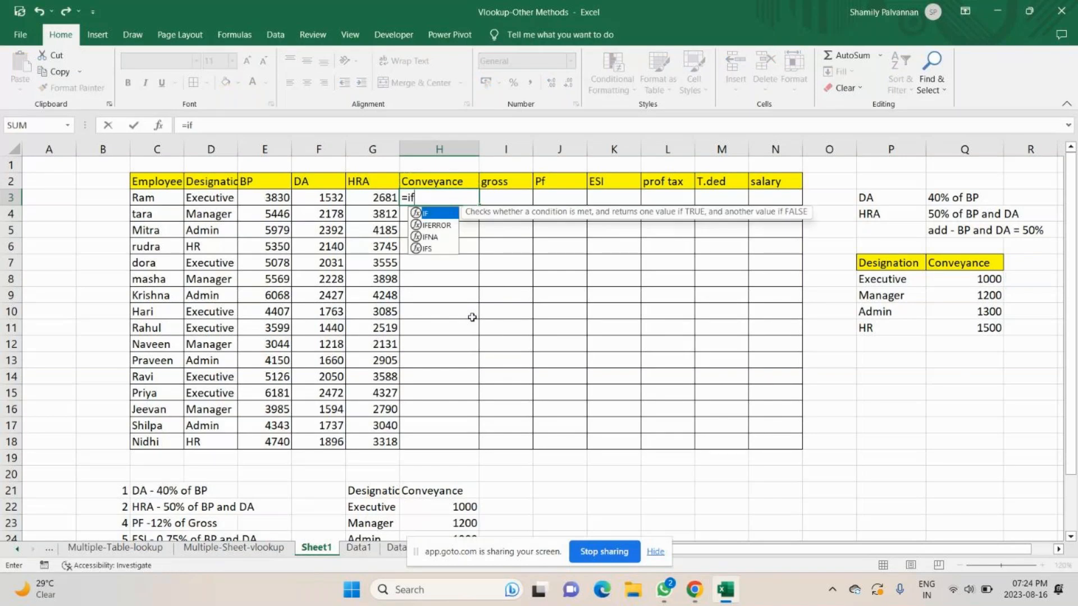
Begin the IF formula in H3 so that D3="Executive" returns a conveyance of 1000.
key("Tab")
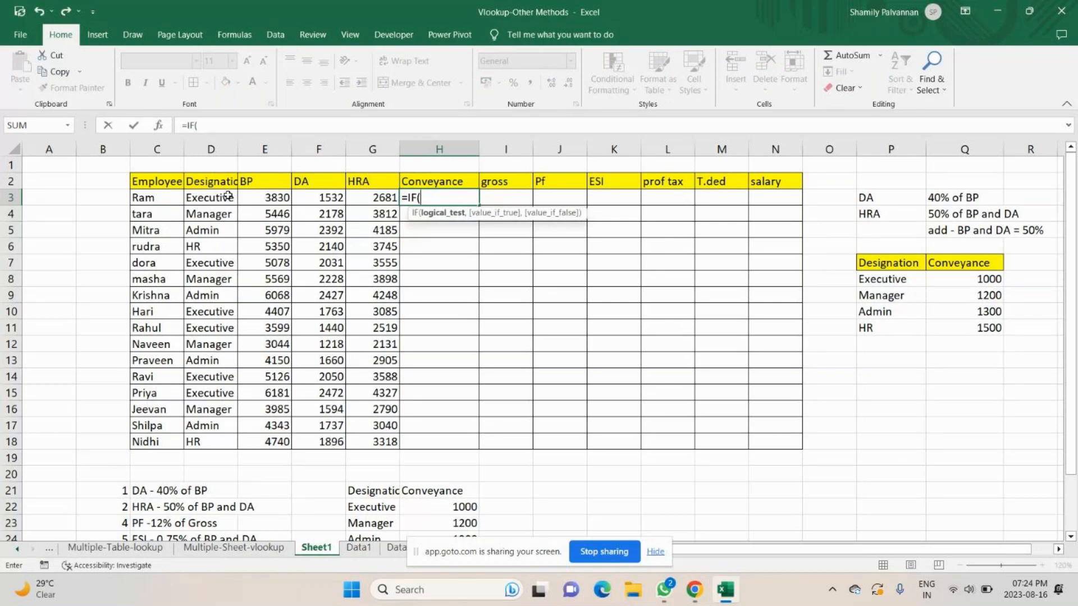
left_click(208, 200)
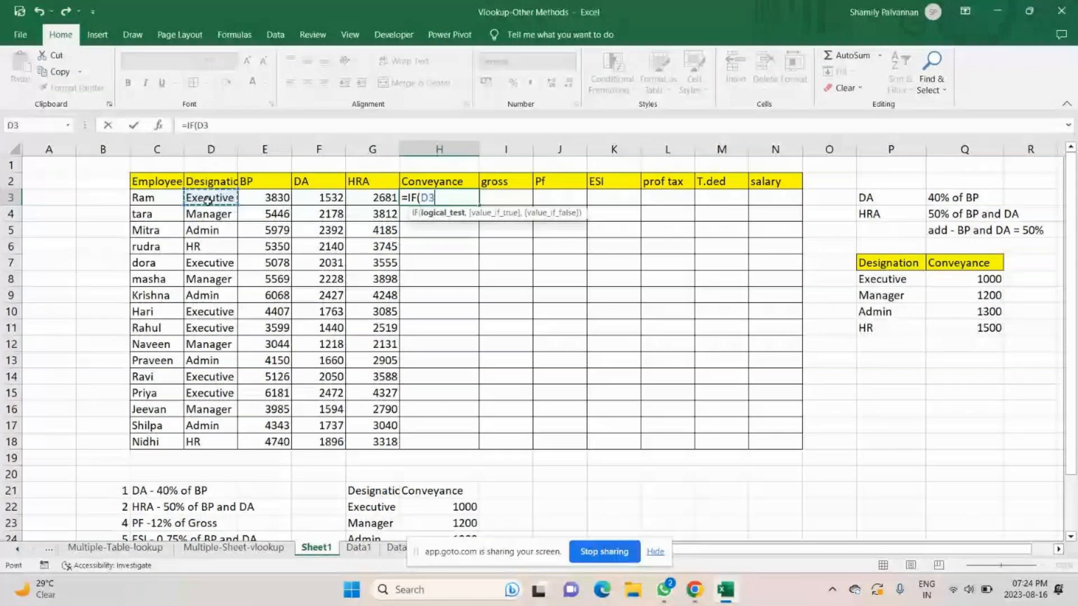
type("=\"E")
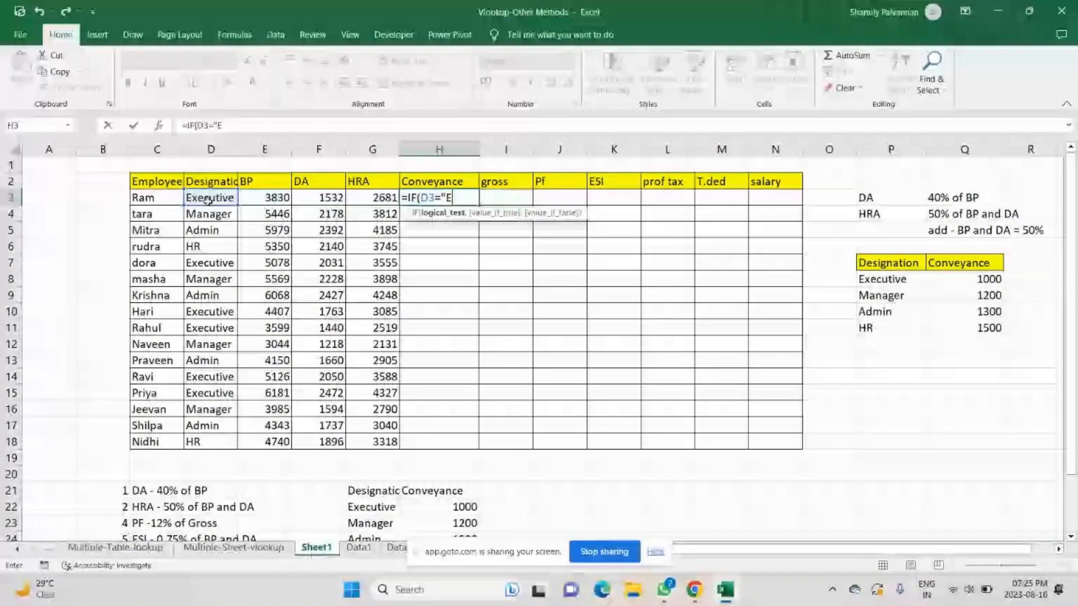
type("xecut")
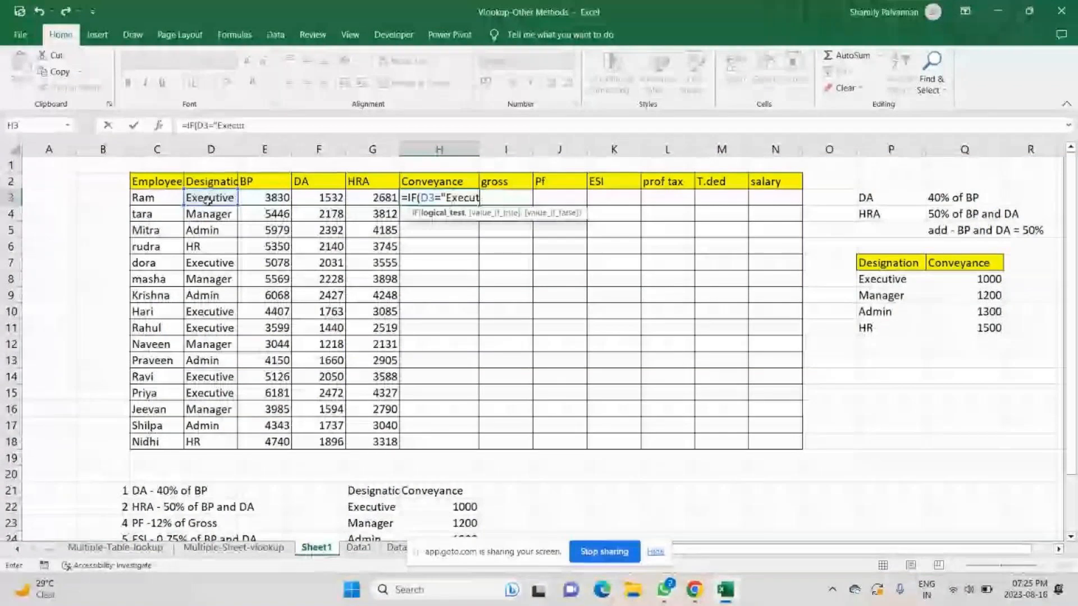
type("i")
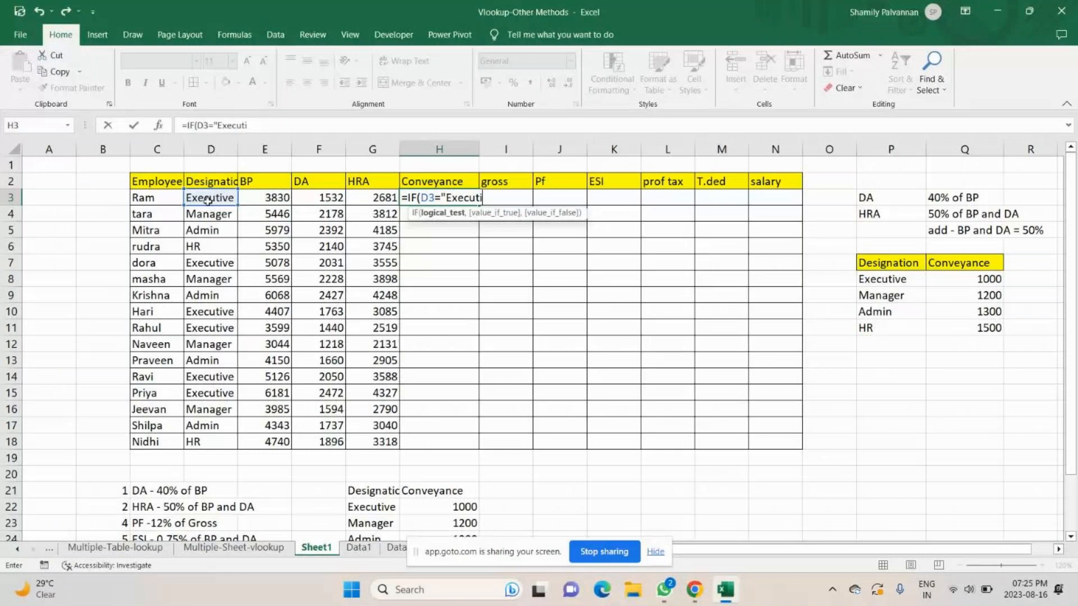
type("ve\",")
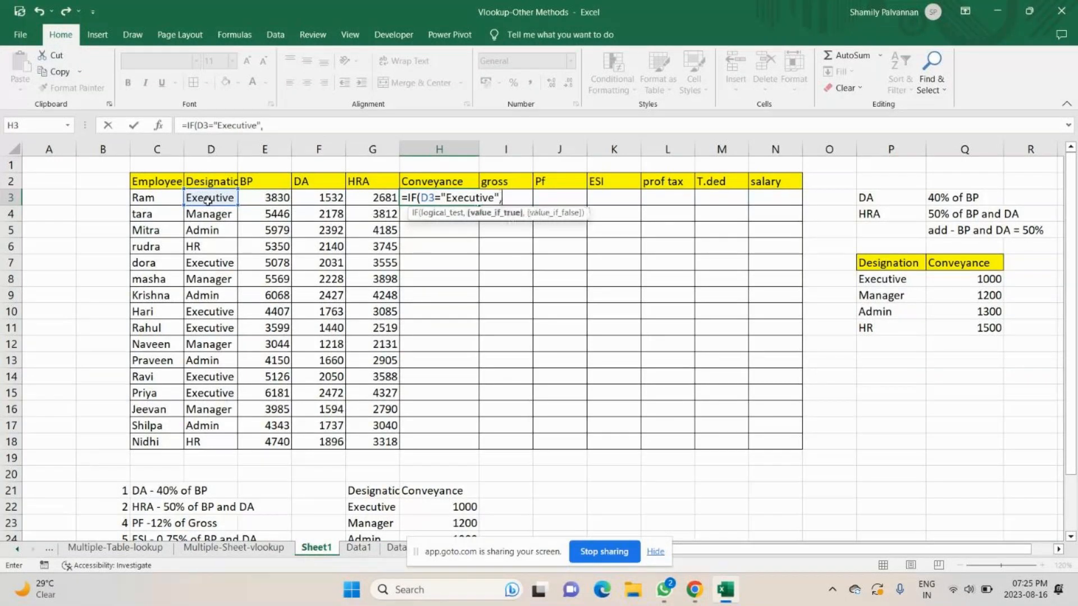
type("1000,")
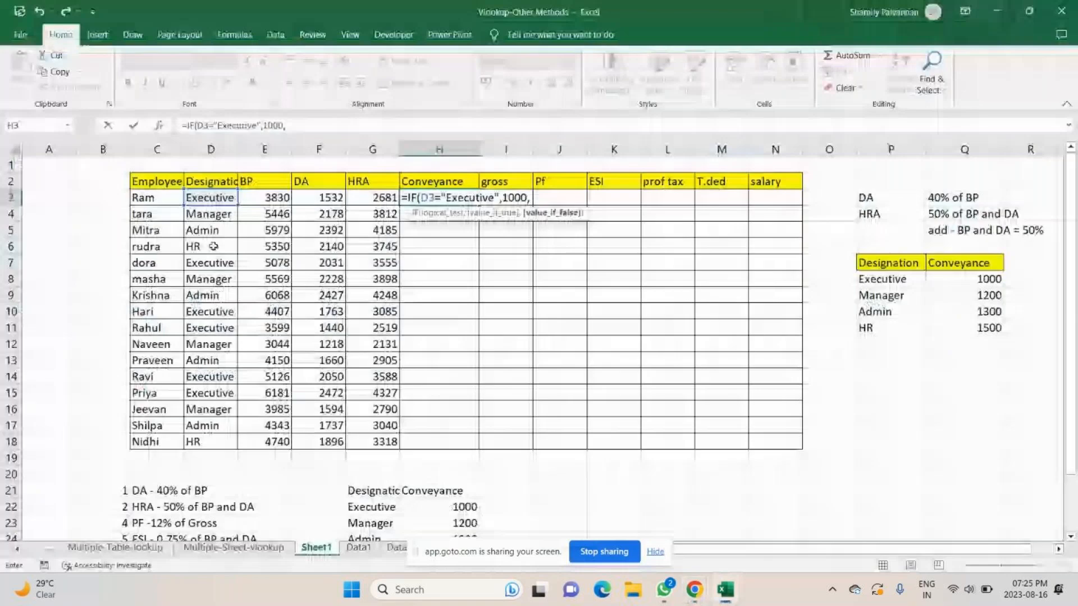
Nest a second IF in the H3 formula that returns 1200 when D3="Manager".
left_click(211, 196)
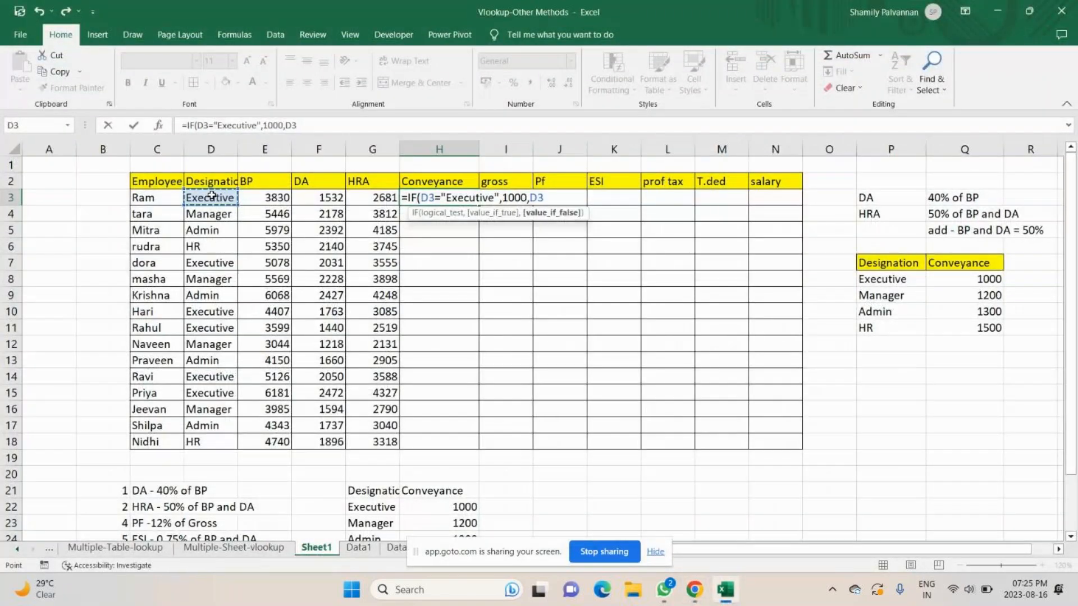
type("=\"Manager\",")
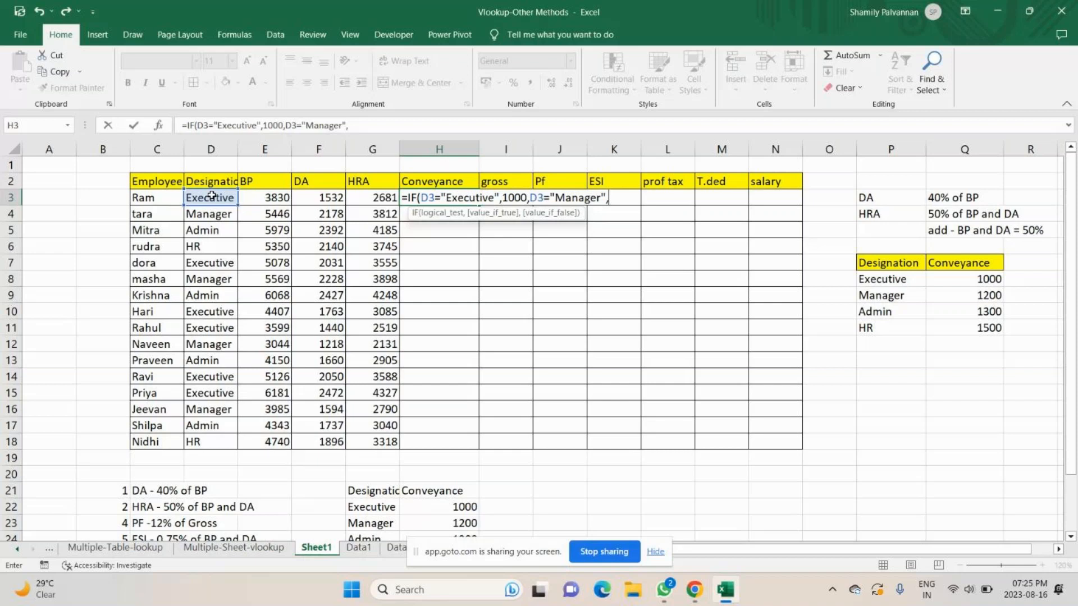
type("1200,")
left_click(529, 198)
type("IF(")
key("End")
Nest a third IF in the H3 formula that returns 1300 when D3="Admin".
type("IF(")
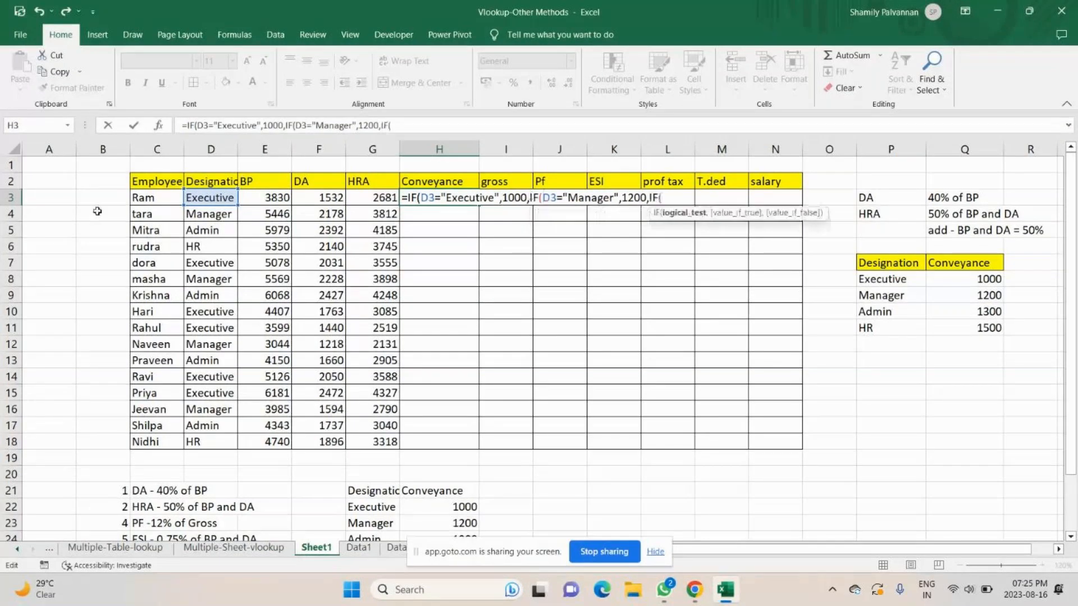
left_click(220, 197)
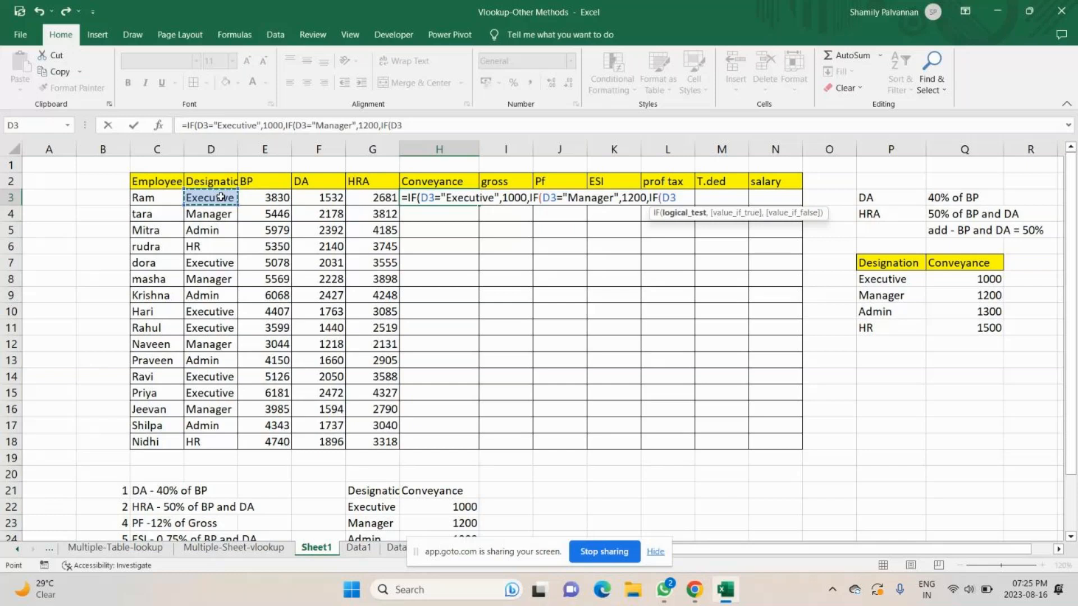
type("=\"Admin\"")
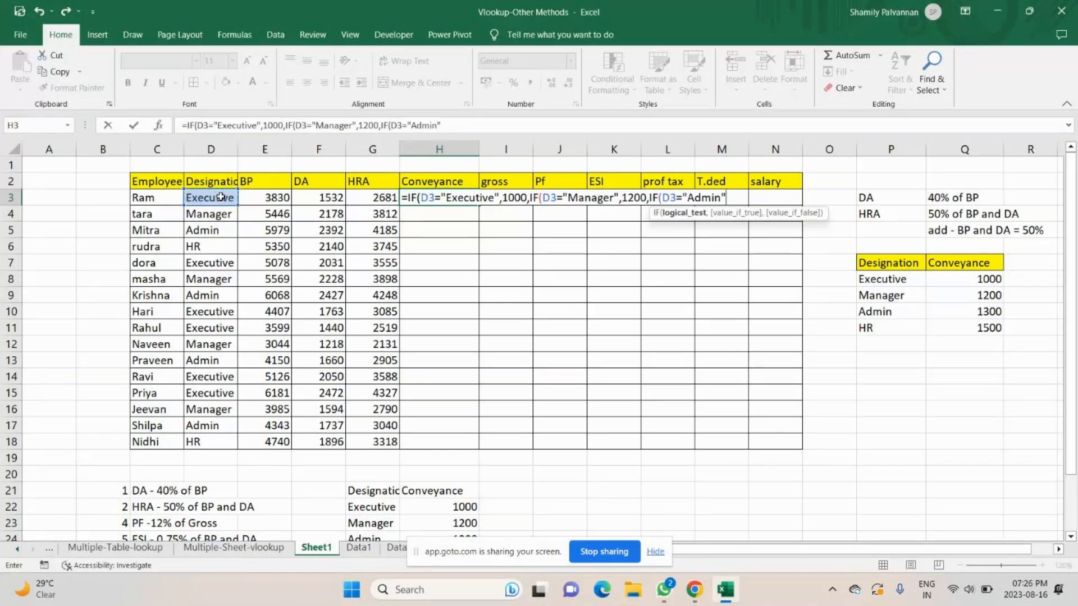
type(",1300")
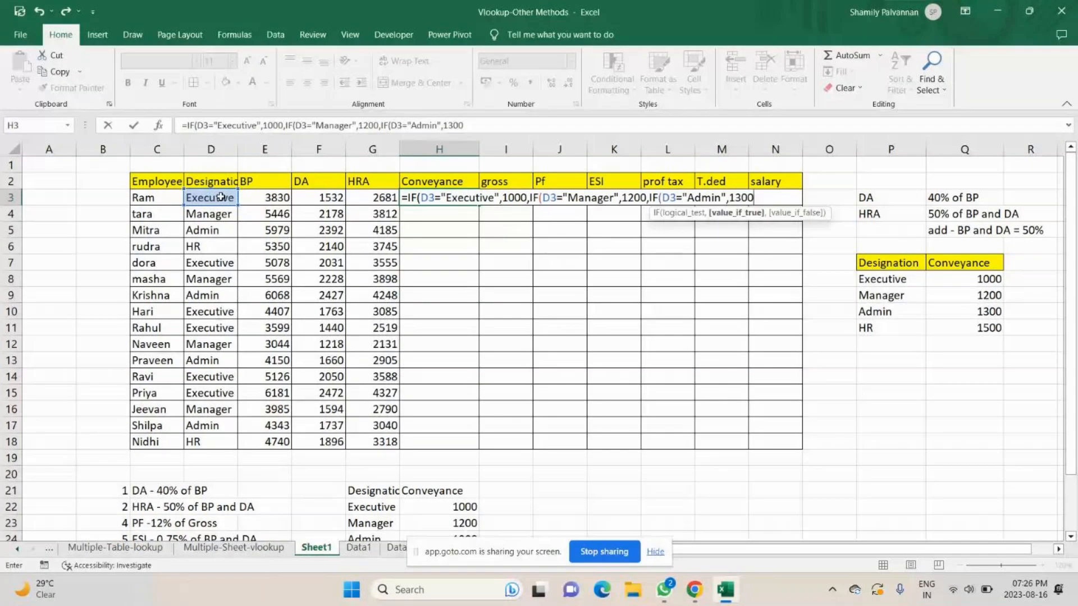
type(",")
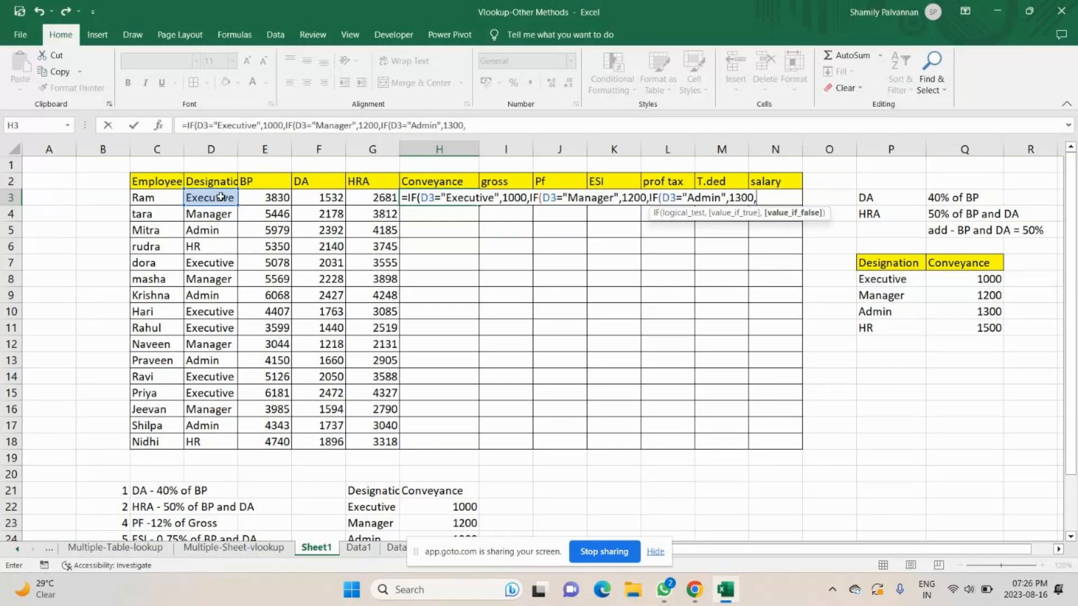
Complete the H3 formula with a nested IF returning 1500 for D3="HR", and fill it down the Conveyance column to row 18.
type("IF(")
left_click(221, 196)
type("=\"HR\"")
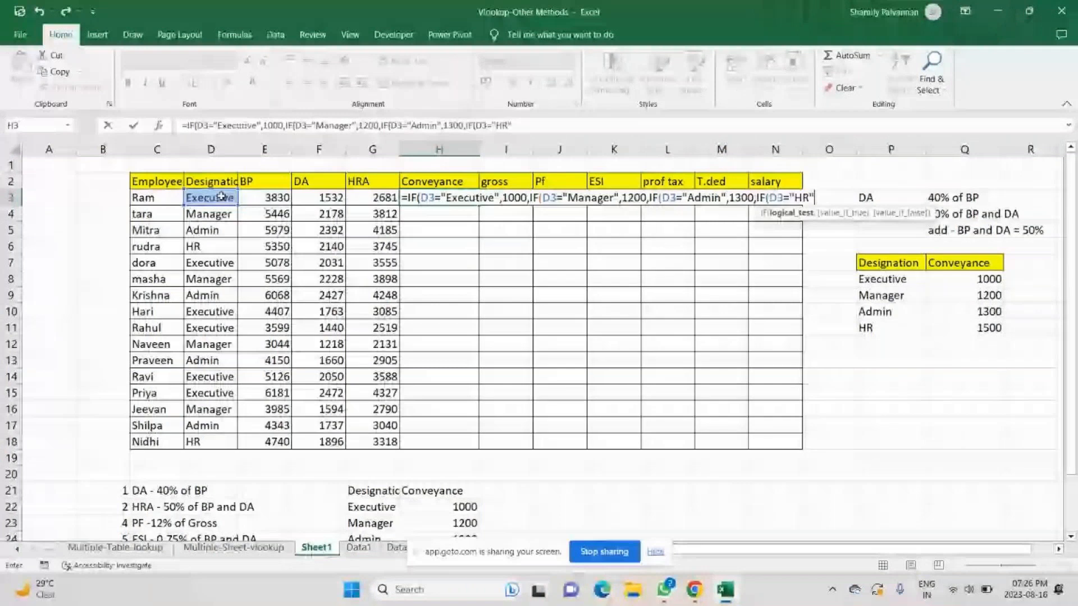
type(",1500")
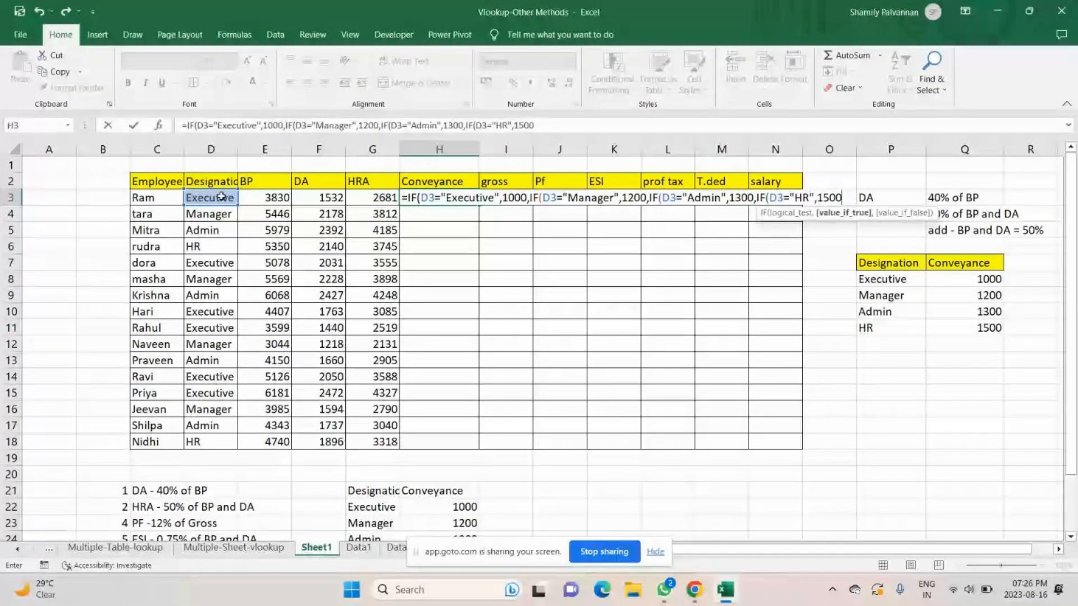
type(")))")
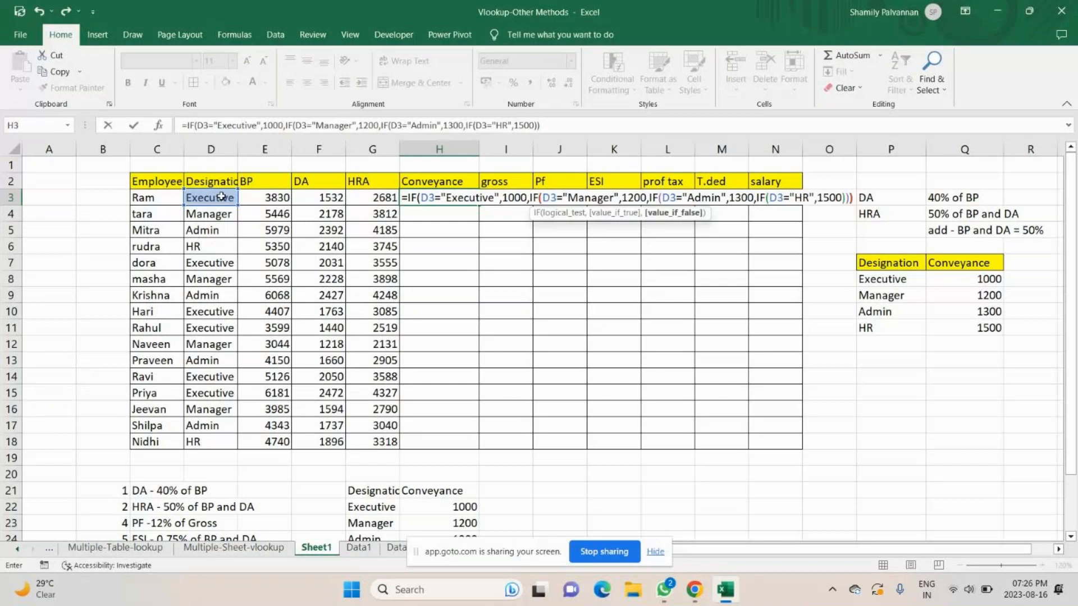
key("ctrl+Return")
double_click(477, 205)
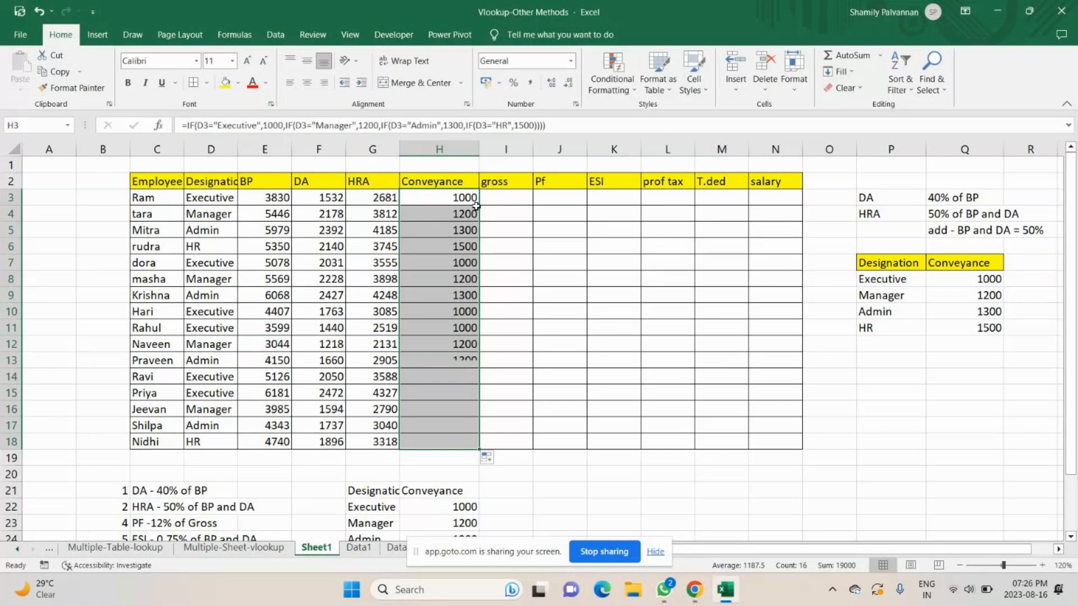
Check the Conveyance formula in H6 and compare the Conveyance column with the Designation entries in rows 3 to 18.
left_click(452, 242)
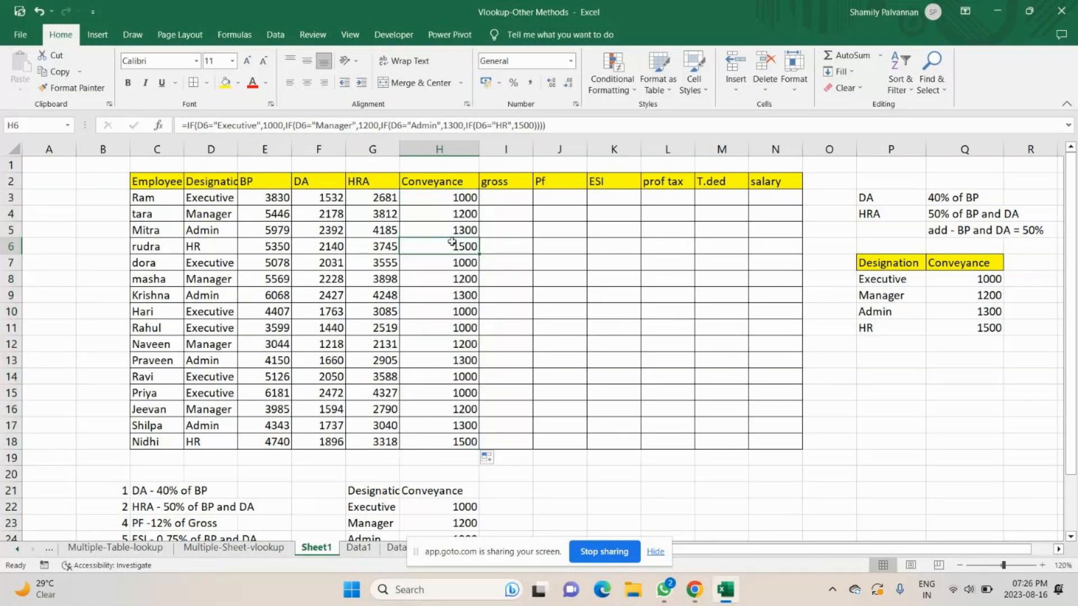
left_click(446, 198)
key("ctrl+shift+Down")
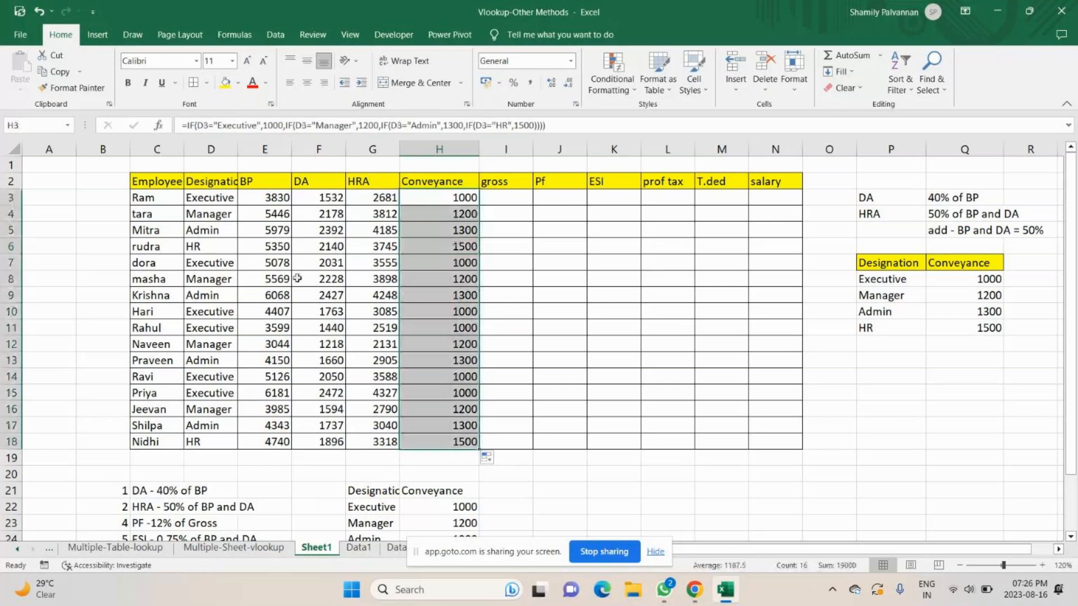
left_click(216, 199)
key("ctrl+shift+Down")
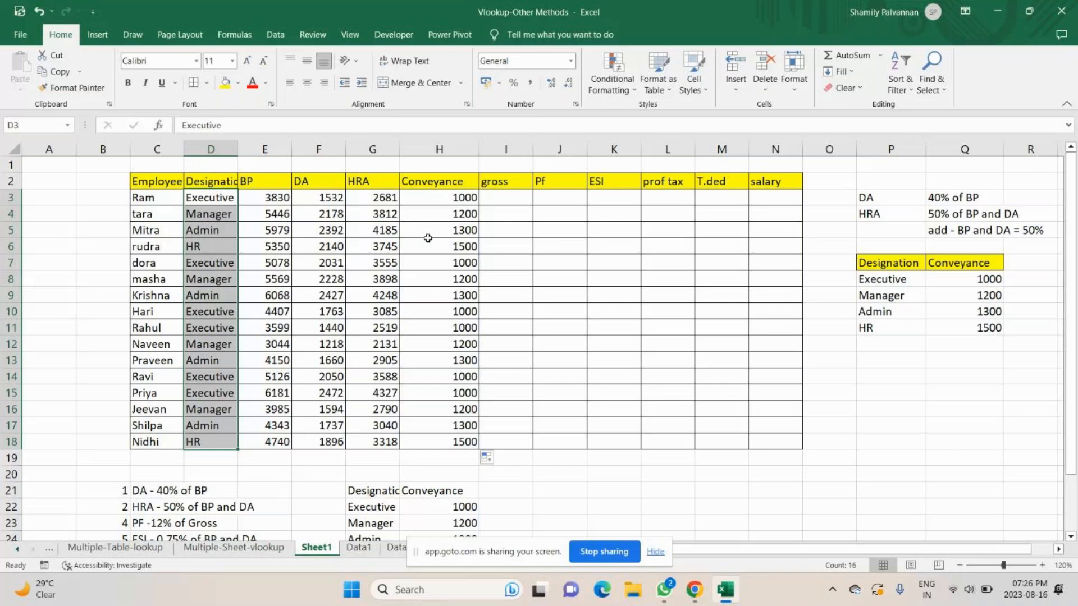
left_click(440, 194)
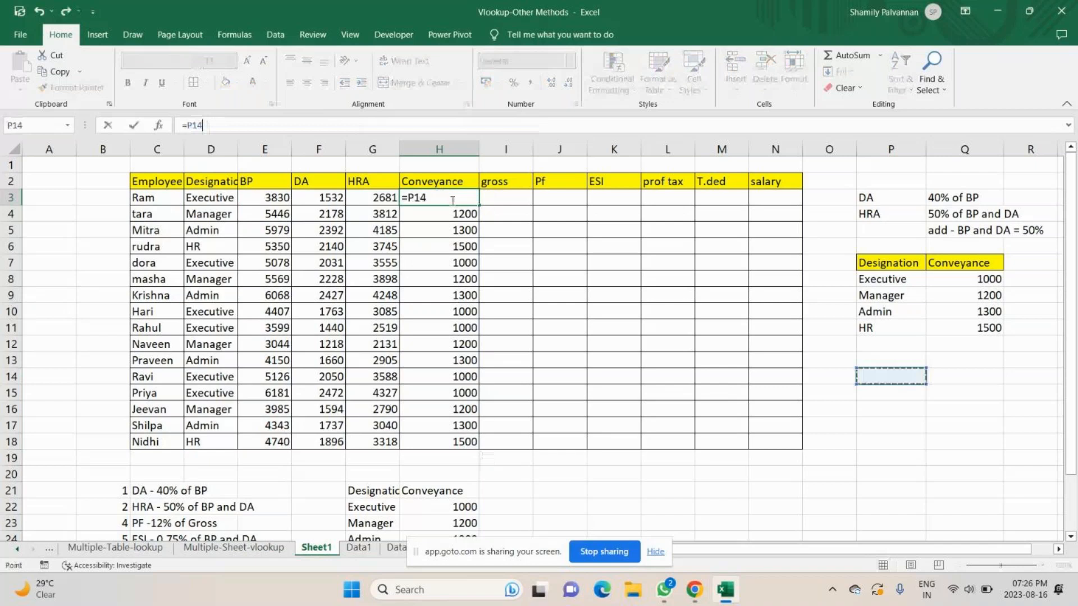
key("Return")
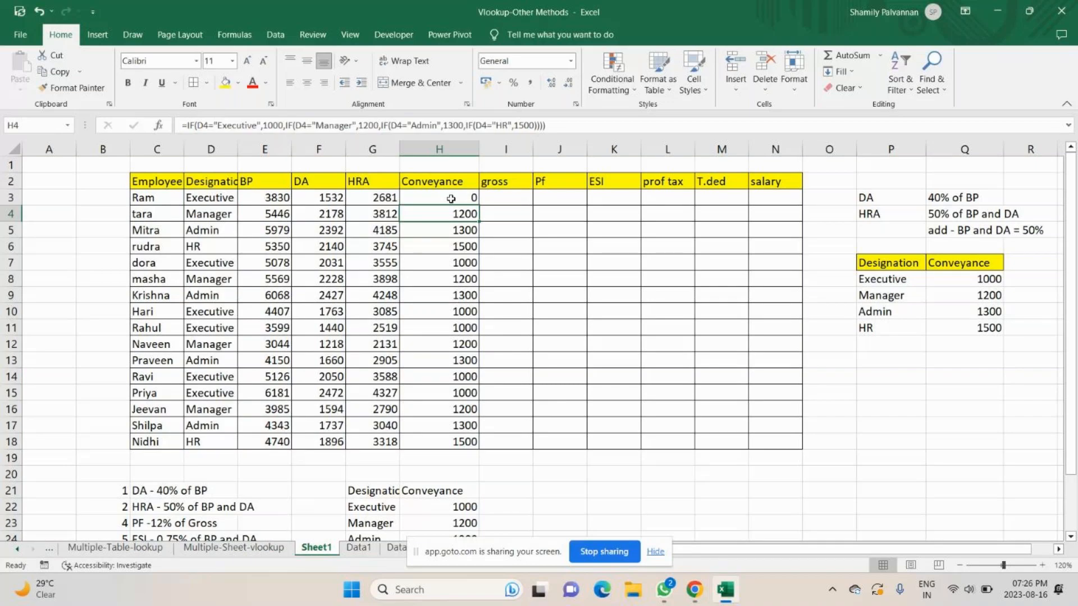
key("ctrl+z")
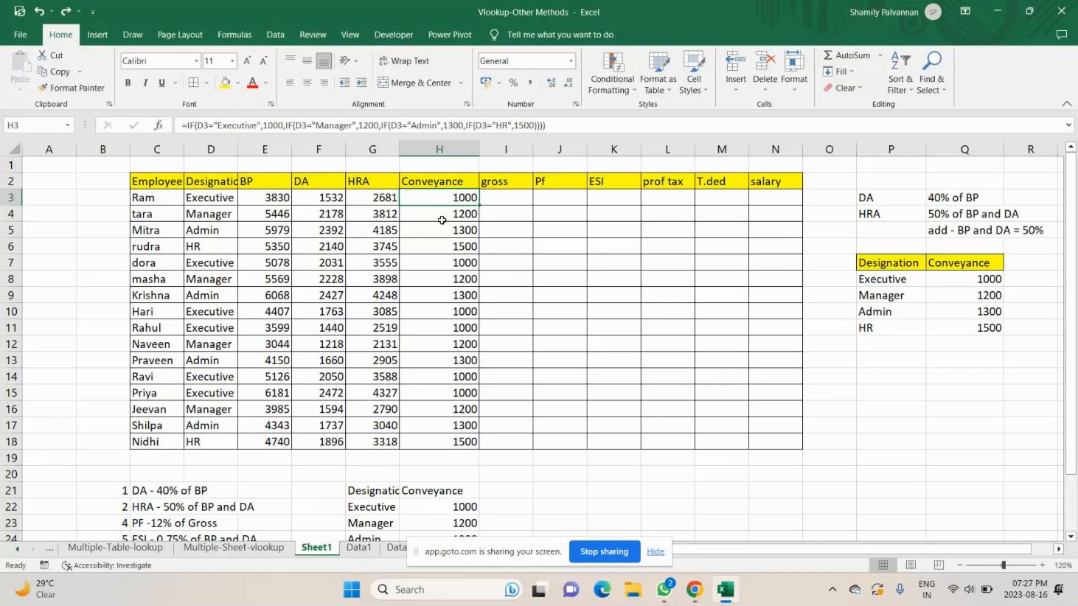
Copy the Conveyance header from H2 to B2 and autofit the width of column B.
left_click(443, 183)
key("ctrl+shift+Down")
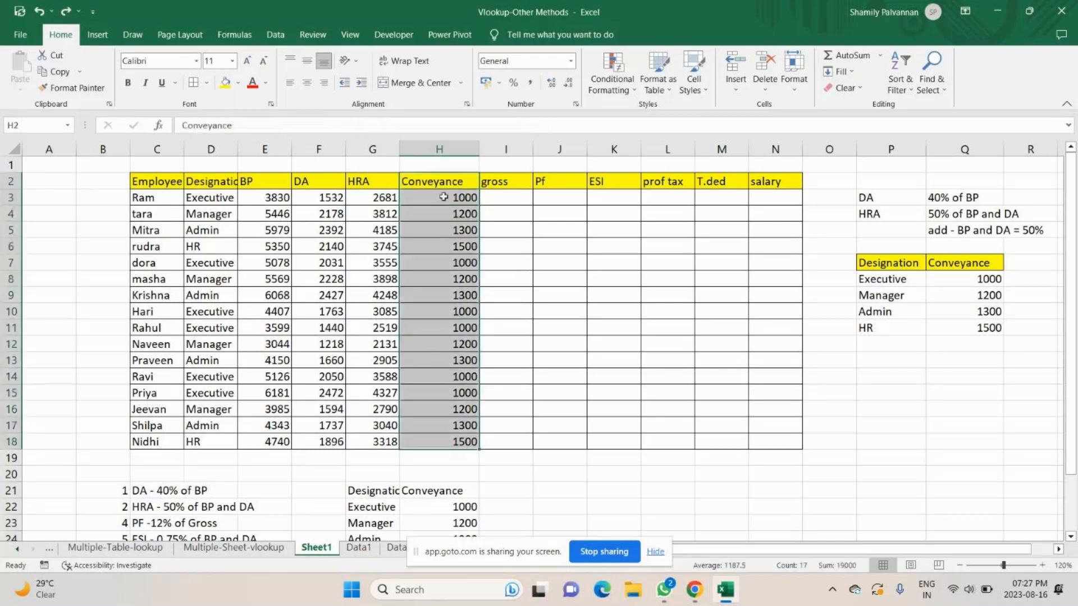
left_click(437, 183)
key("ctrl+c")
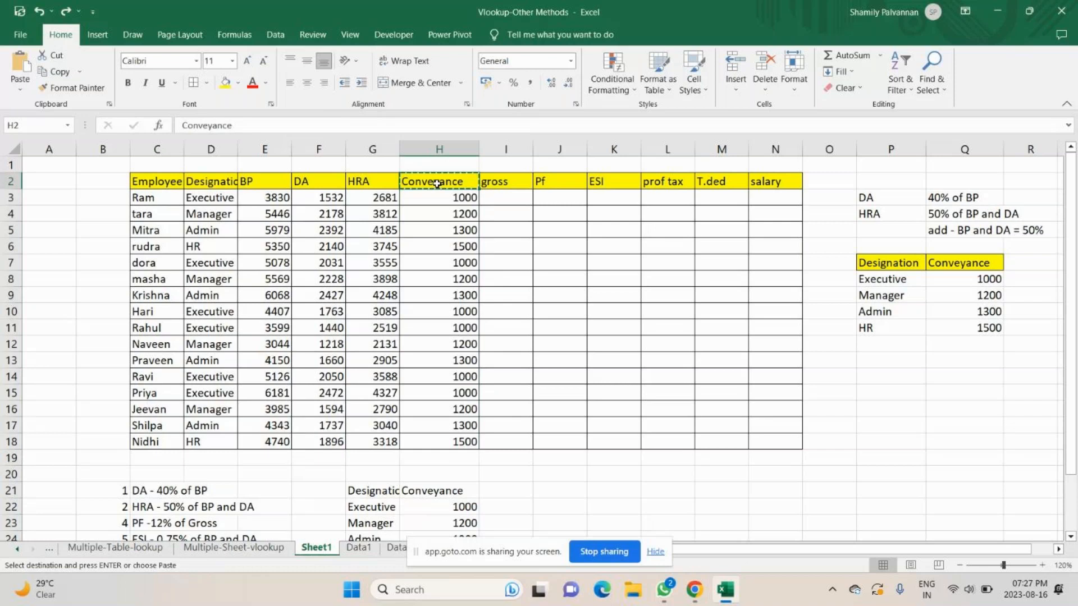
left_click(103, 182)
key("ctrl+v")
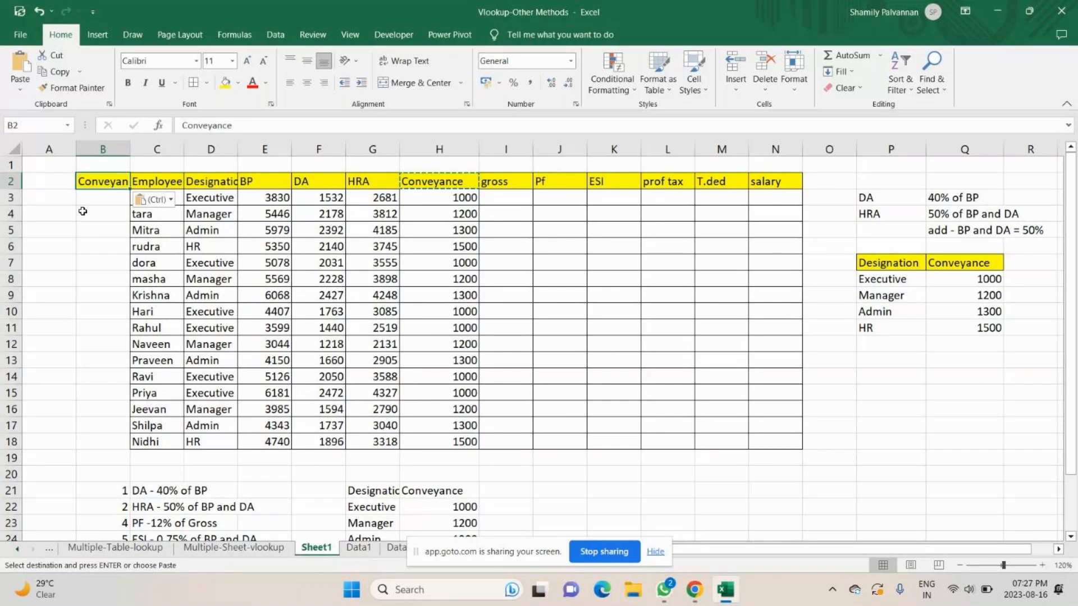
left_click_drag(103, 197, 102, 442)
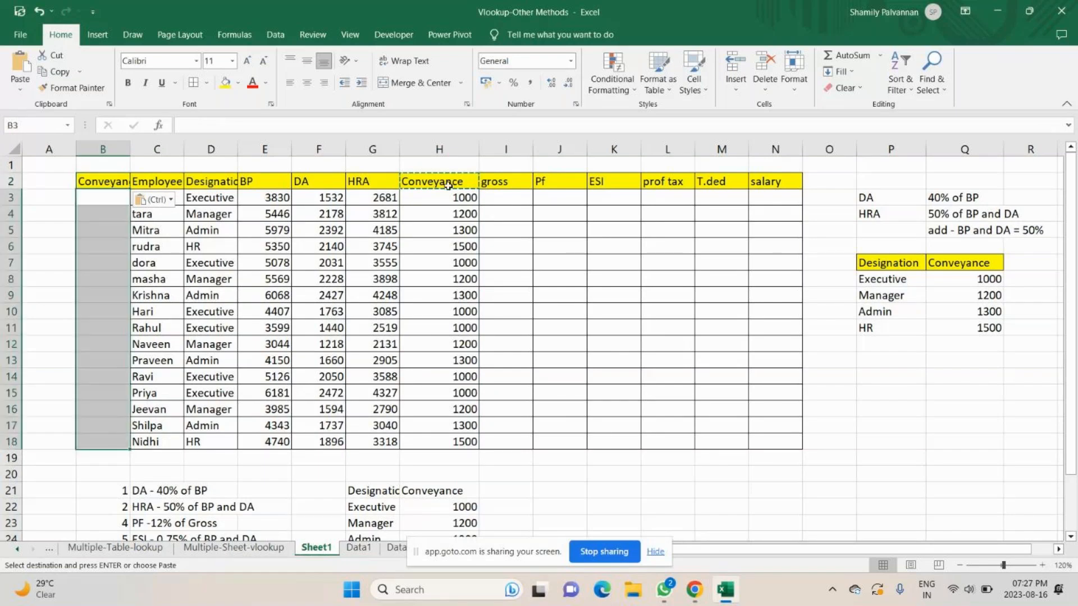
left_click(444, 197)
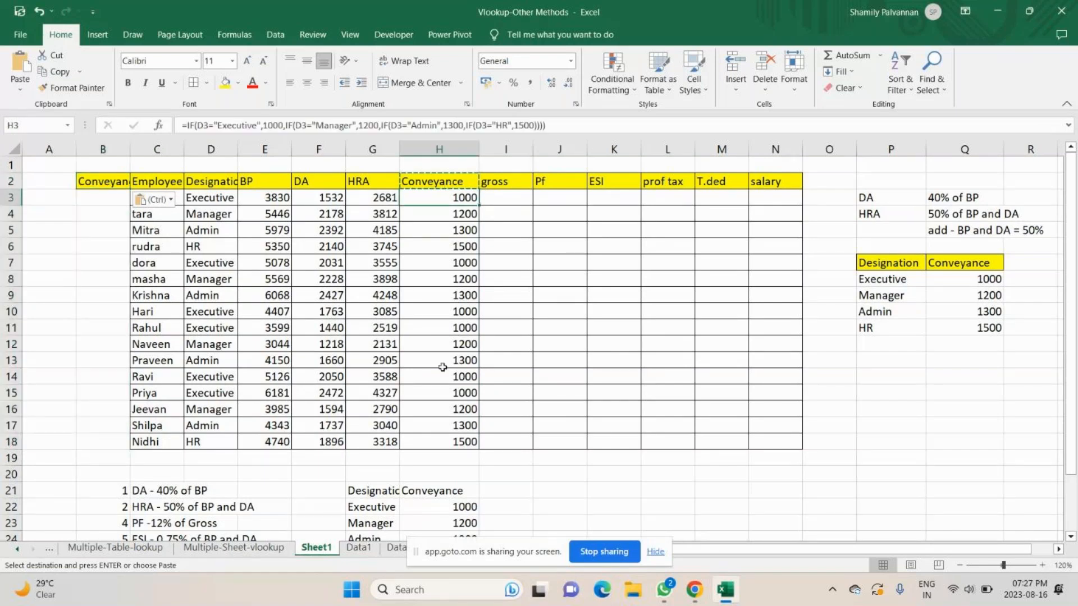
left_click(112, 198)
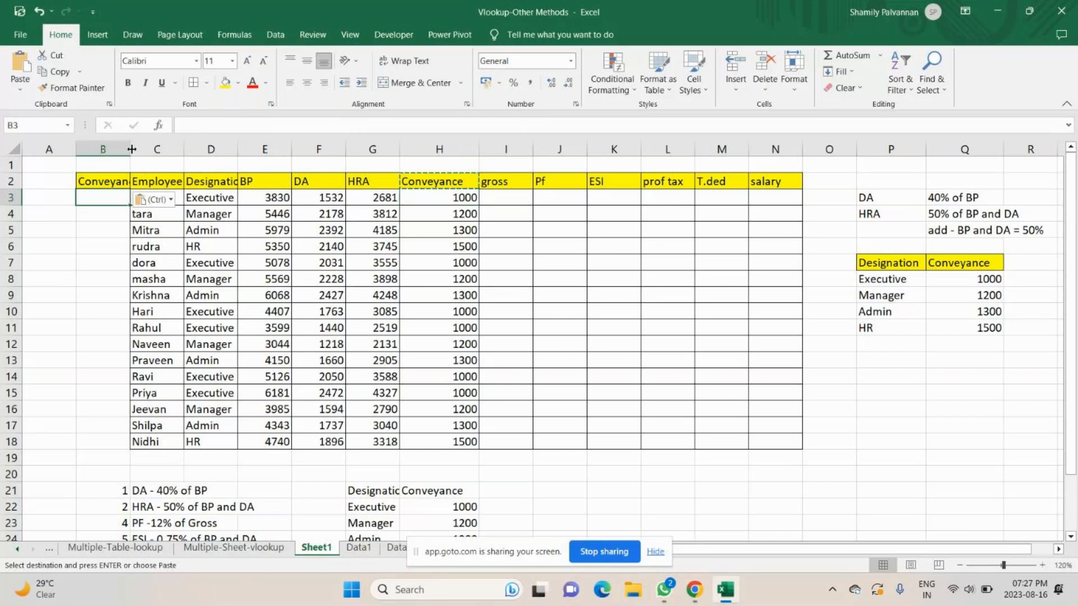
double_click(130, 148)
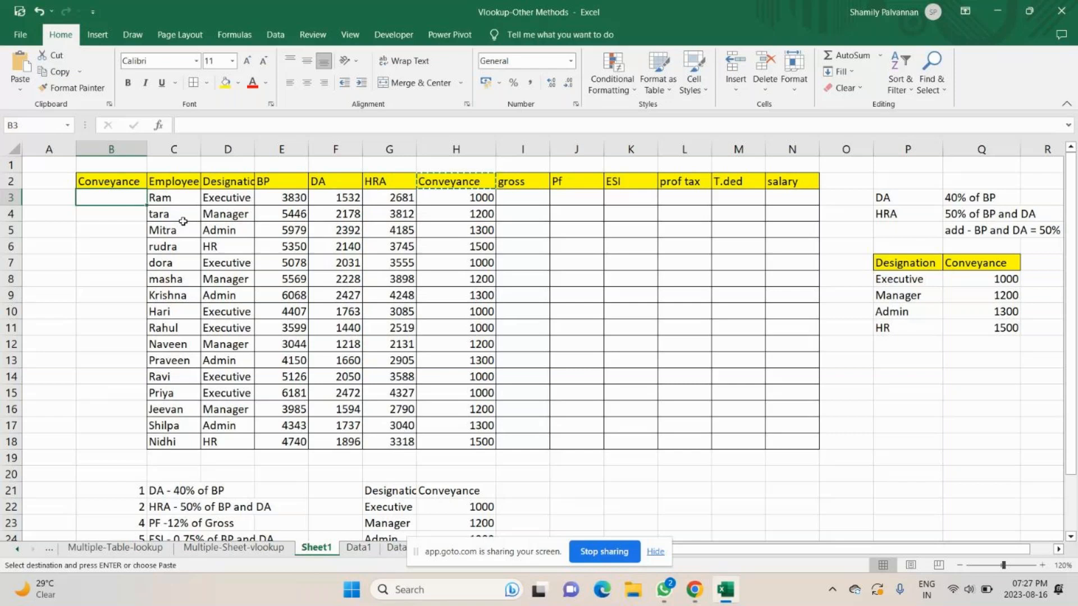
Enter =VLOOKUP(D3,$P$7:$Q$11,2,FALSE) in B3 and fill it down column B to row 18.
type("=VLOOKUP(")
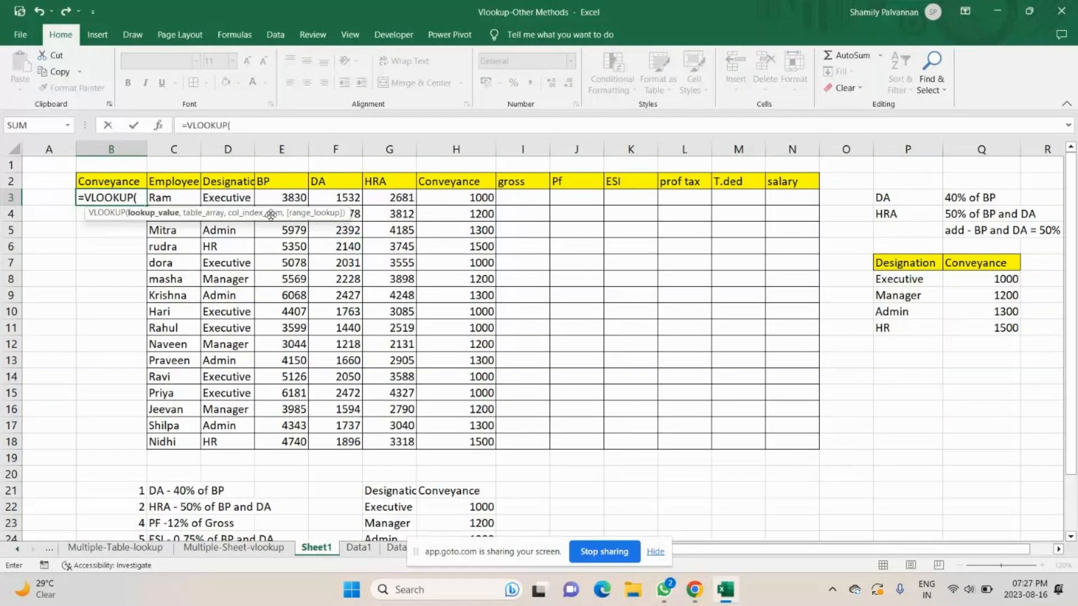
left_click(235, 198)
type(",")
left_click_drag(901, 263, 994, 339)
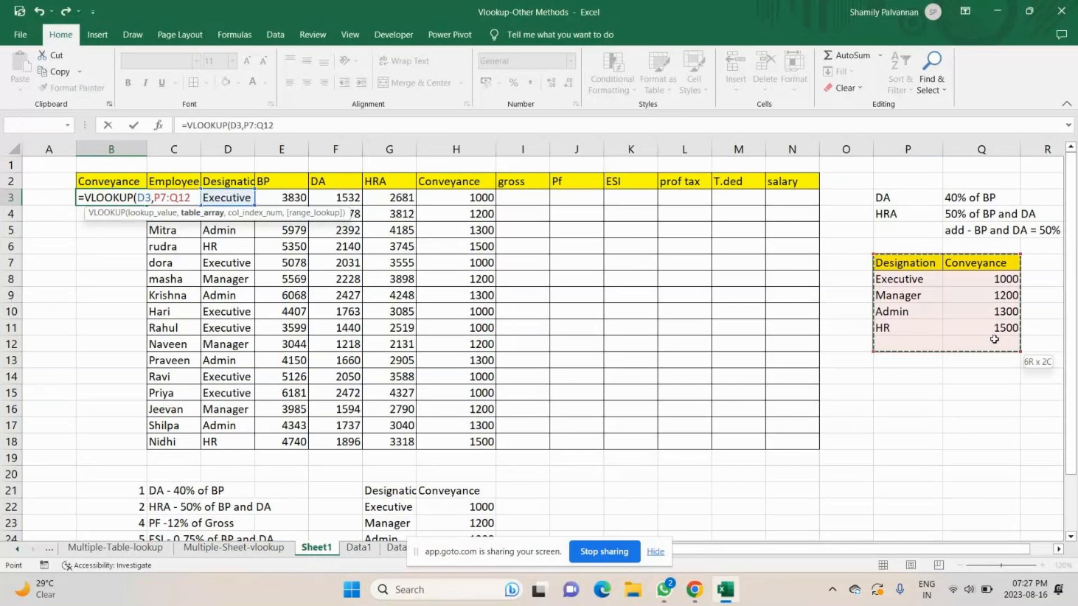
left_click_drag(994, 339, 994, 328)
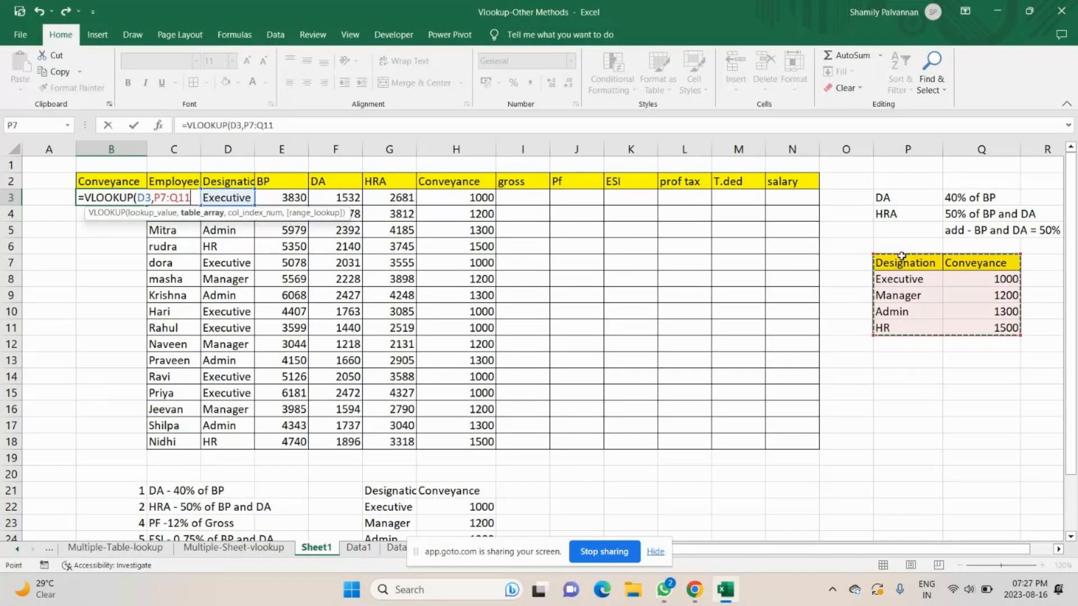
key("F4")
type(",")
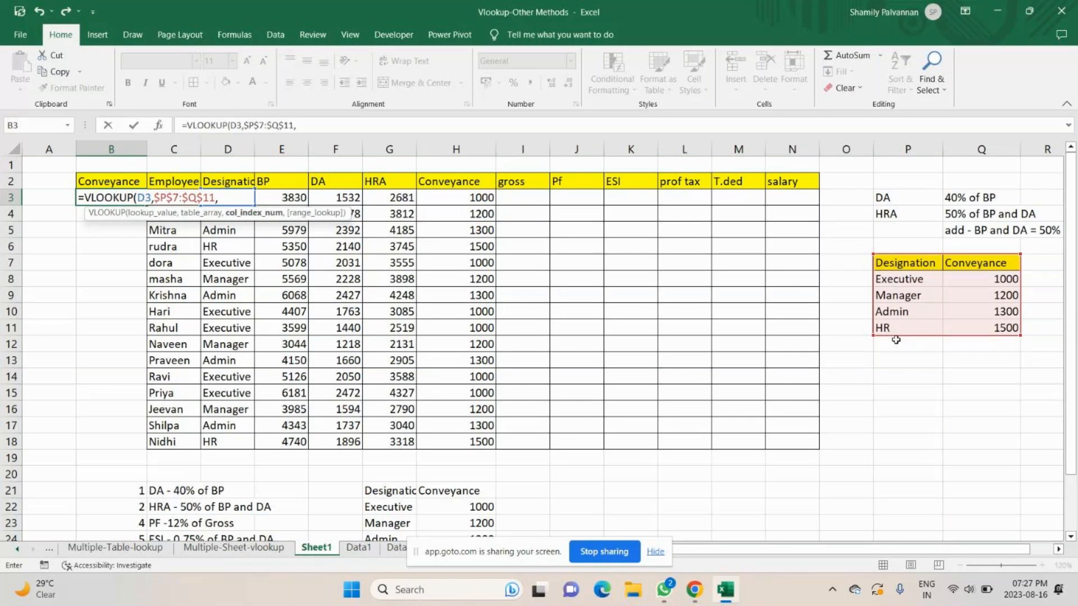
type("2")
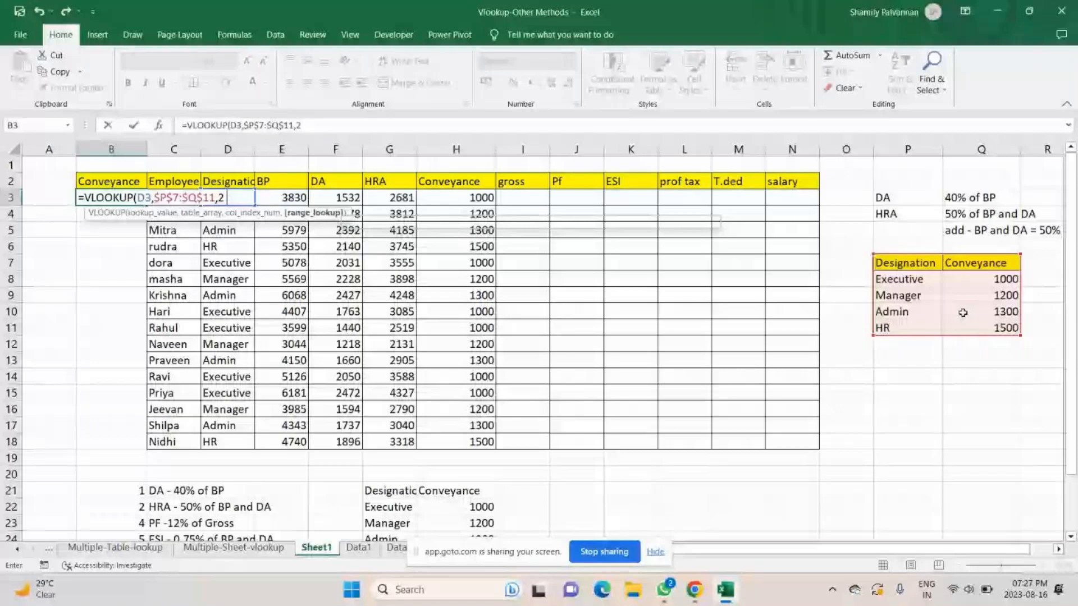
type(",FALSE")
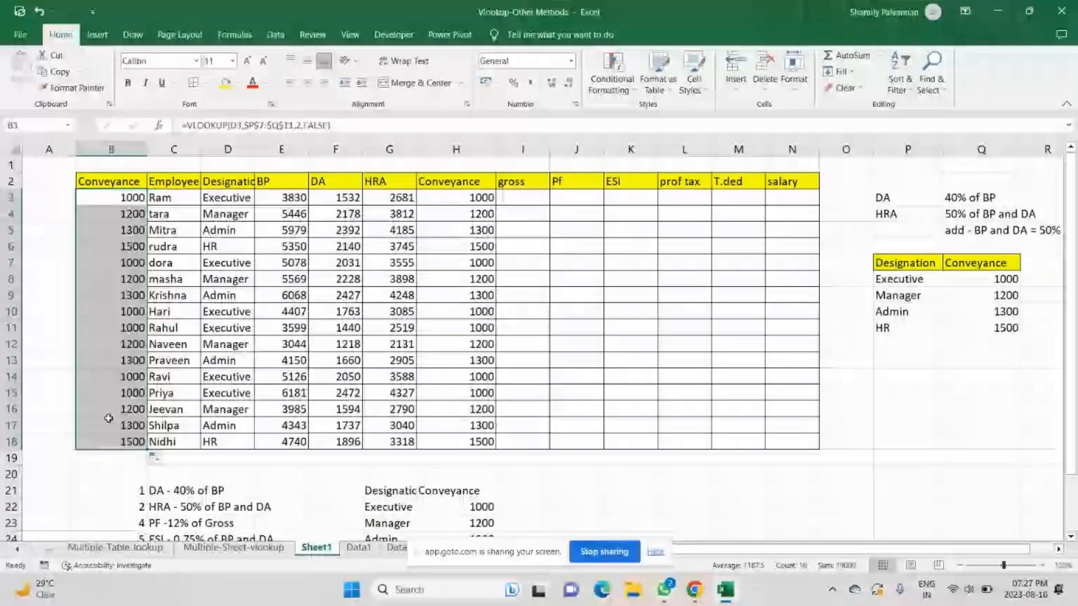
Rename the copied Conveyance header in B2 as Conveyance1.
left_click(135, 197)
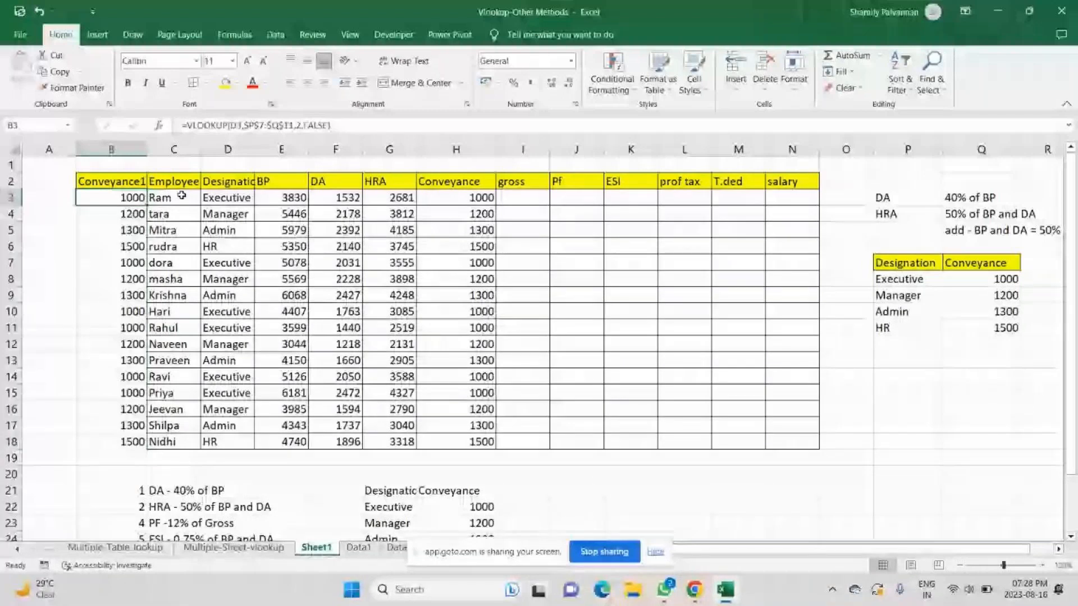
left_click(470, 181)
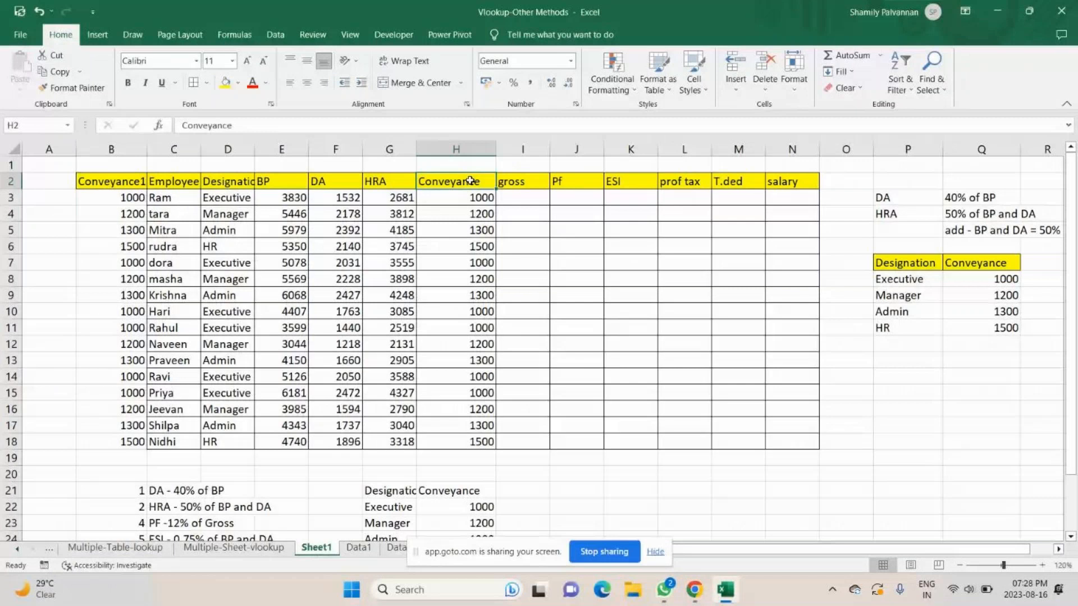
left_click(116, 181)
key("BackSpace")
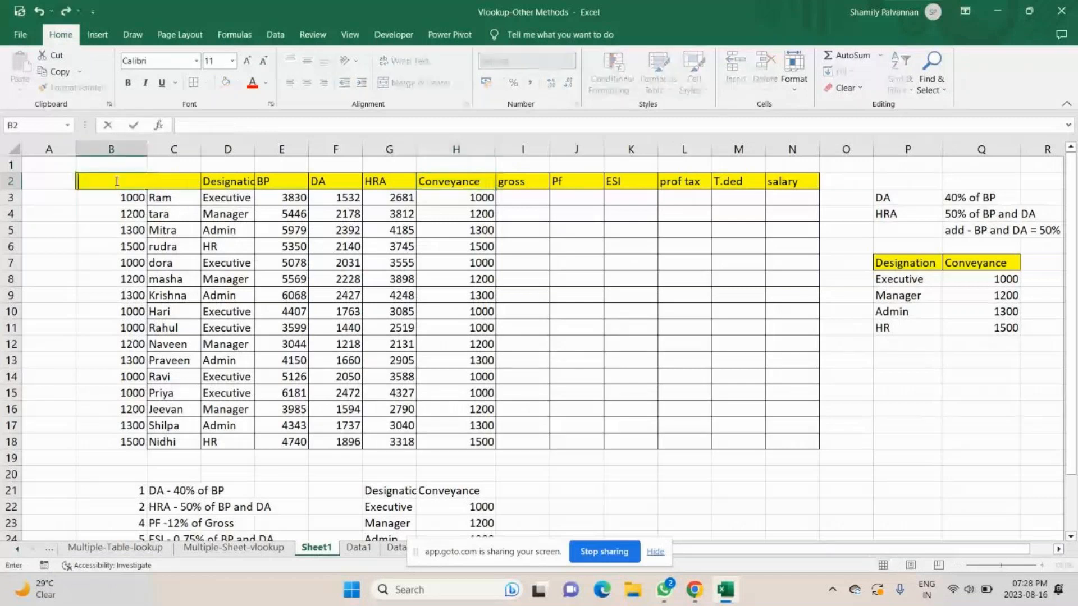
key("Return")
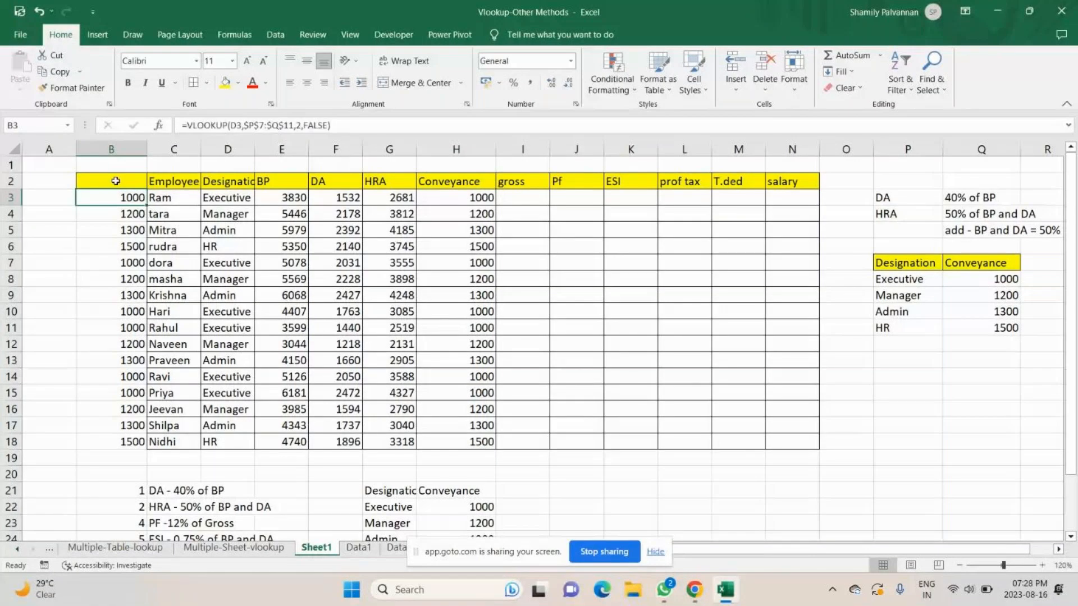
key("ctrl+z")
key("ctrl+z")
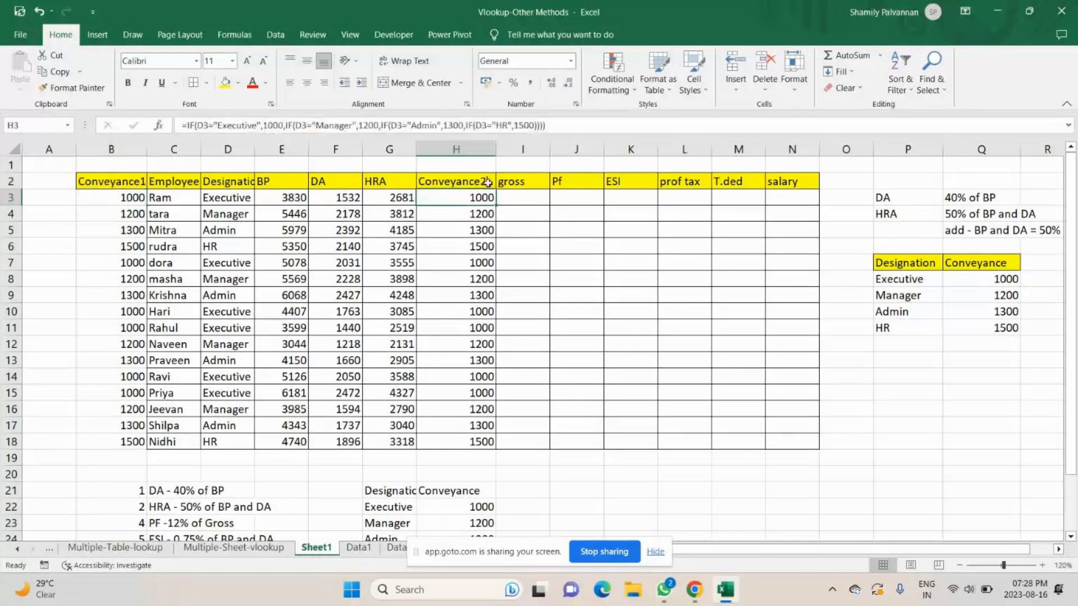
Rename the header in H2 as Conveyance2.
double_click(487, 182)
type("\\")
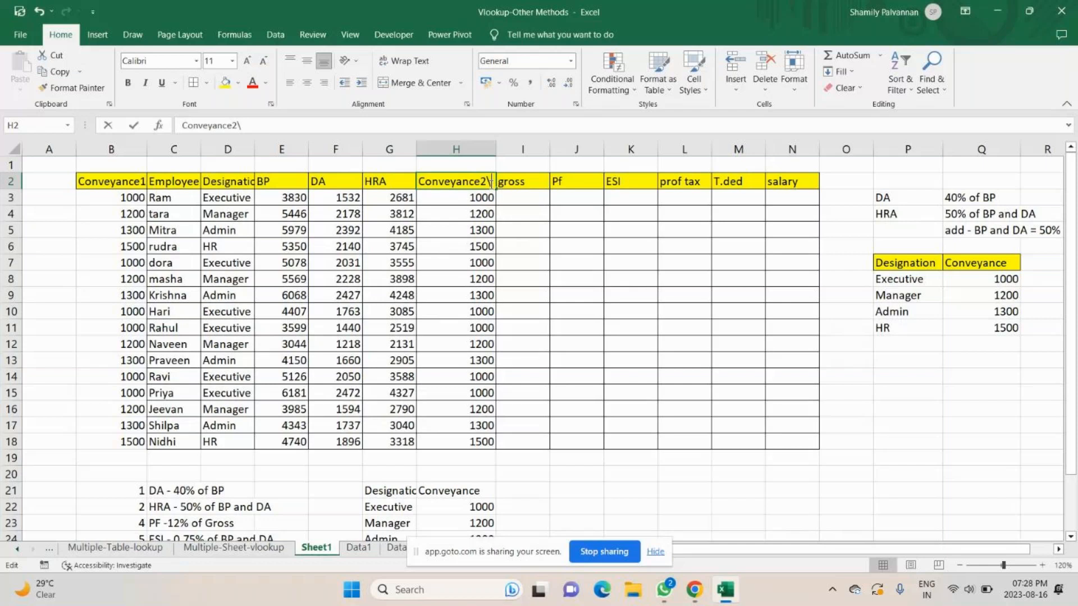
key("BackSpace")
Calculate gross in I3 with =SUM(E3:H3), fill it down to row 18 and show the column without decimals.
left_click(524, 204)
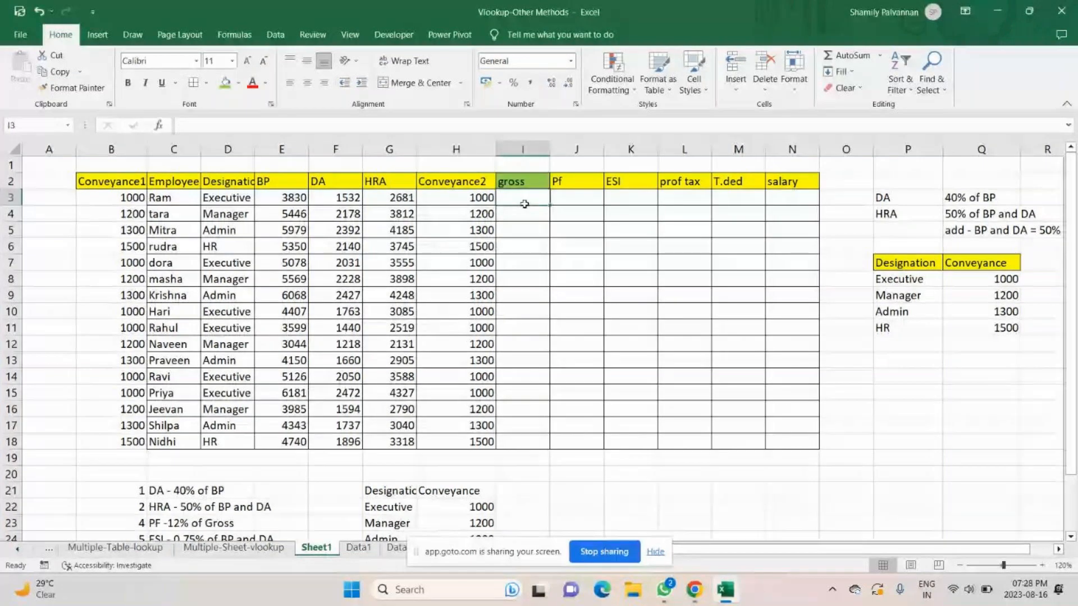
type("=su")
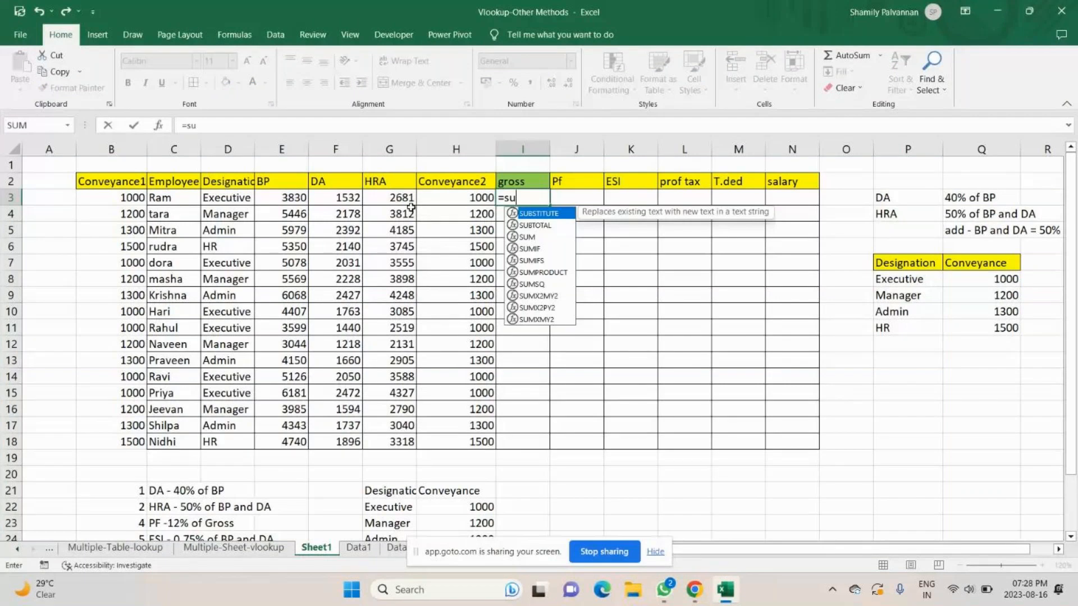
type("m")
key("Tab")
left_click_drag(283, 198, 447, 201)
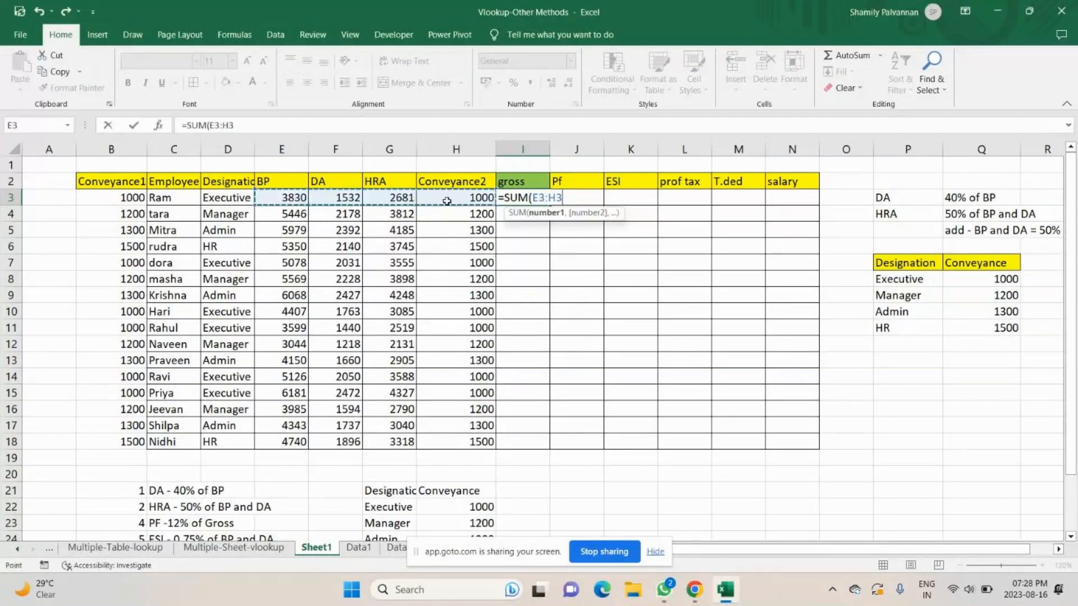
type(")")
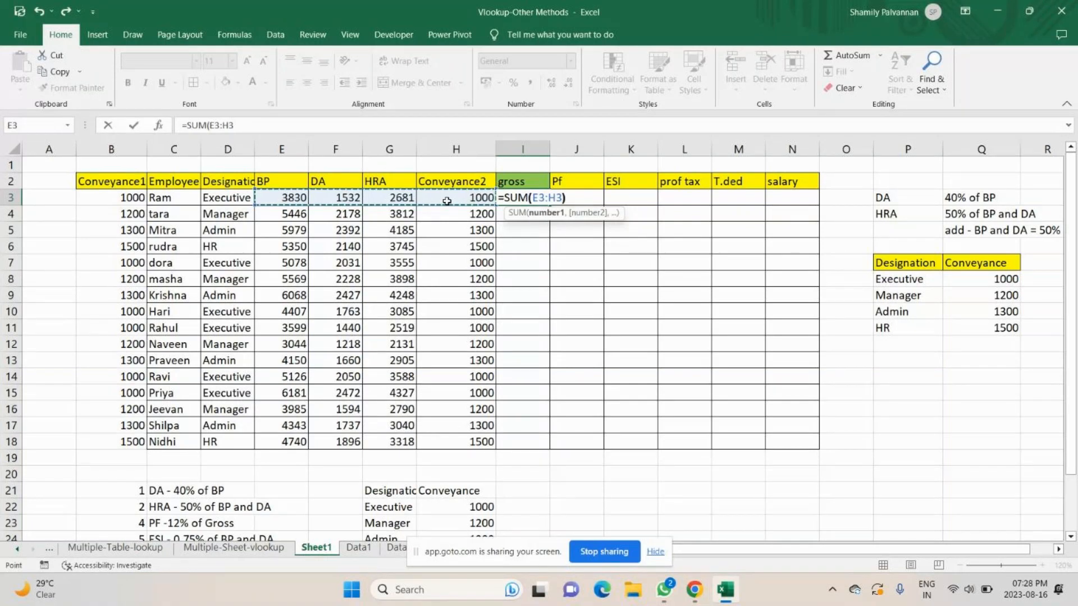
key("ctrl+Return")
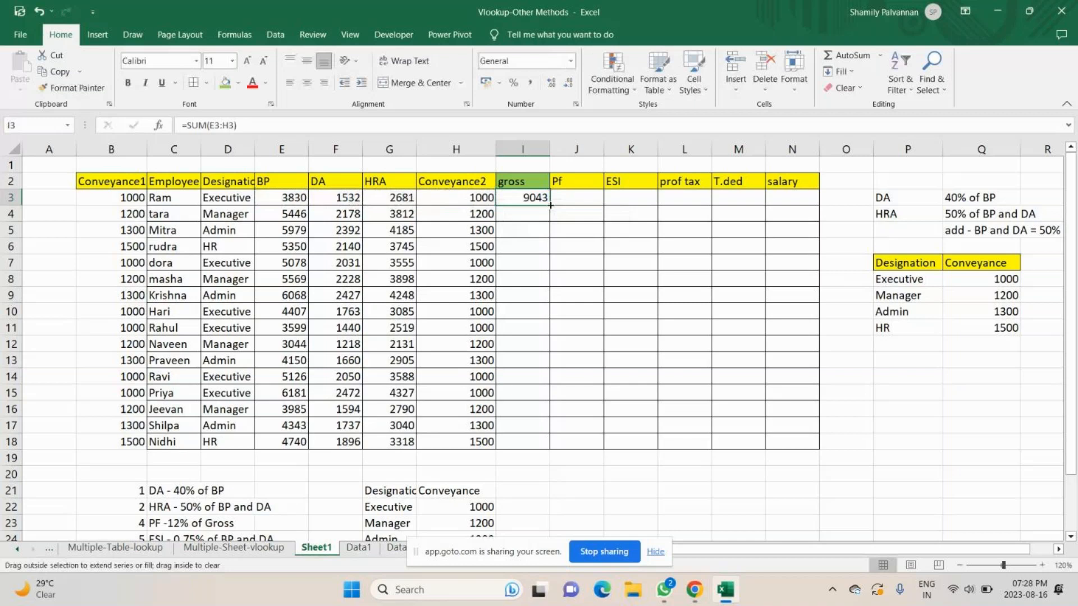
double_click(550, 206)
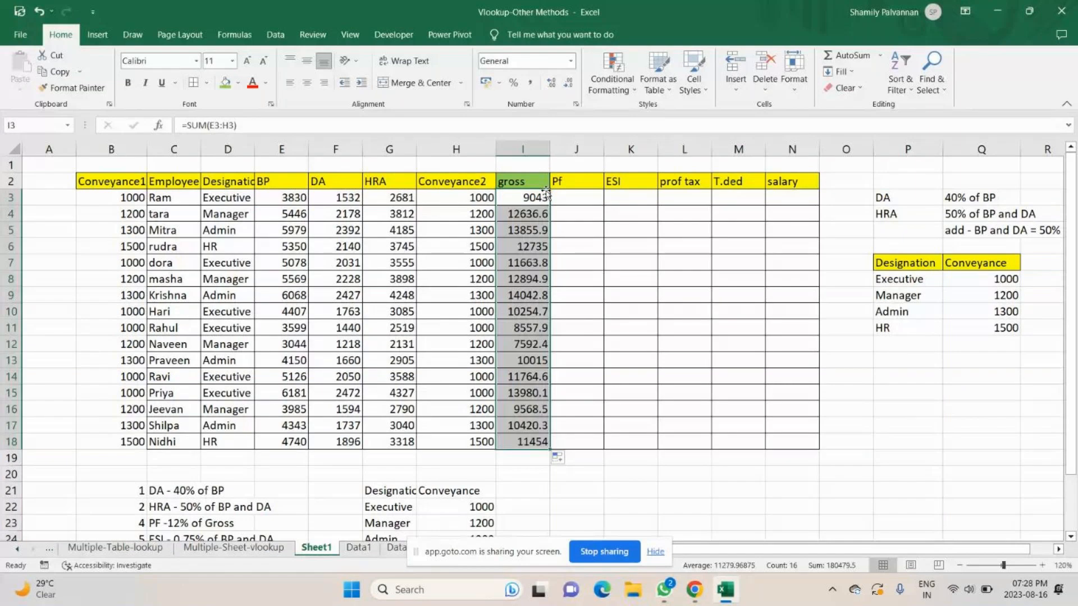
left_click(569, 82)
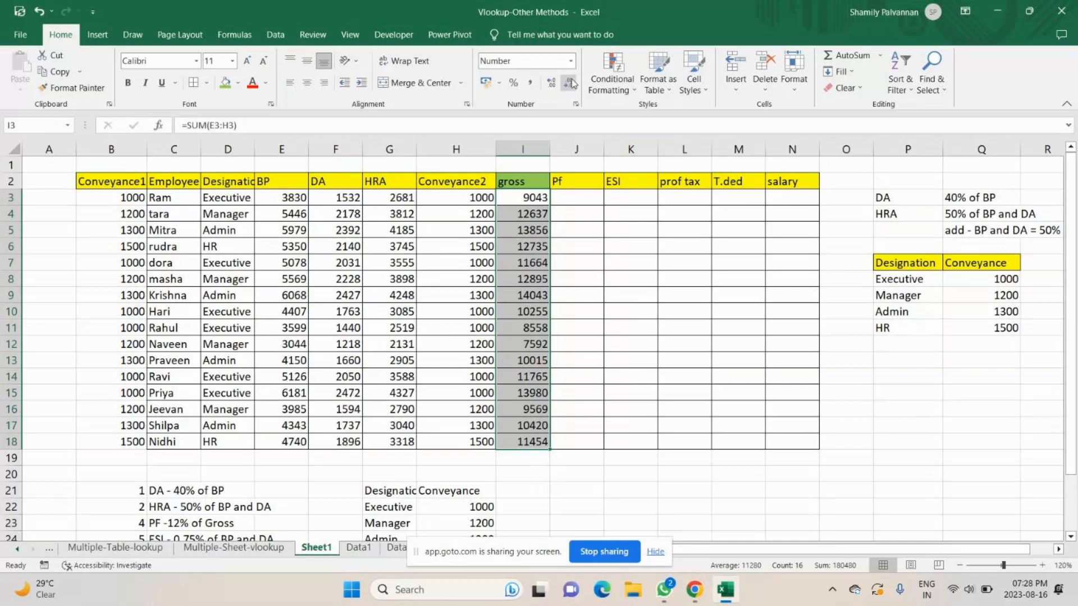
Label P13 as PF and begin its rule in Q13 with "12% of BP".
left_click(928, 356)
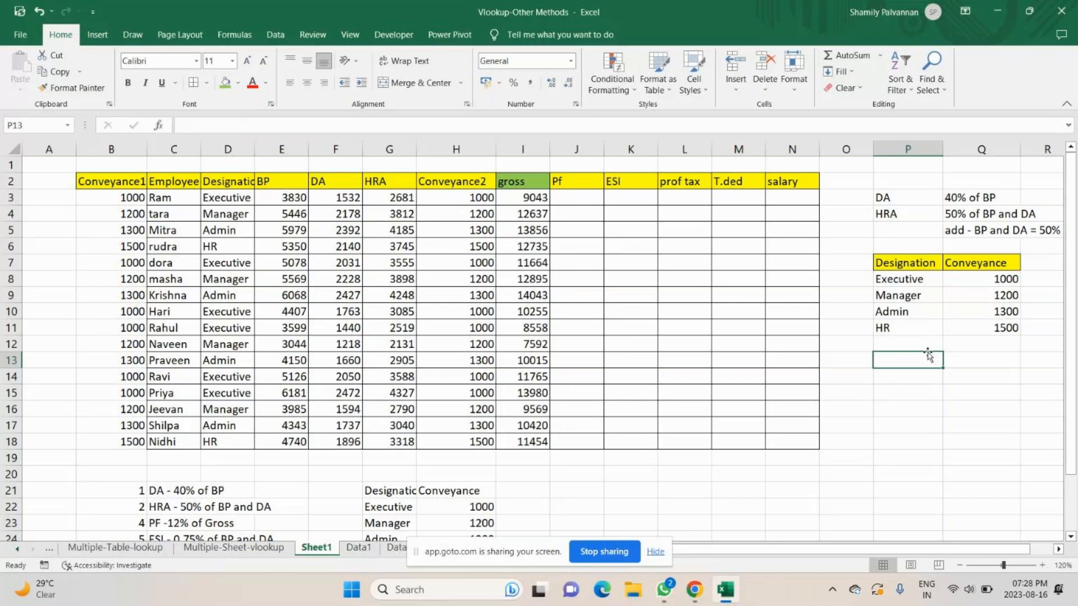
type("PF")
key("Tab")
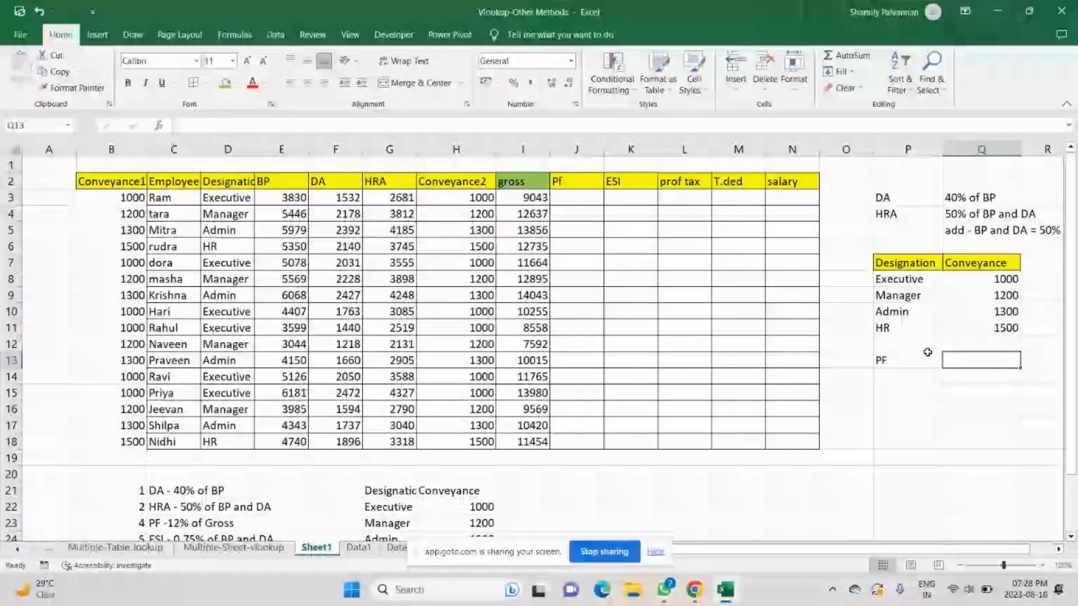
type("12% of B")
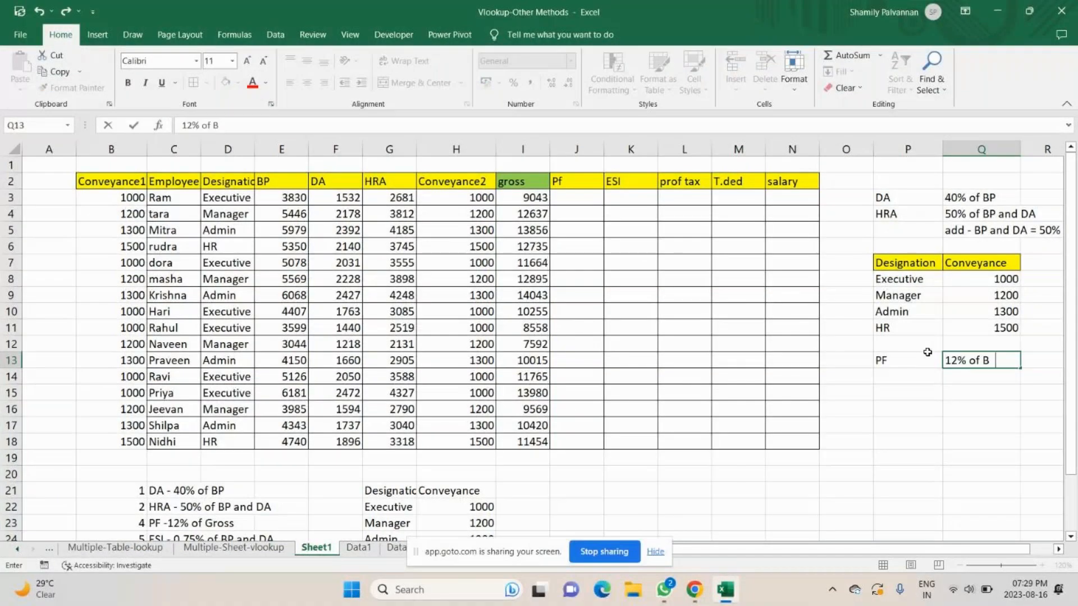
key("BackSpace")
type("P")
Extend the PF rule in Q13 with the condition wording ", if the Gross is".
scroll(240, 548, "down", 3)
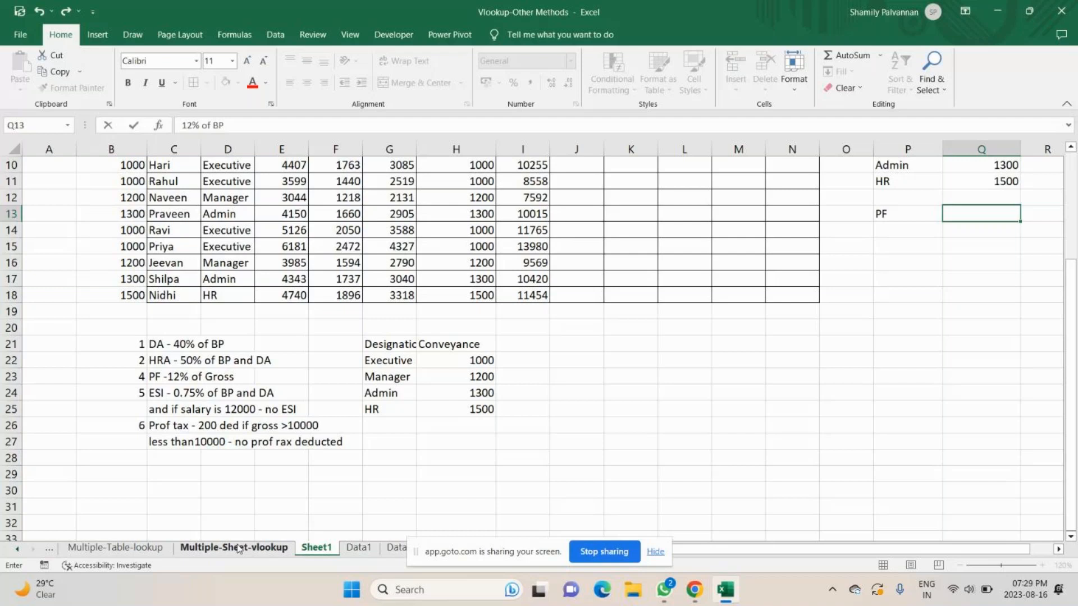
scroll(822, 485, "up", 3)
type(", if")
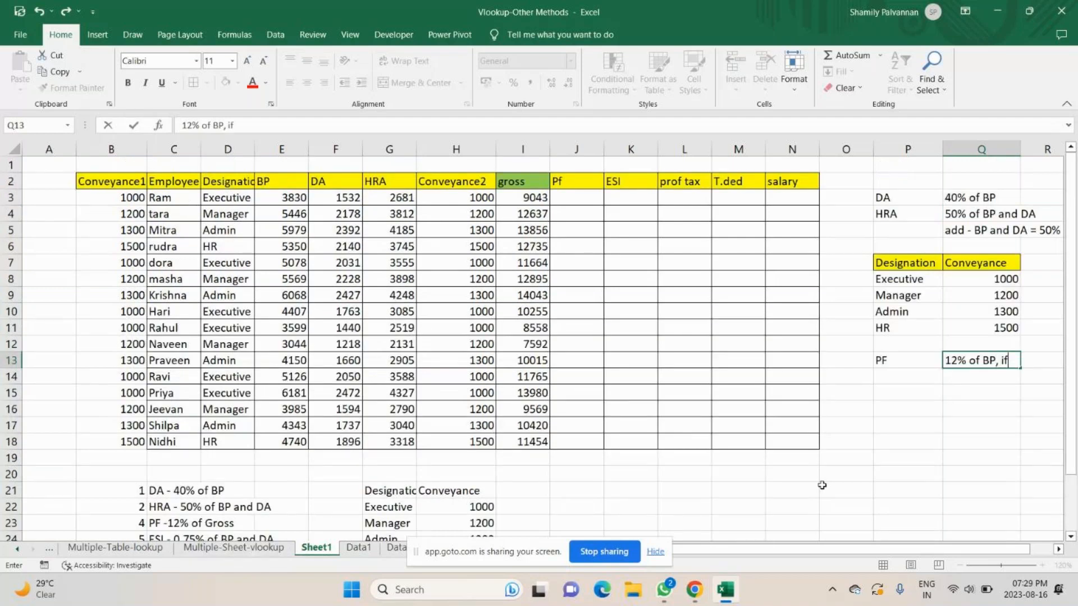
type(" the sa")
key("BackSpace")
key("BackSpace")
type("Gross is")
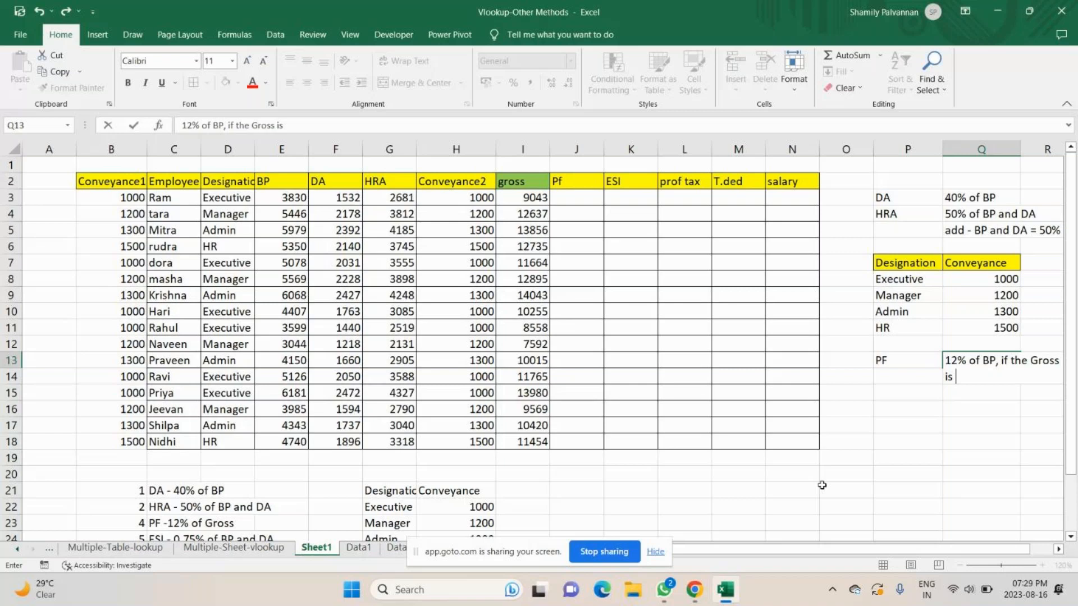
Complete the PF rule in Q13 with the gross threshold ">=11000".
type(">1000")
type("0")
key("BackSpace")
key("BackSpace")
key("BackSpace")
key("BackSpace")
key("BackSpace")
type("=1100")
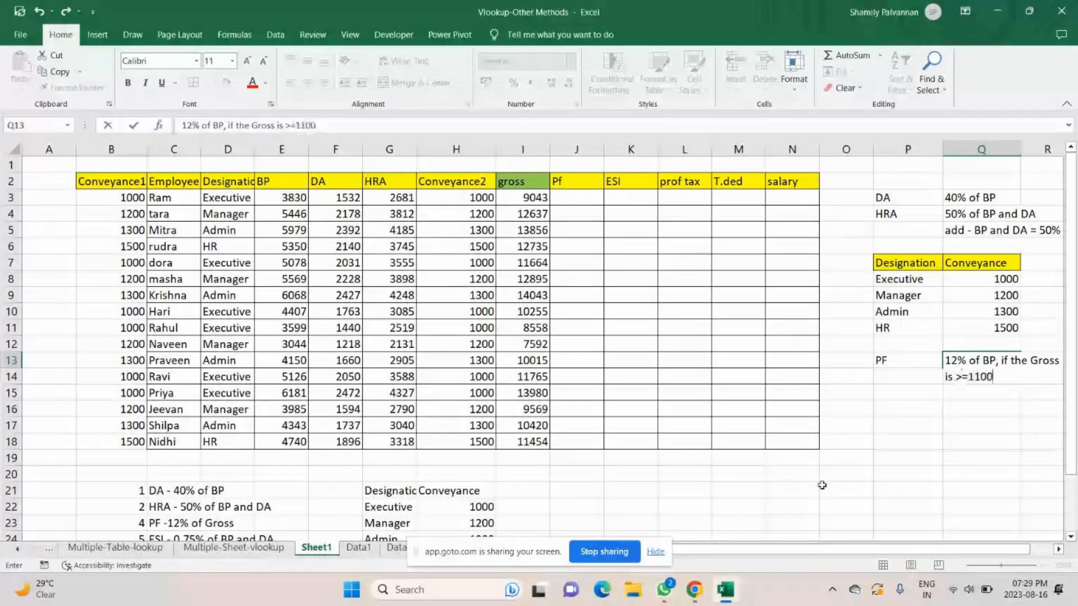
type("0")
key("Return")
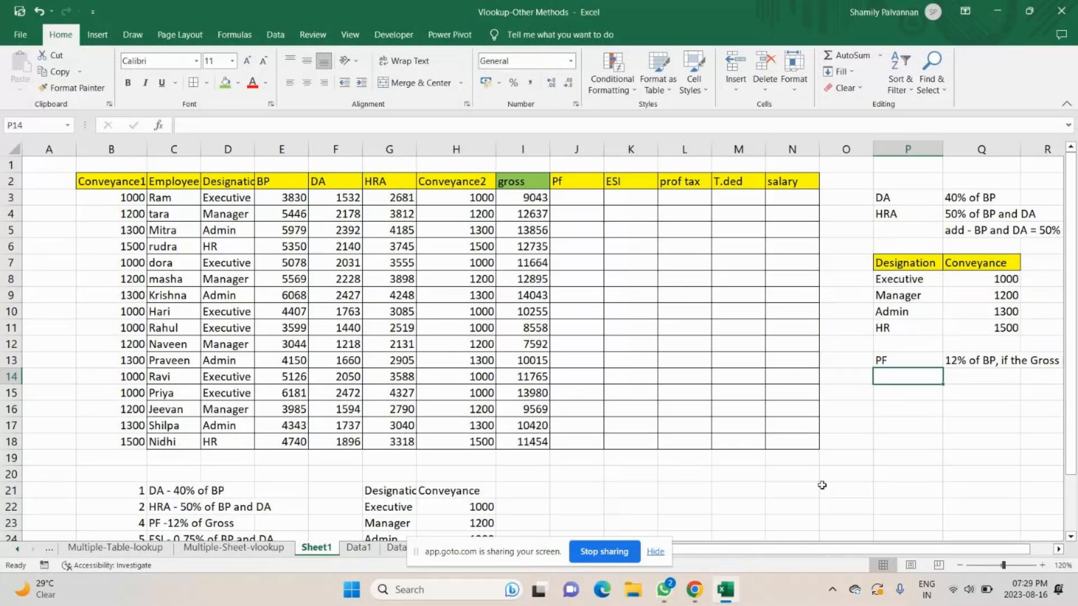
Add the second PF rule "<11000, then PF is 0" in Q14.
left_click_drag(909, 550, 932, 551)
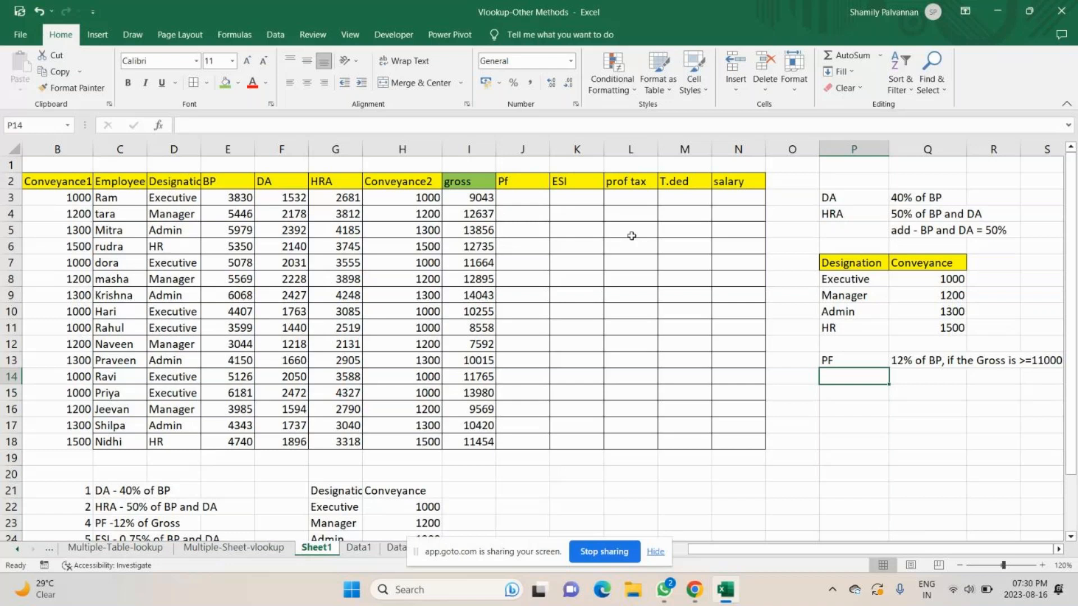
left_click(514, 197)
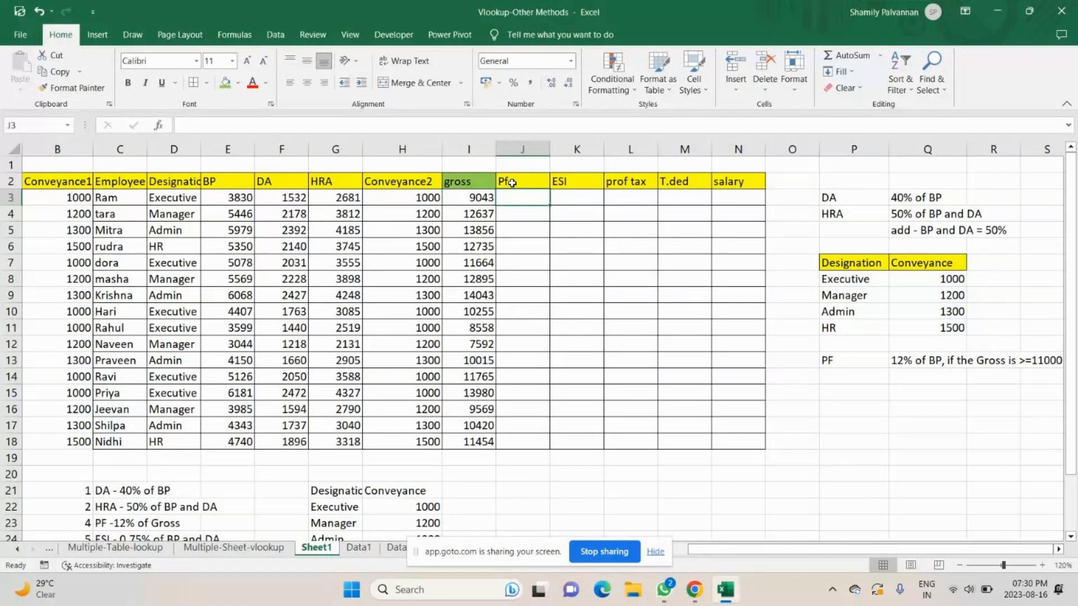
left_click(948, 361)
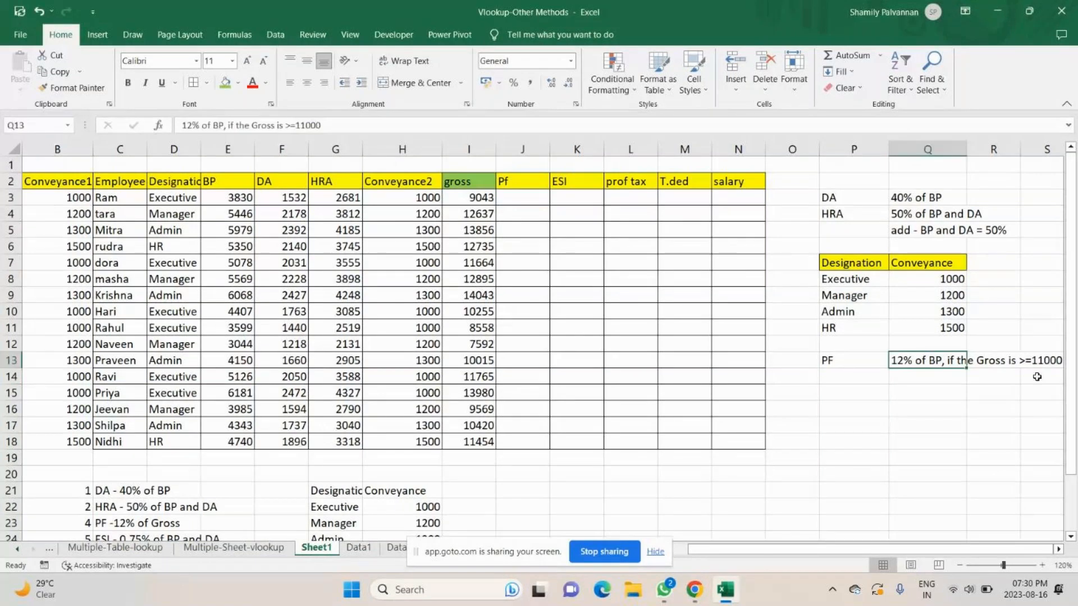
left_click(909, 378)
type("<")
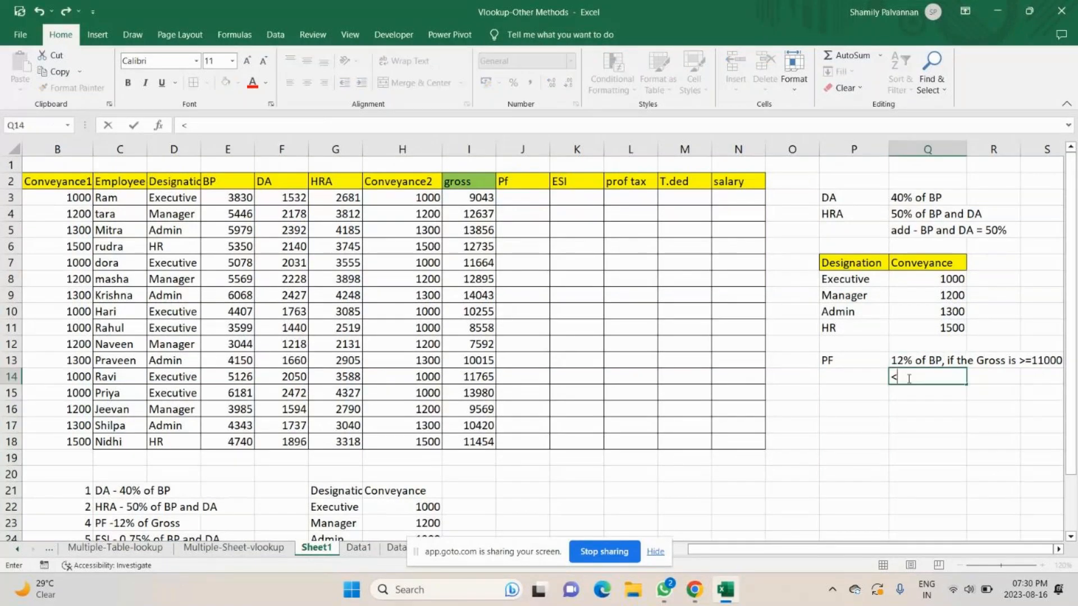
type("11000, then")
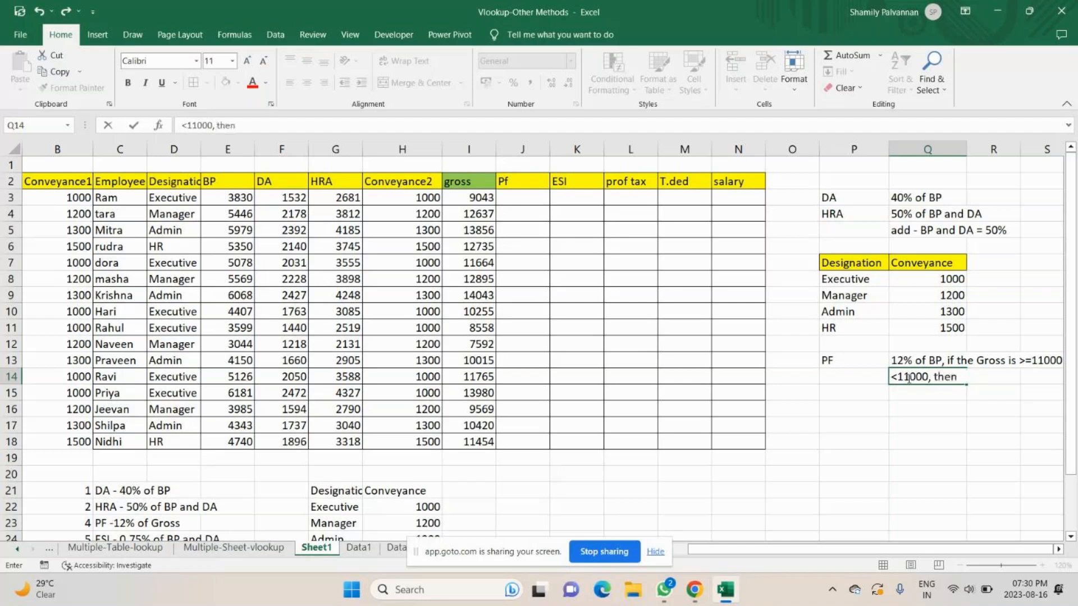
type(" PF is ")
type("0")
Enter the PF formula =IF(I3>=11000,E3*12%,0) in J3.
left_click(528, 197)
type("=")
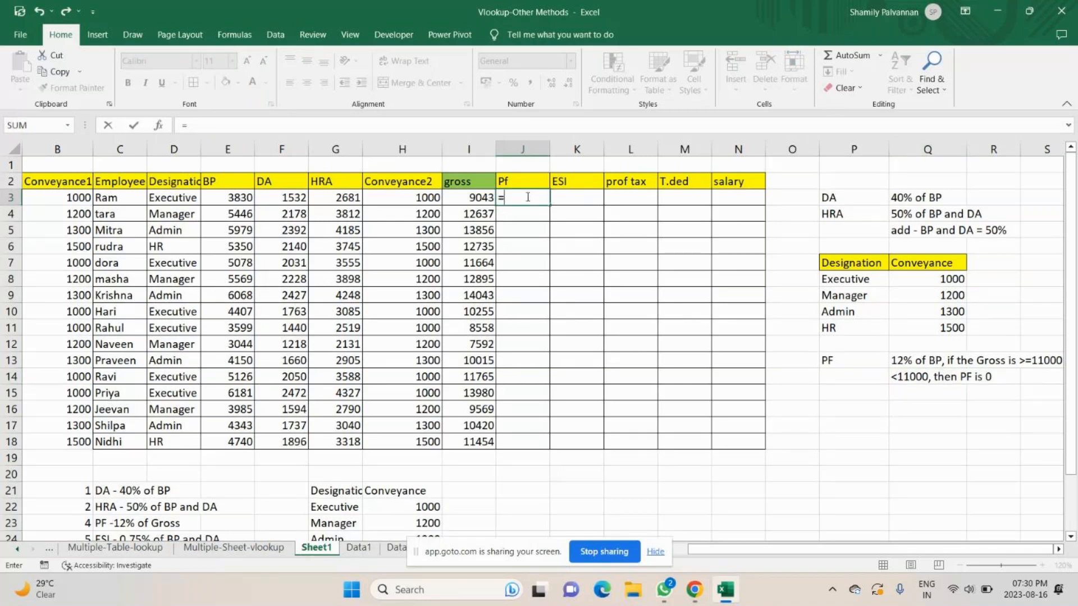
type("IF(")
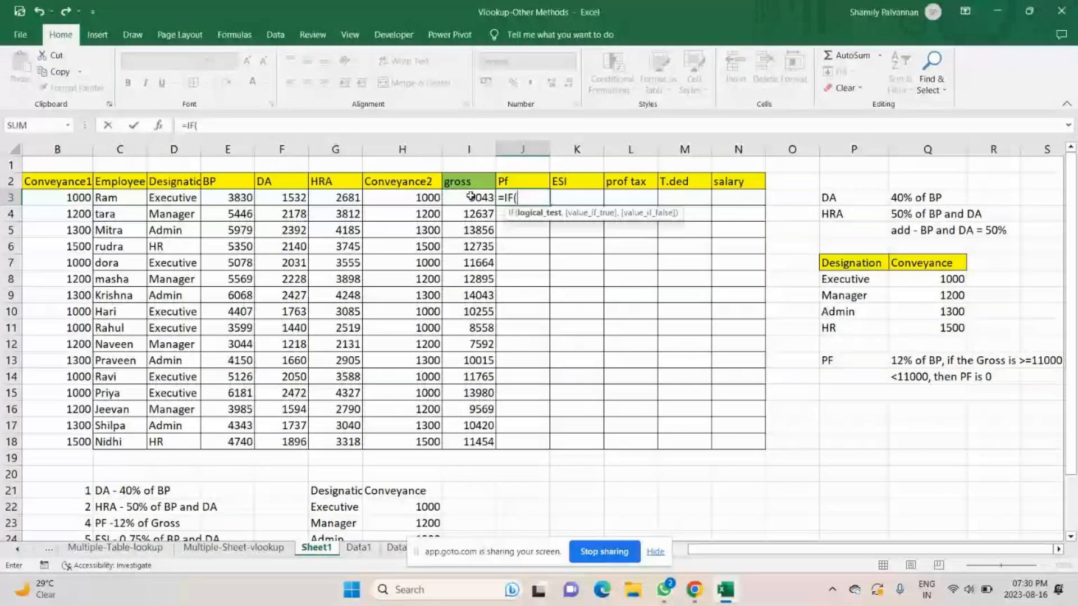
left_click(470, 196)
type(">=11000")
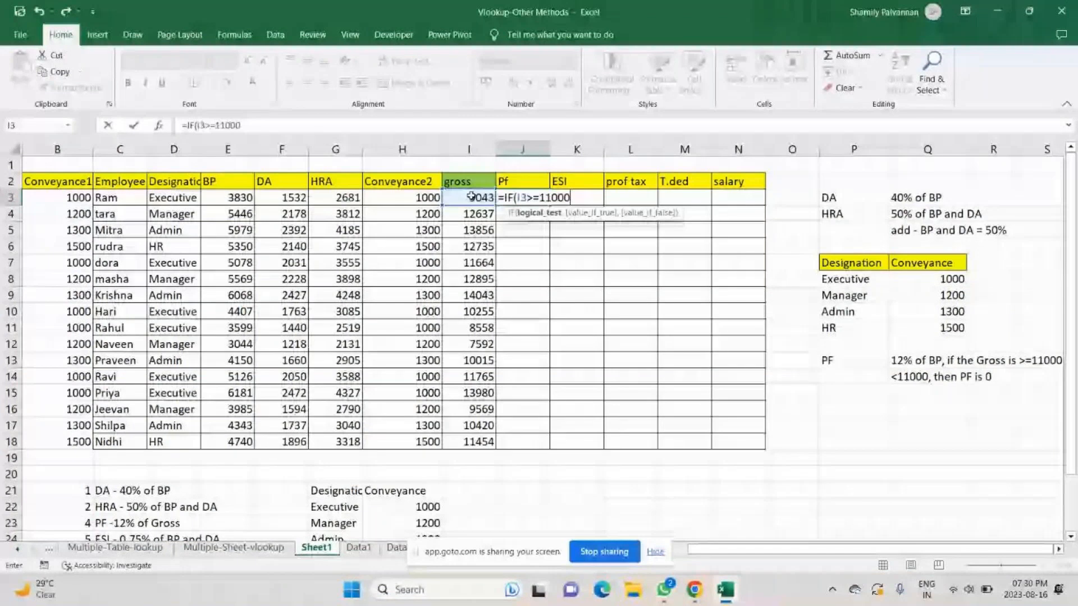
type(",")
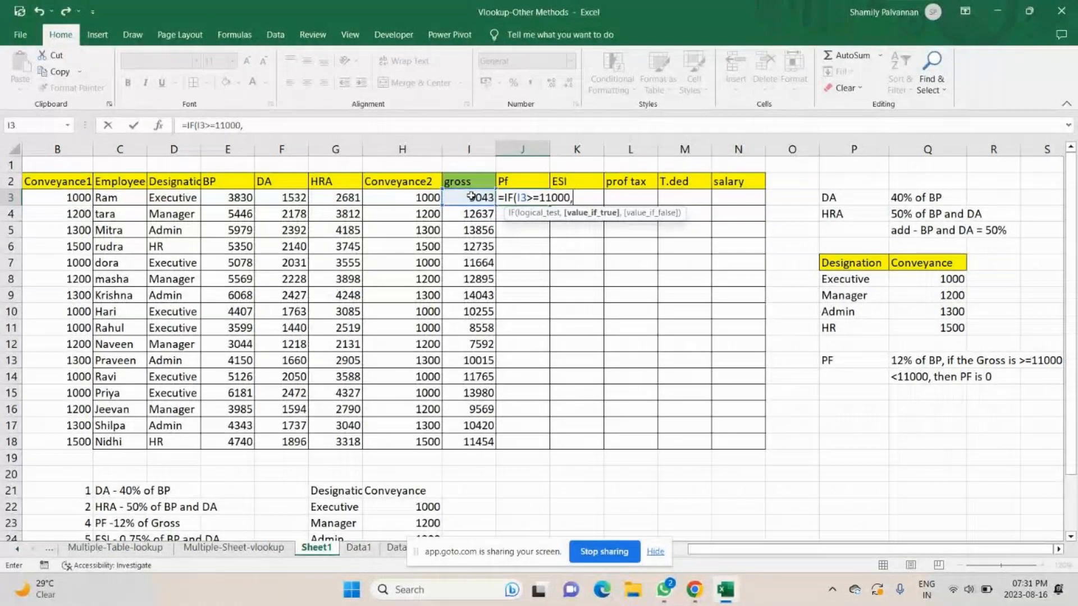
left_click(235, 197)
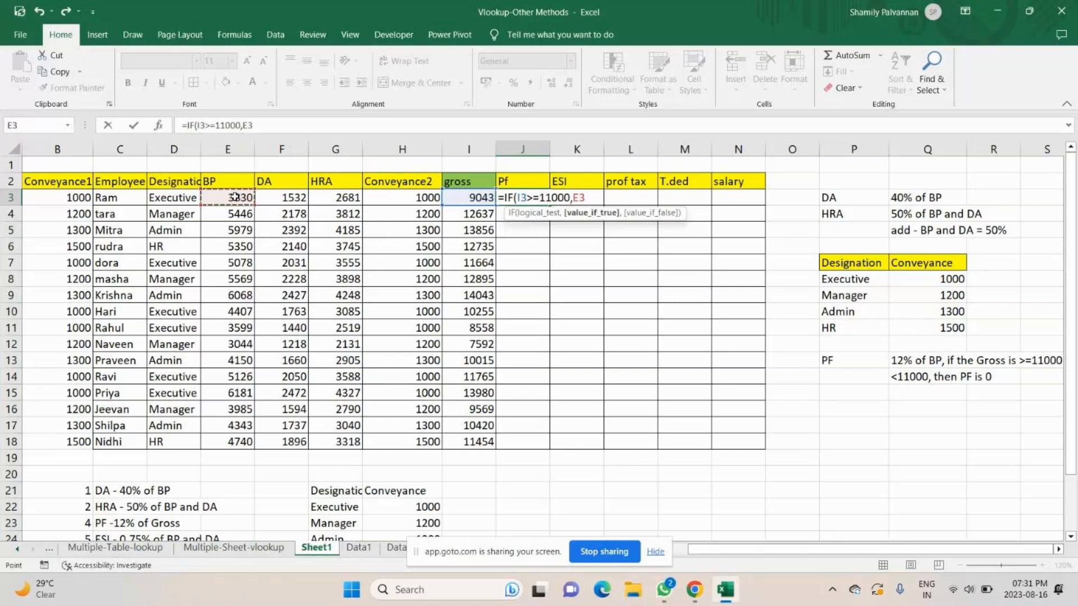
type("*12%,")
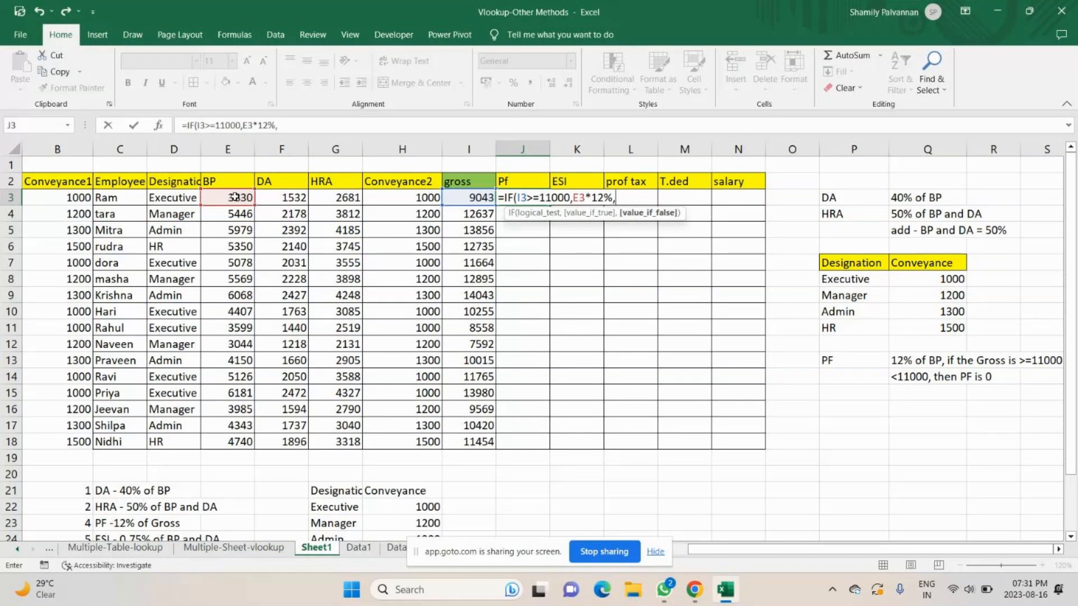
type("0")
key("ctrl+Return")
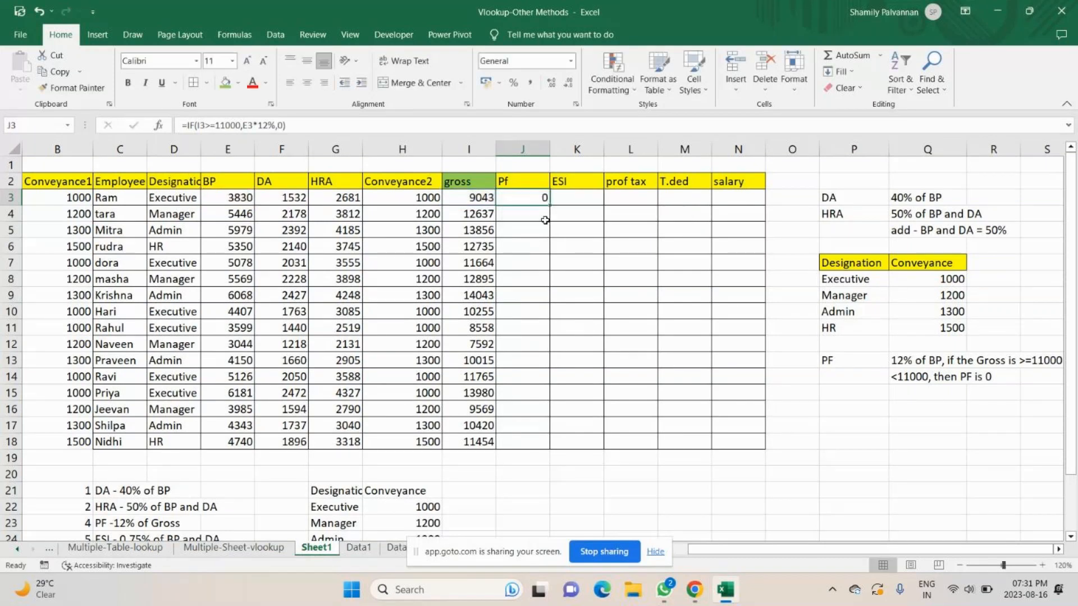
Fill the PF formula down to J18 and display the PF values without decimals.
double_click(550, 206)
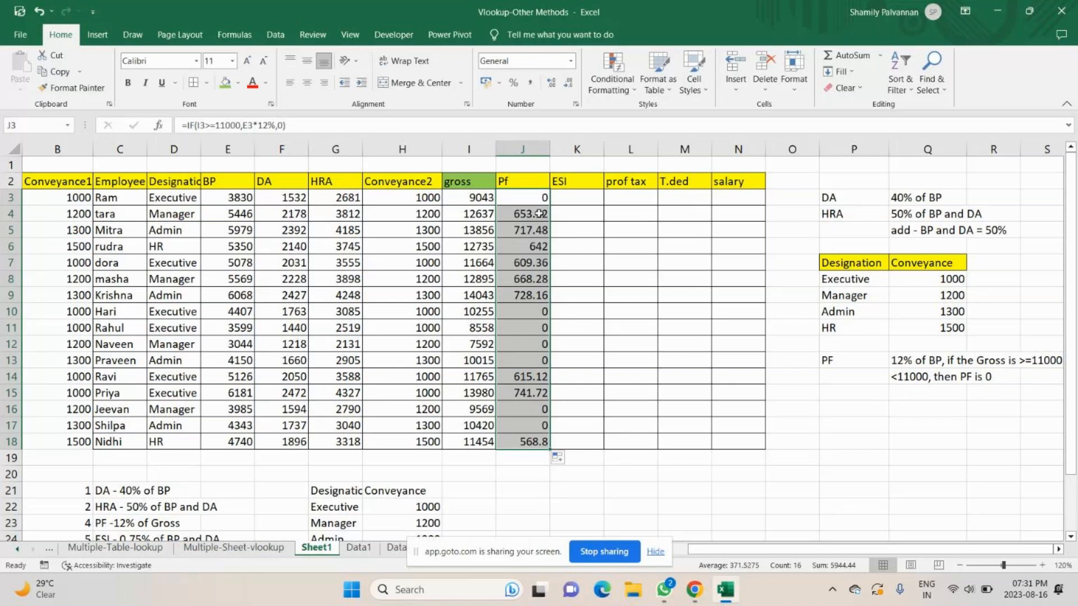
left_click(568, 84)
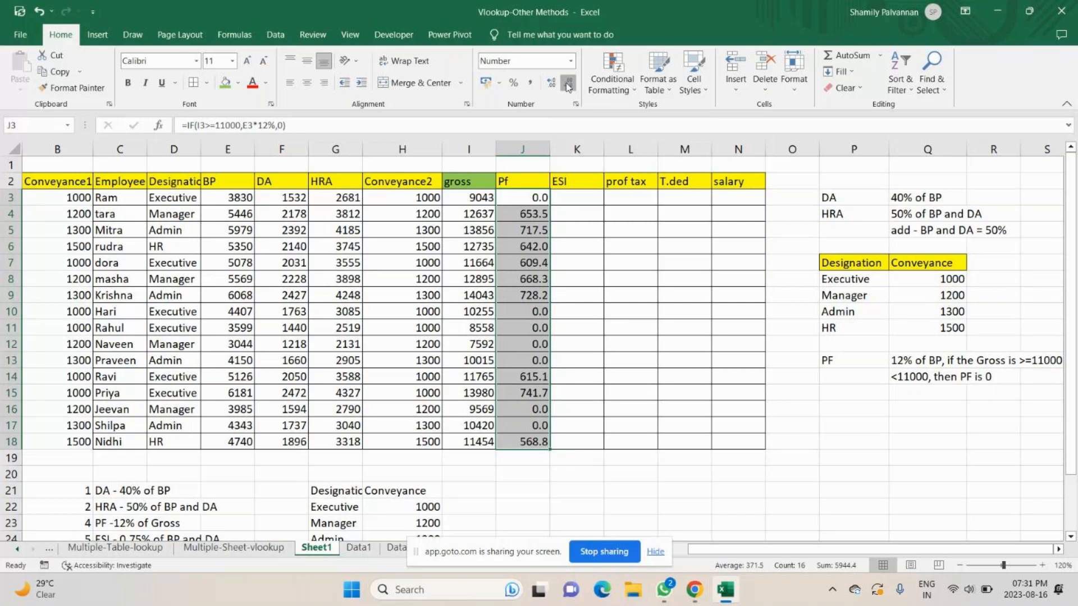
left_click(567, 84)
left_click(576, 376)
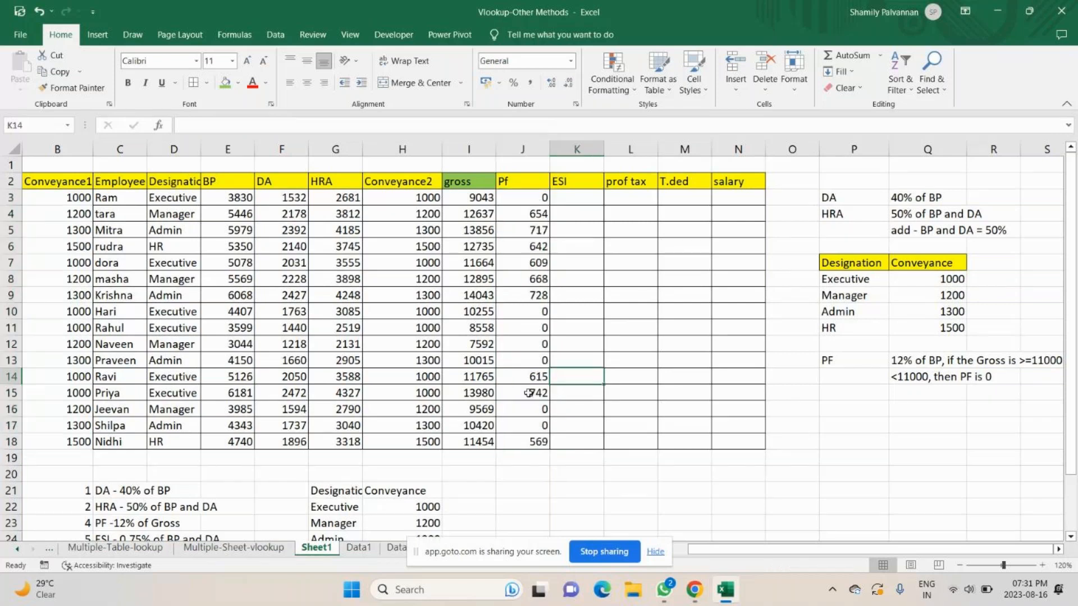
Label P16 as ESI and begin its rule in Q16 with "0.75% on BP and DA, when Gross <1".
left_click(843, 406)
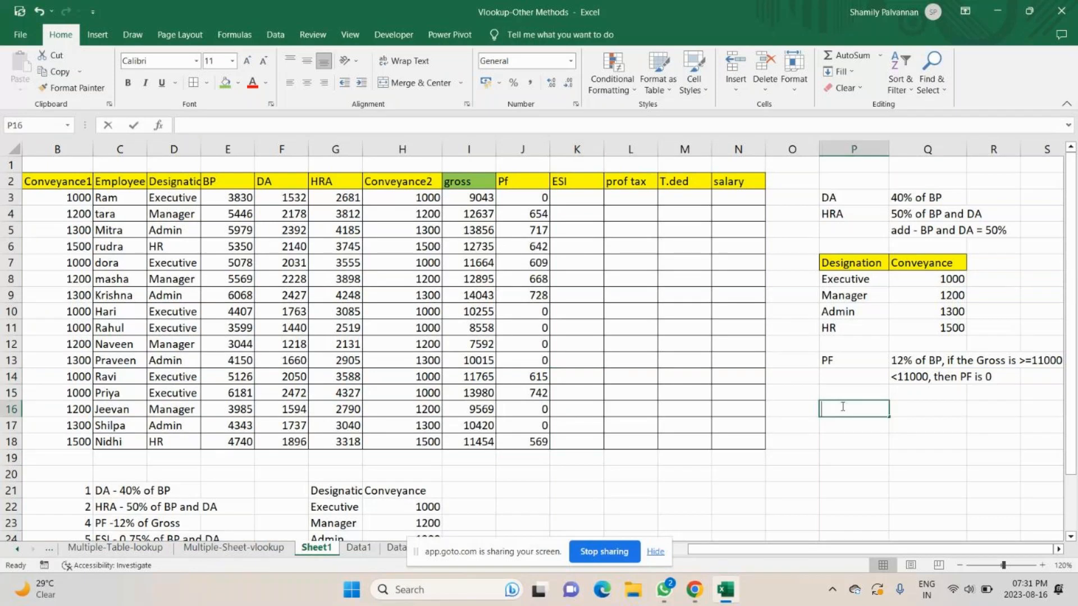
type("ESI")
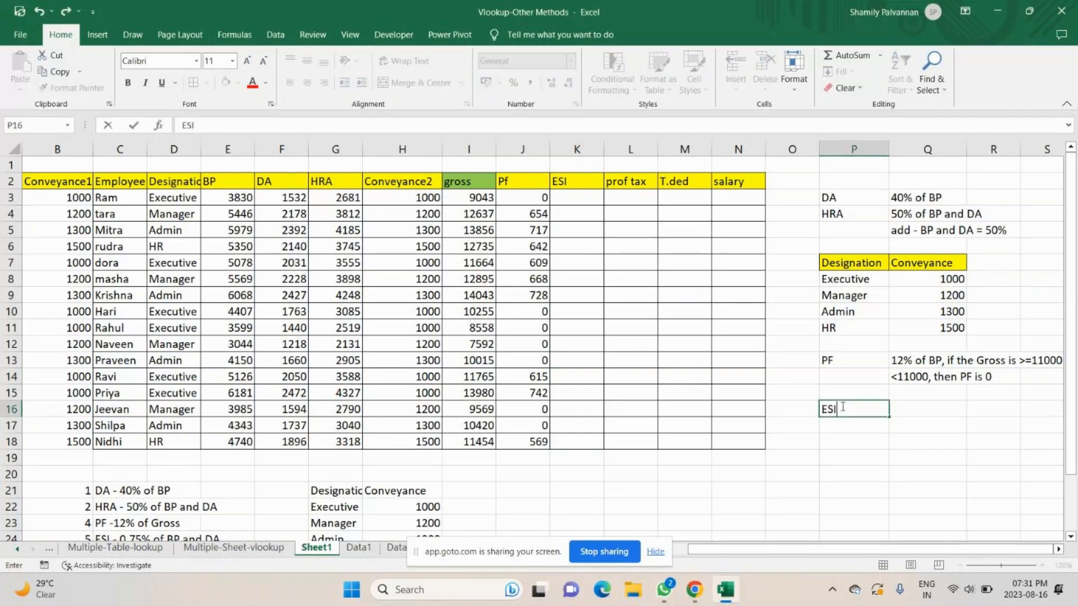
key("Tab")
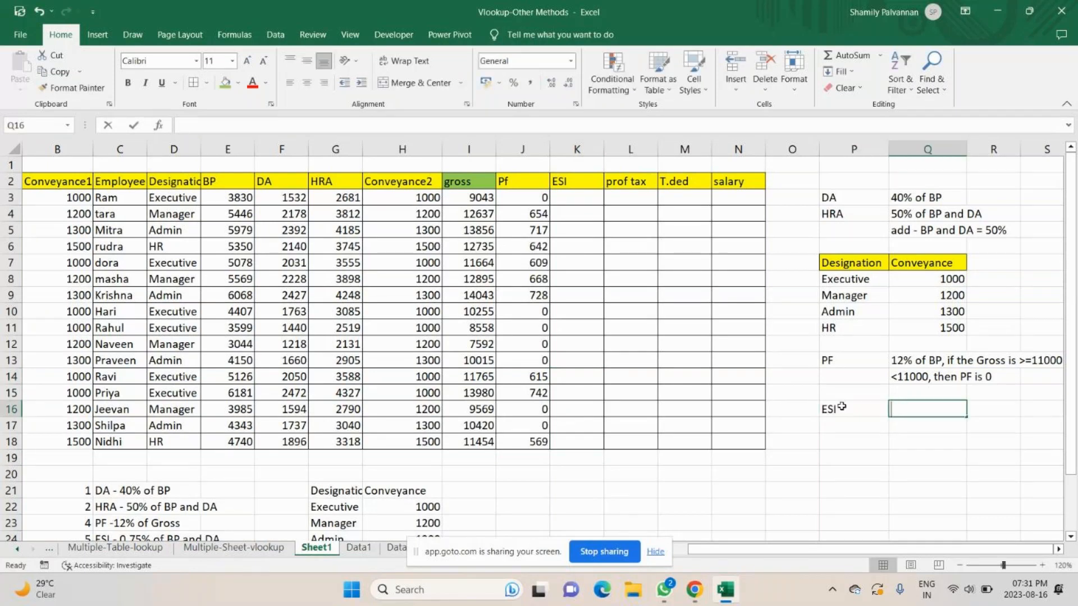
type("0.7")
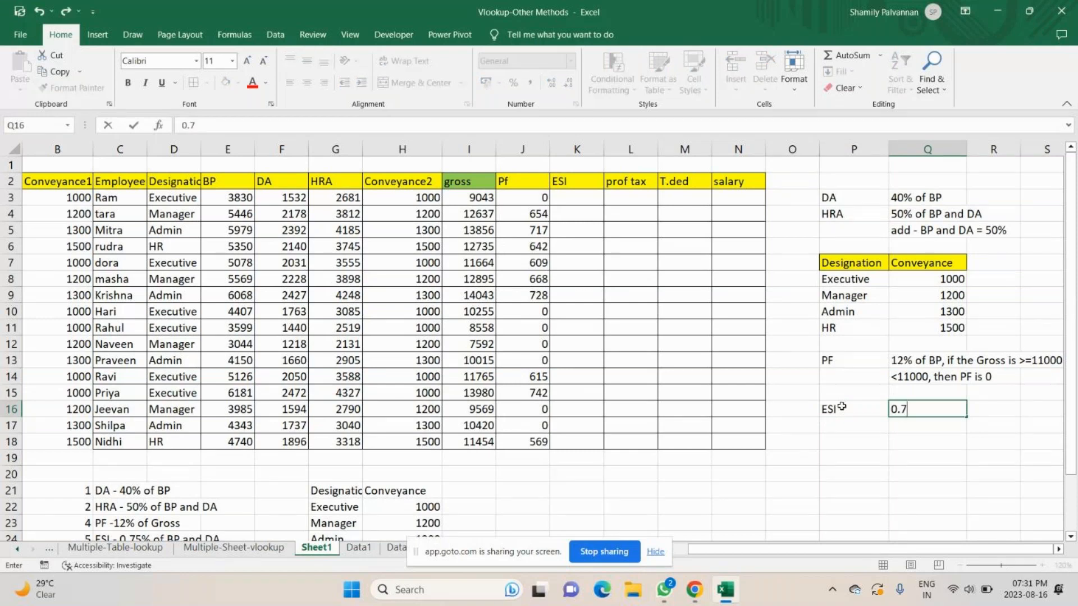
type("5% on BP a")
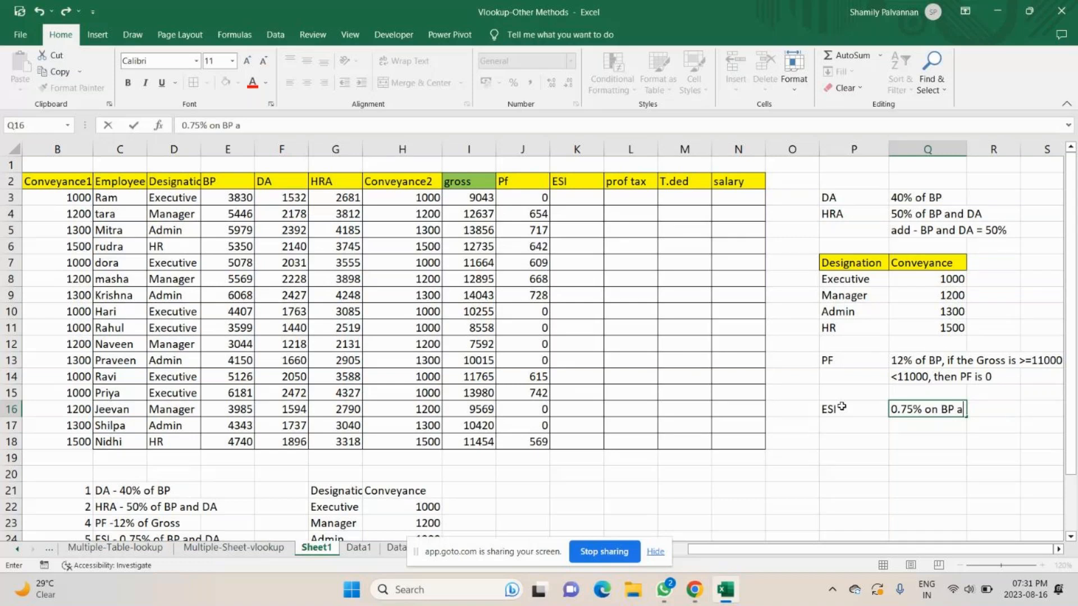
type("nd DA, when")
type("Gross")
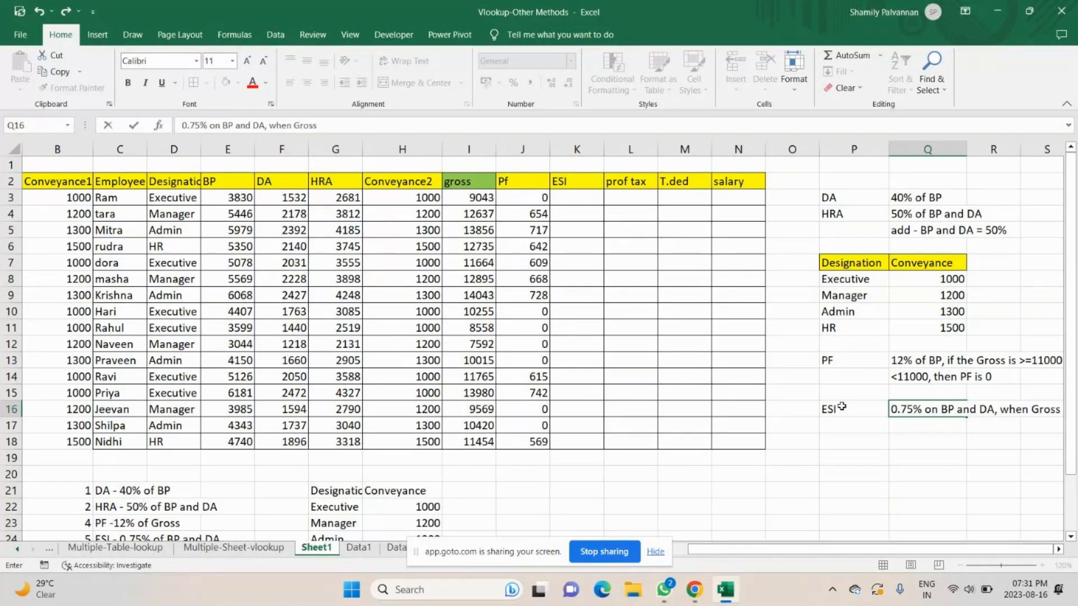
type(" <10")
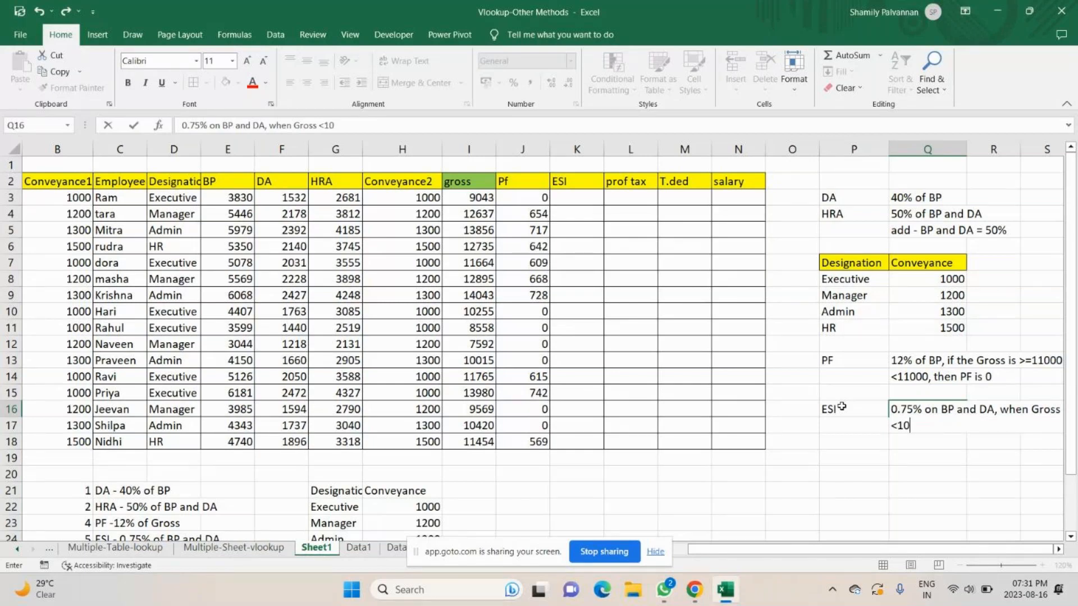
key("BackSpace")
Switch to the GoTo meeting window in Chrome to check the participants, and return to the Excel workbook.
left_click(701, 591)
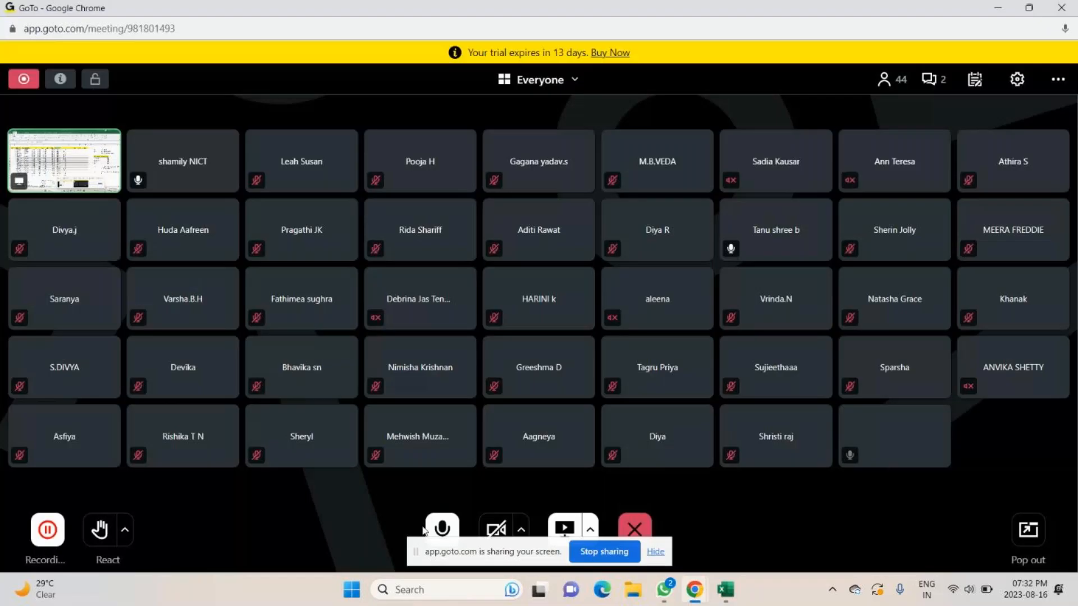
key("alt+Tab")
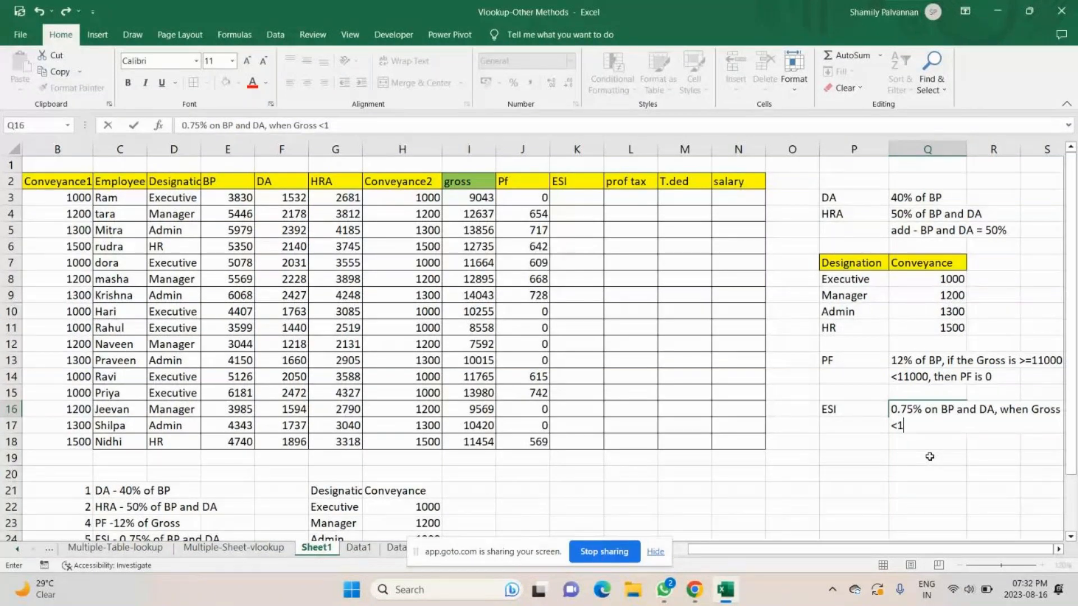
Complete the ESI rule in Q16 so that its condition reads "when Gross <=11000, 0".
type("1000")
type(", 0")
key("ctrl+Return")
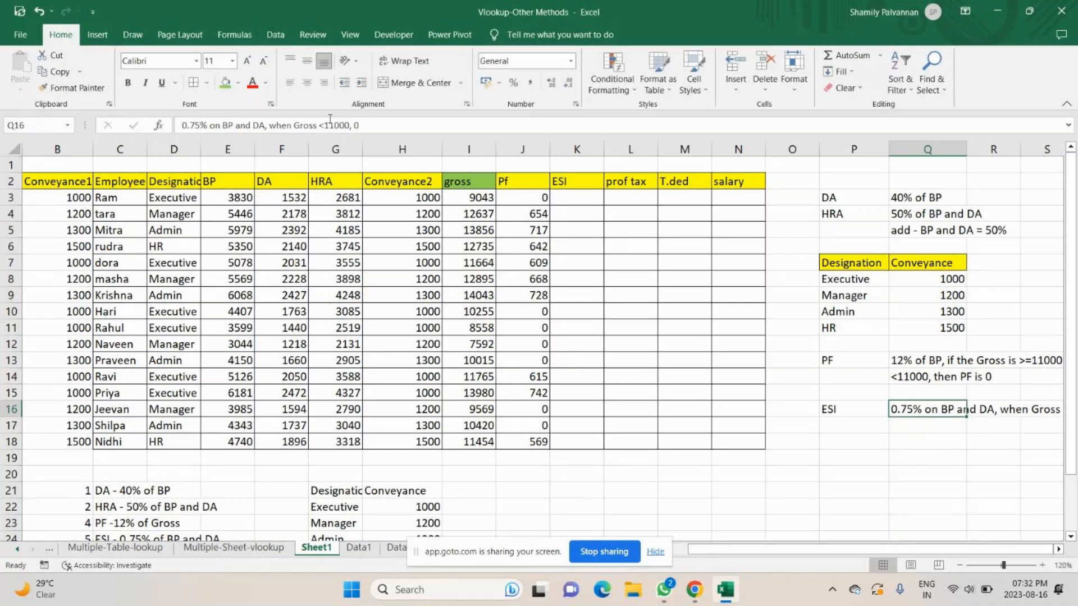
left_click(326, 124)
type("=")
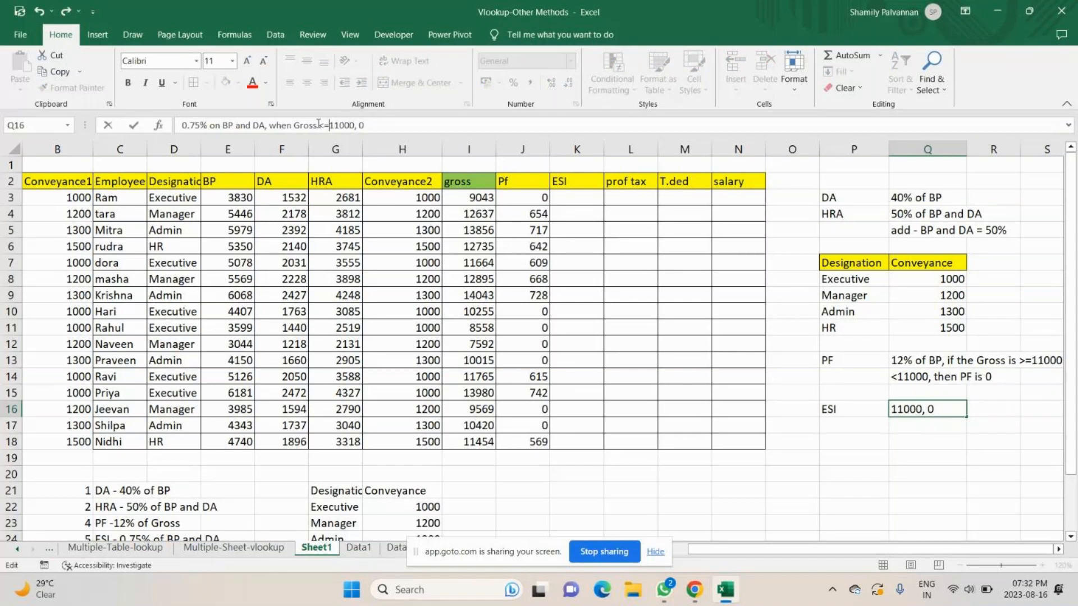
key("Return")
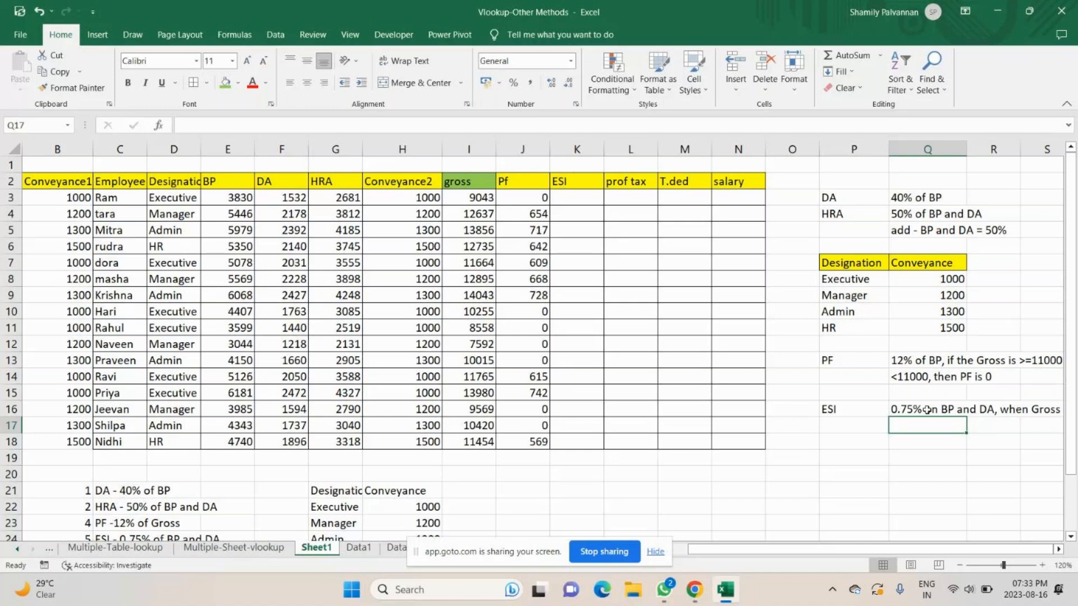
Begin the ESI formula in K3 as an IF testing whether the gross in I3 is <=11000.
left_click(568, 199)
type("=")
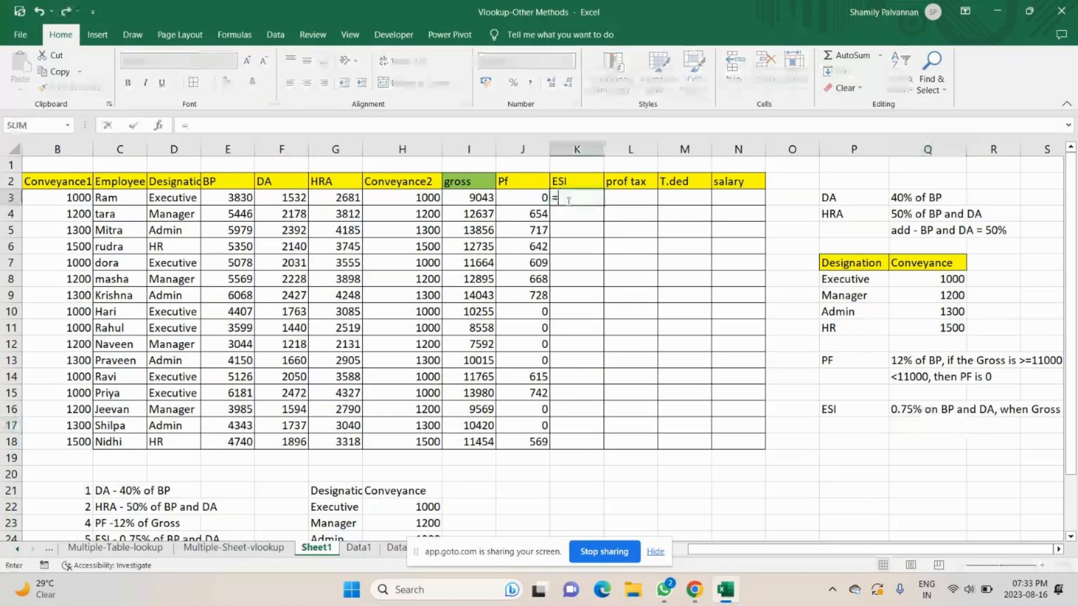
type("if")
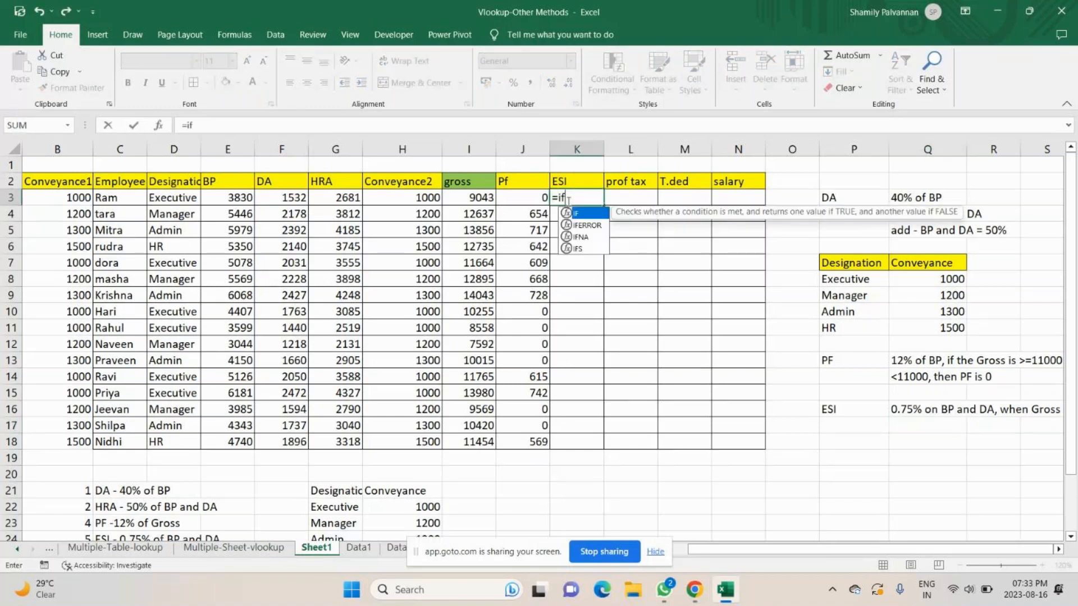
key("Tab")
left_click(471, 198)
type("<")
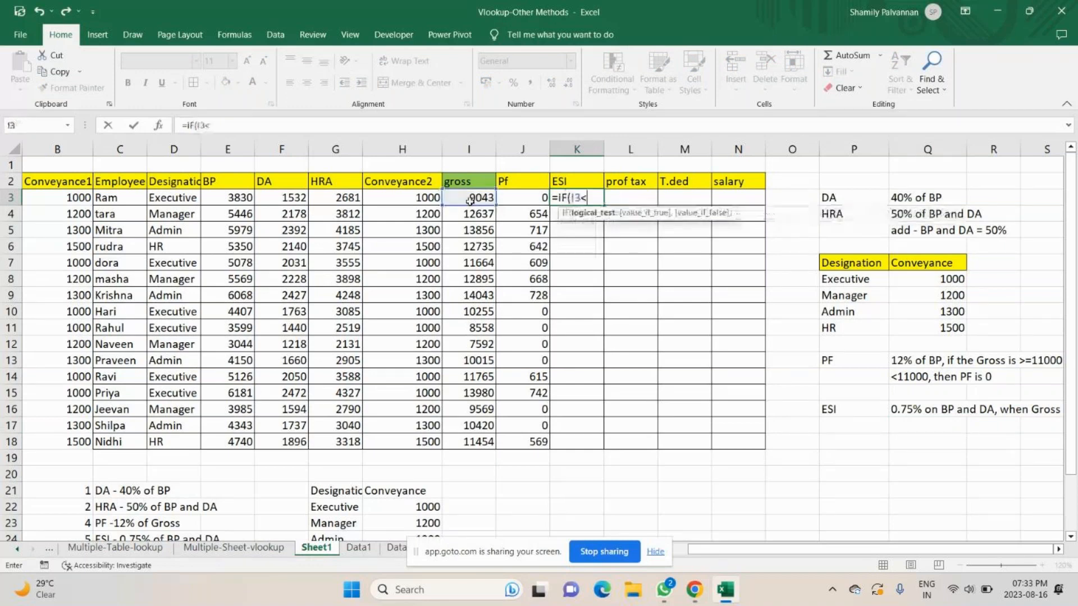
type("=1000")
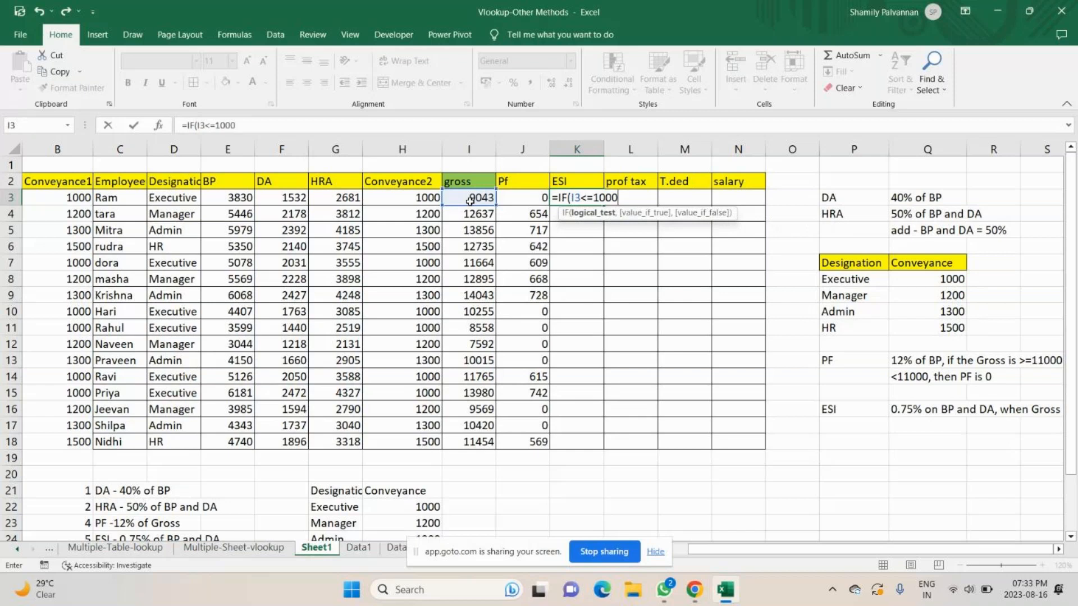
key("BackSpace")
key("BackSpace")
key("BackSpace")
type("1000,")
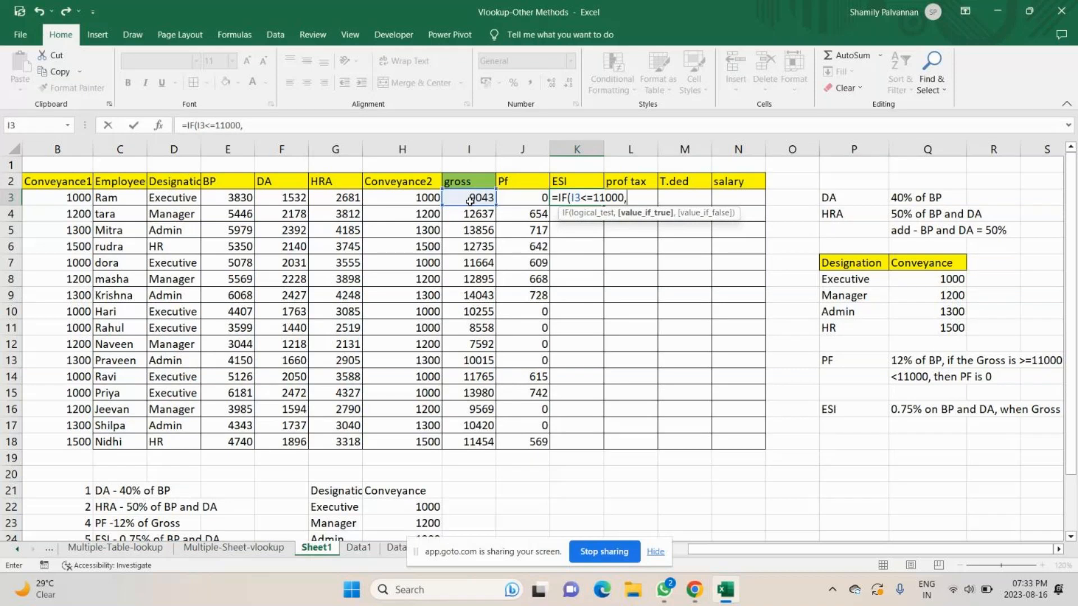
Complete the ESI formula in K3 with SUM(E3:F3)*0.75% as the true value and 0 as the false value.
type("SUM(")
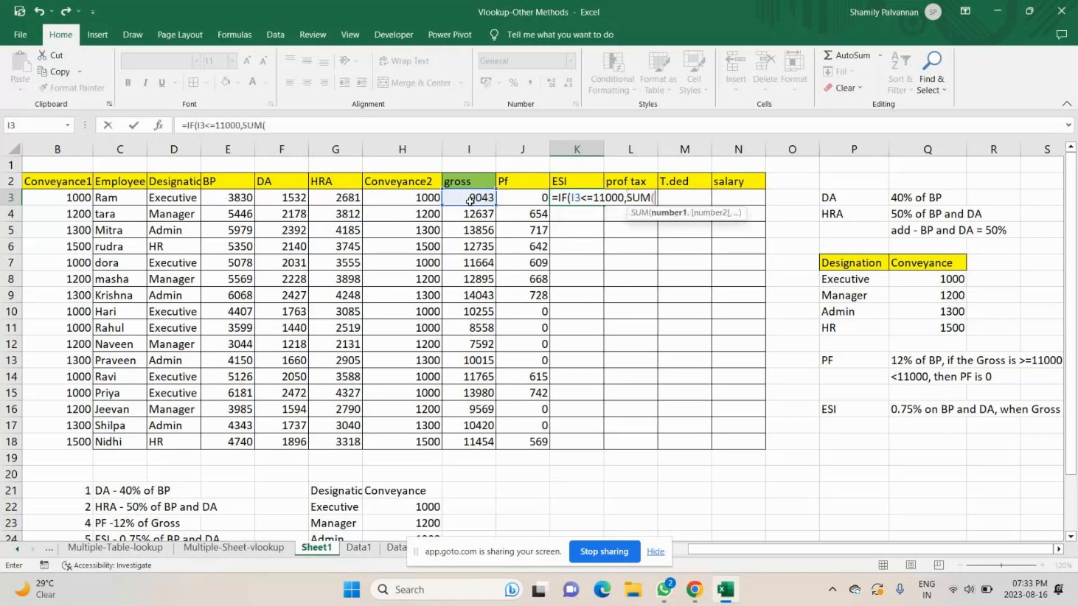
left_click_drag(230, 198, 271, 201)
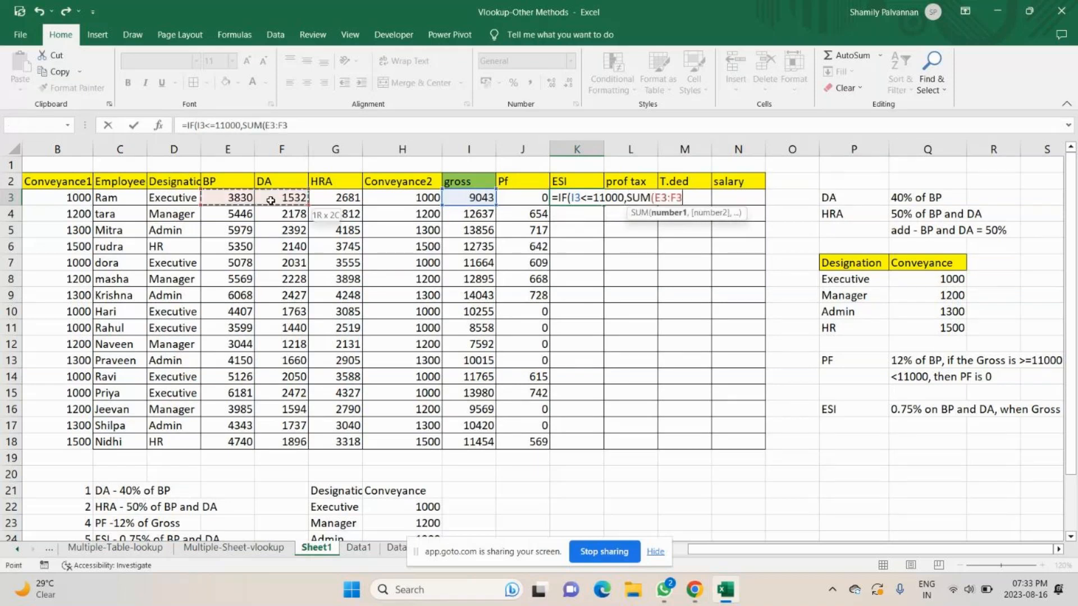
type(")*0.75")
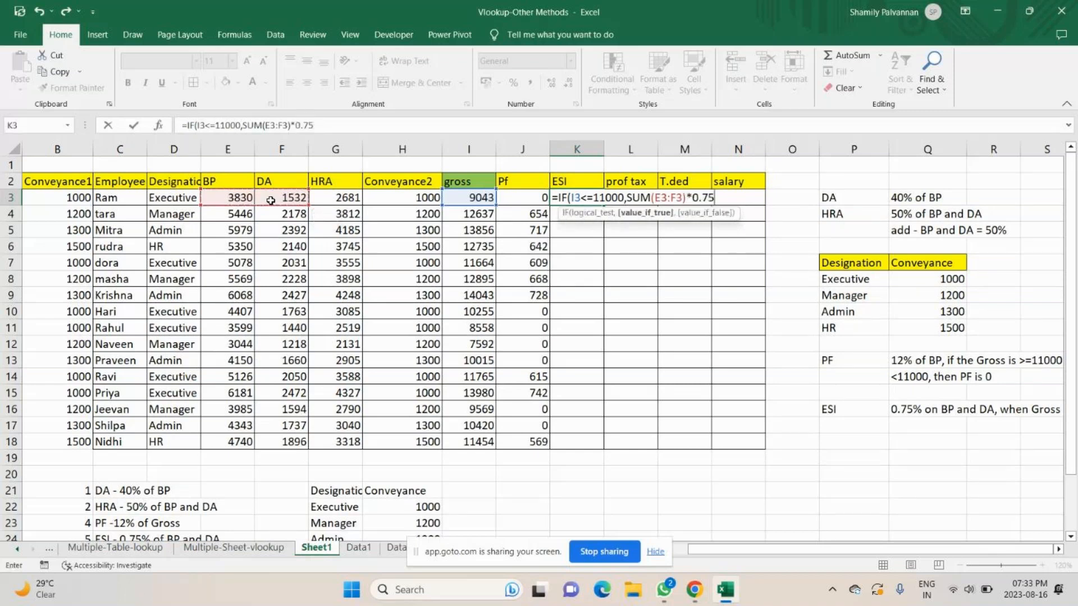
type("%,0)")
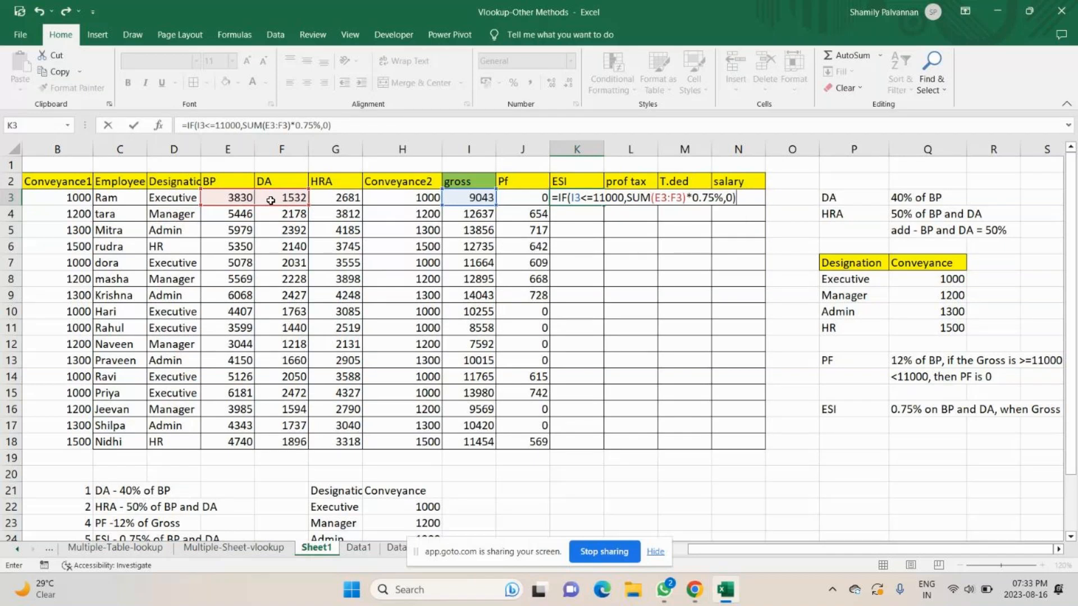
key("Return")
Fill the ESI formula down to K18 and display the ESI values without decimals.
left_click(569, 83)
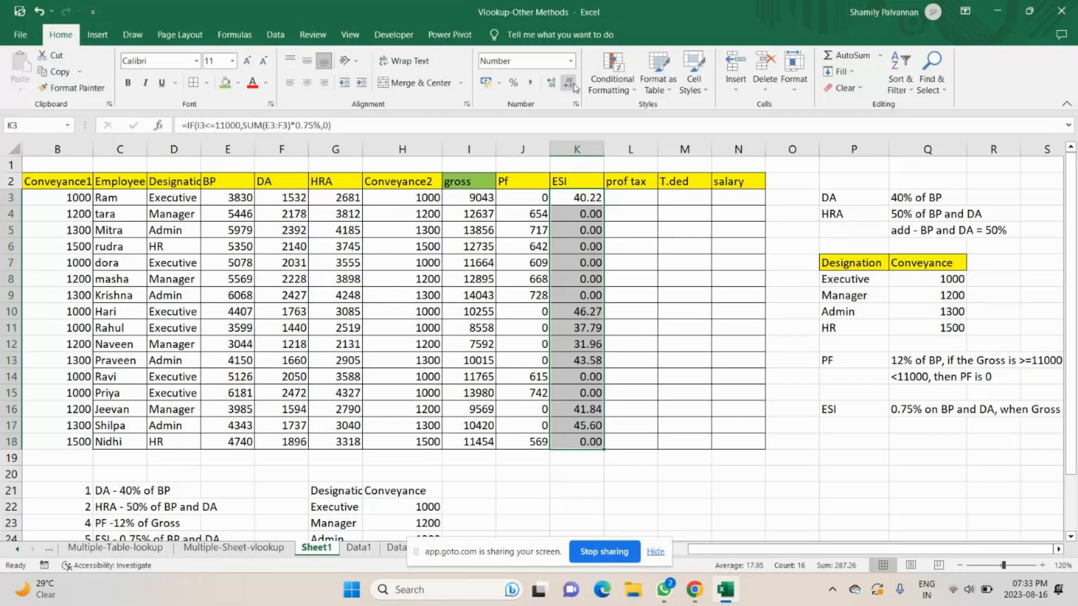
left_click(569, 83)
left_click(568, 83)
left_click(639, 314)
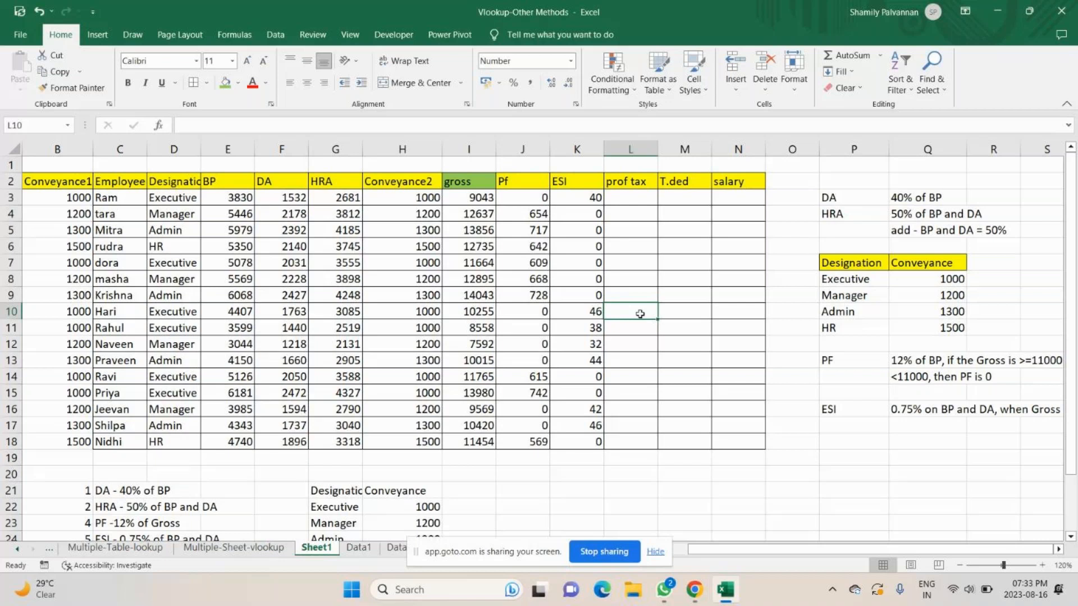
Change the gross threshold in K3's ESI formula to 12000.
double_click(594, 198)
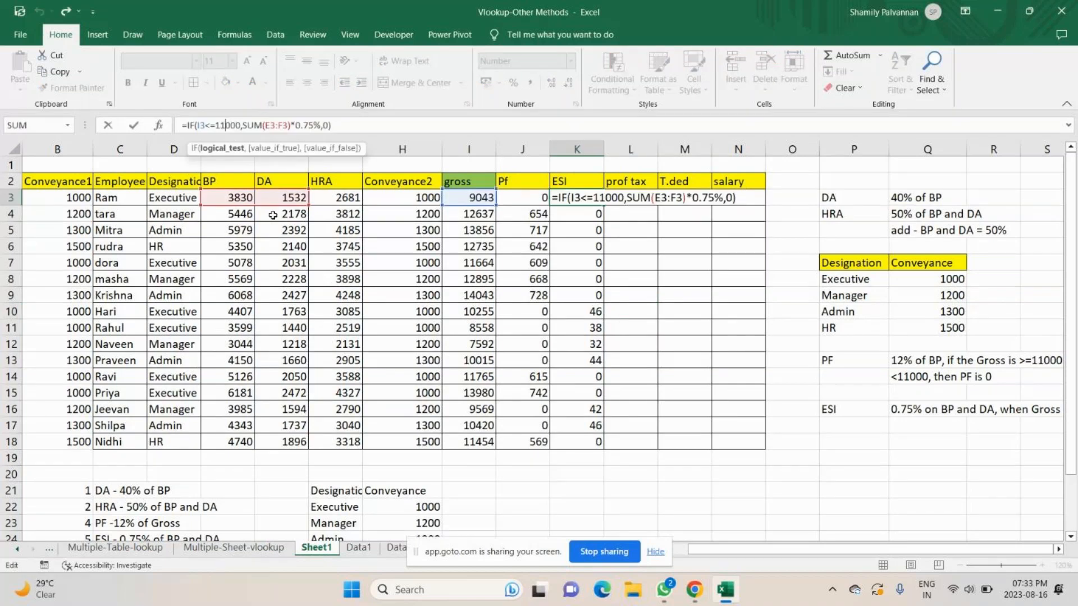
key("BackSpace")
type("2")
key("Return")
left_click(584, 198)
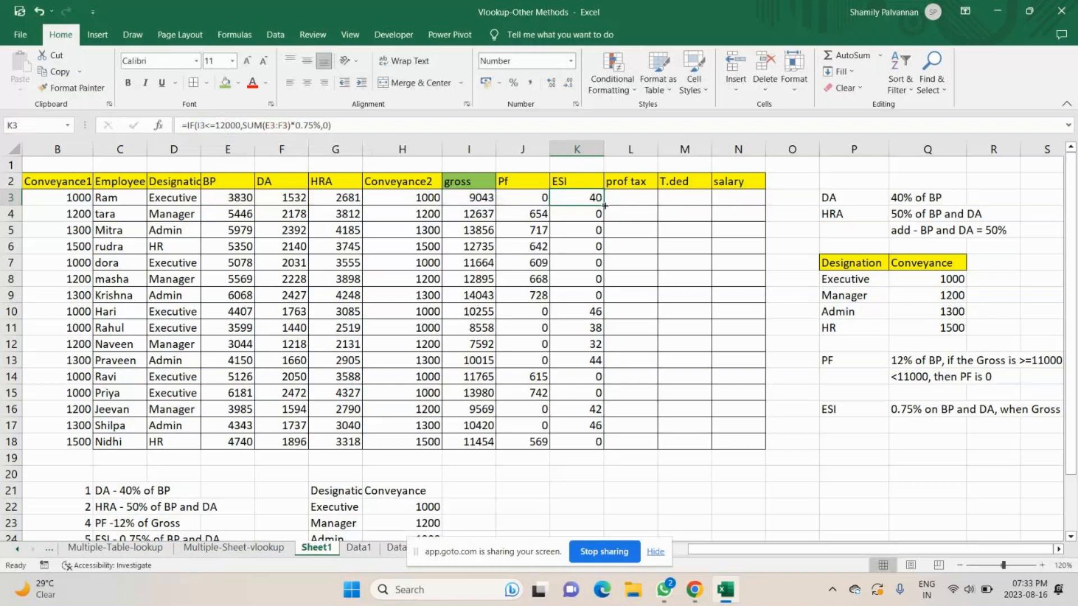
Fill the updated ESI formula from K3 down to K18.
double_click(605, 206)
left_click(937, 413)
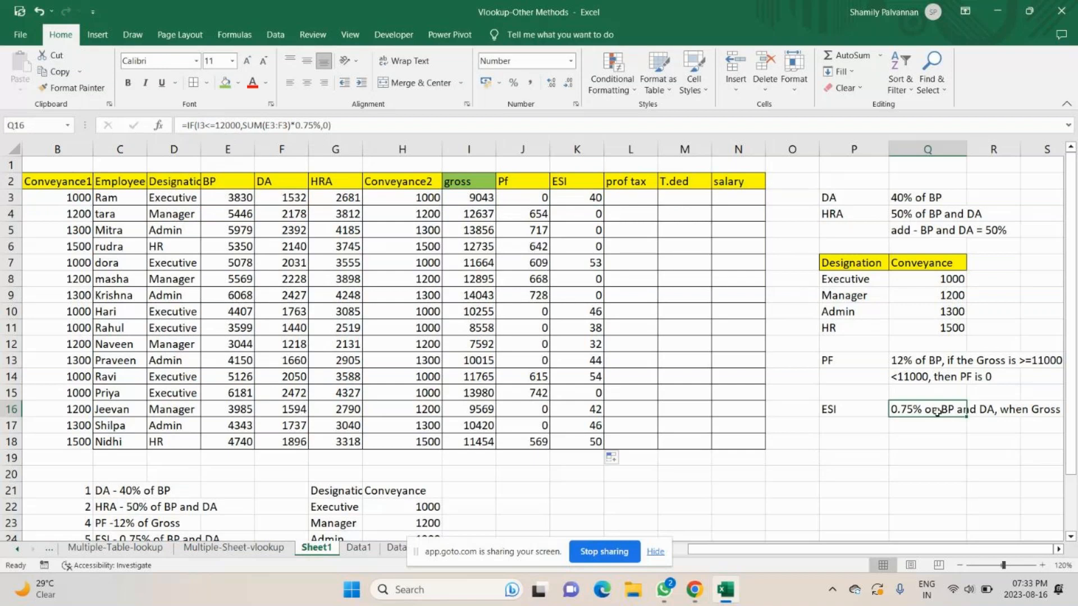
key("Down")
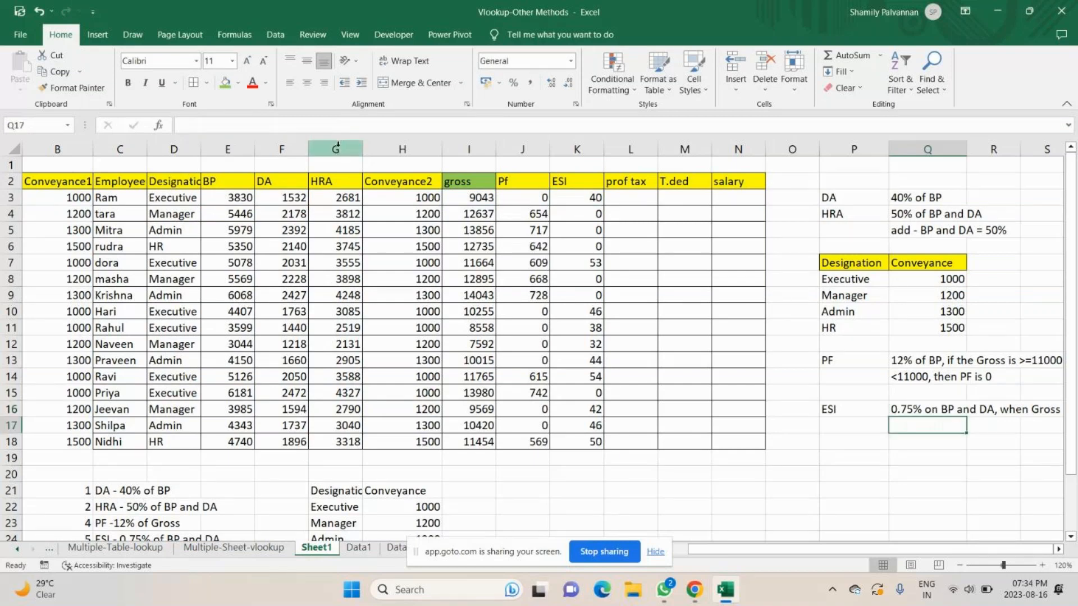
left_click(567, 198)
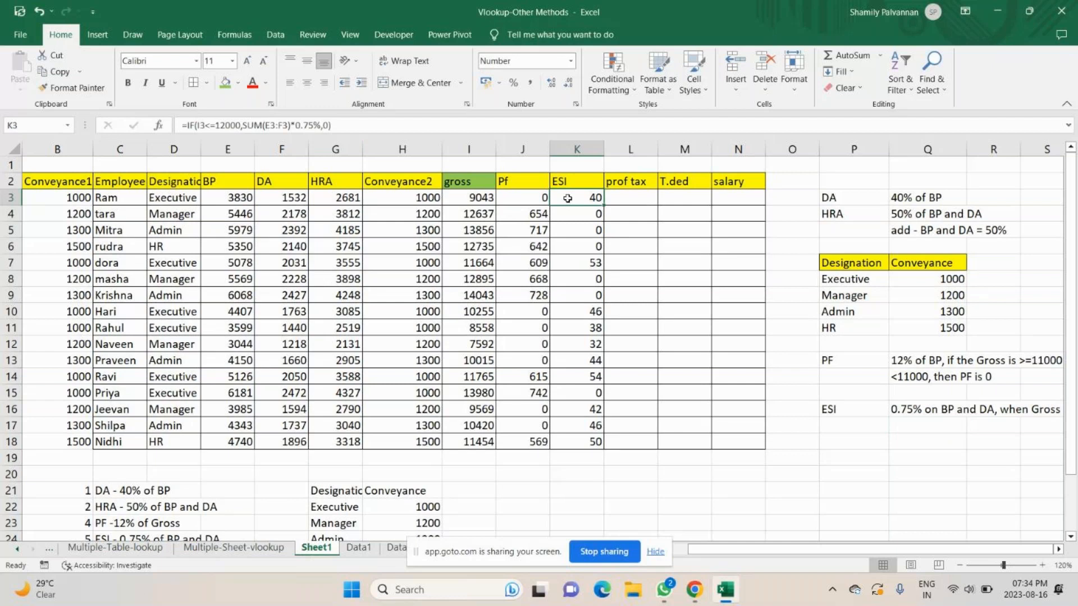
double_click(605, 206)
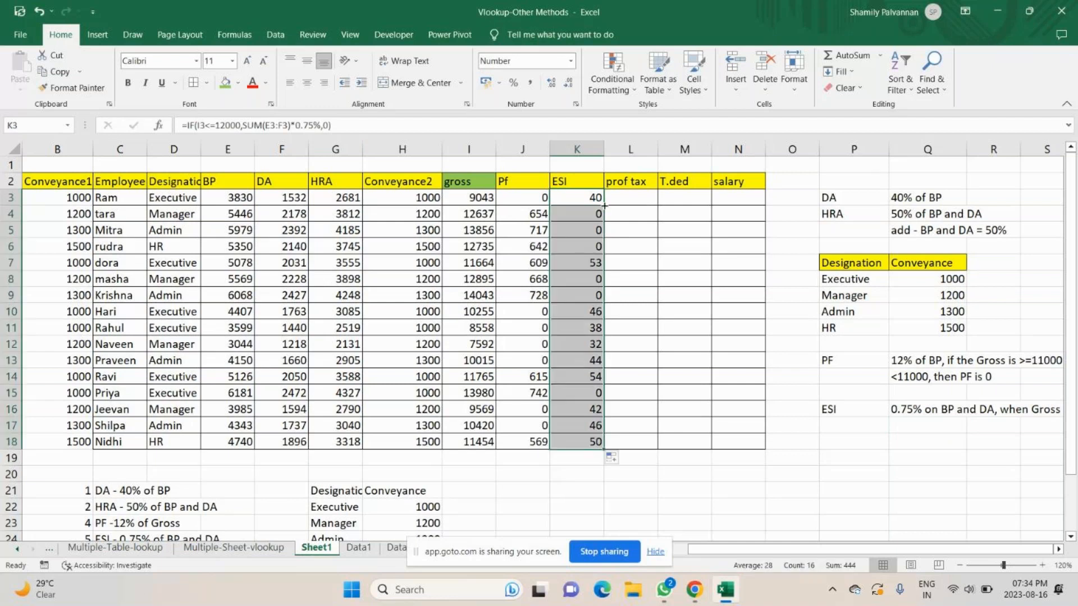
key("Right")
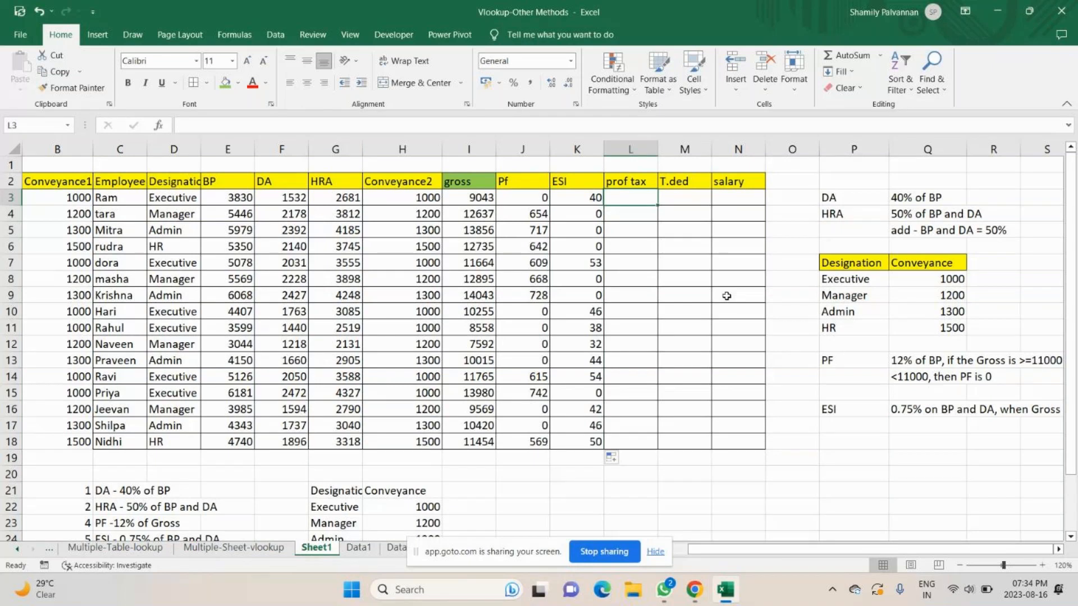
Add the label "Prof tax" in P18 below the ESI rule.
left_click(847, 443)
type("r")
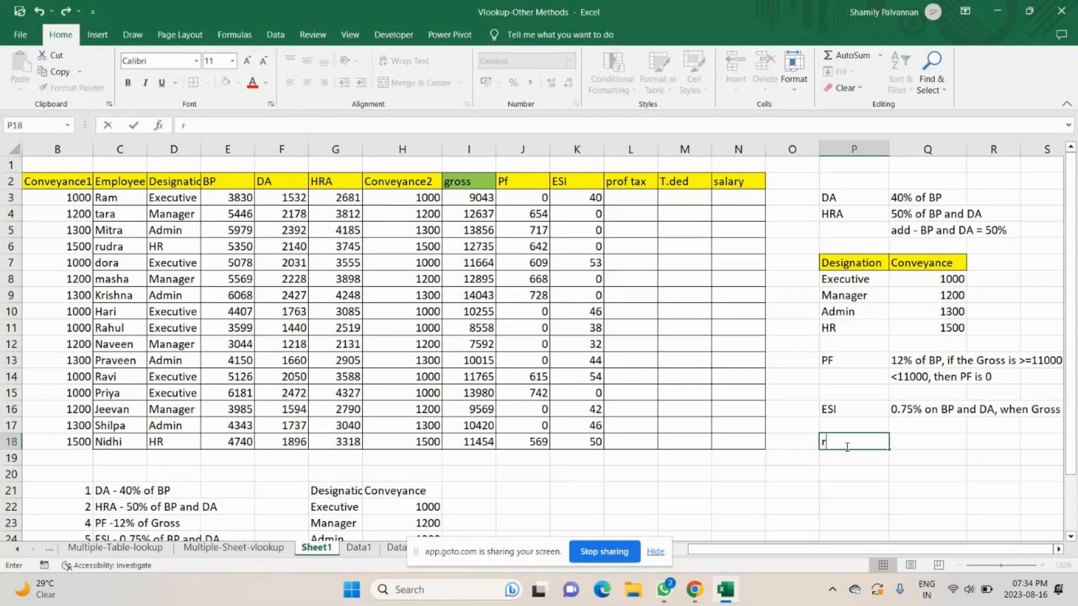
key("BackSpace")
type("Prof tax")
key("Tab")
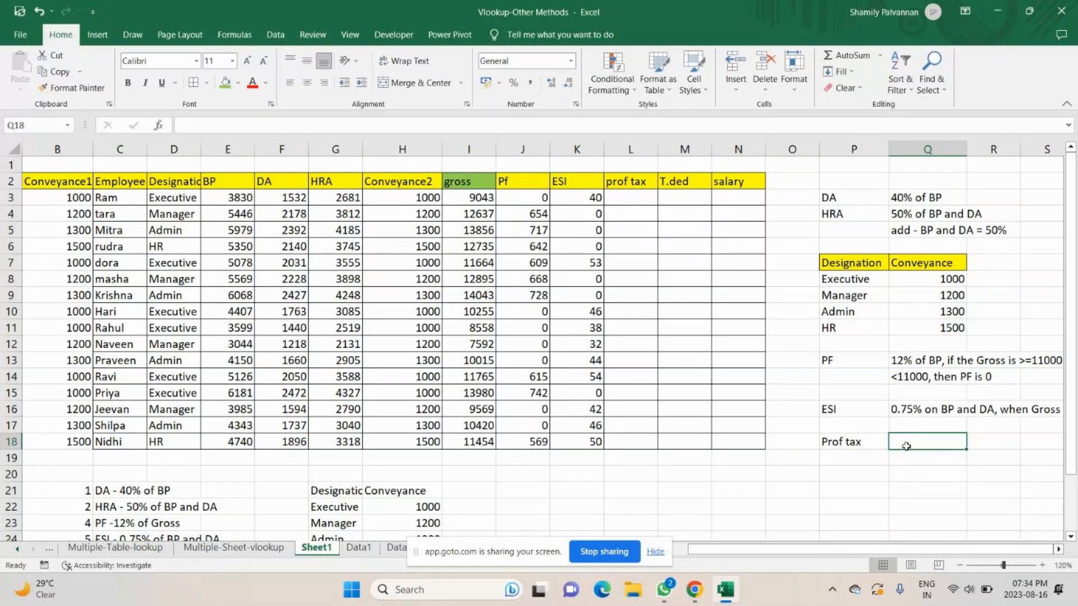
Enter the professional tax rule "if gross salary >12000, then 200 if not 0" in Q18.
type("if")
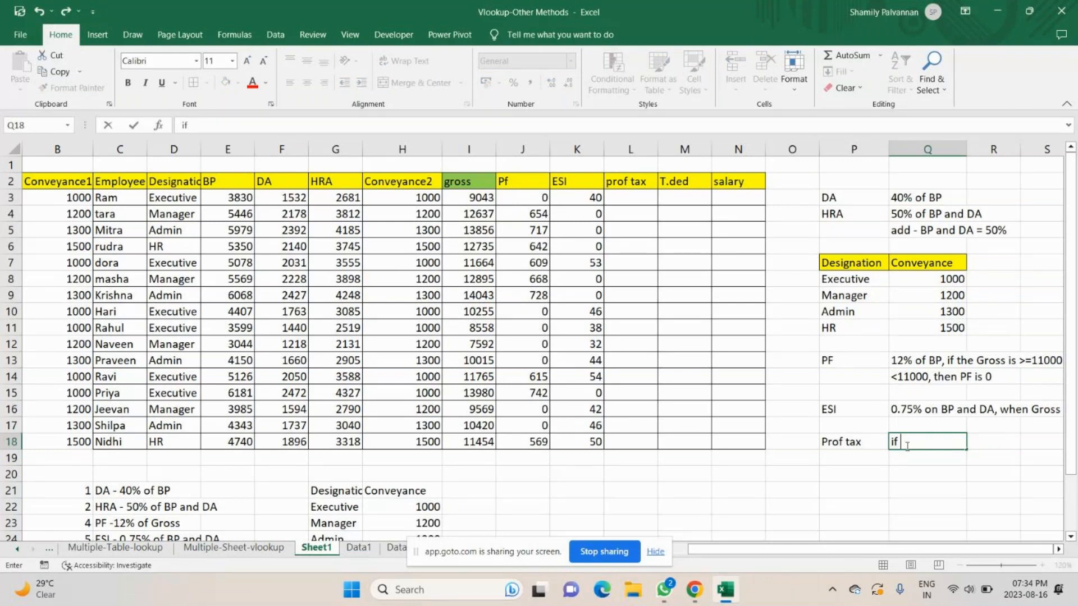
type(" gross salary >")
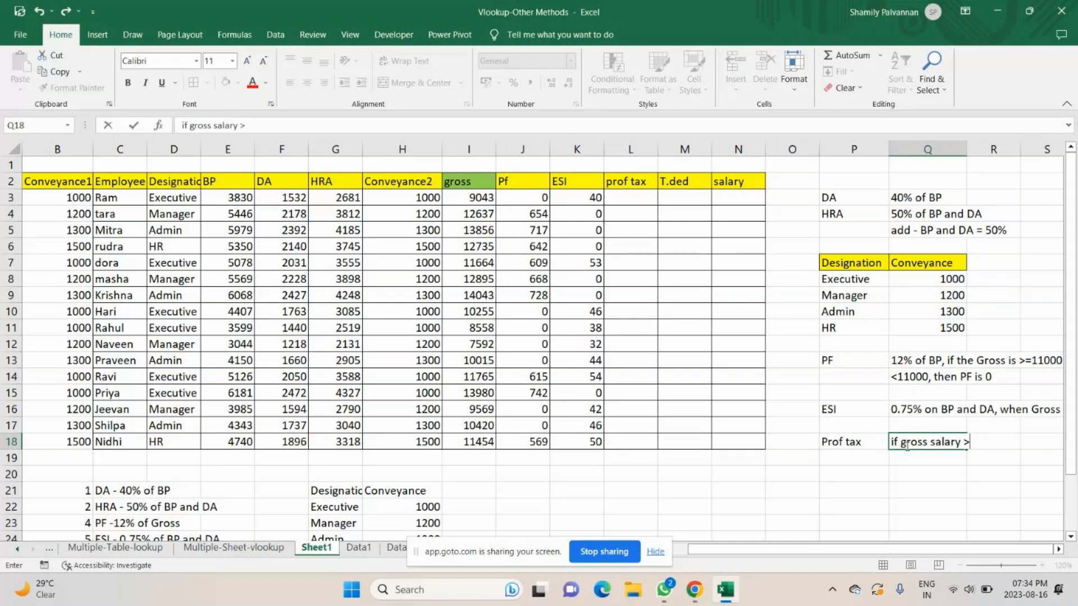
type("12000, 20")
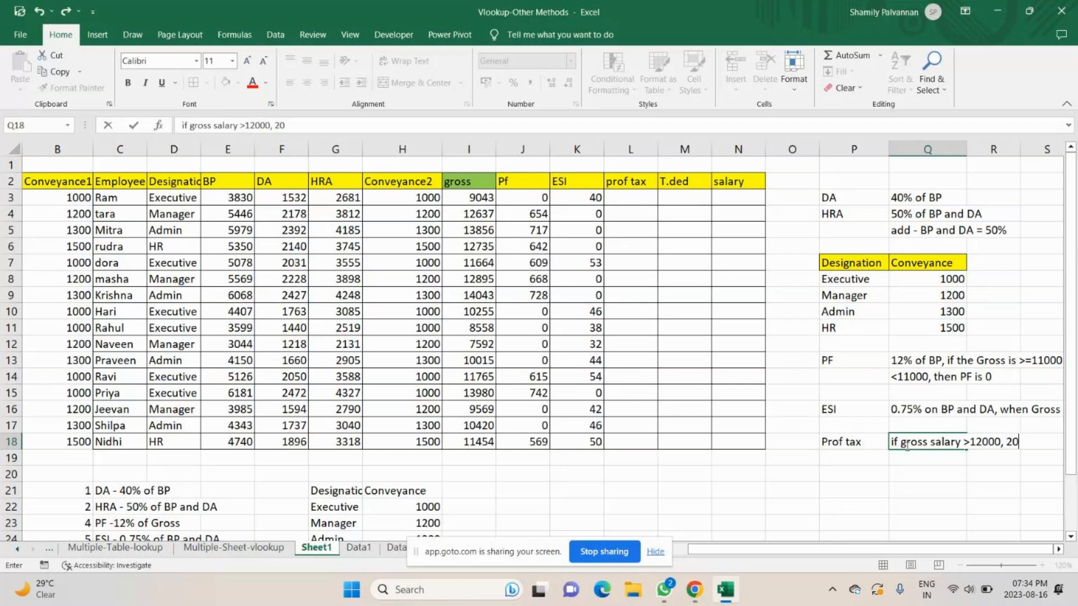
type("0,")
type("0")
key("BackSpace")
key("BackSpace")
key("BackSpace")
key("BackSpace")
key("BackSpace")
key("BackSpace")
type("then 200 if not")
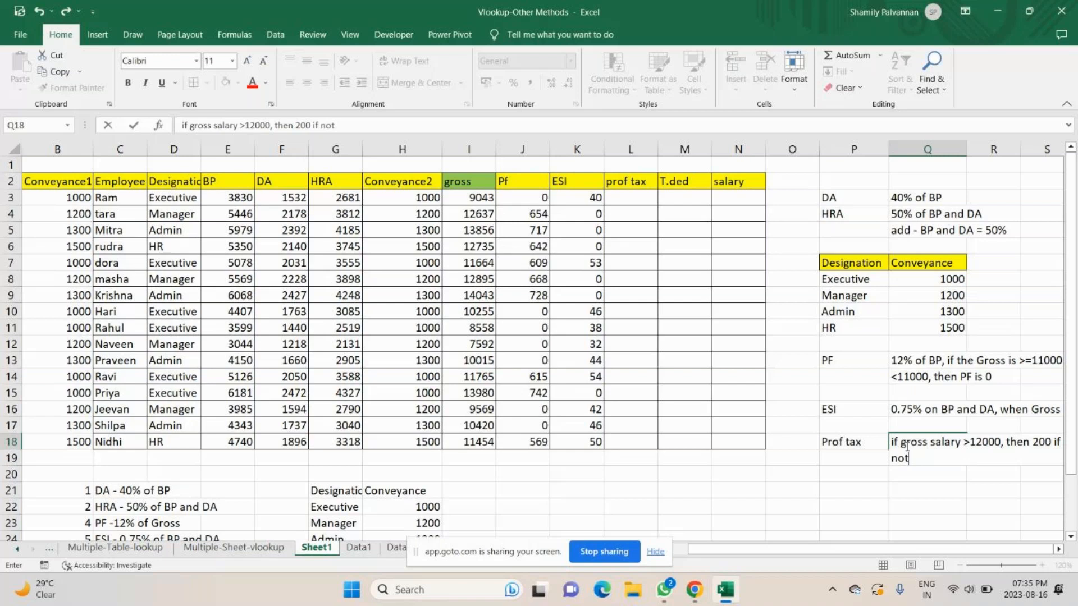
key("Return")
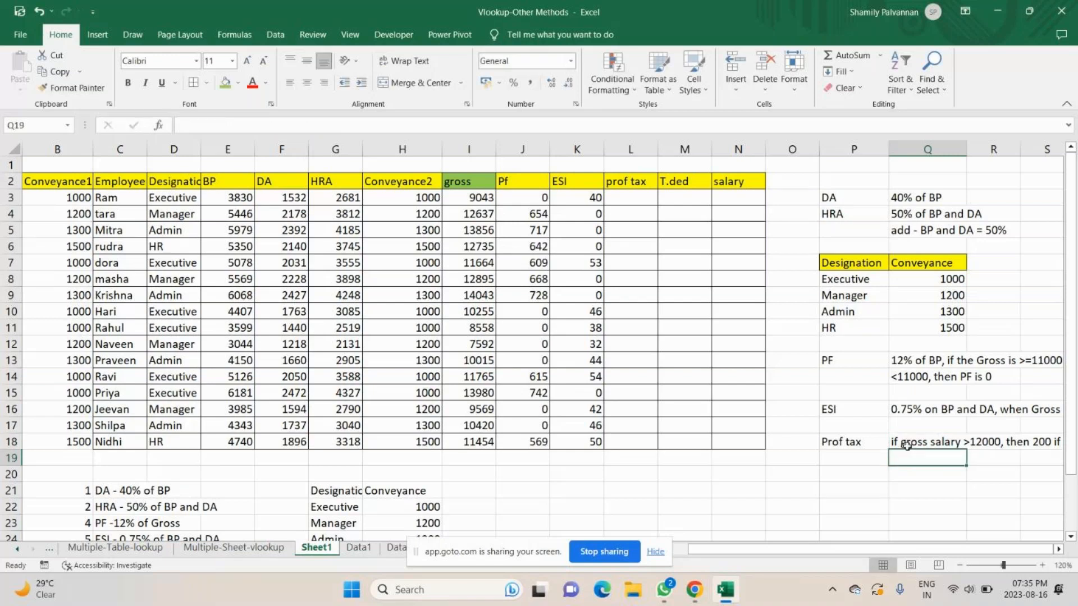
Review the PF, ESI and Prof tax rules noted beside the salary table.
left_click(908, 444)
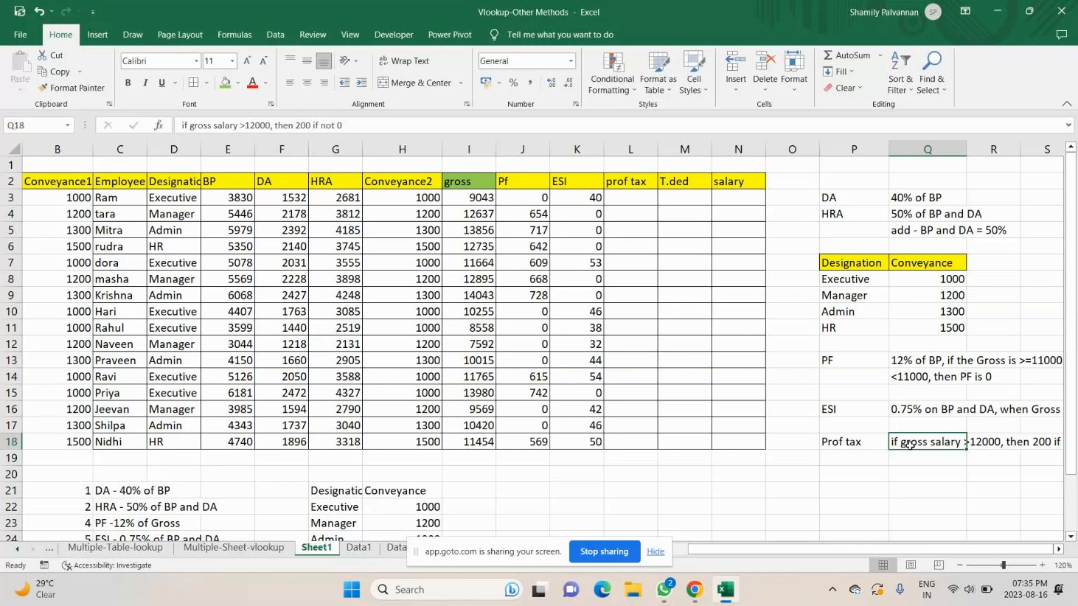
left_click_drag(842, 360, 1010, 361)
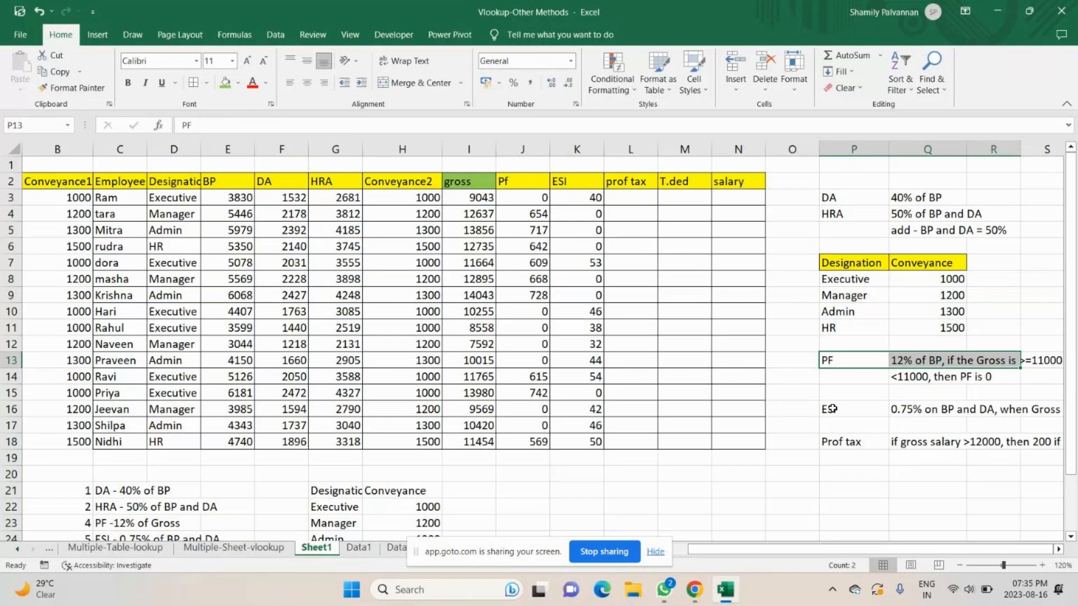
key("shift+Down")
key("shift+Right")
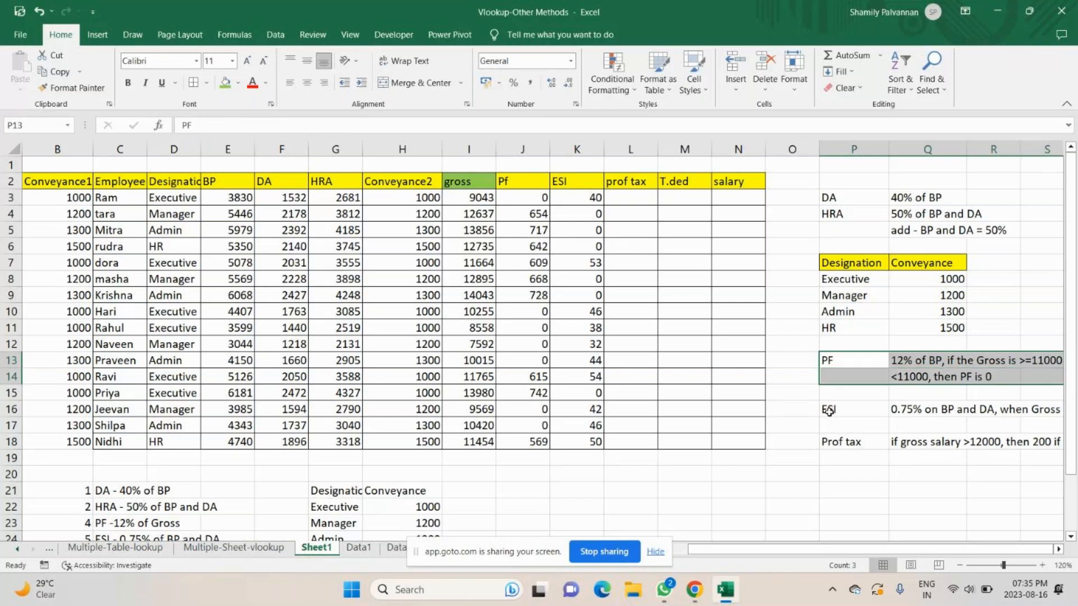
left_click_drag(828, 410, 936, 453)
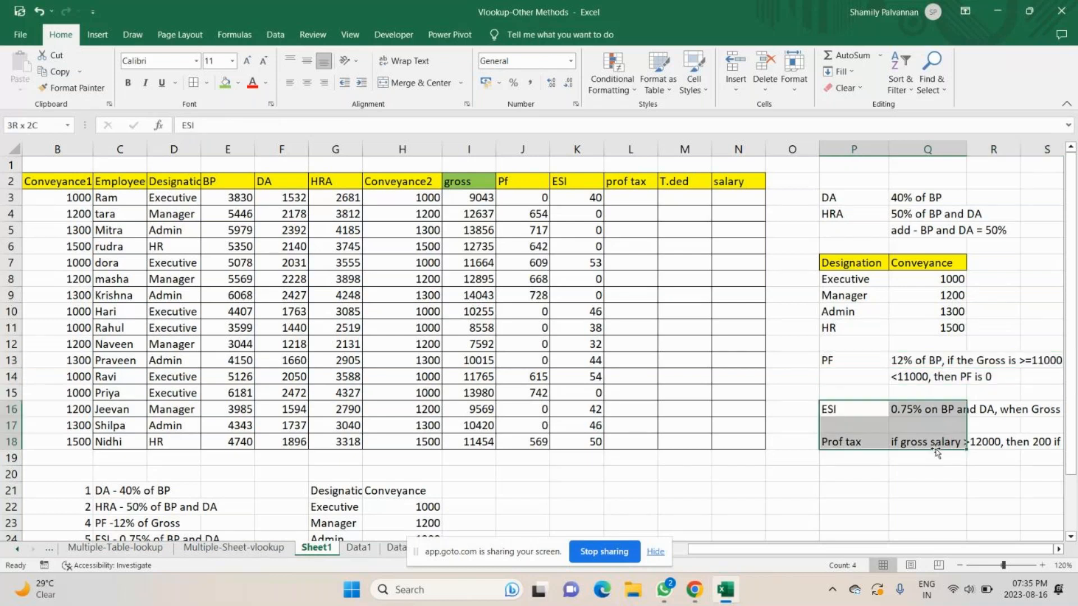
left_click_drag(936, 453, 912, 421)
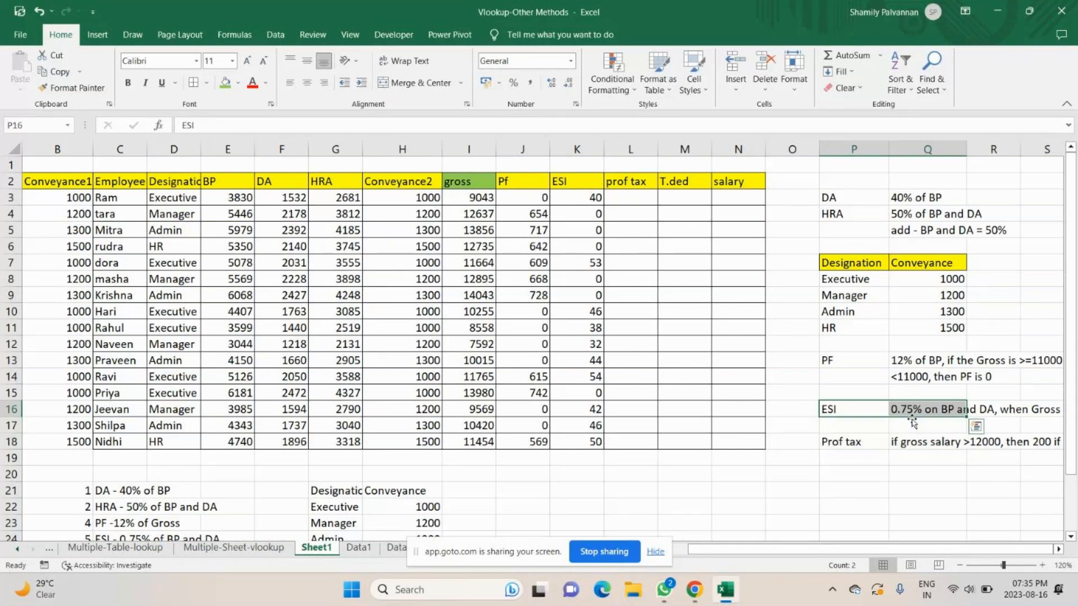
left_click_drag(853, 441, 912, 442)
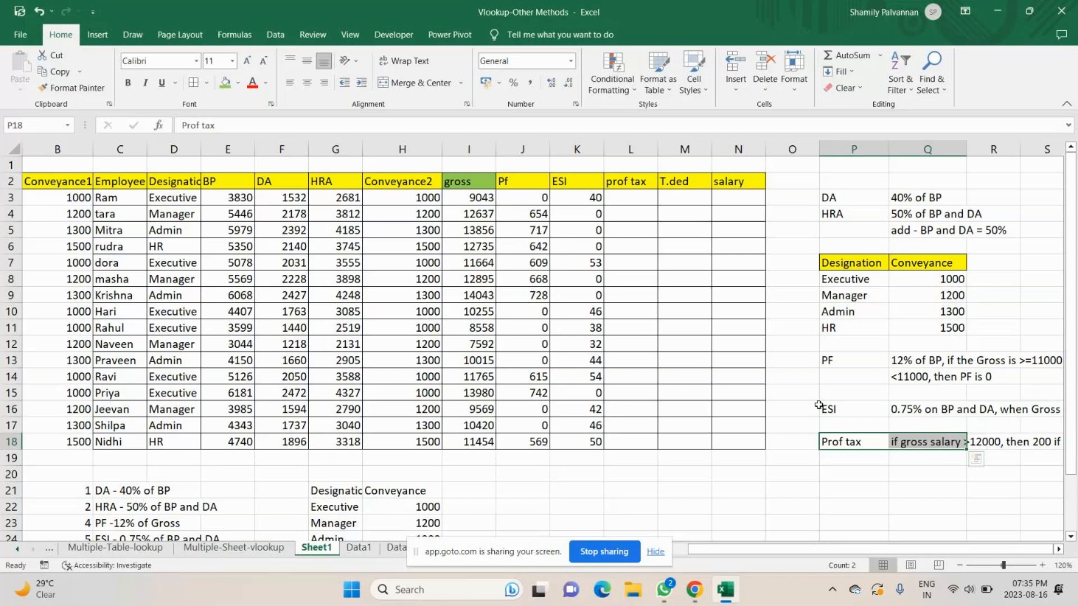
left_click_drag(819, 405, 898, 428)
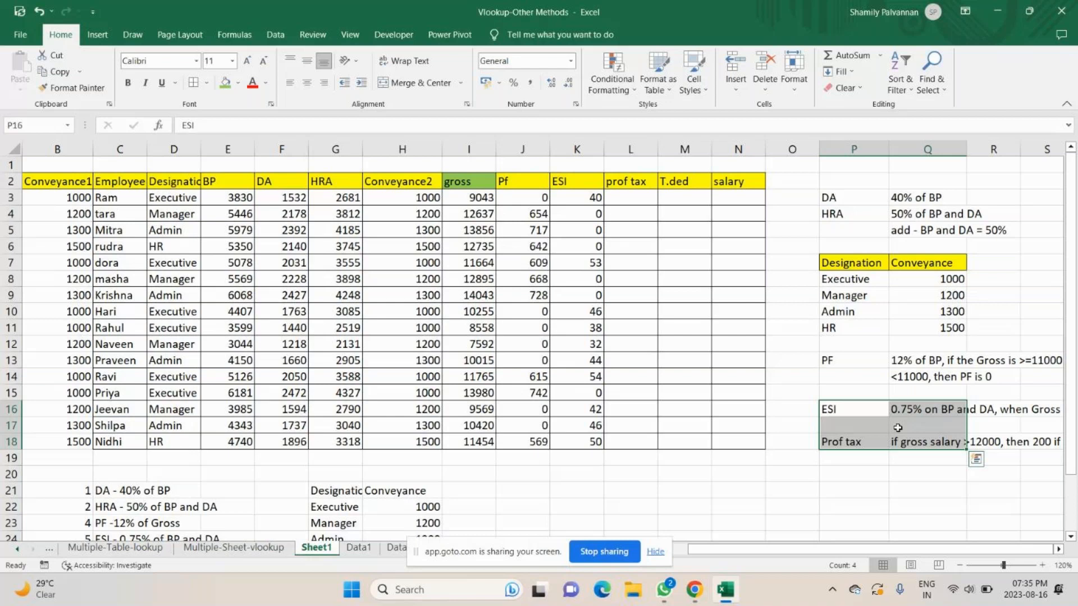
left_click_drag(853, 441, 1045, 443)
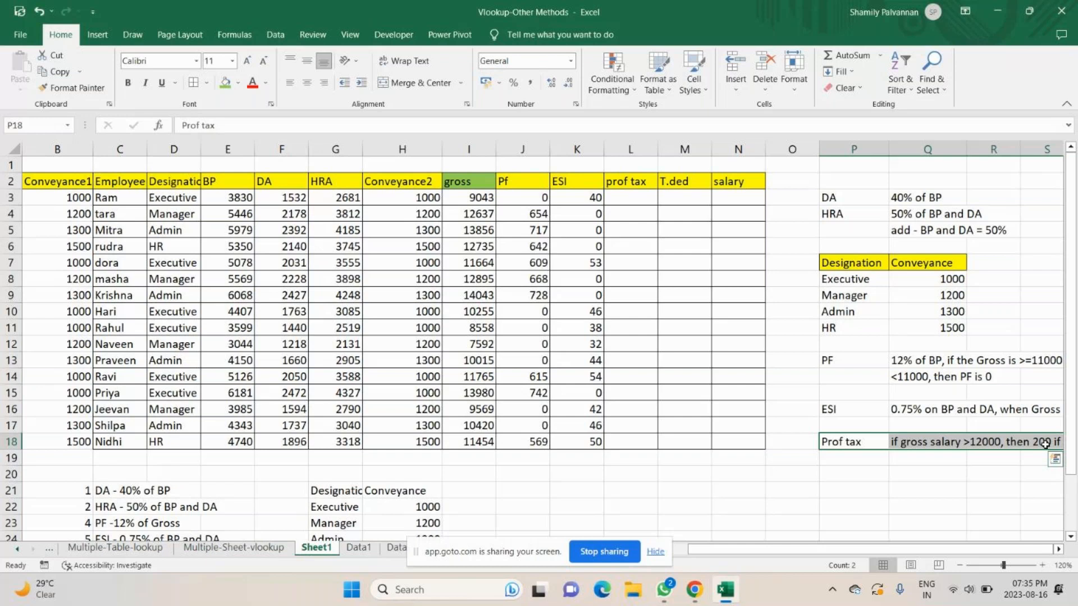
Calculate prof tax in L3 with =IF(I3>=12000,200,0) and fill the formula down to L18.
left_click(614, 196)
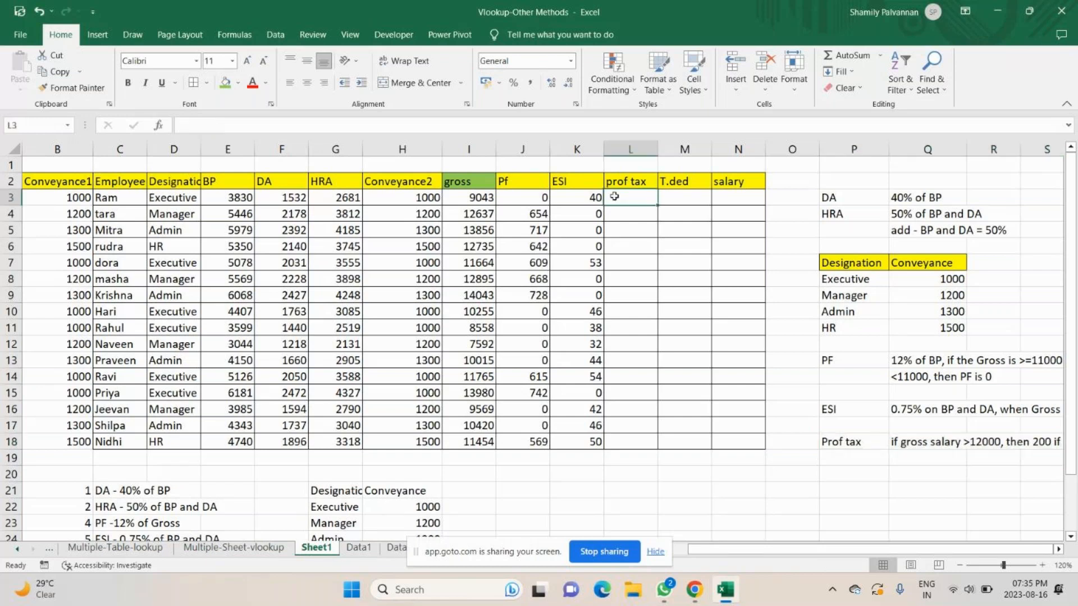
type("=IF(")
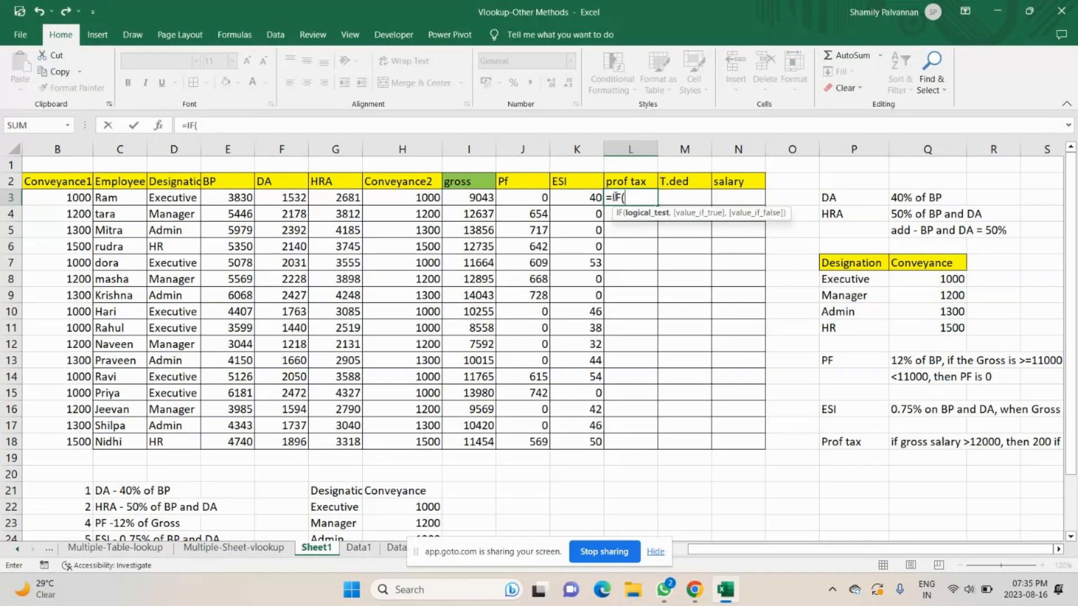
left_click(470, 197)
type(">=")
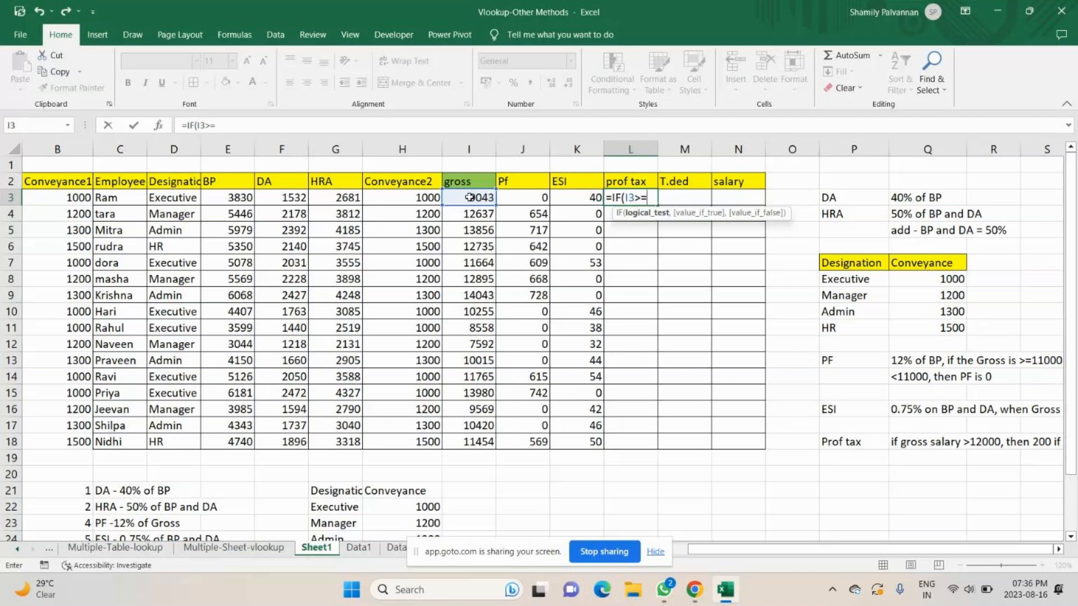
type("12000,")
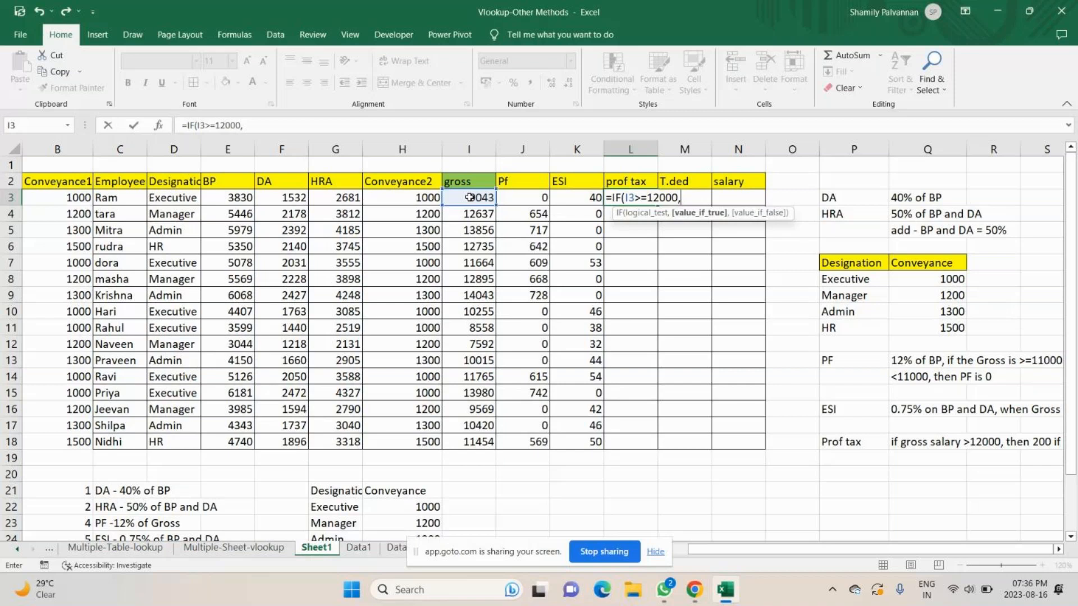
type("200,0)")
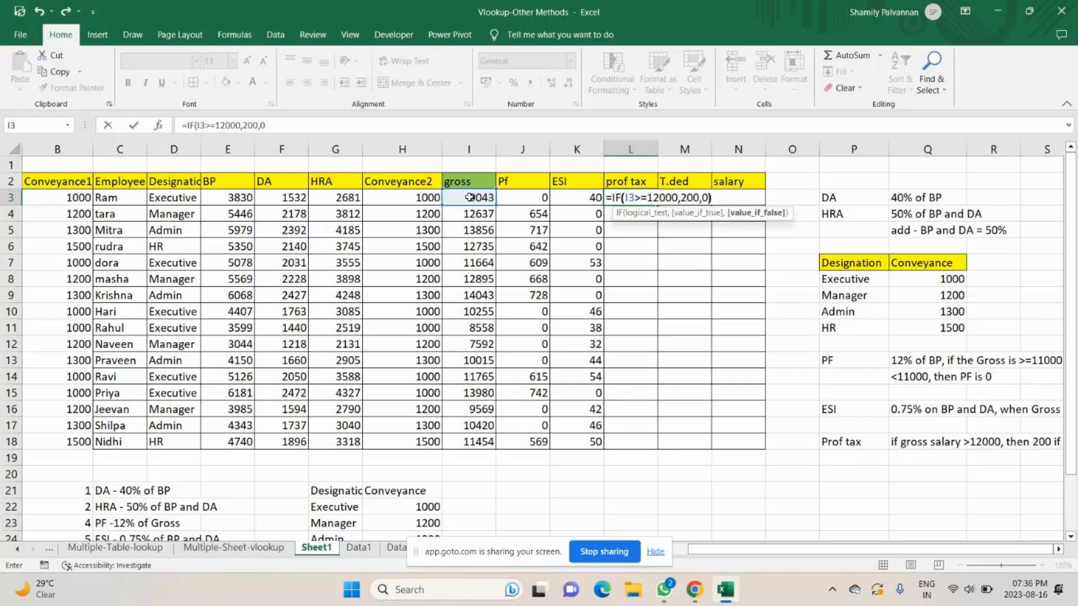
key("ctrl+Return")
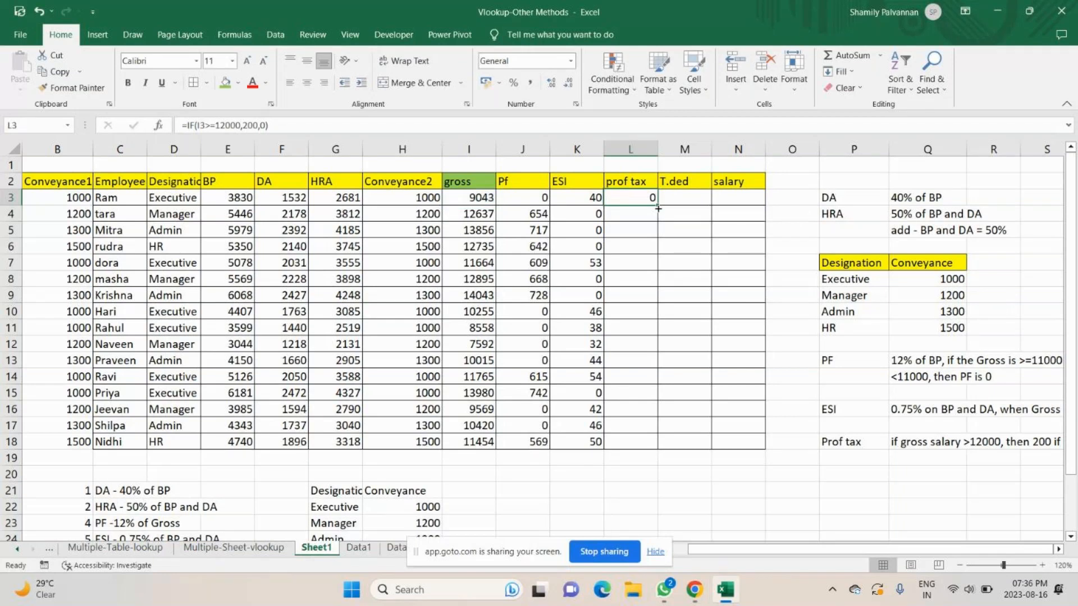
double_click(657, 207)
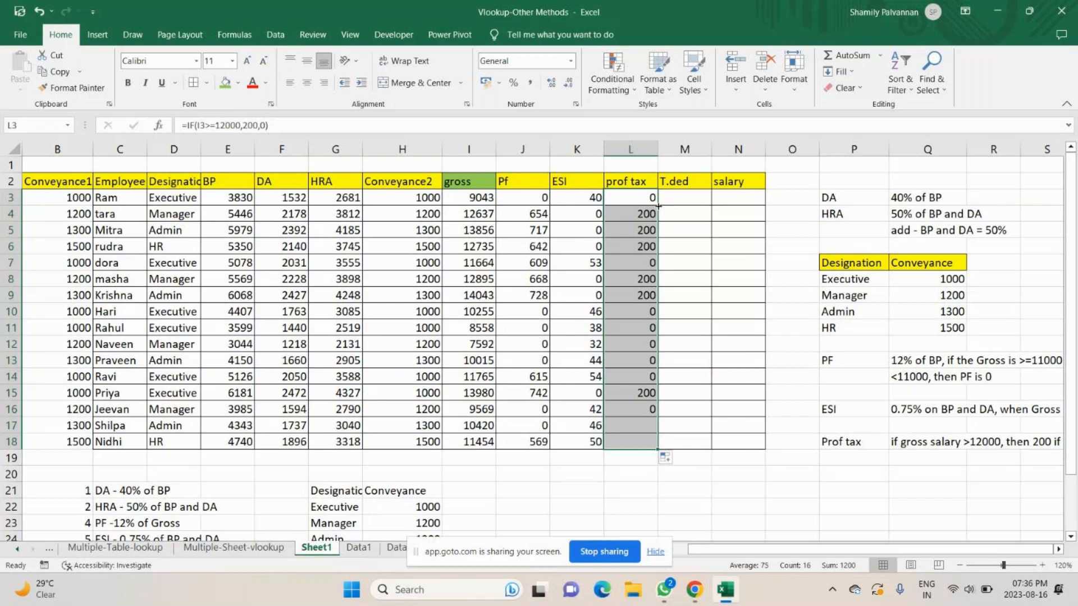
Shade the T.ded header in M2 with the same green fill as the gross header.
left_click(677, 200)
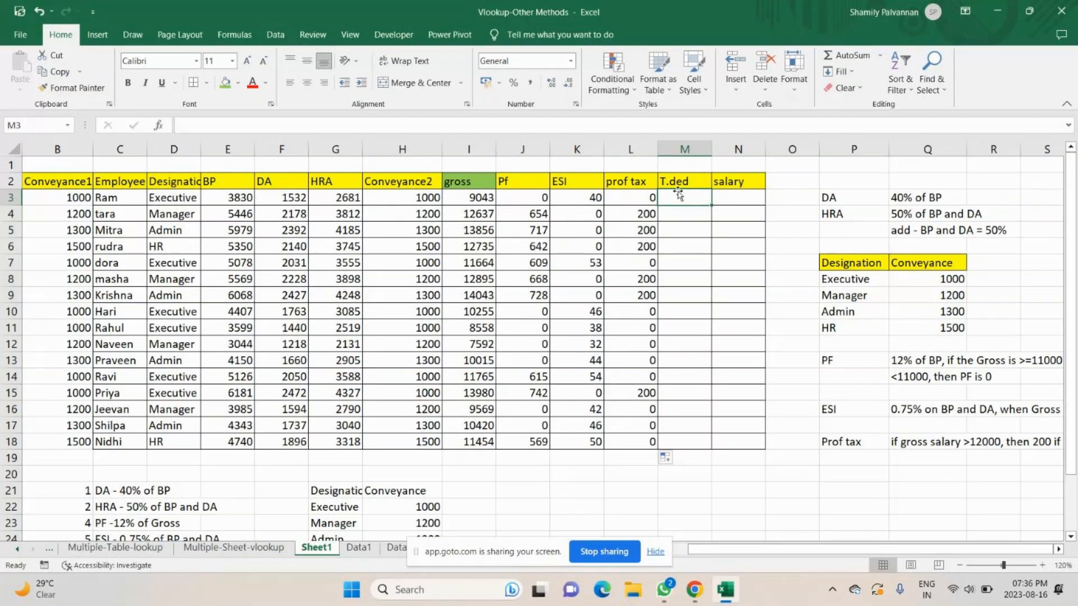
left_click(677, 183)
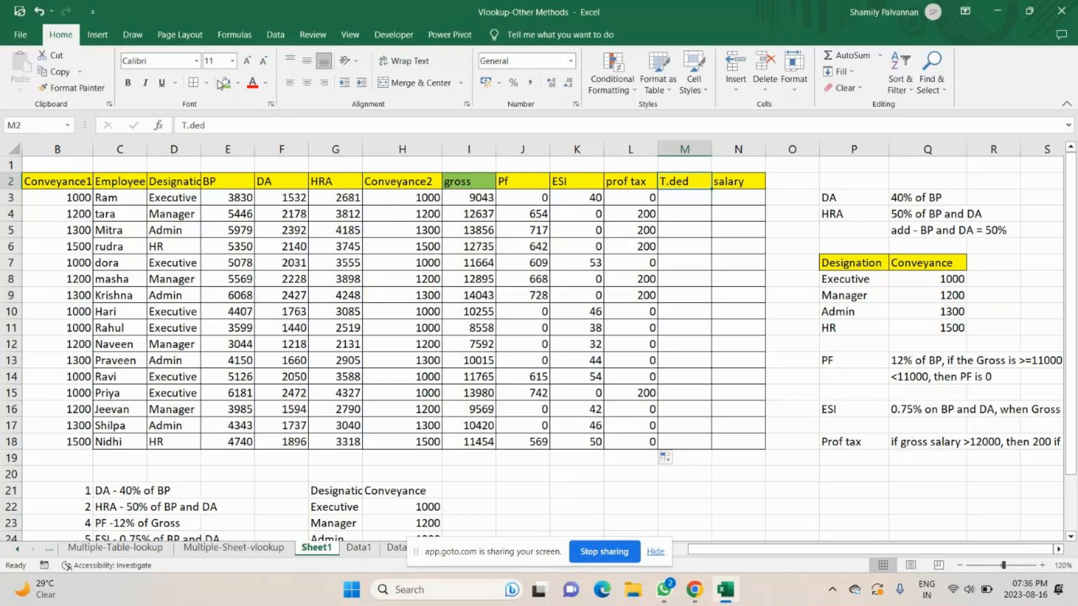
left_click(223, 84)
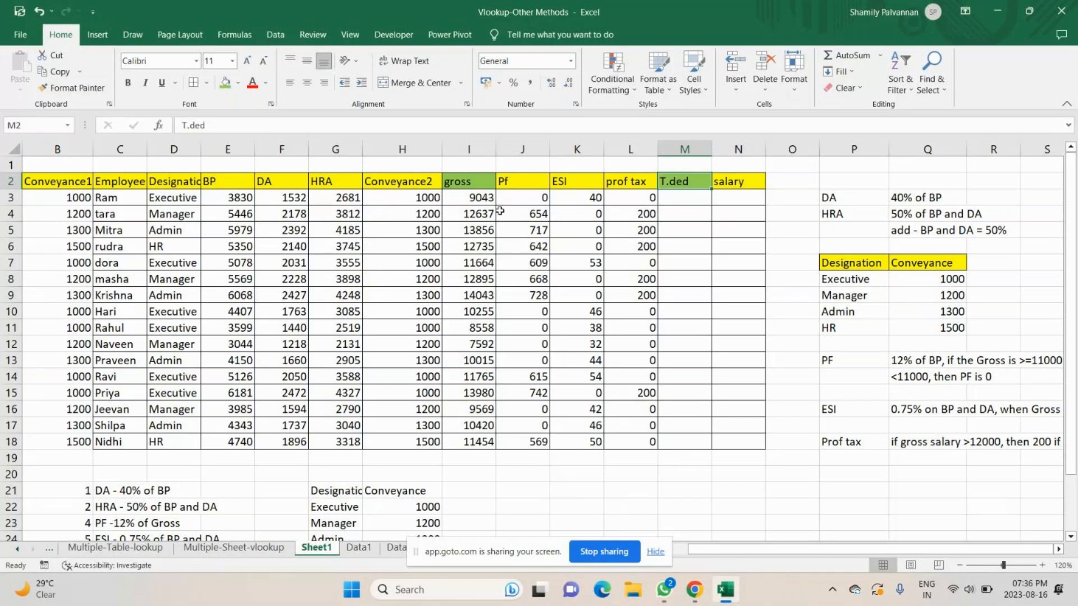
Total the deductions in M3 with =SUM(J3:L3) and fill the formula down to M18.
left_click(688, 199)
type("=")
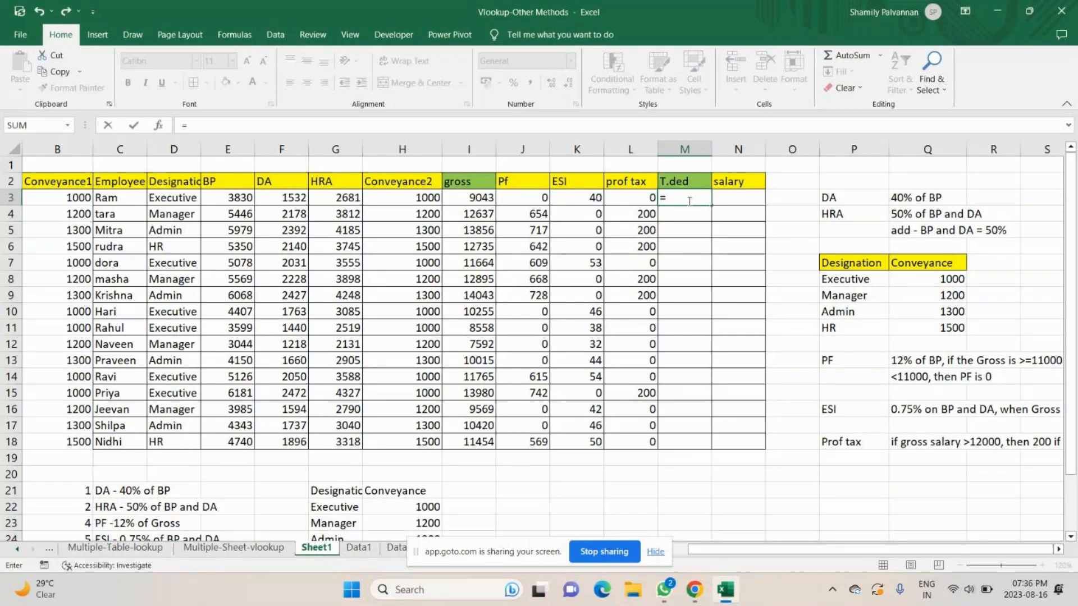
type("SUM(")
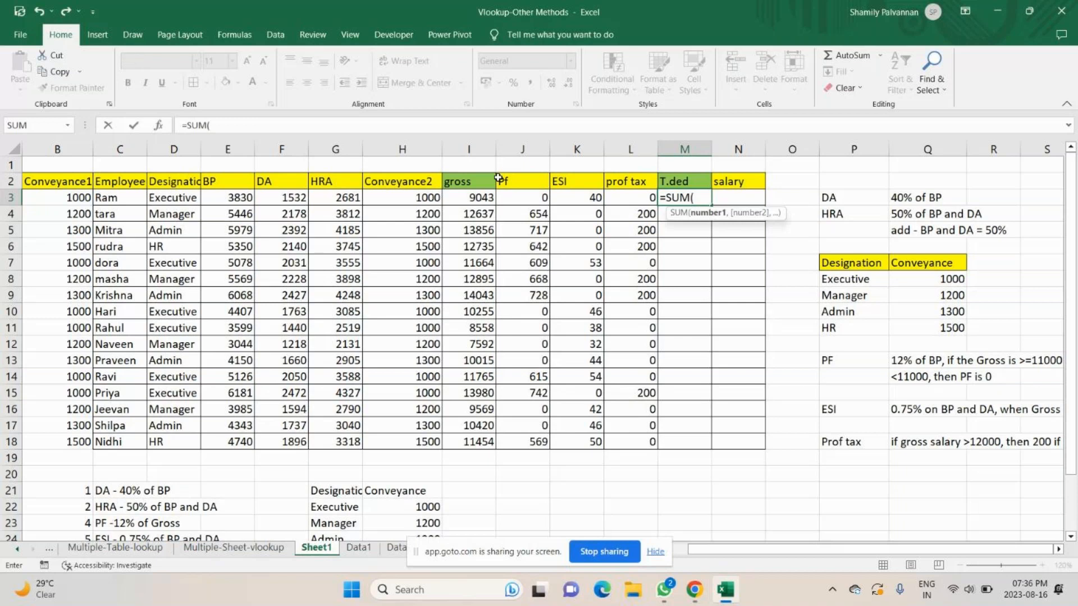
left_click_drag(508, 197, 587, 195)
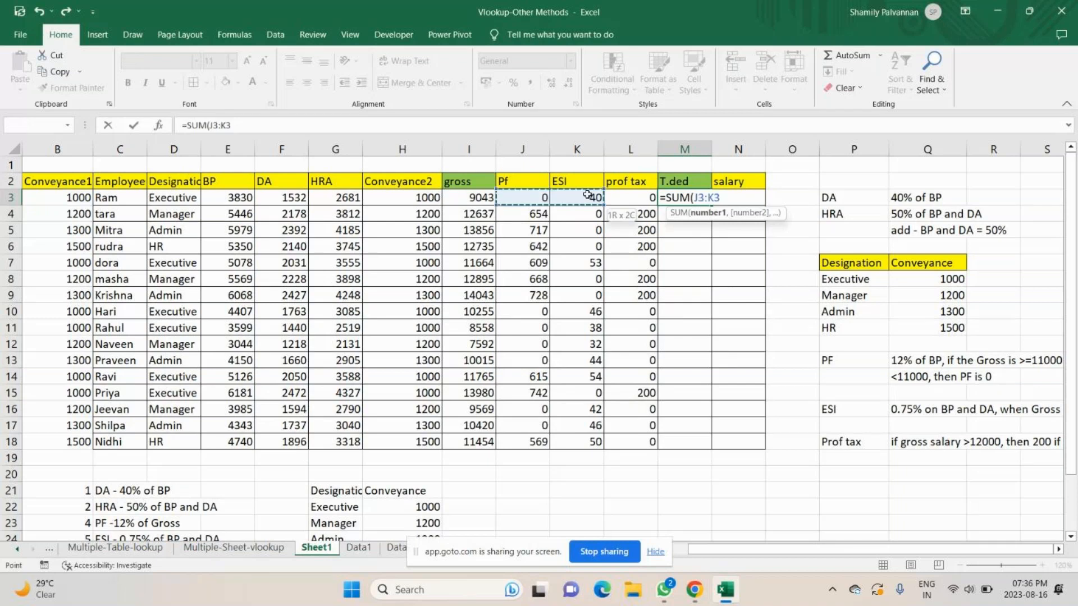
key("Return")
left_click(679, 190)
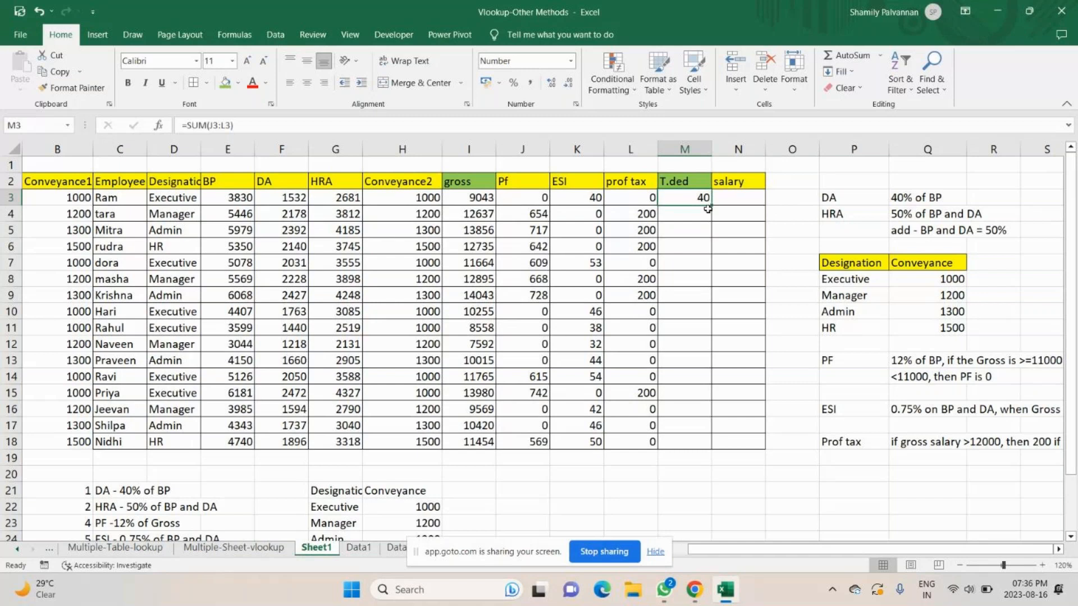
double_click(708, 209)
left_click(730, 195)
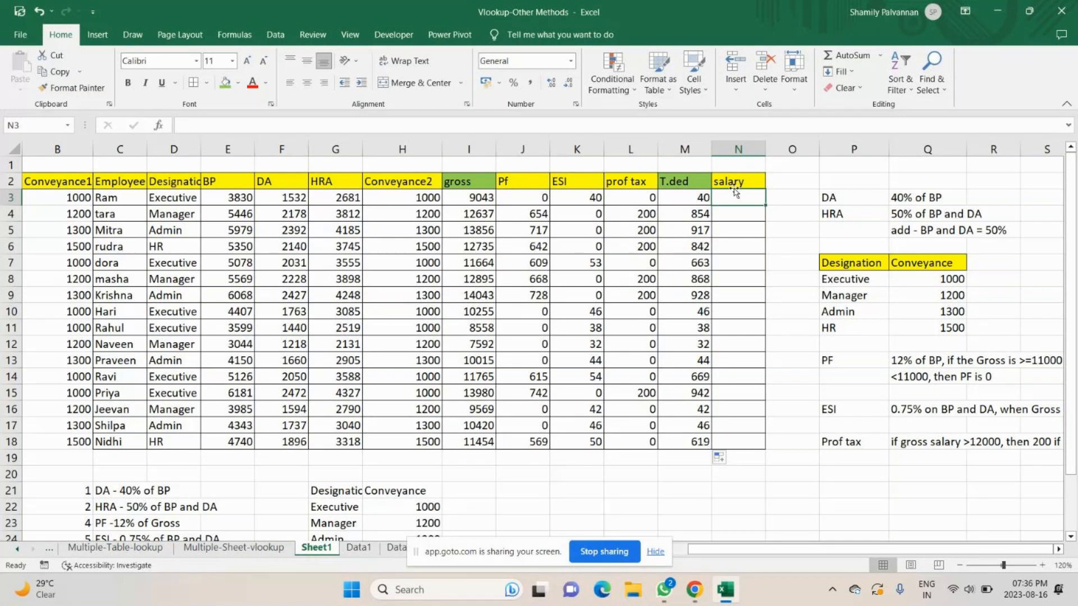
Calculate the salary in N3 with =I3-M3 and fill the formula down to N18.
type("=")
left_click(467, 200)
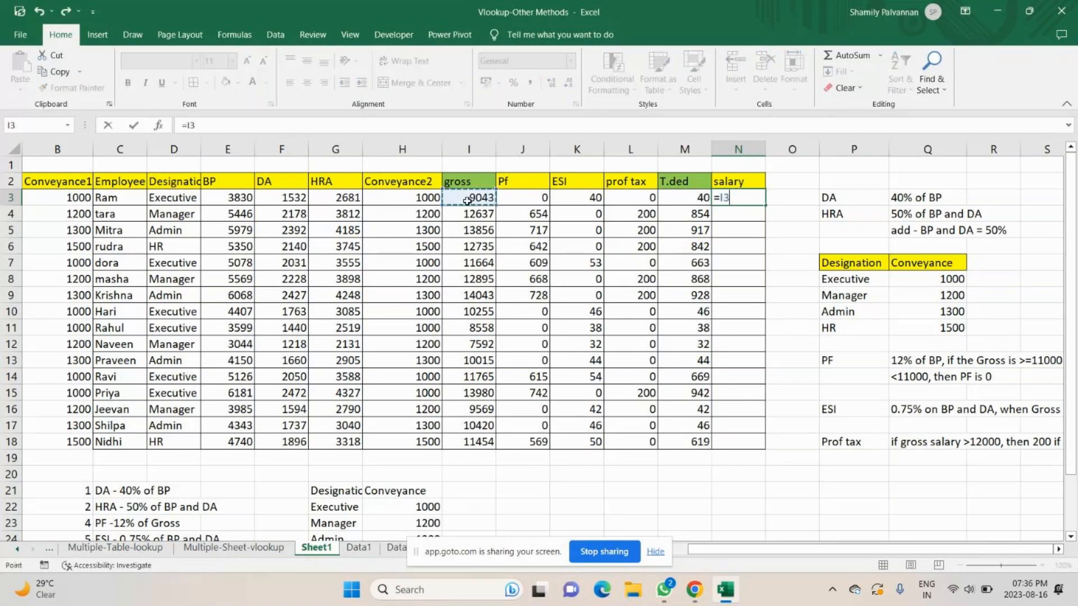
double_click(765, 205)
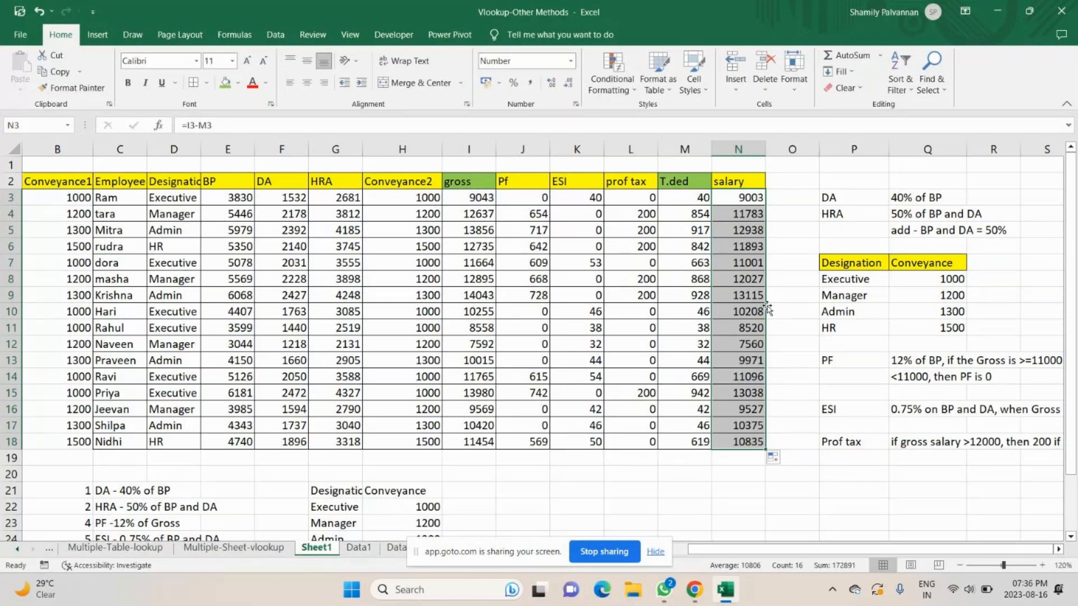
Clear the old rule notes and conveyance list in B21:I27 below the salary table and narrow column O.
scroll(393, 326, "down", 3)
left_click_drag(56, 344, 199, 339)
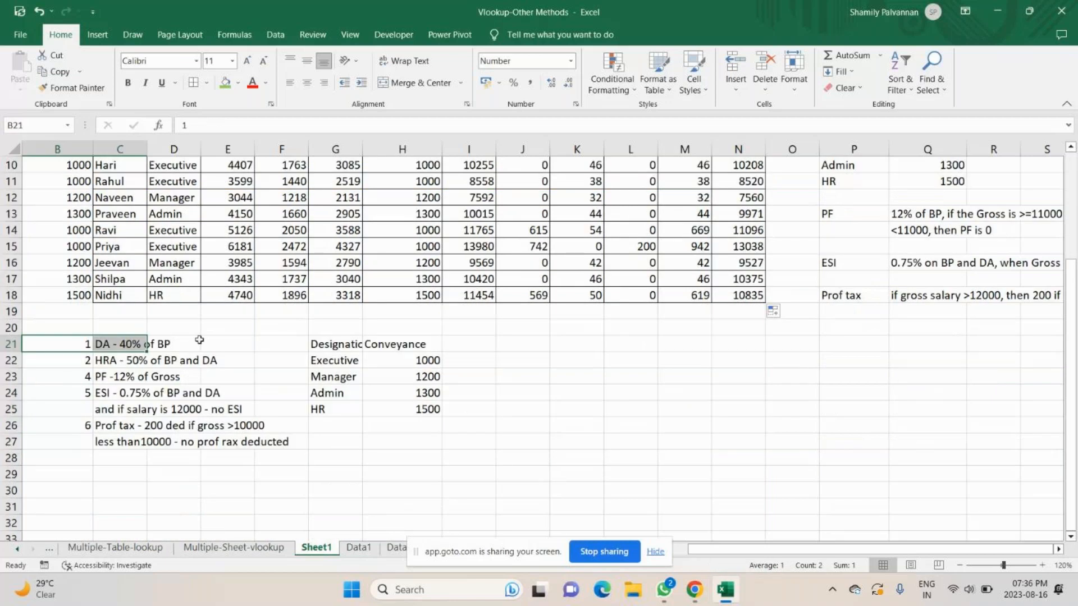
left_click_drag(200, 340, 469, 442)
key("Delete")
scroll(469, 442, "up", 3)
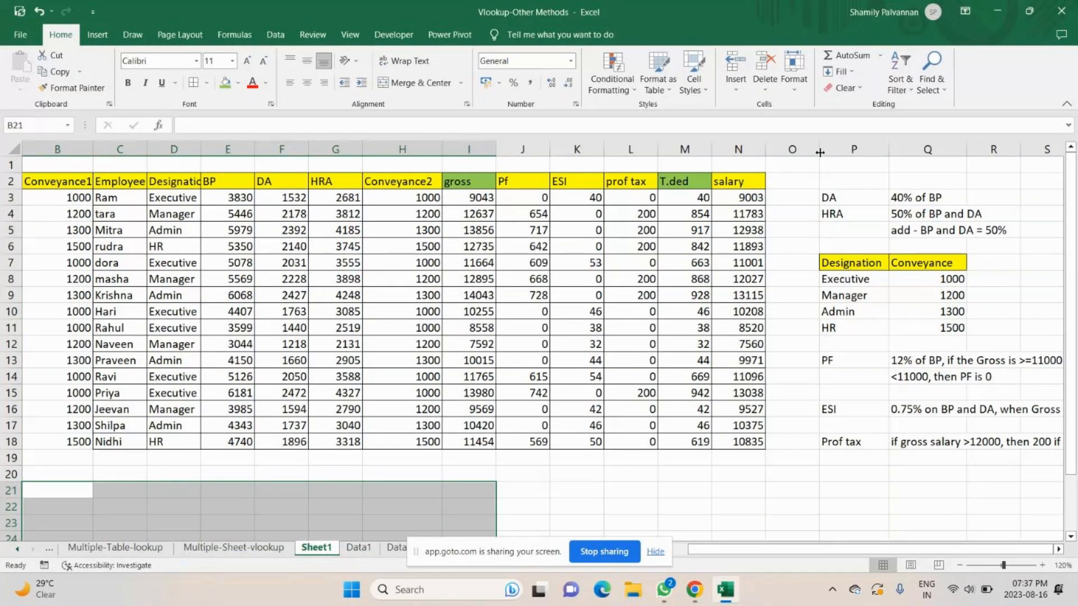
left_click_drag(820, 152, 777, 152)
Switch to the GoTo meeting in Chrome, read the participants' chat messages, and minimise the meeting window.
mouse_move(694, 592)
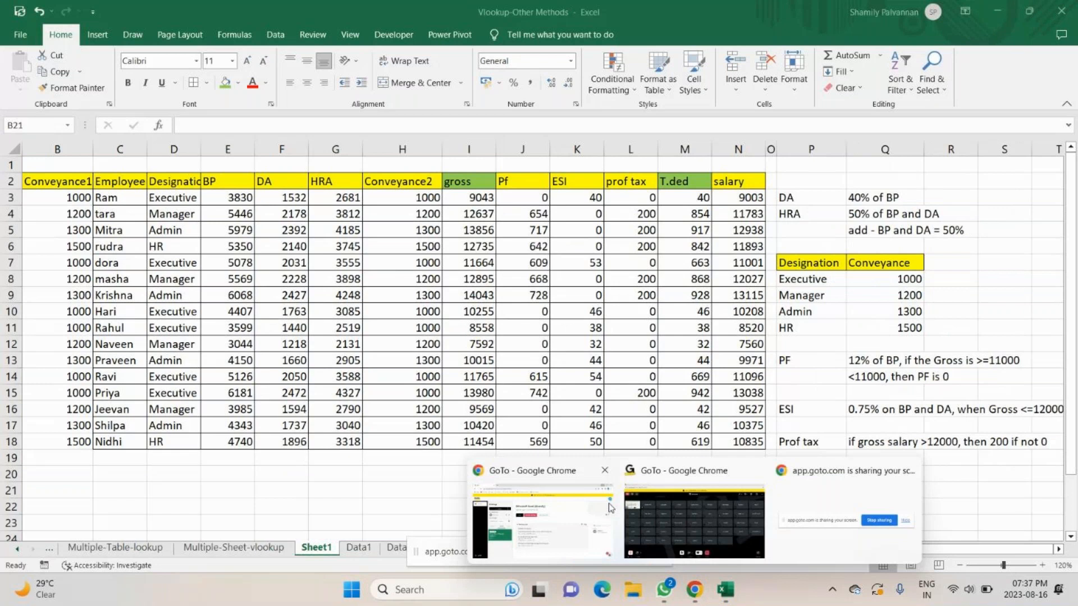
left_click(693, 520)
left_click(933, 79)
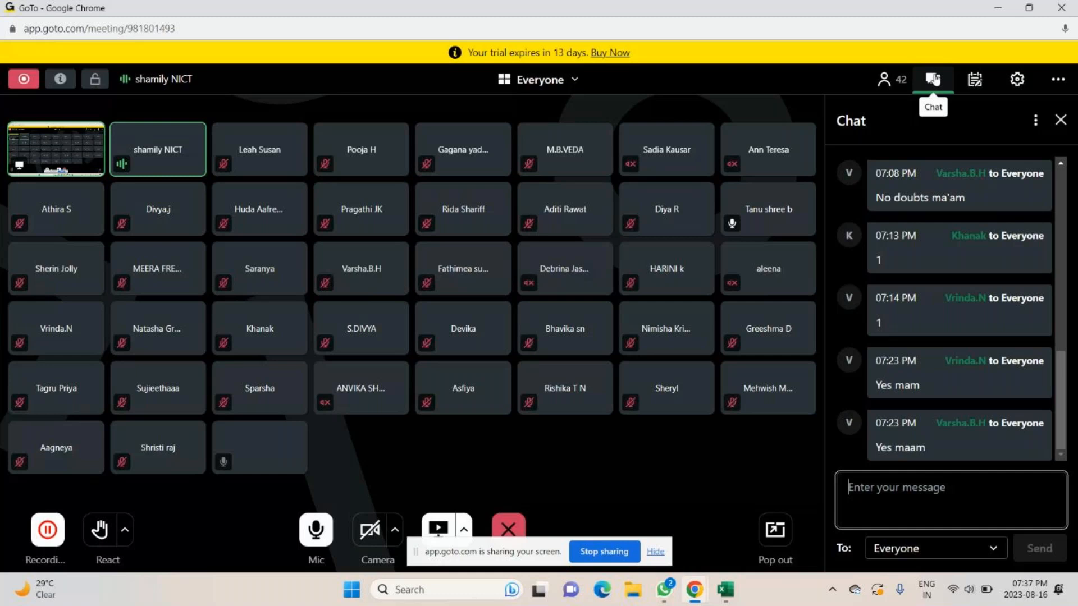
left_click(933, 79)
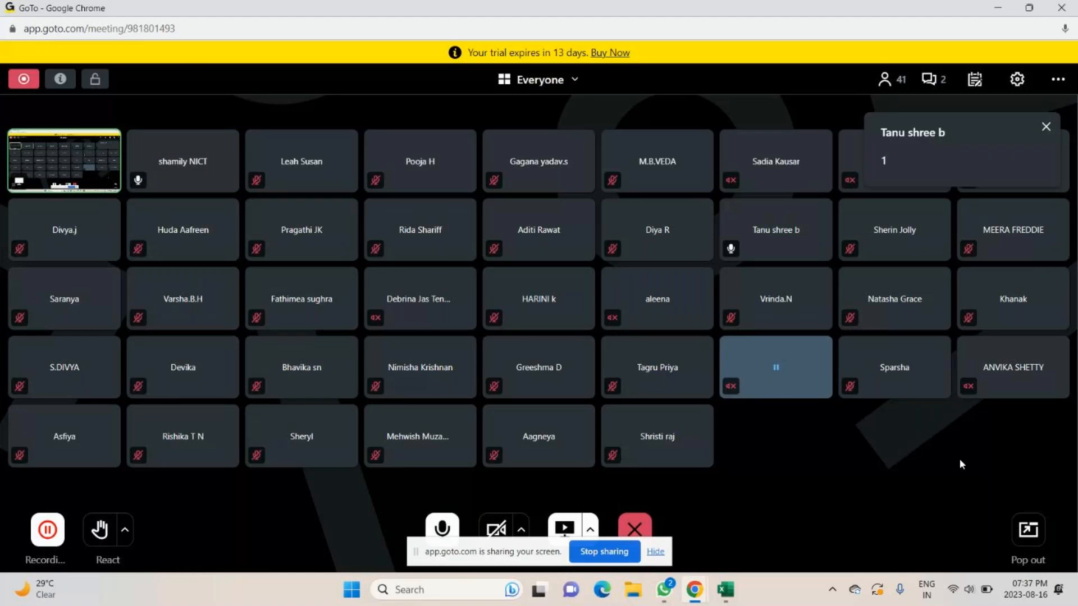
left_click(932, 81)
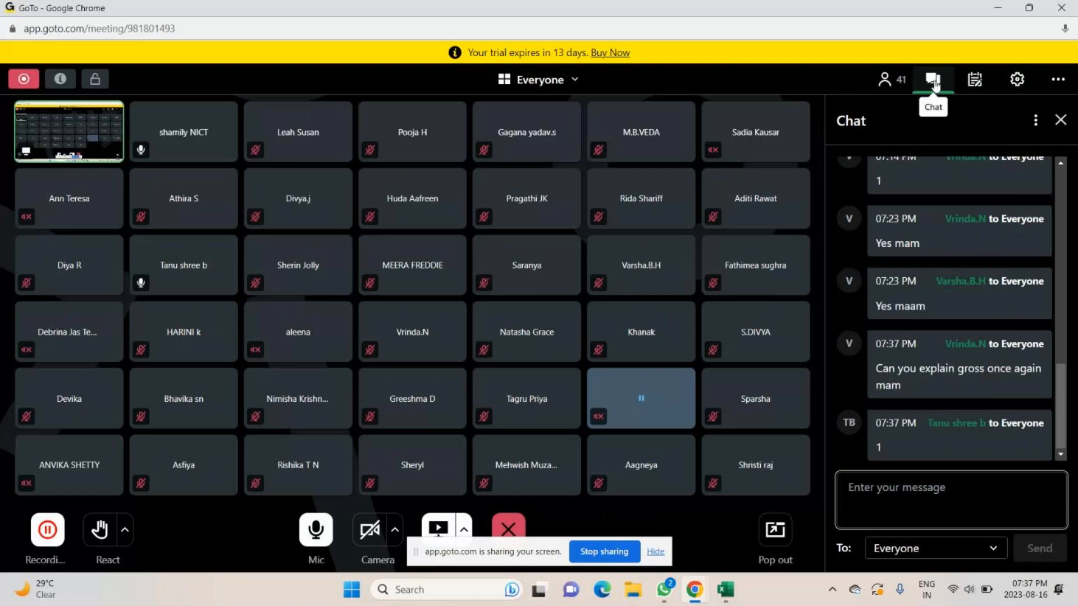
left_click(934, 83)
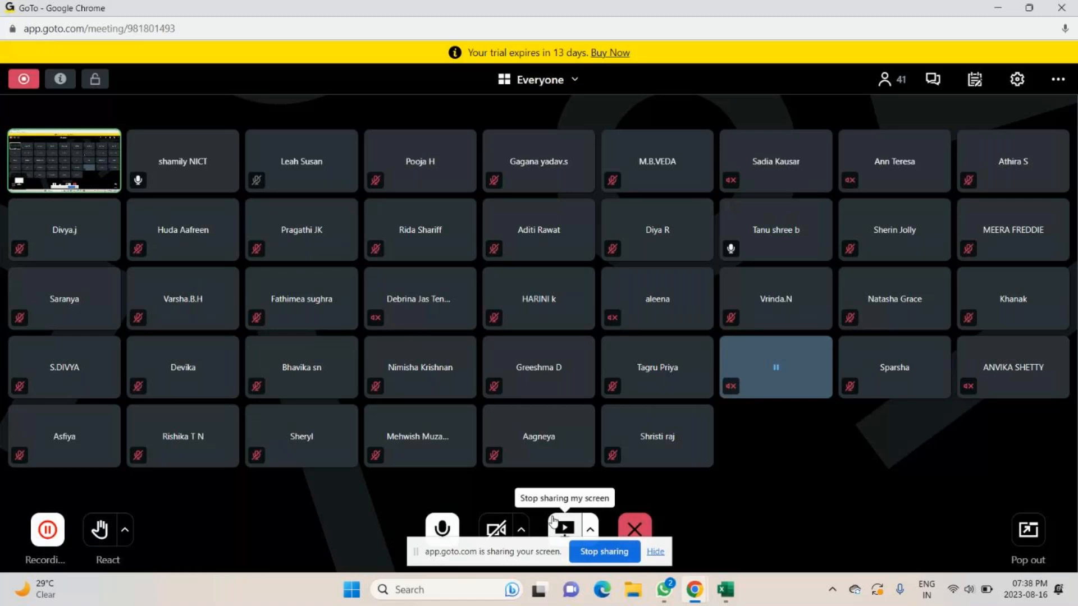
left_click(999, 9)
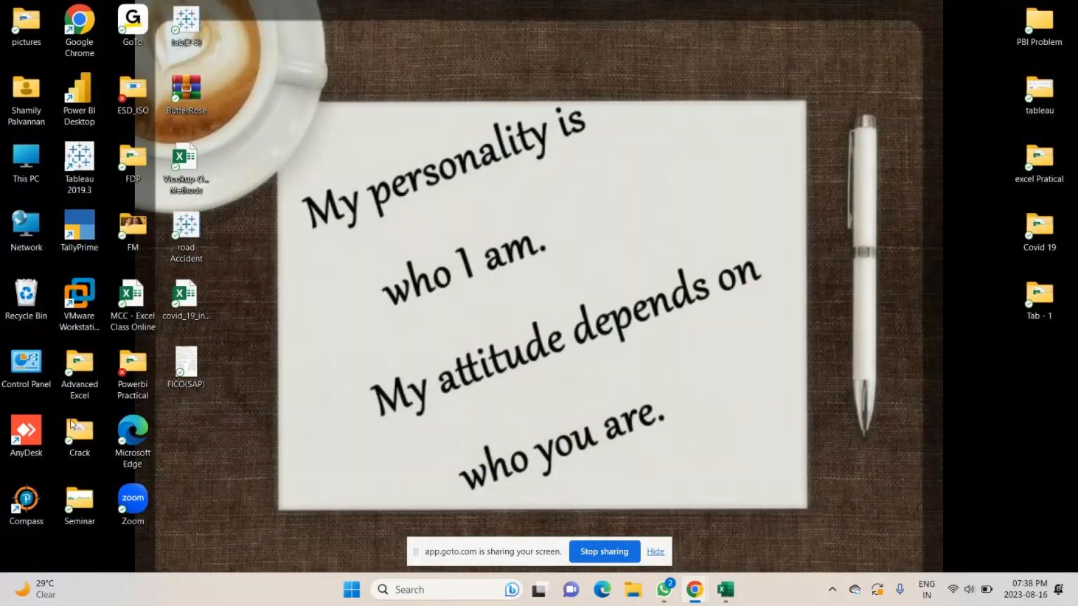
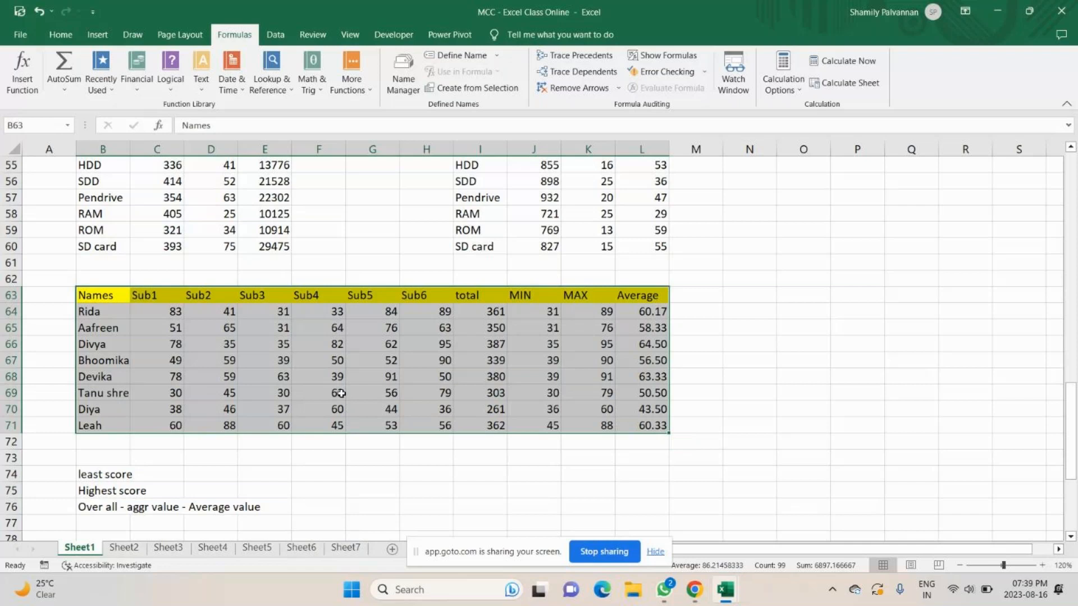
Review the students' marks table in rows 63 to 71, including the Sub1 and Average columns.
scroll(341, 393, "up", 1)
left_click_drag(157, 343, 168, 402)
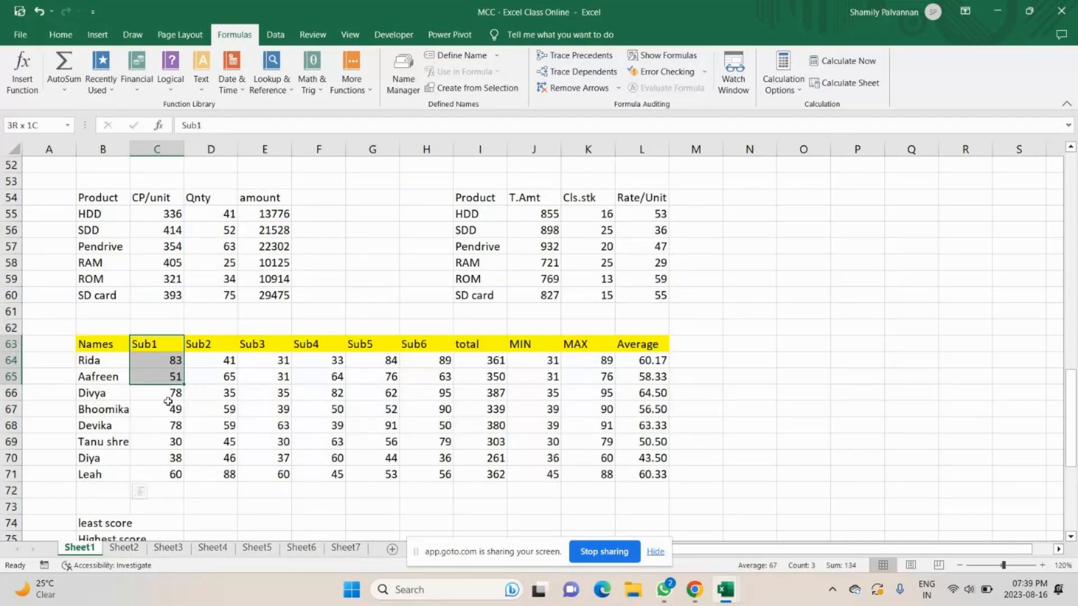
scroll(651, 270, "down", 2)
left_click(651, 267)
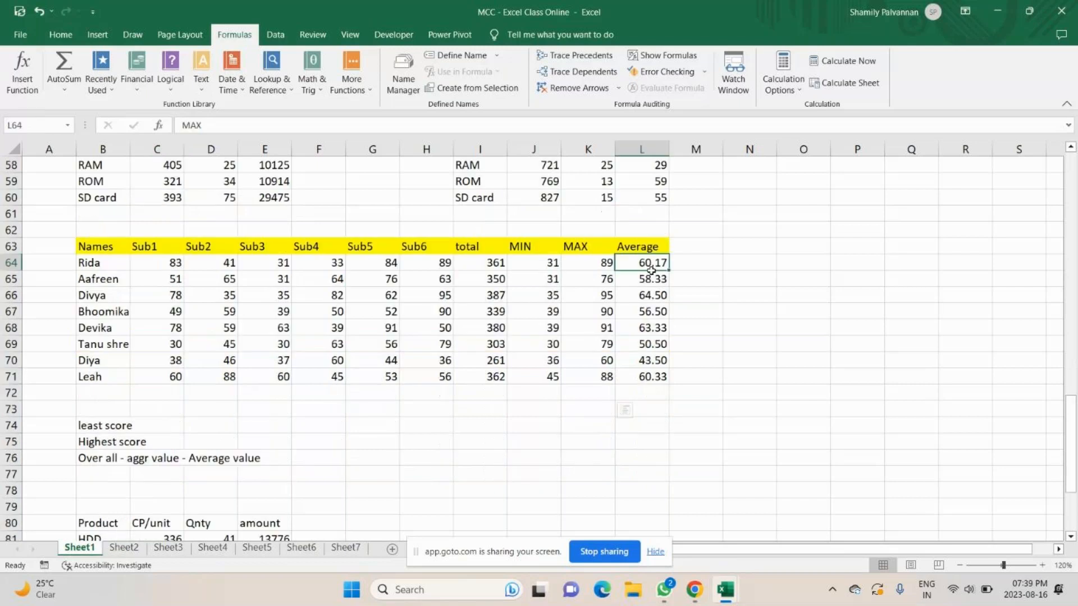
left_click_drag(651, 271, 636, 384)
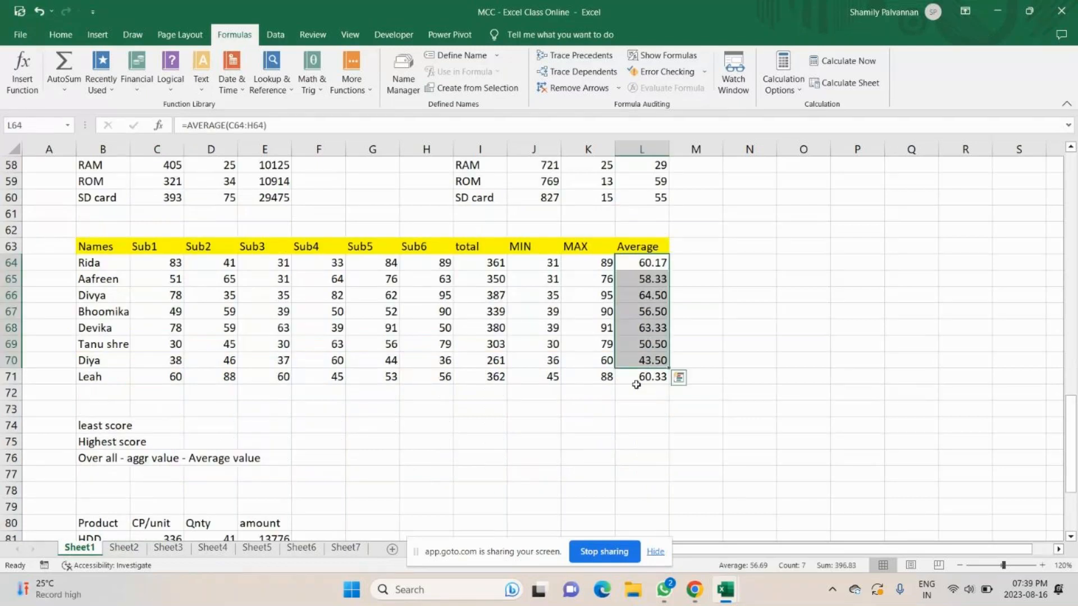
left_click(635, 385)
Switch to the GoTo meeting, turn the microphone off and on again, and return to the Excel workbook.
left_click(694, 589)
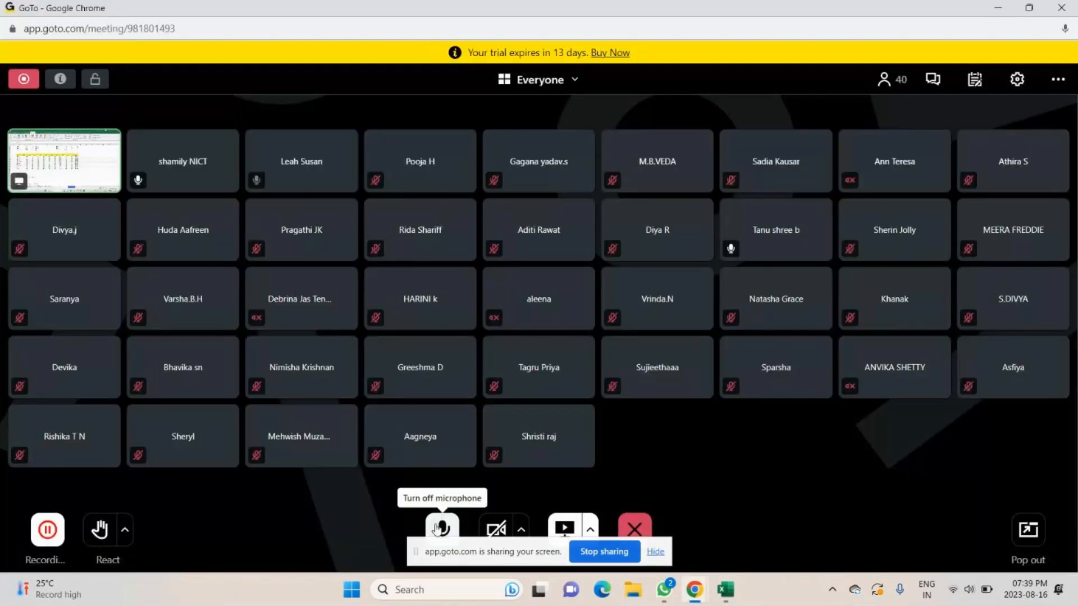
left_click(437, 529)
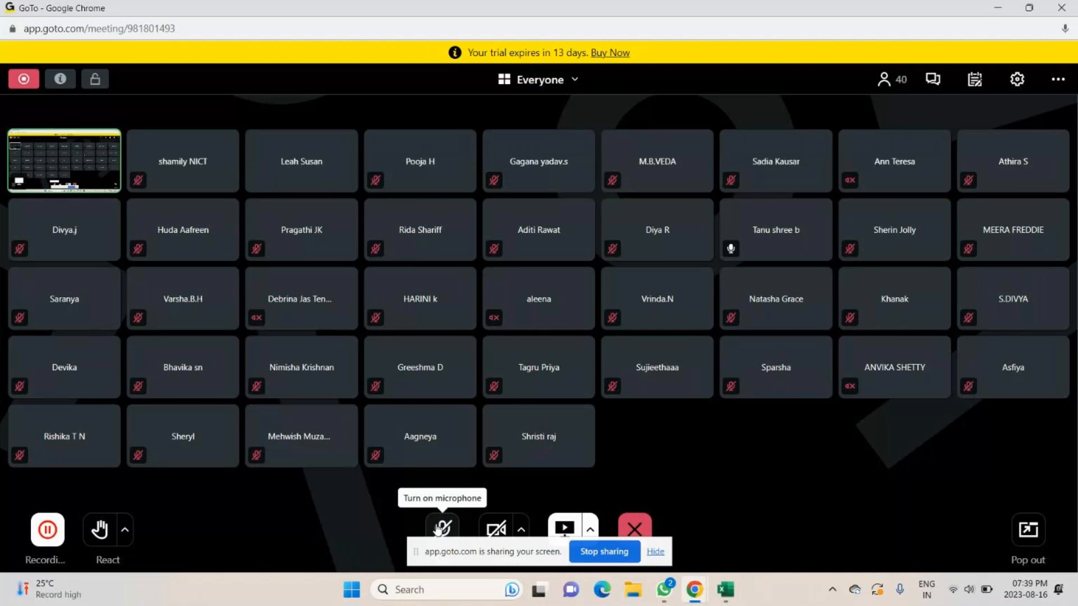
left_click(437, 529)
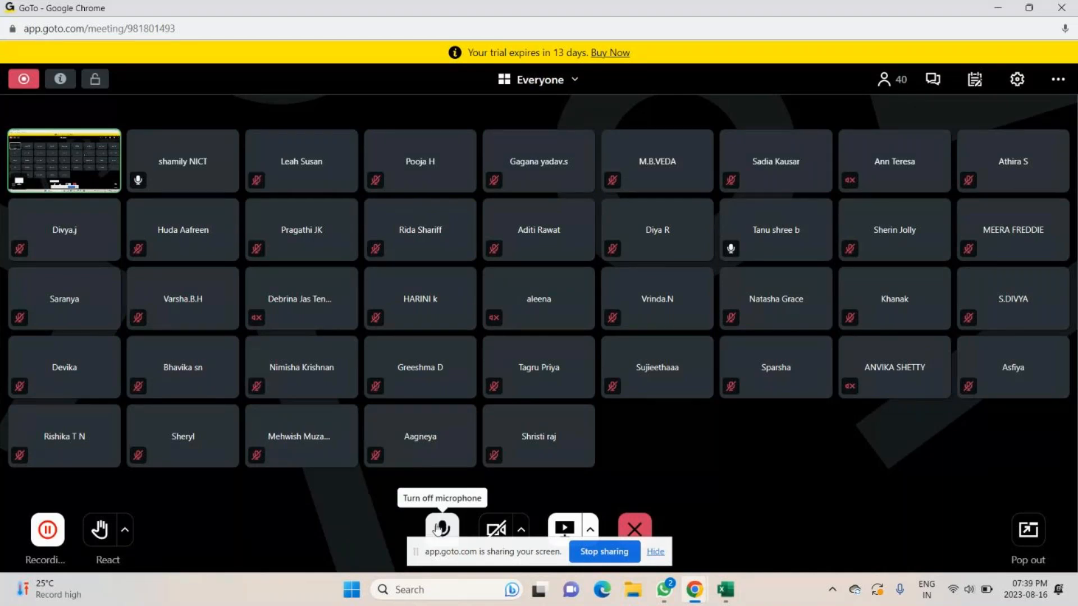
key("alt+Tab")
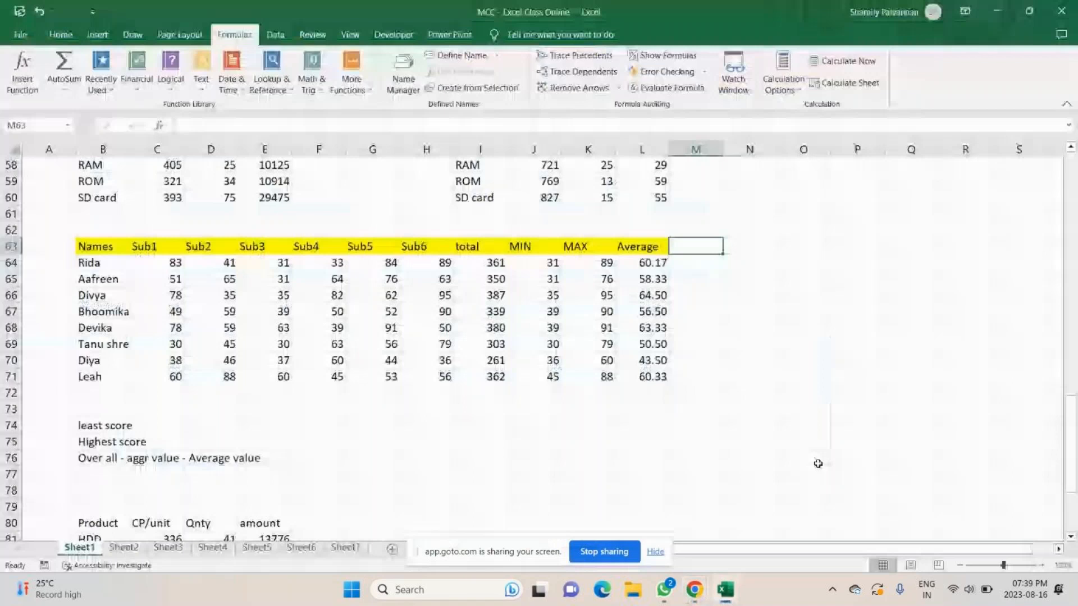
Add the headers Result1 in M63 and Result2 in N63 beside the Average column.
type("re")
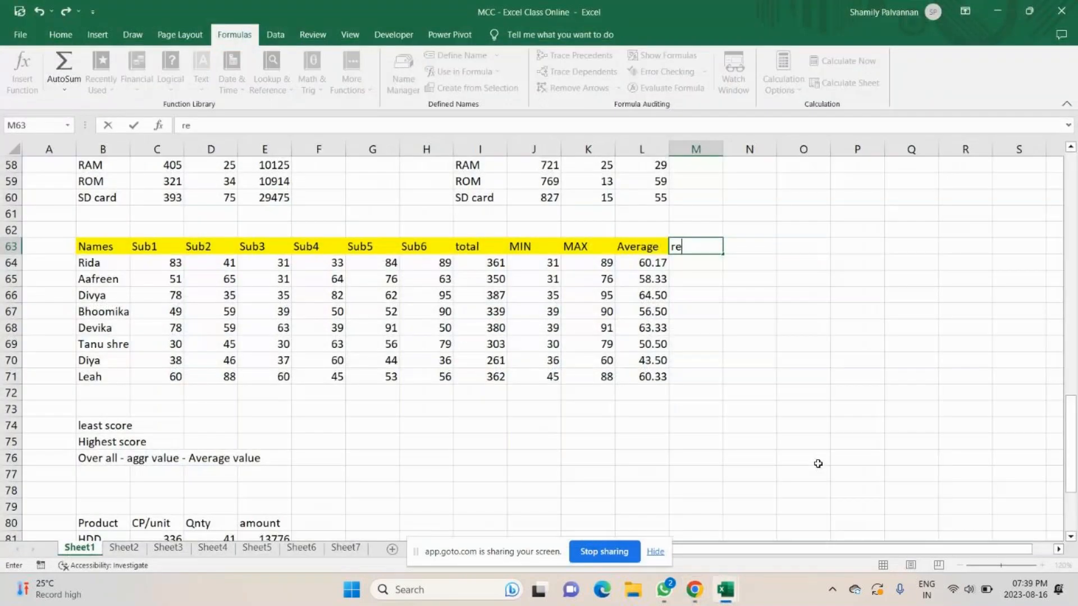
key("BackSpace")
key("BackSpace")
type("Result")
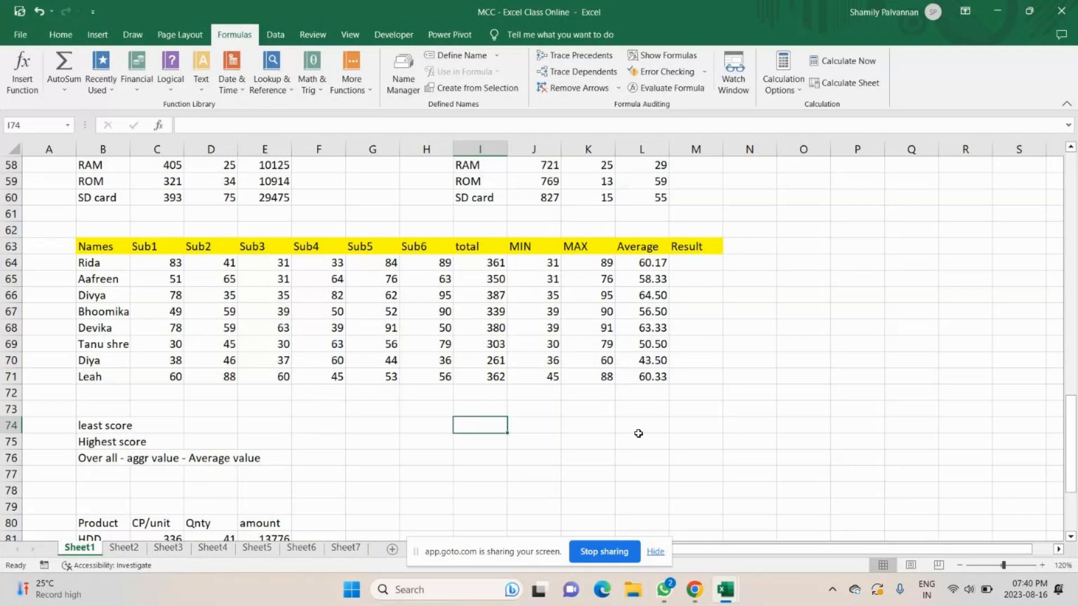
left_click(728, 247)
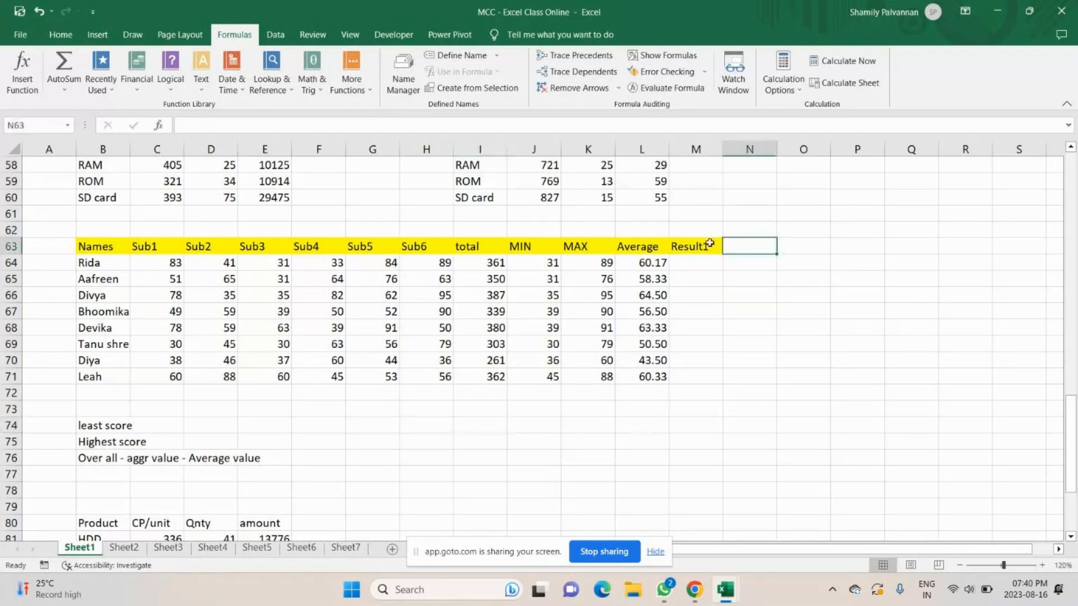
type("Res")
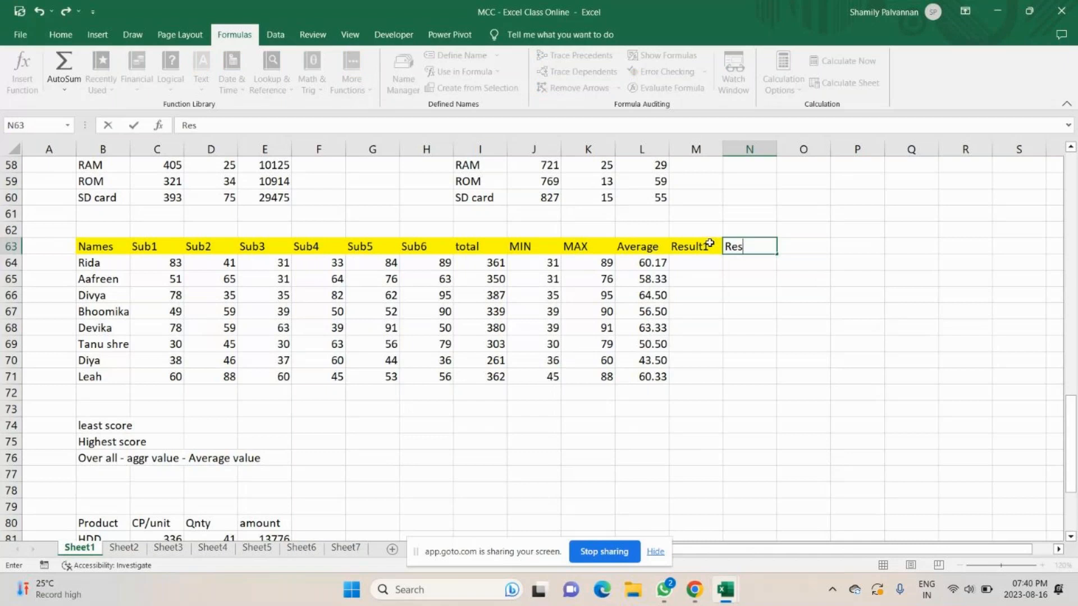
type("ult2")
key("Return")
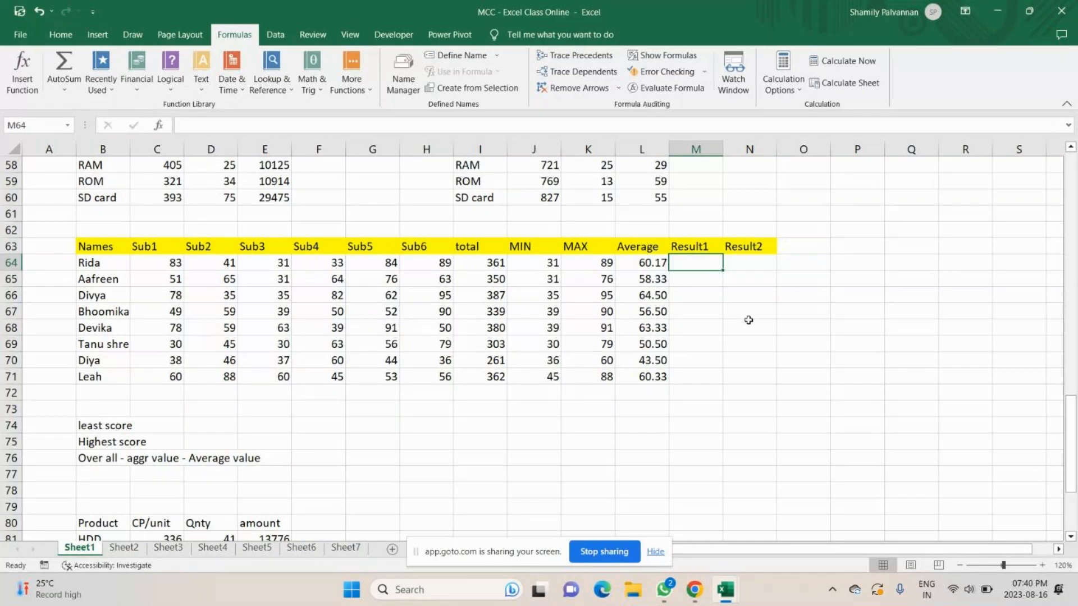
Enter the label "if" in M62 above the Result1 header.
left_click(690, 229)
type("if")
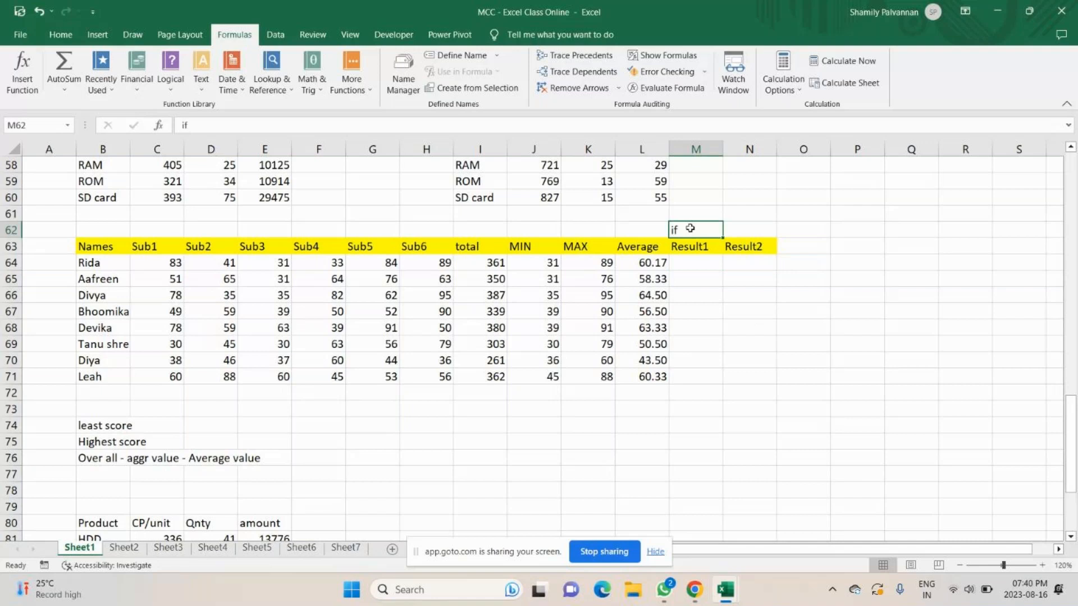
key("Return")
key("Return")
type("=if")
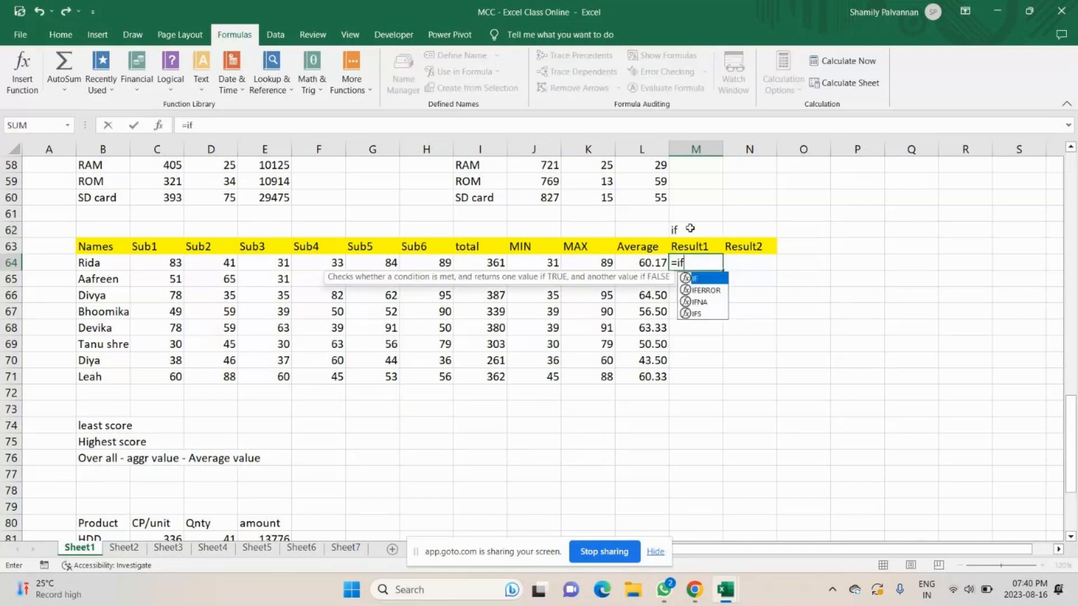
key("BackSpace")
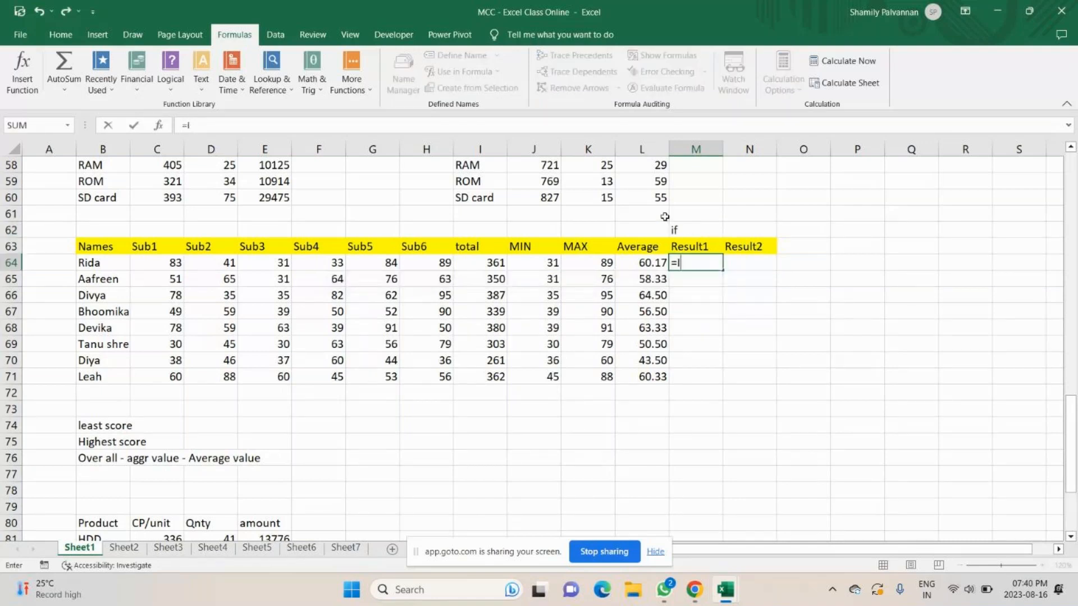
key("Escape")
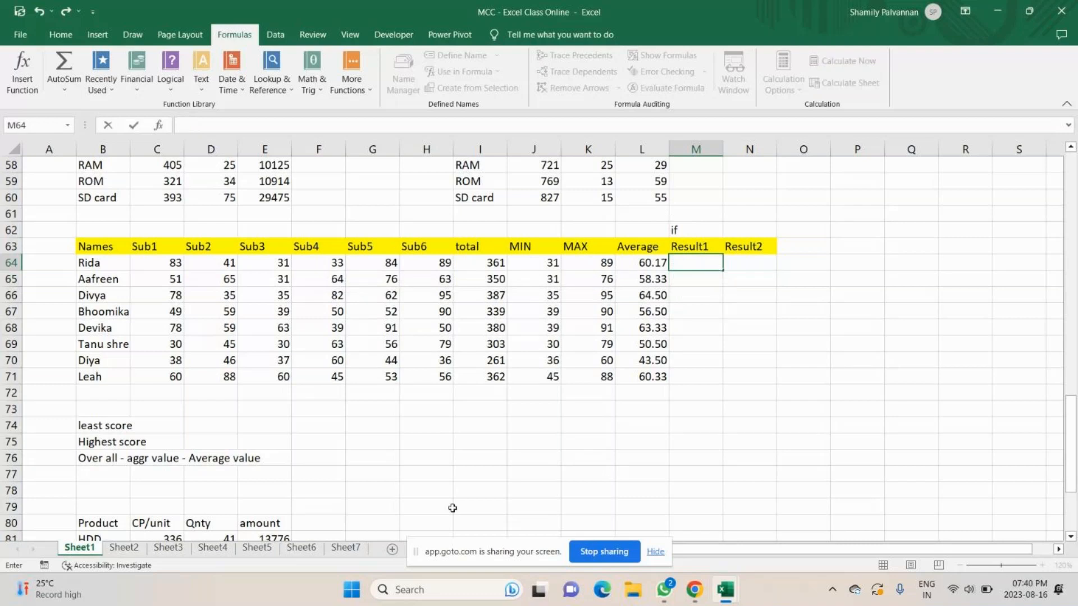
Enter the note "if any subject, student score <35 fail, >35 pass" in I74 below the marks table.
left_click(467, 425)
type("if")
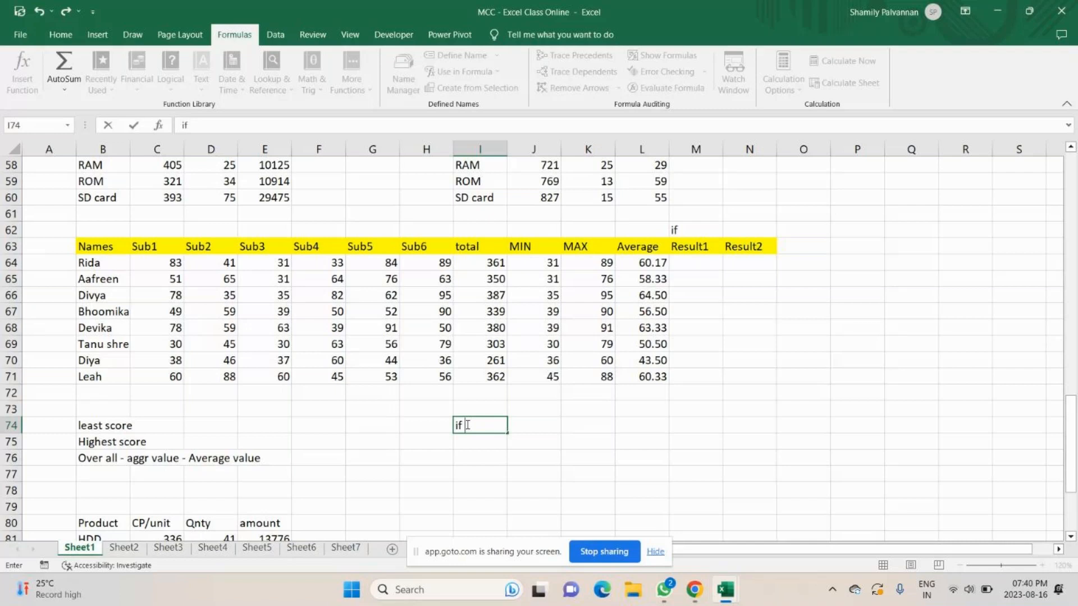
type("any subje")
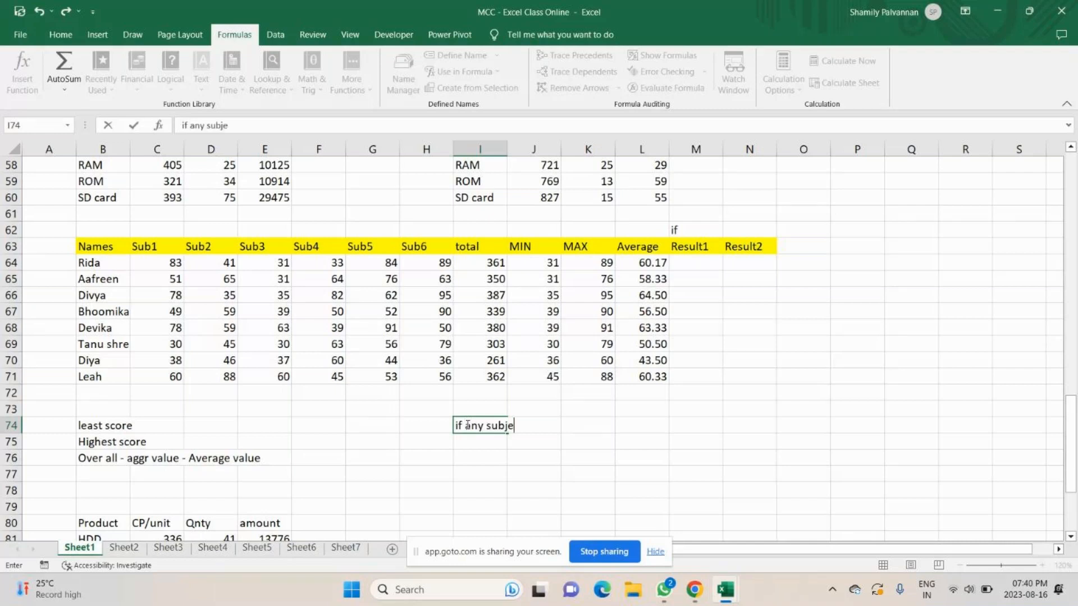
type("ct")
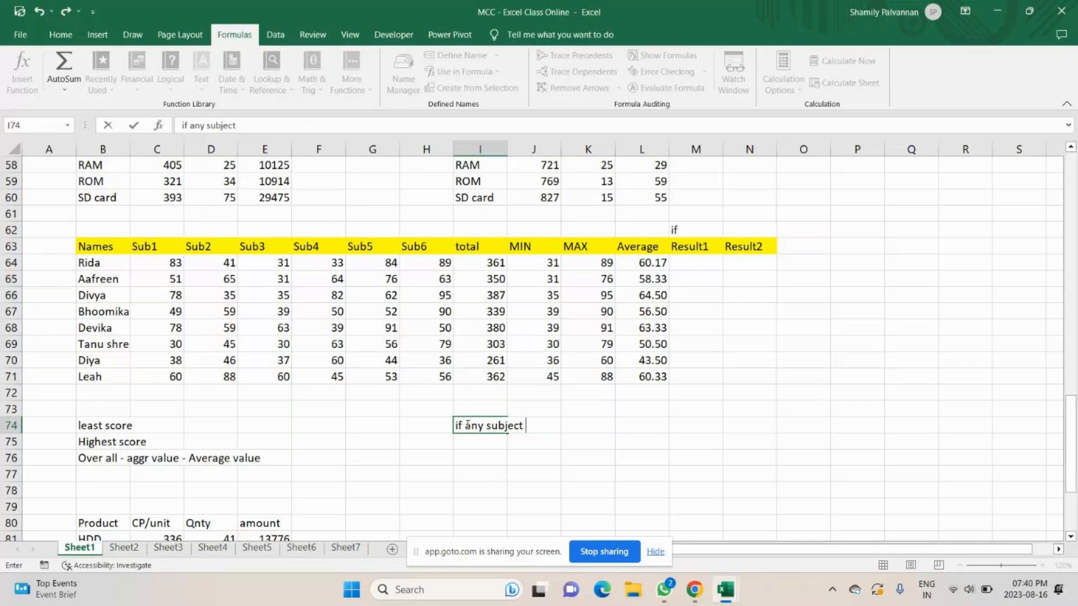
key("BackSpace")
type(", student scored")
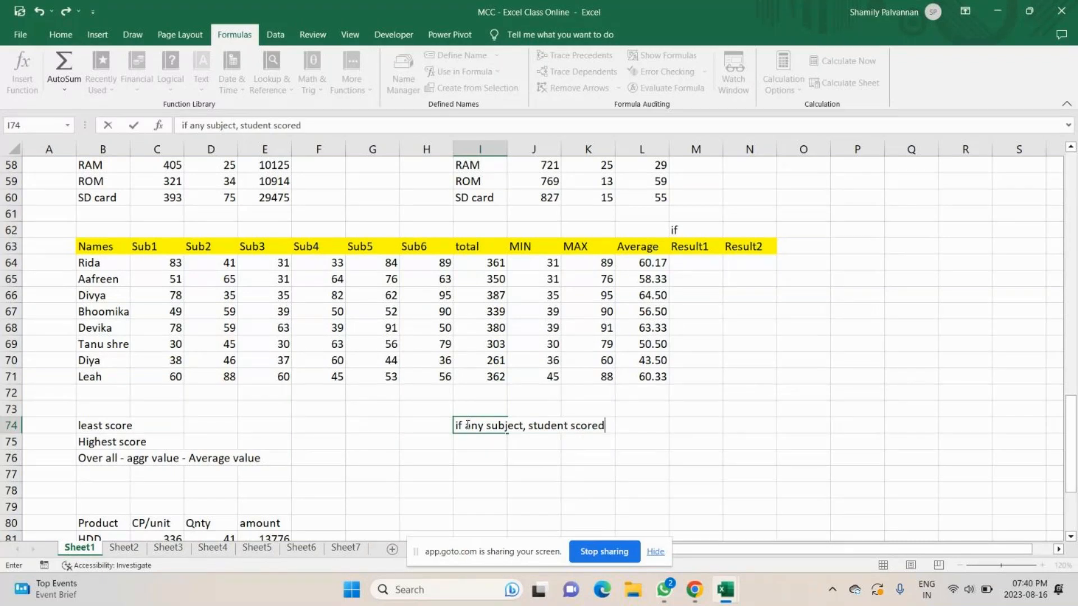
key("BackSpace")
type("<35 fail, ")
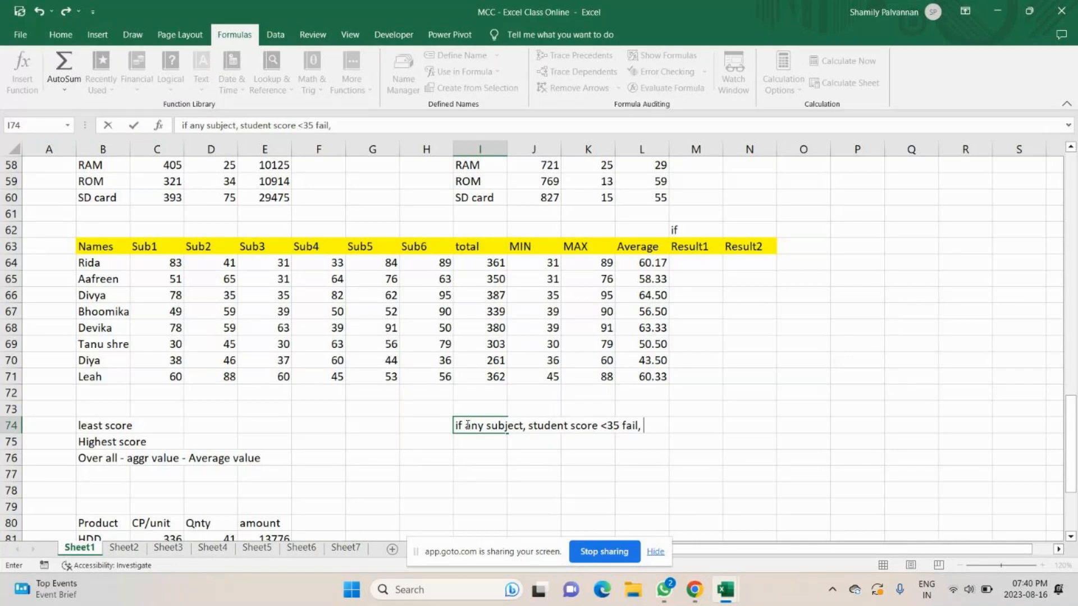
type(">35 passs")
key("BackSpace")
key("ctrl+Return")
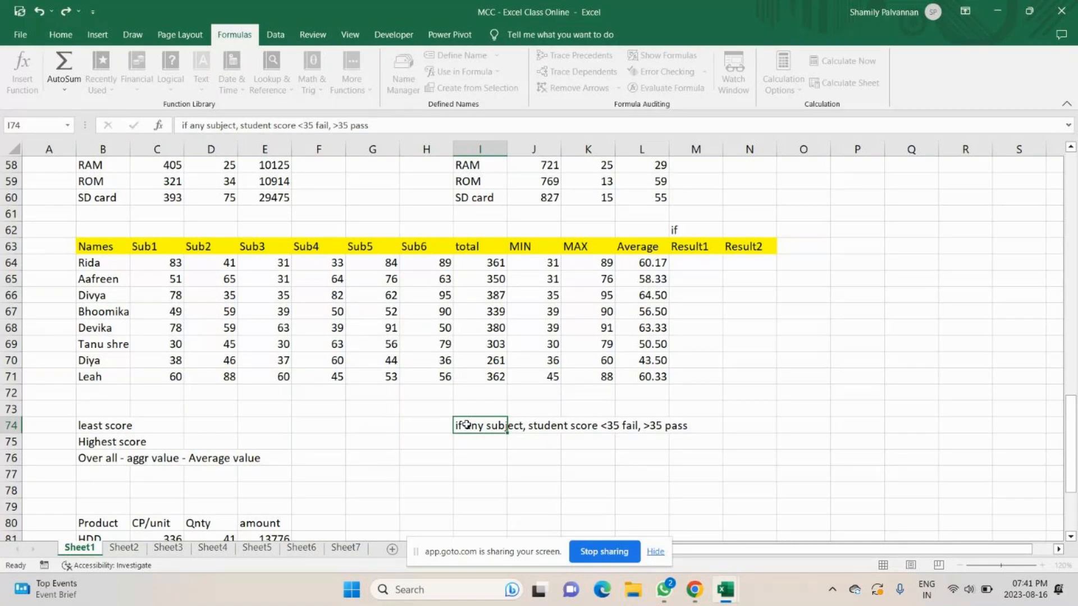
Enter =IF(J64>=35,"Pass","Fail") in M64 under Result1 and fill the formula down to M71.
left_click(681, 262)
type("=IF(")
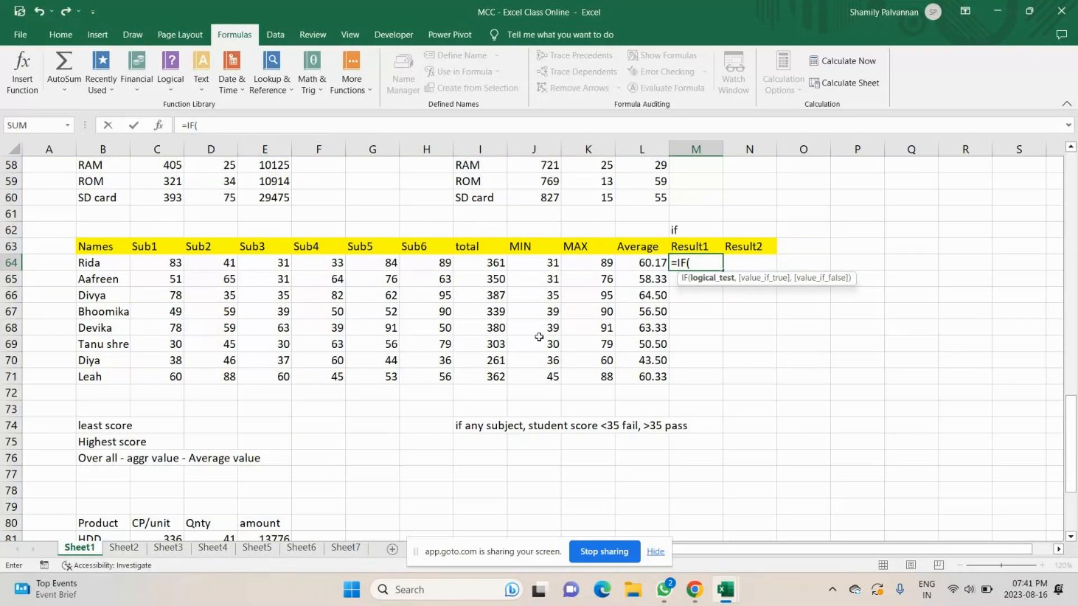
left_click(527, 260)
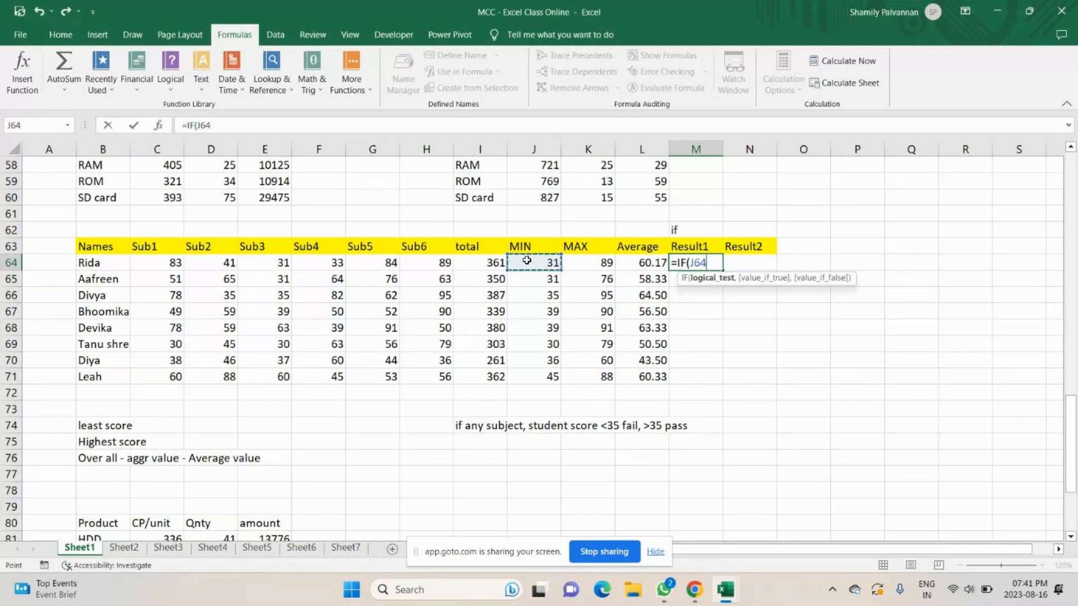
type(">=35,")
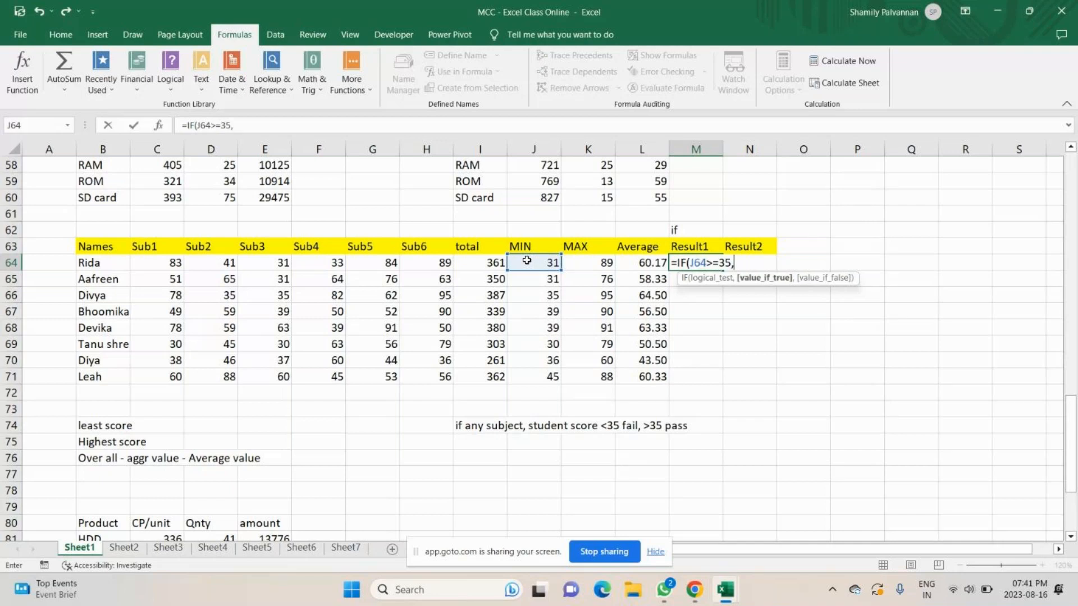
type("\"Pass\"")
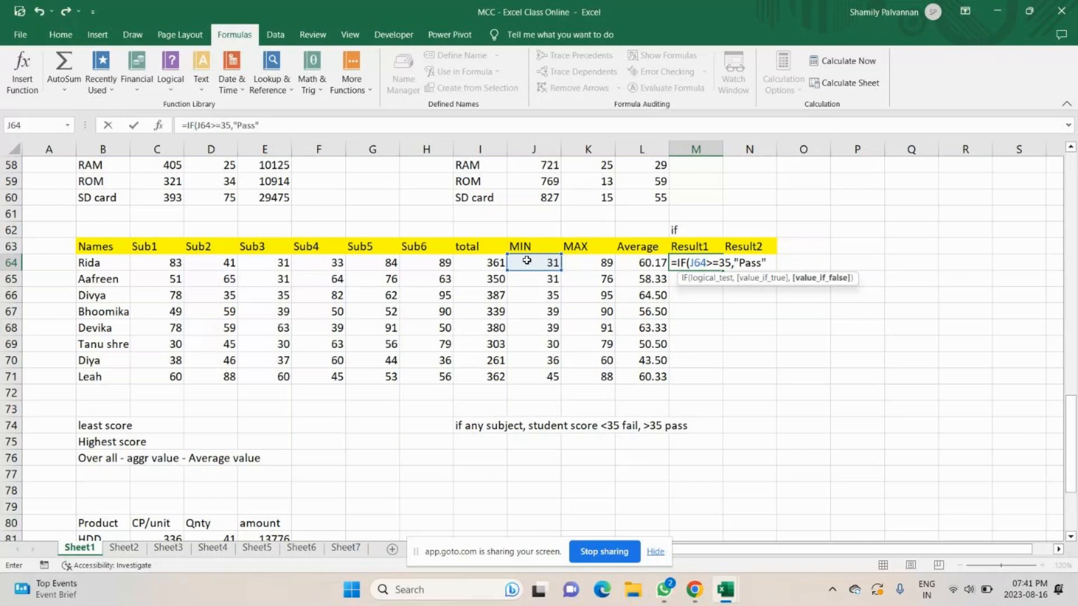
type(",\"Fail\")")
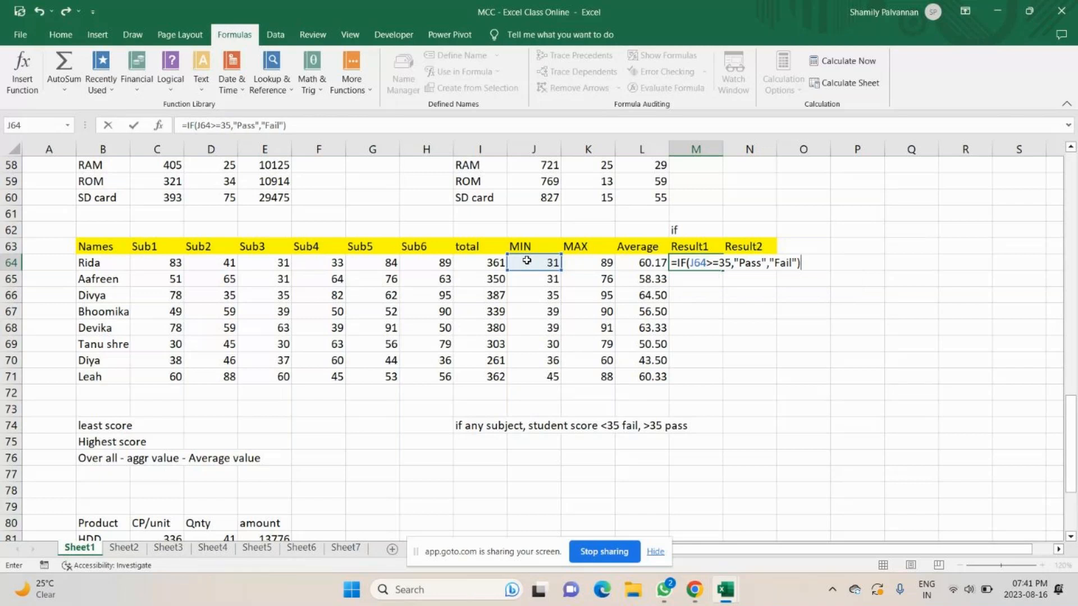
key("Return")
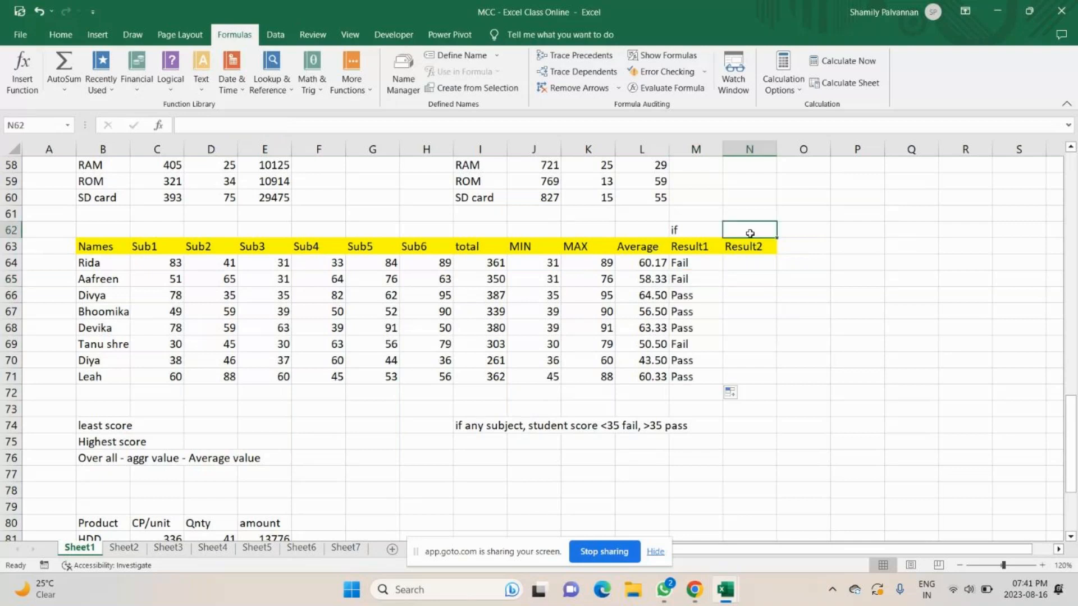
Enter the label "Vlookup" in N62 above the Result2 header.
type("Vl")
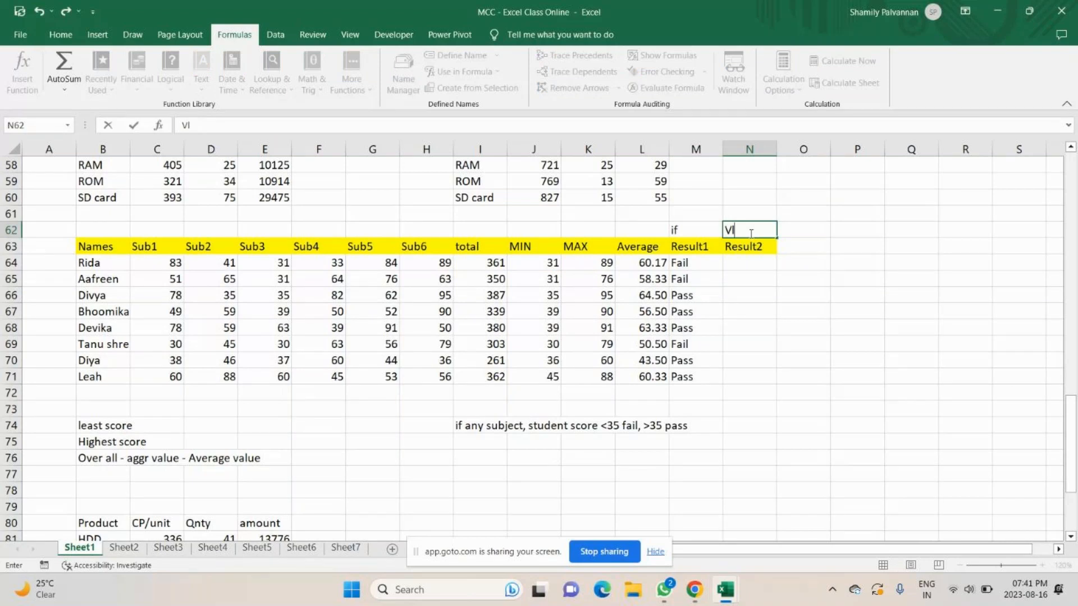
type("ookup")
key("Return")
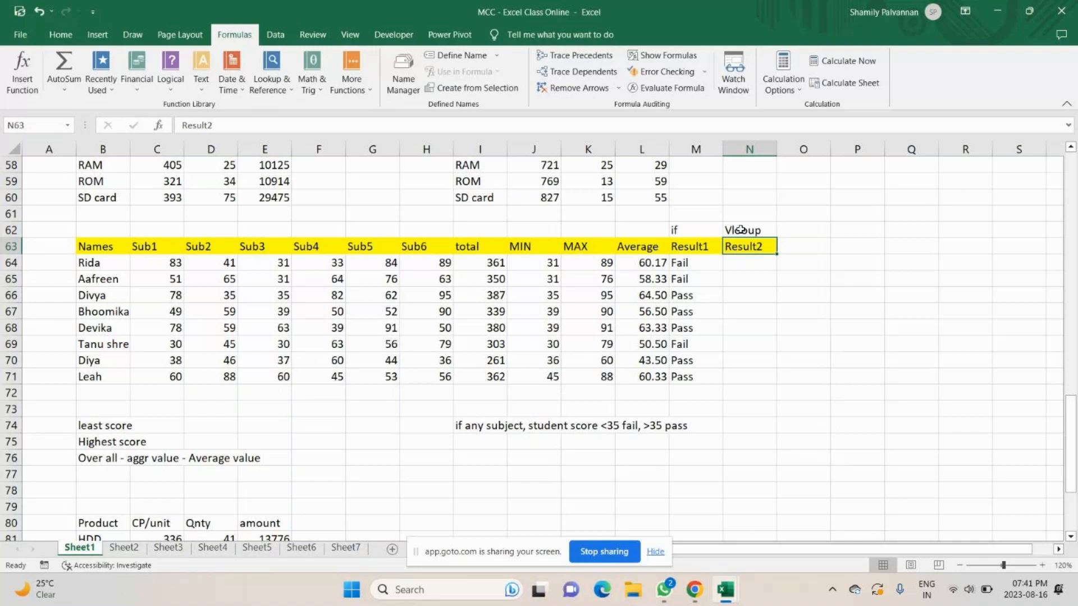
left_click(735, 263)
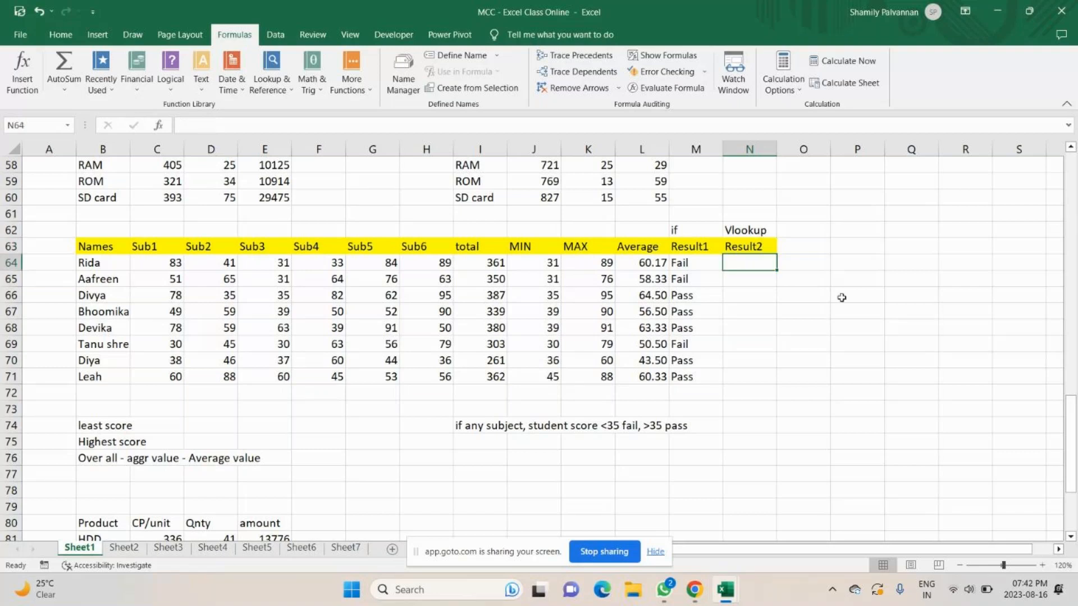
left_click(957, 296)
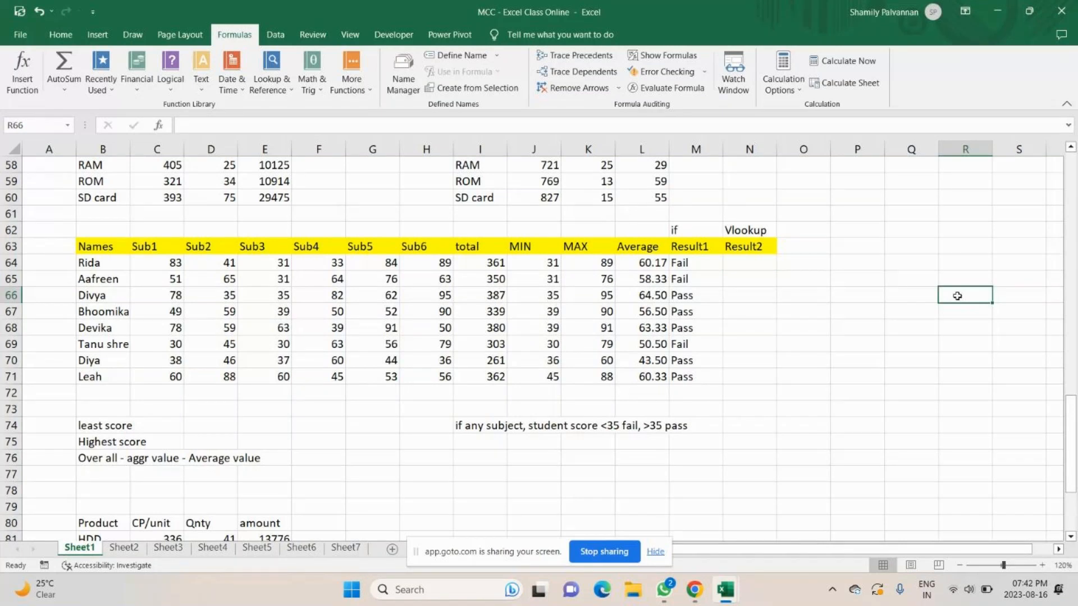
type("S")
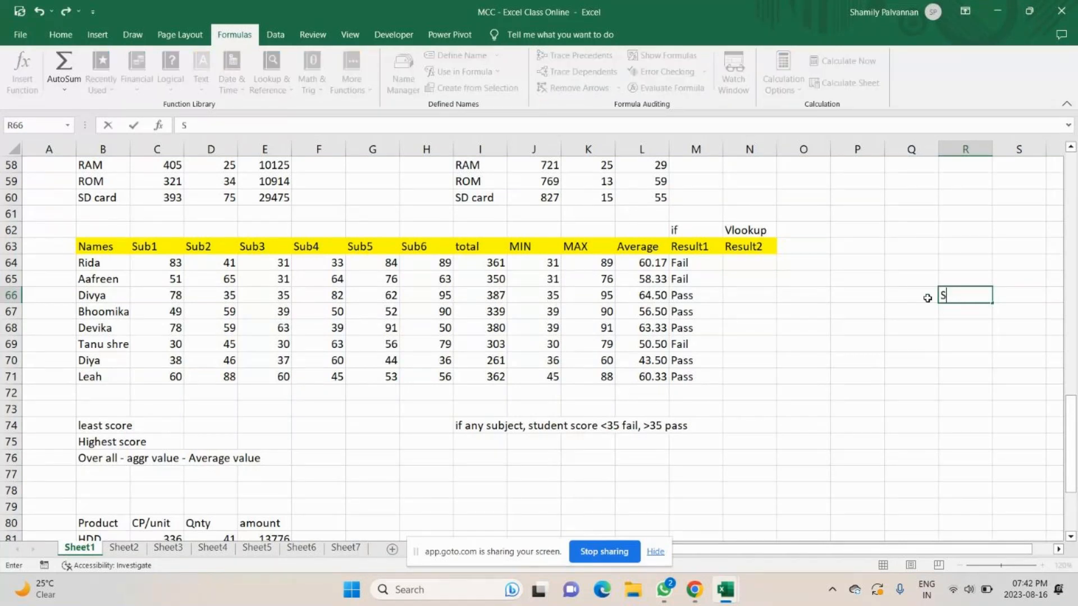
key("Escape")
Start a lookup table beside the marks by copying the MIN header to P68 and entering the header "Result" in Q68.
left_click(471, 249)
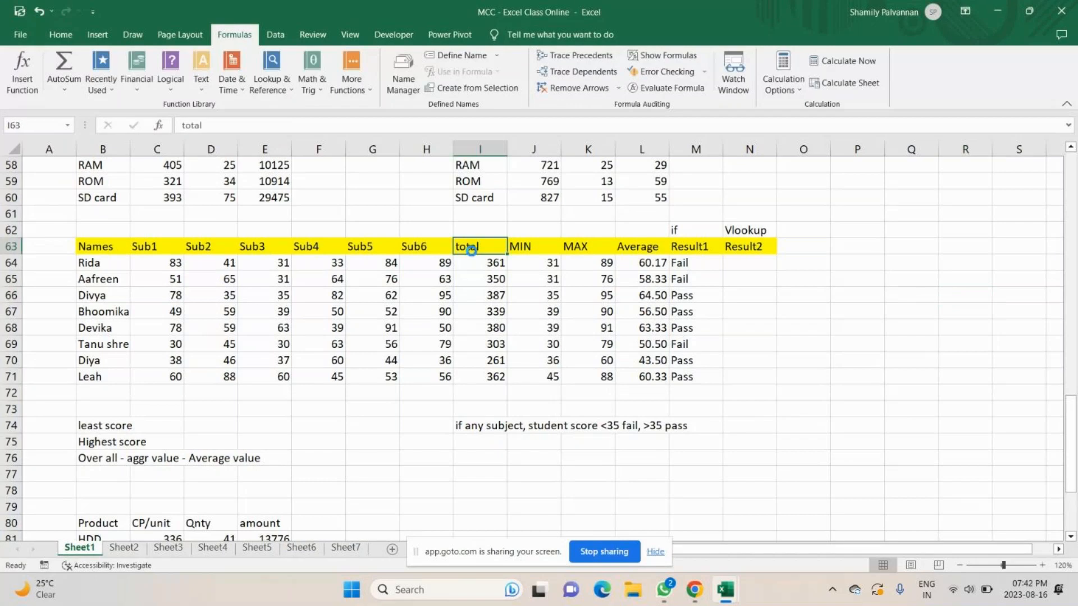
key("Right")
key("ctrl+c")
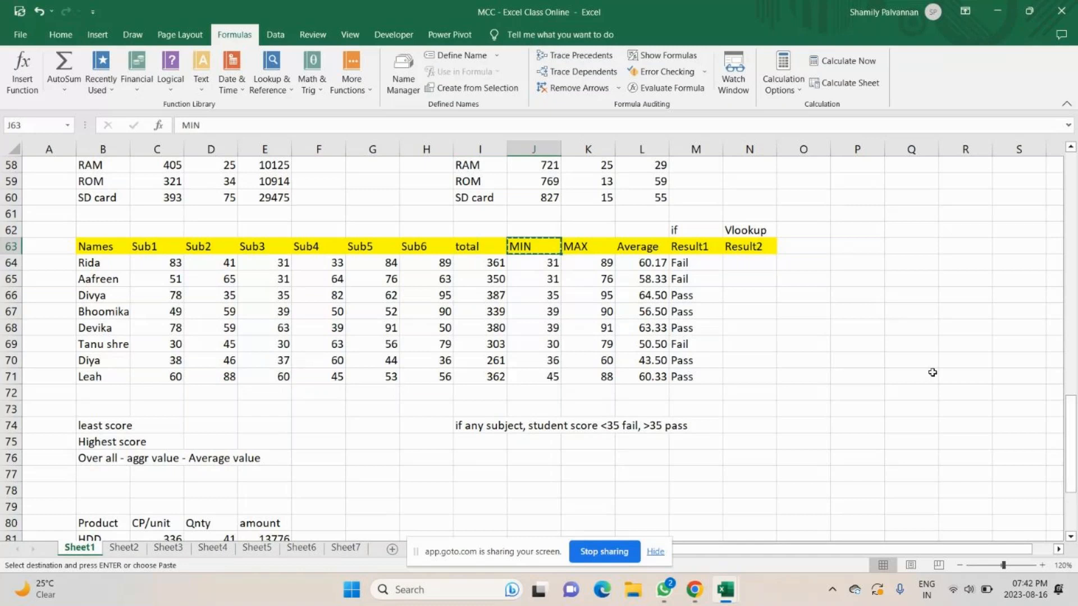
left_click(857, 327)
key("Return")
left_click(904, 327)
type("Result")
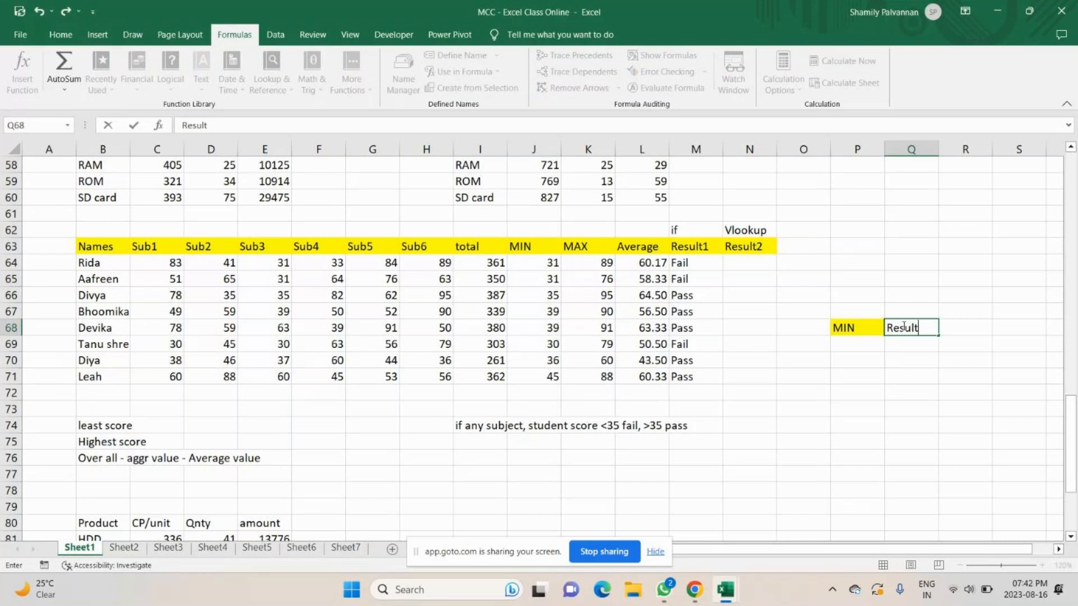
Fill the lookup table with 0 and Fail in P69:Q69, and 35 and Pass in P70:Q70.
left_click(849, 343)
type("0")
key("Tab")
type("Fail")
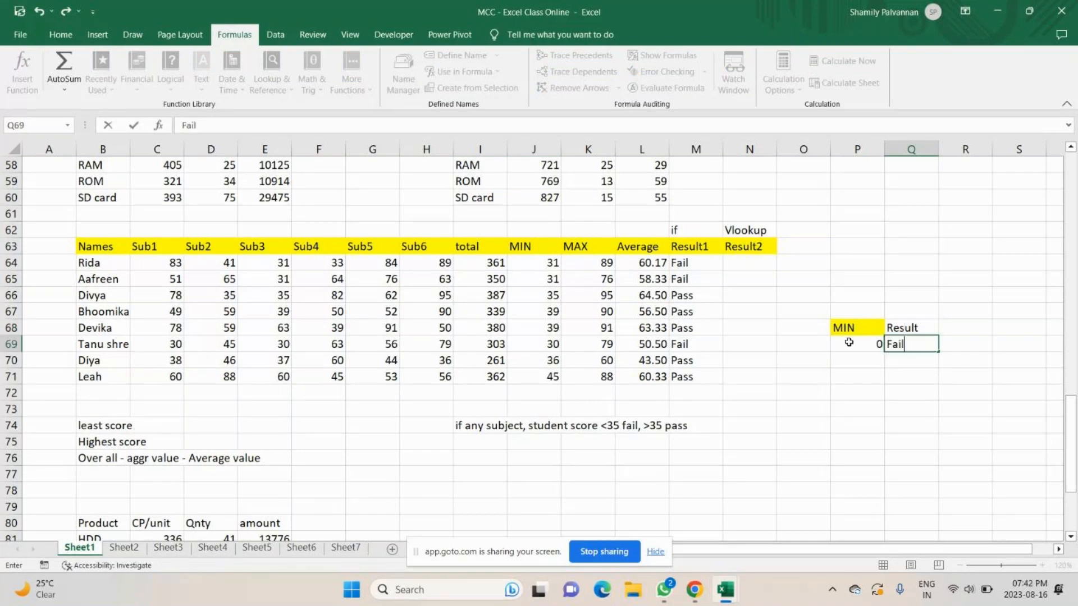
key("Return")
type("35")
key("Tab")
type("P")
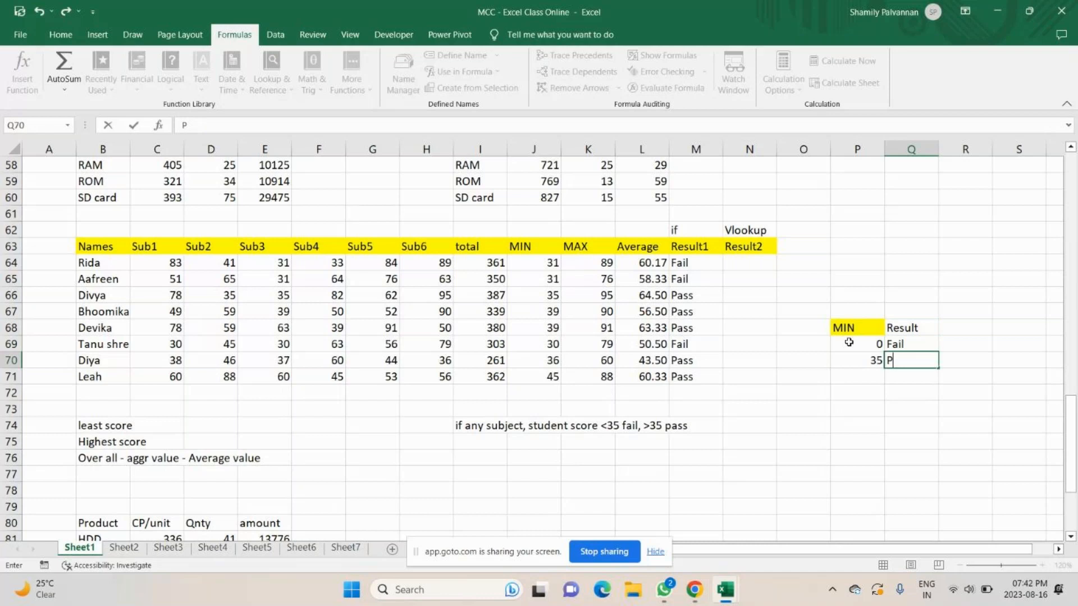
type("Ass")
Apply All Borders to the lookup table P68:Q70.
left_click_drag(848, 330, 887, 363)
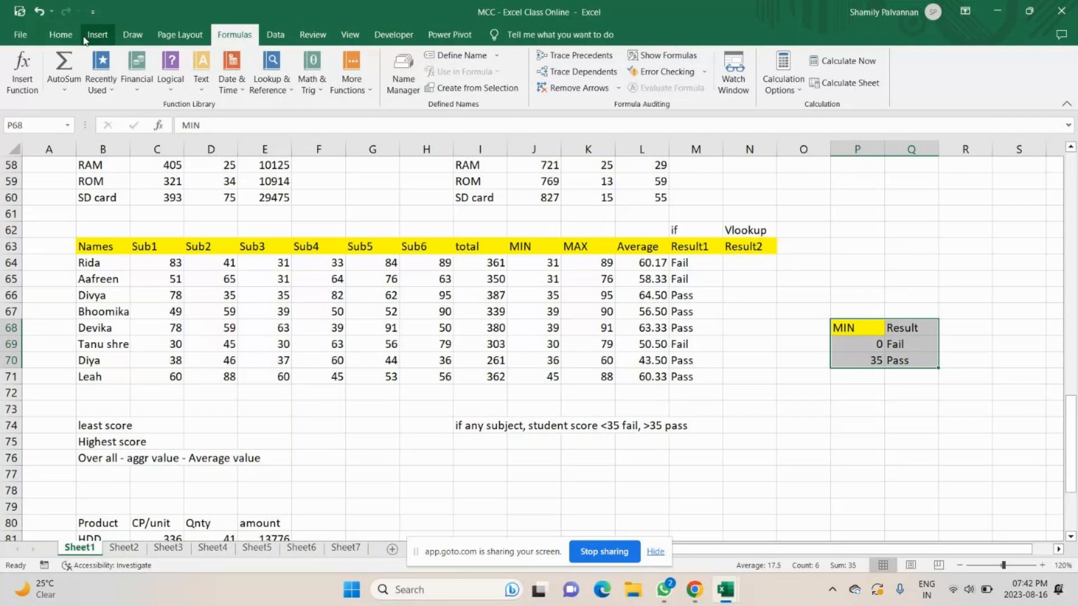
left_click(61, 35)
left_click(206, 82)
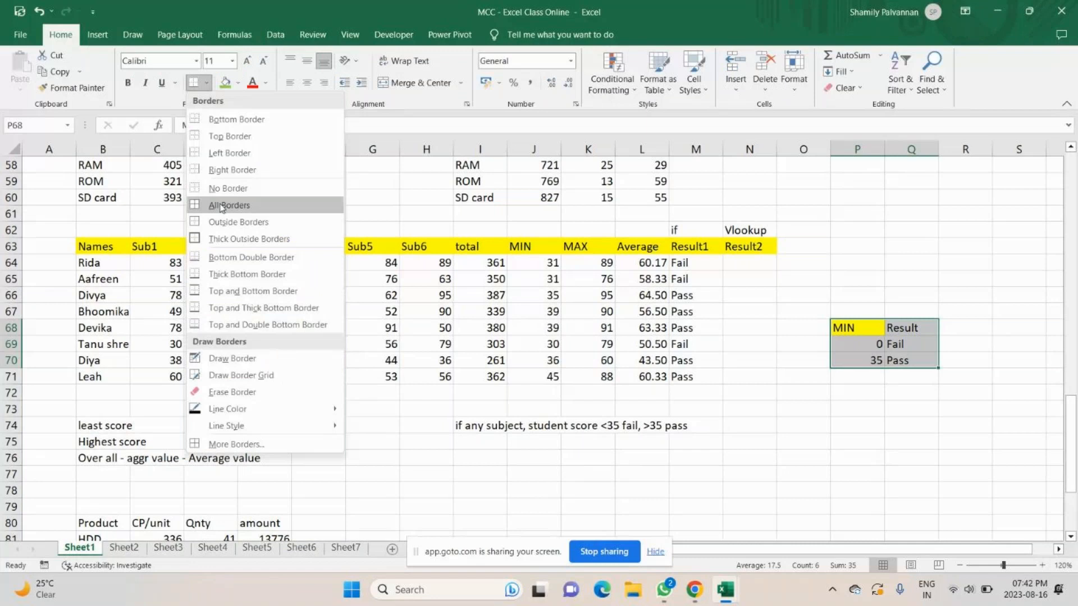
left_click(222, 205)
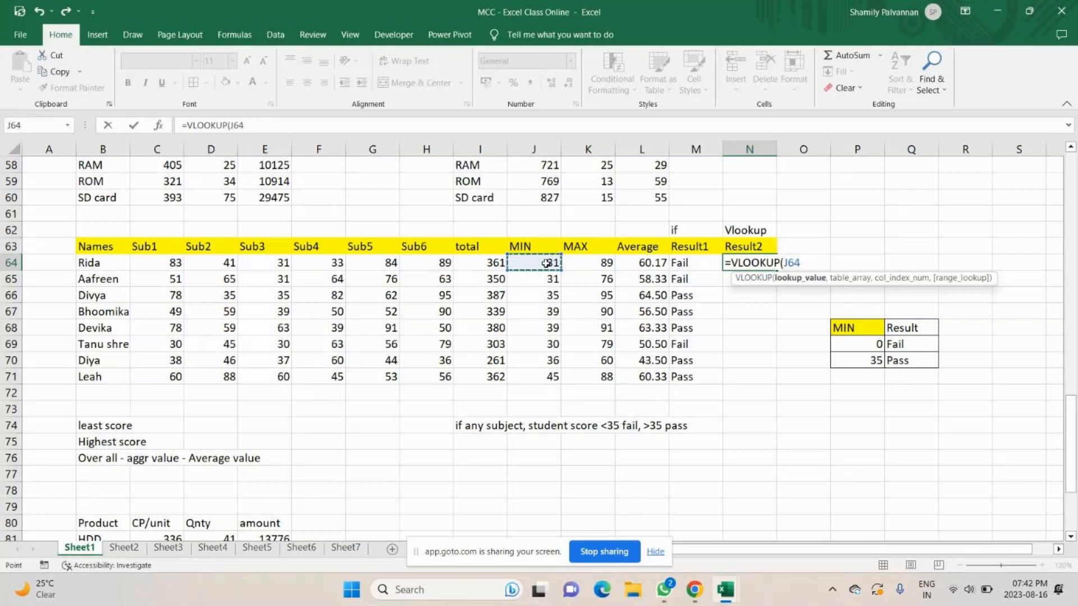
Enter =VLOOKUP(J64,$P$68:$Q$70,2,TRUE) in N64 under Result2 and fill the formula down to N71.
type(",")
left_click_drag(841, 328, 910, 358)
key("F4")
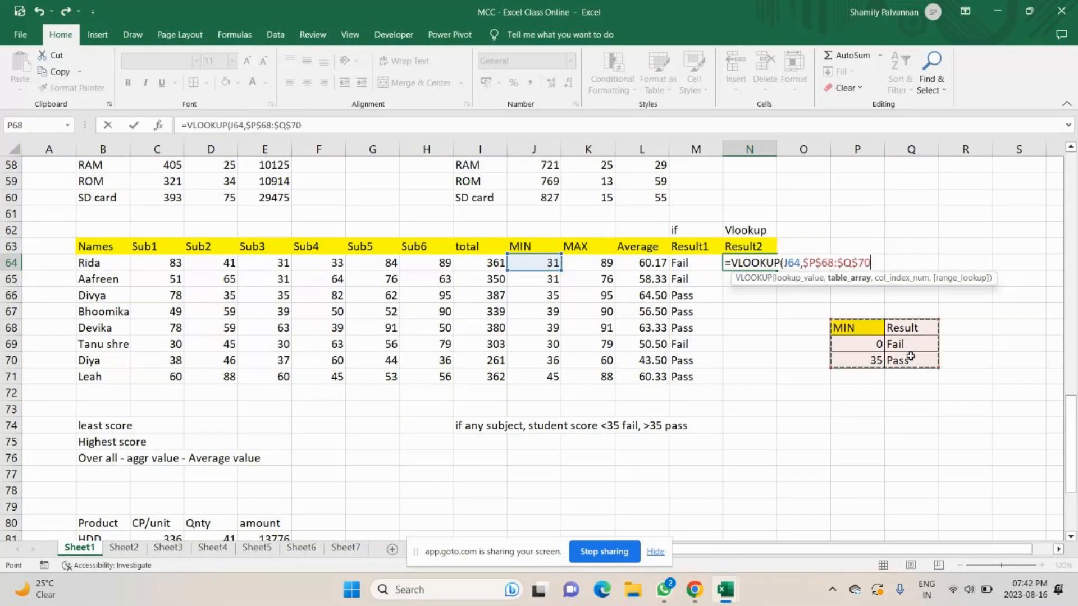
type(",")
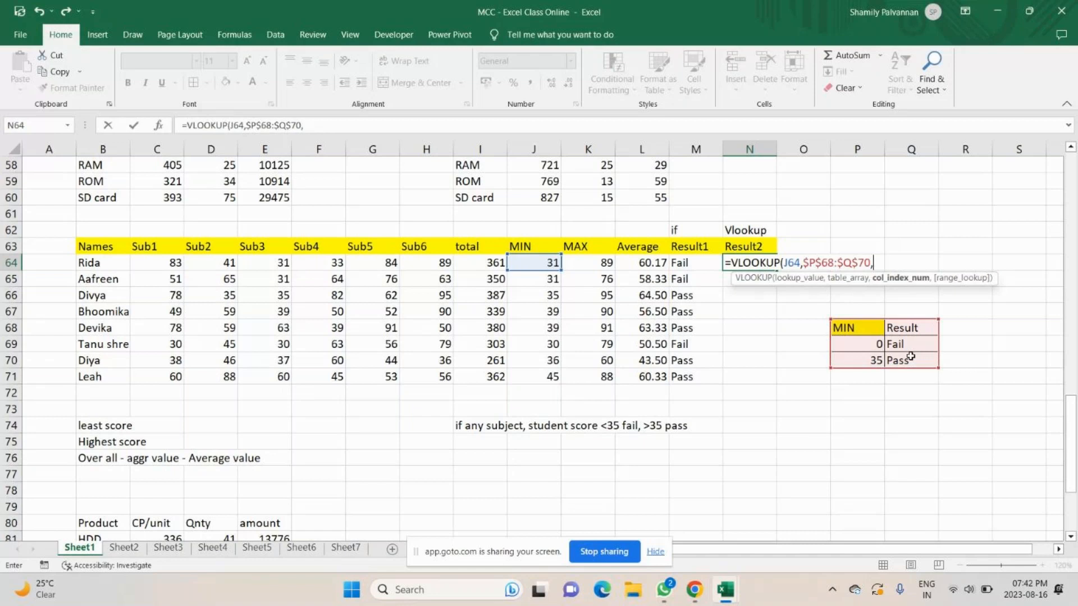
type("2,")
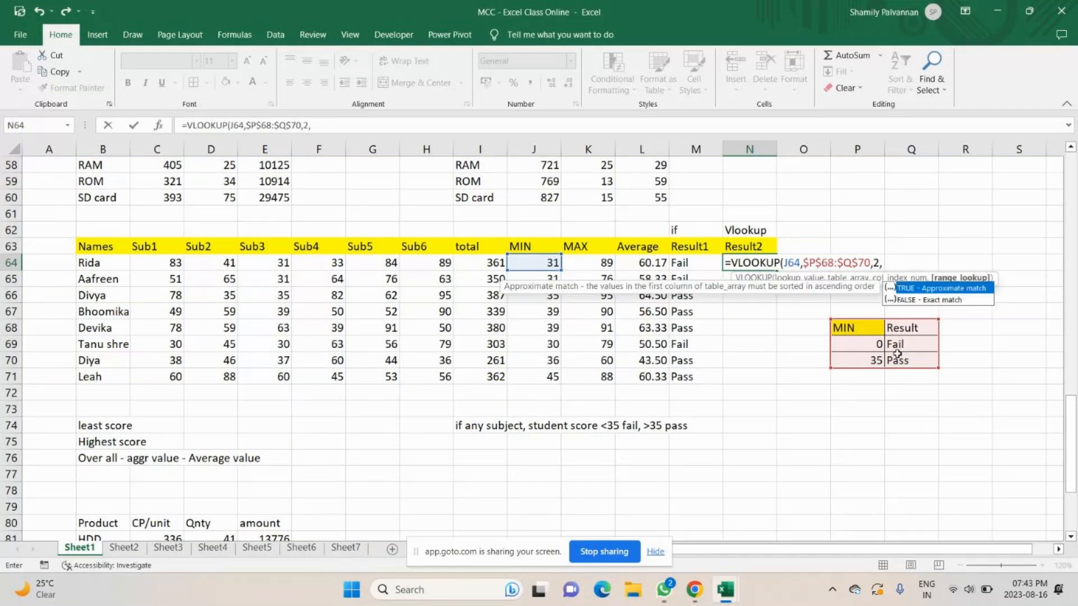
key("Return")
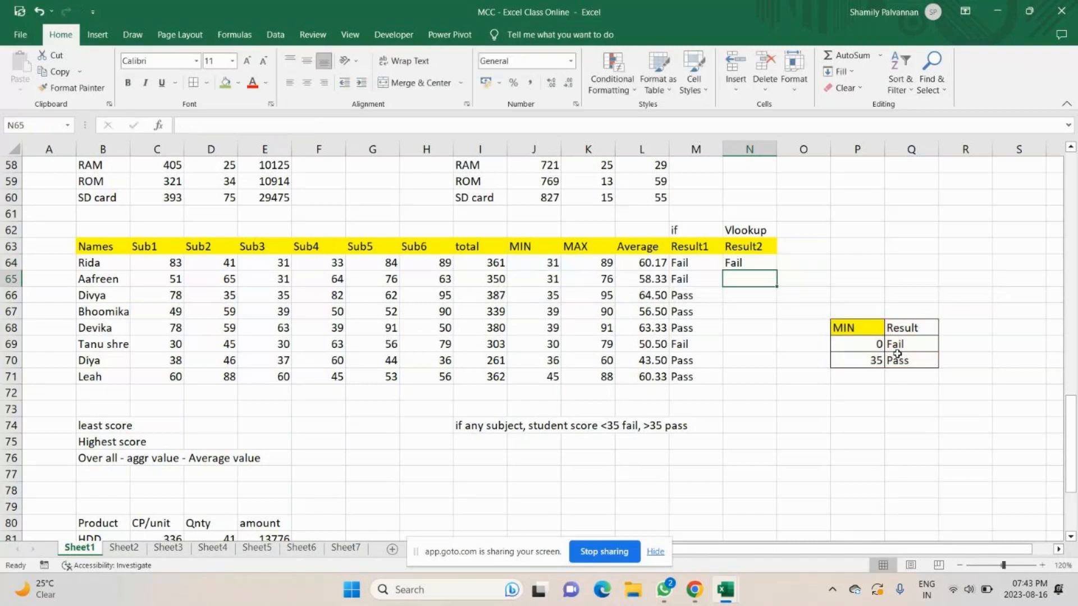
left_click(759, 264)
left_click_drag(776, 271, 775, 386)
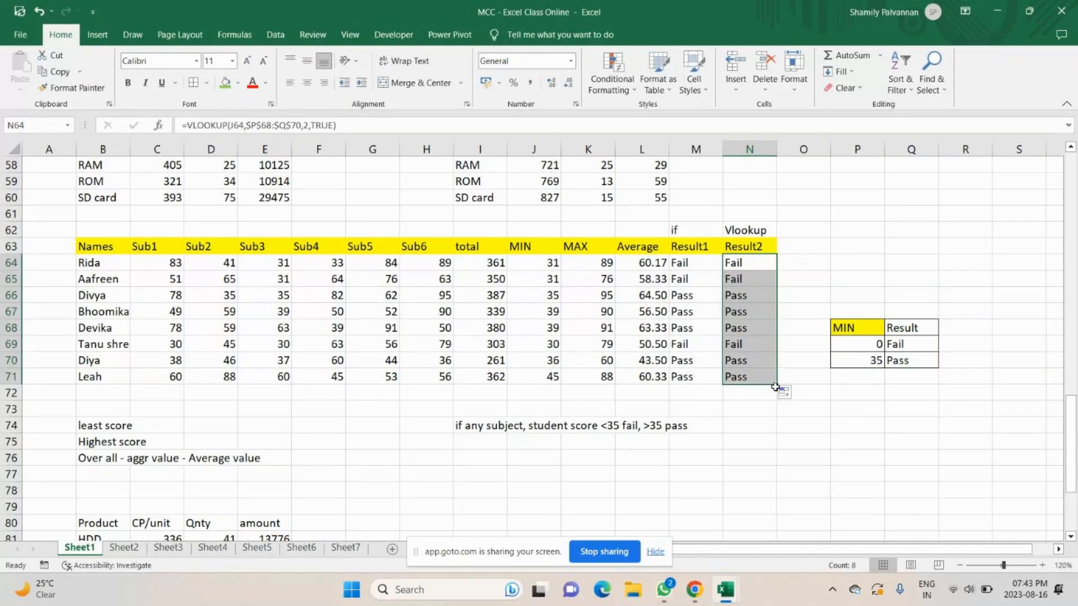
left_click(779, 405)
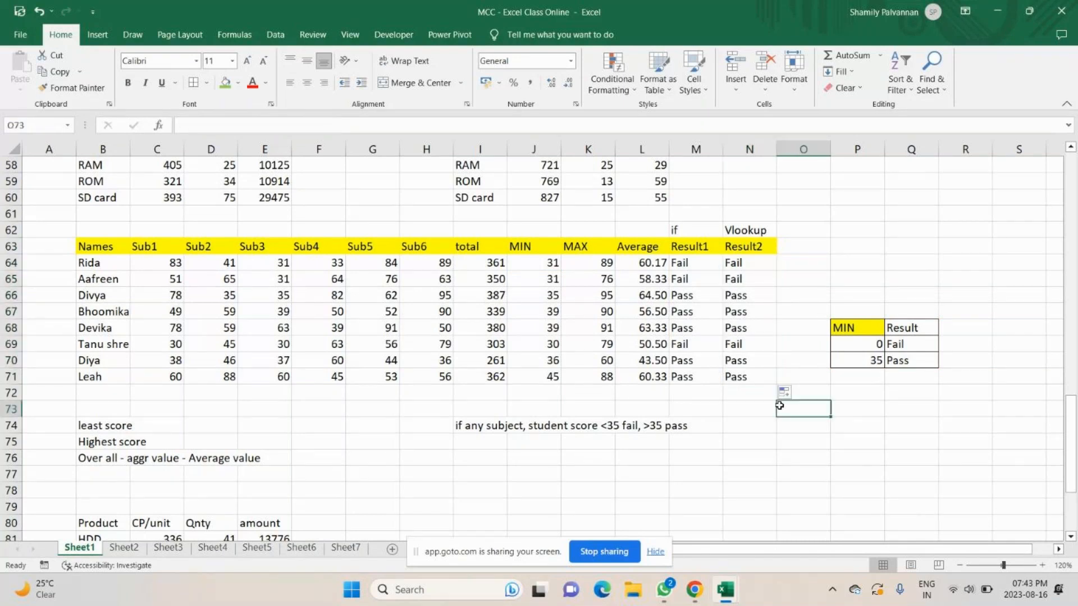
left_click_drag(690, 263, 747, 393)
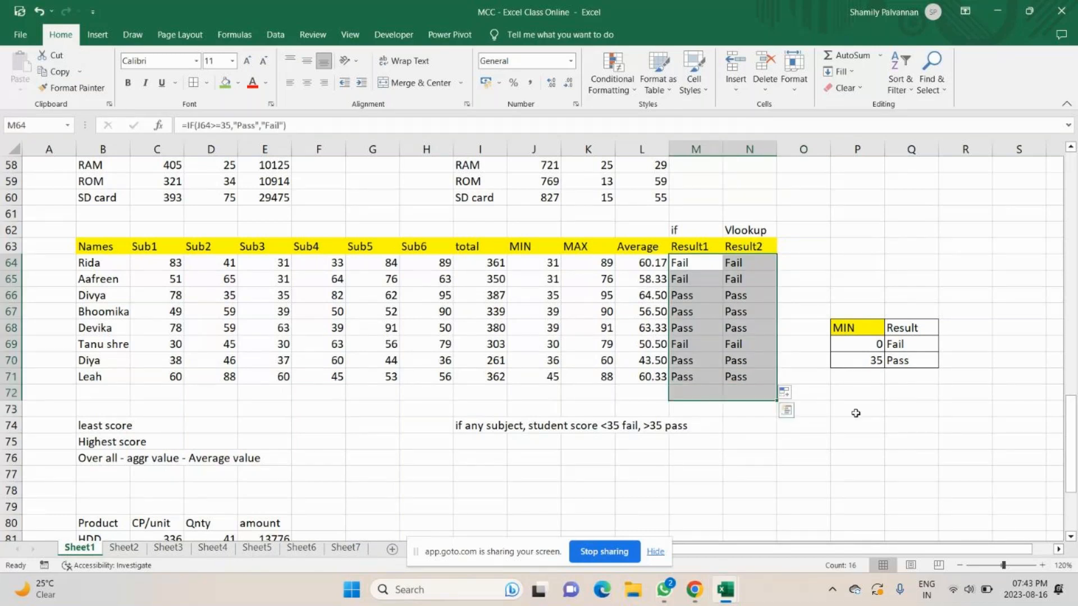
left_click(859, 326)
key("shift+Right")
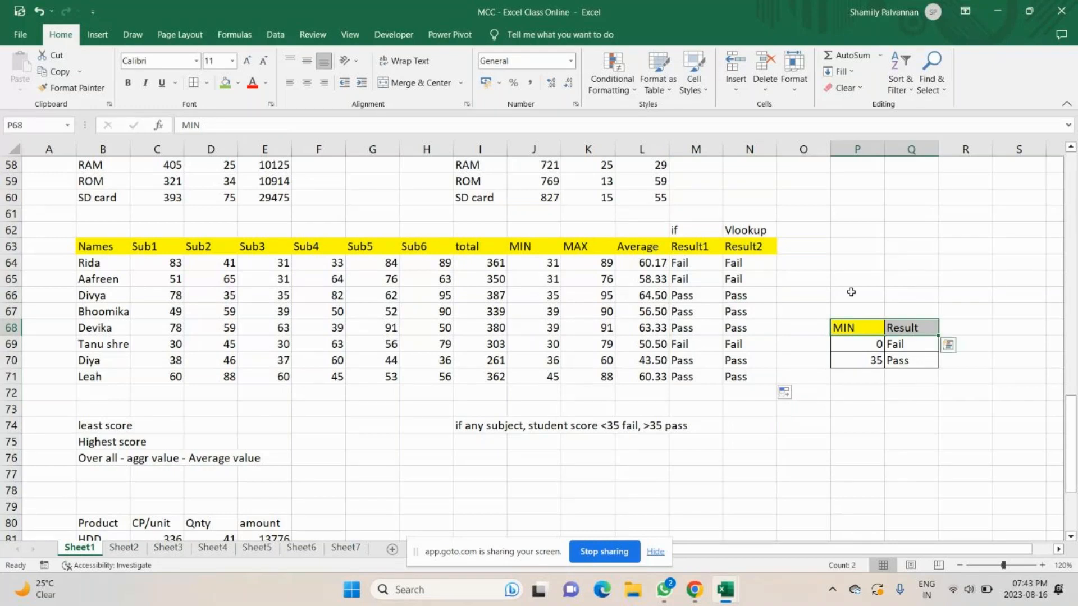
Add the header "Grade" in O63 beside Result2 and the label "vlookup" above it in O62.
left_click(795, 247)
type("Grade")
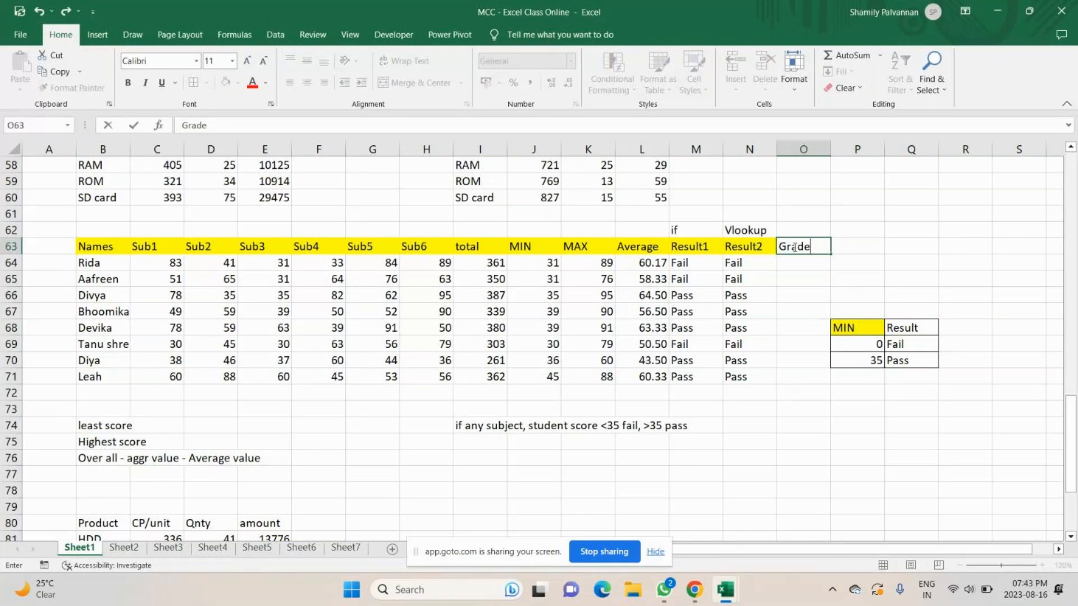
key("Up")
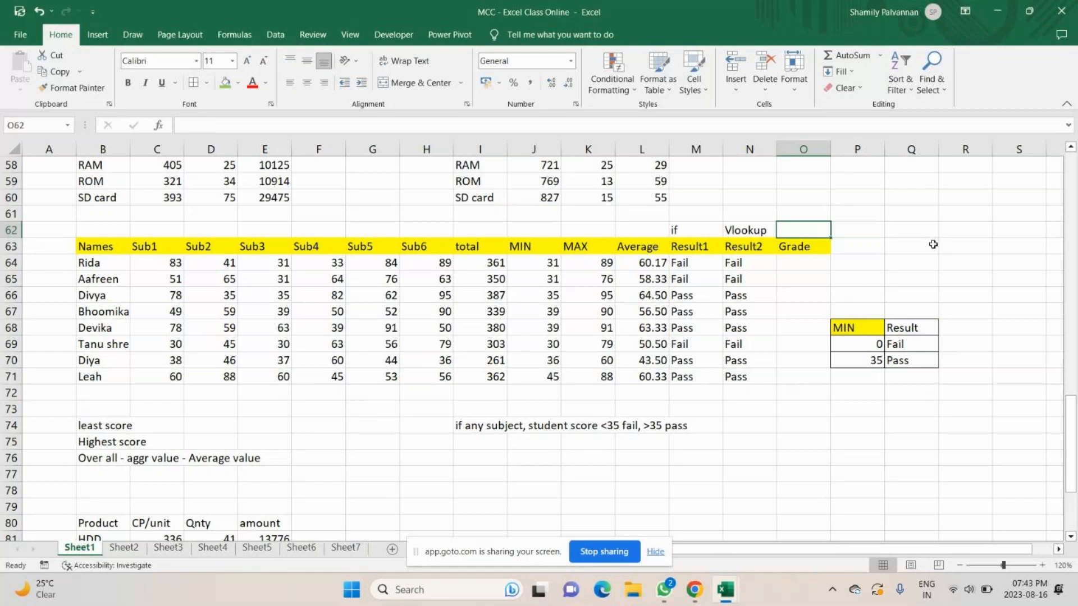
type("vlook")
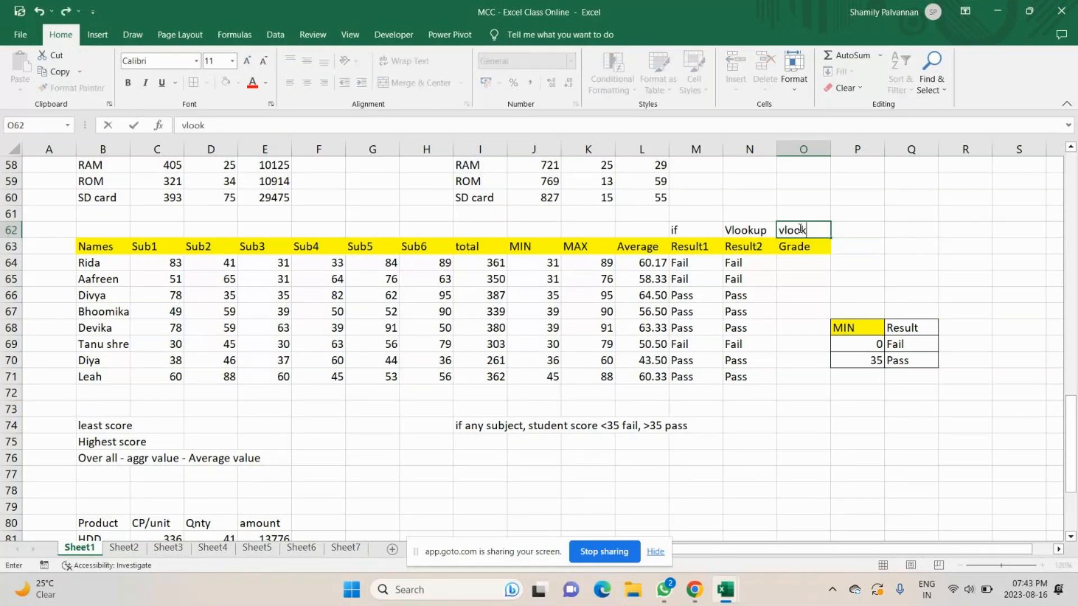
type("up")
left_click(852, 398)
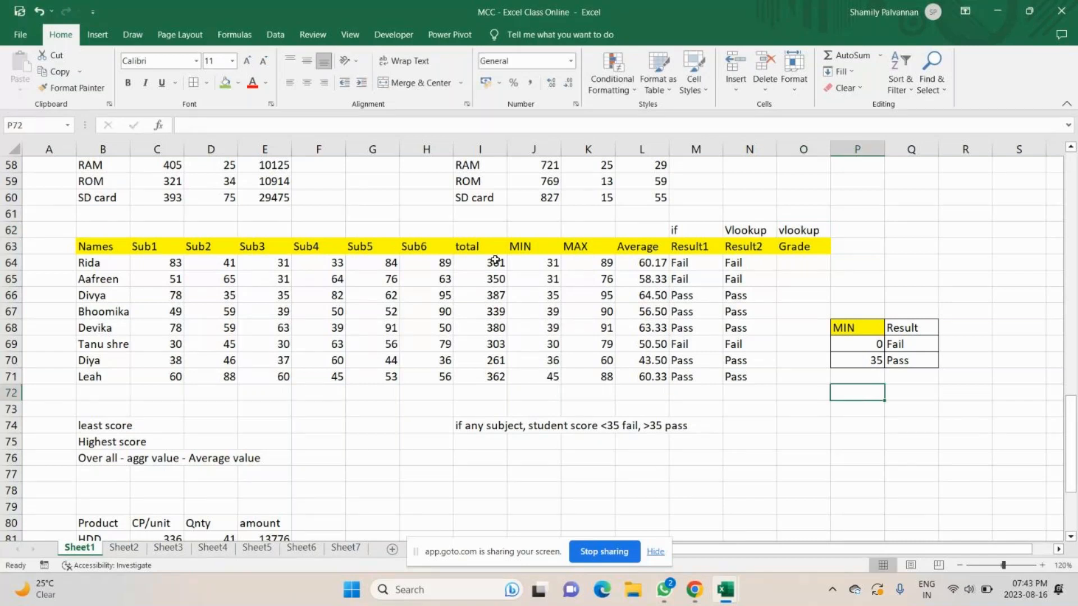
left_click_drag(493, 260, 490, 375)
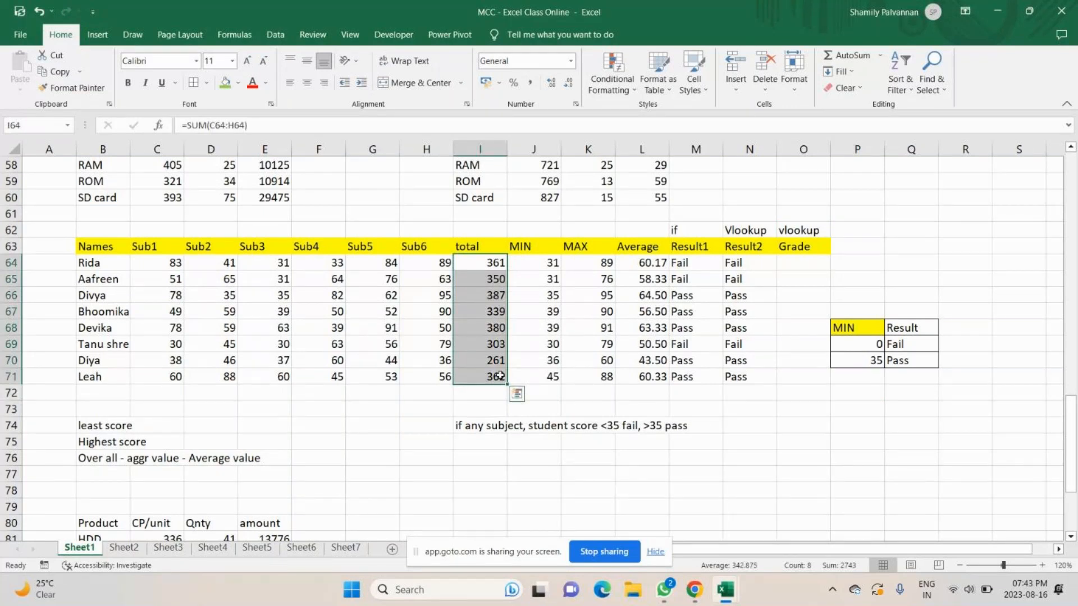
key("Down")
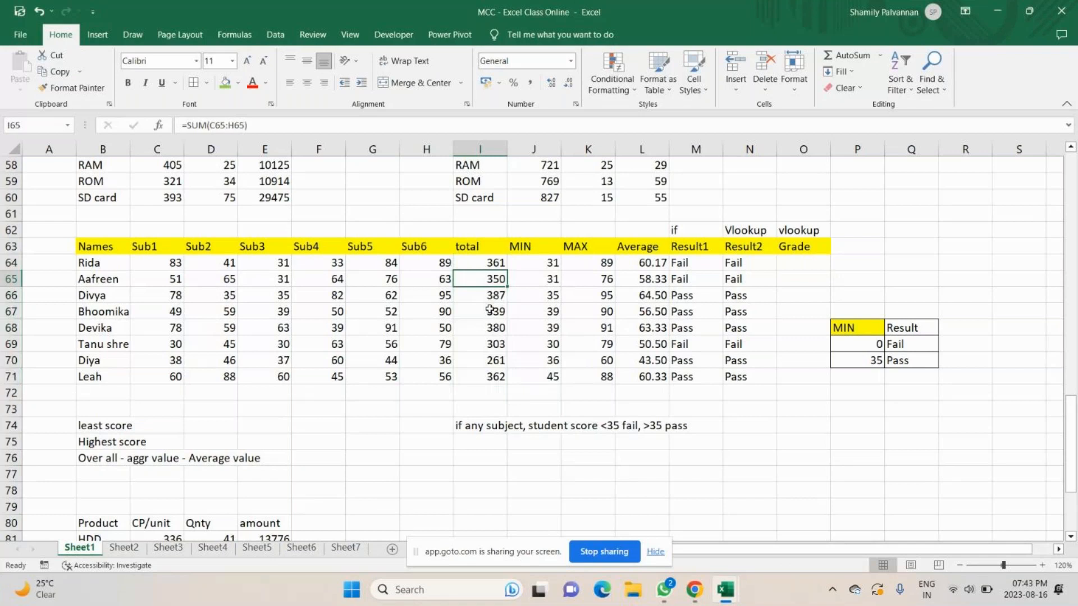
left_click(490, 310)
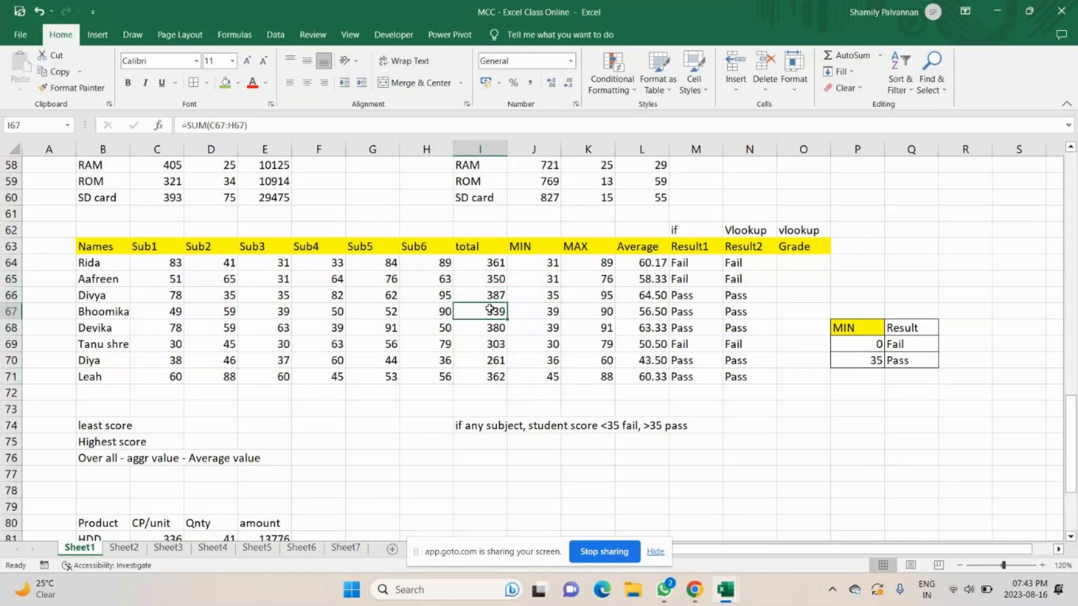
left_click(499, 362)
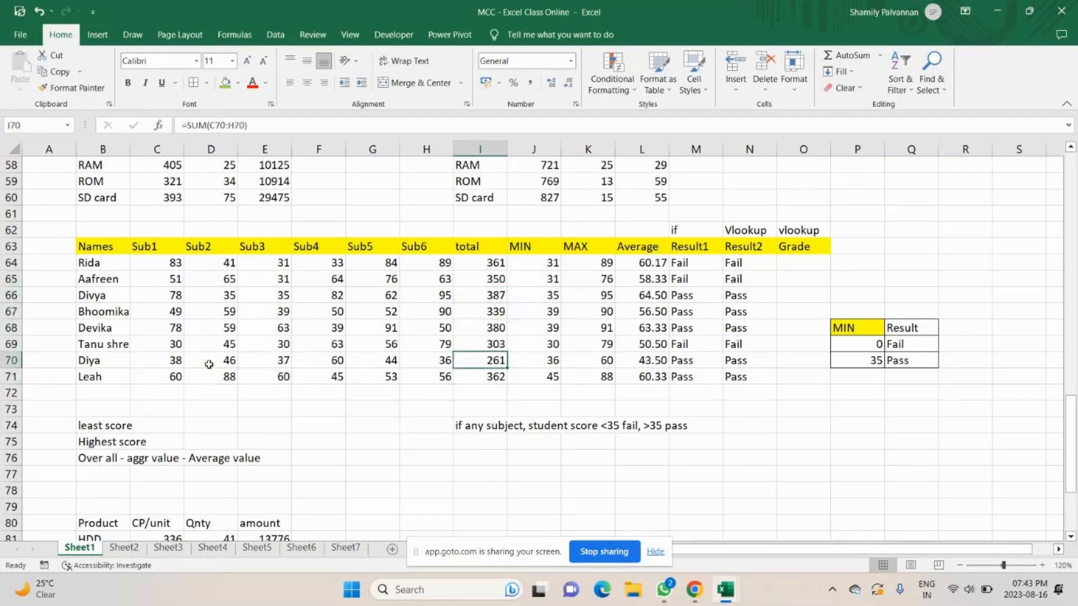
Change the Sub4 mark in F70 to 40 and the Sub5 mark in G65 to 73.
left_click(337, 360)
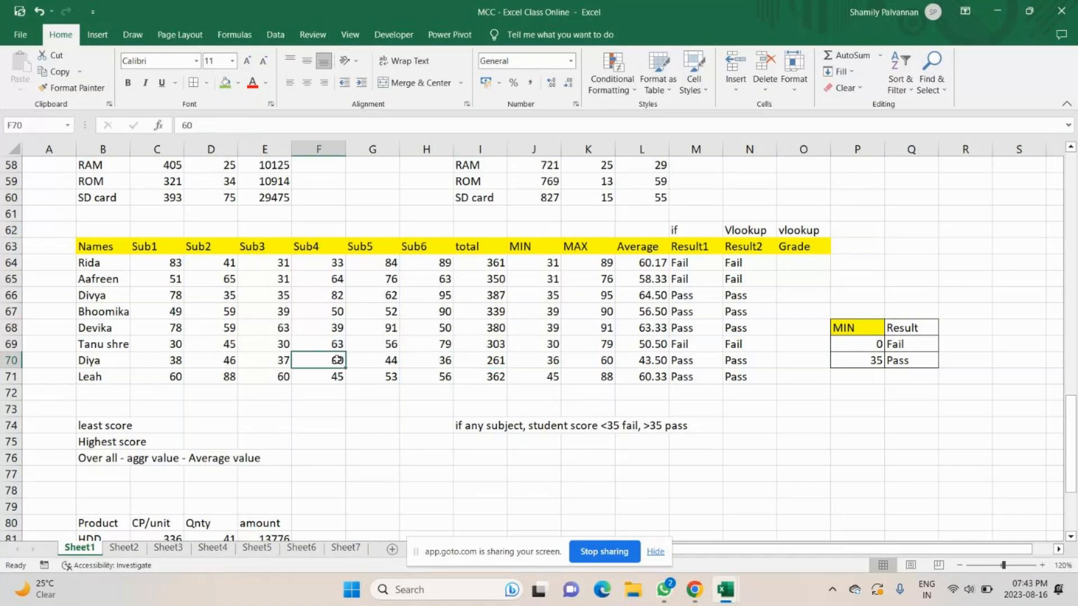
type("40")
key("Return")
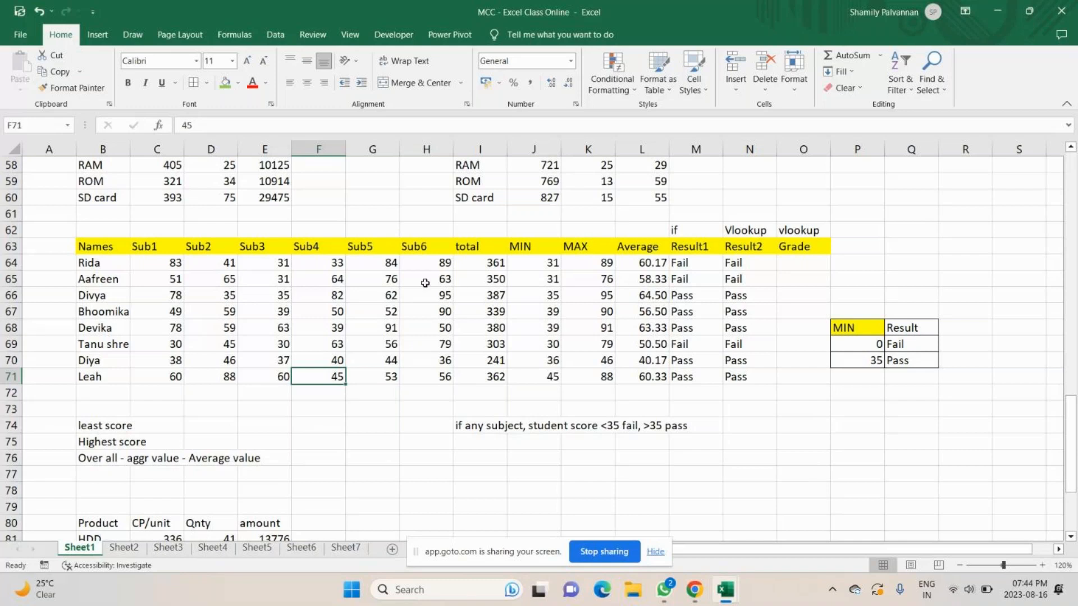
left_click(387, 279)
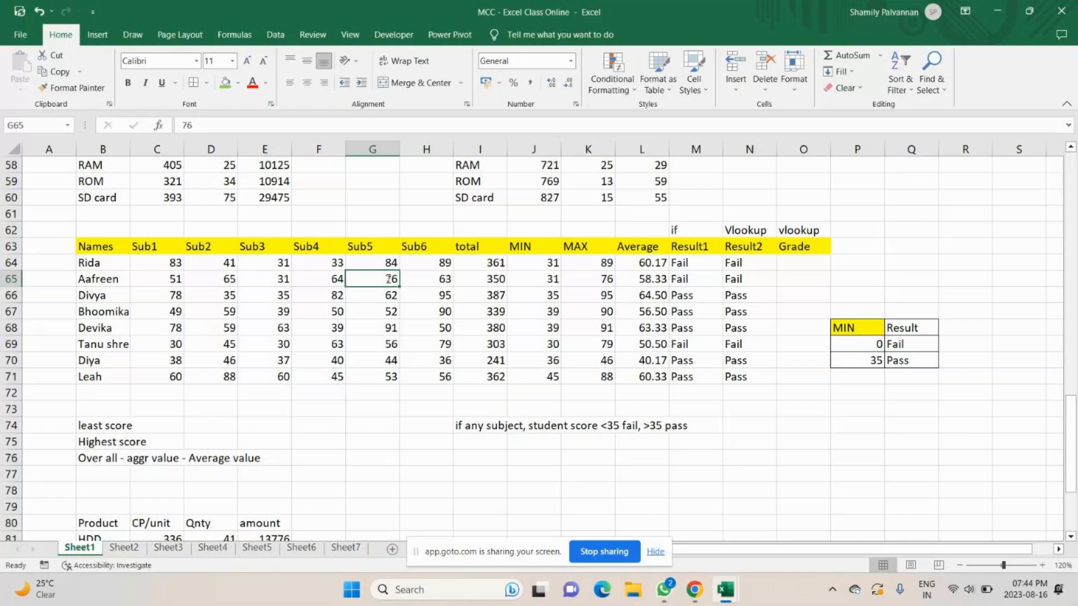
type("73")
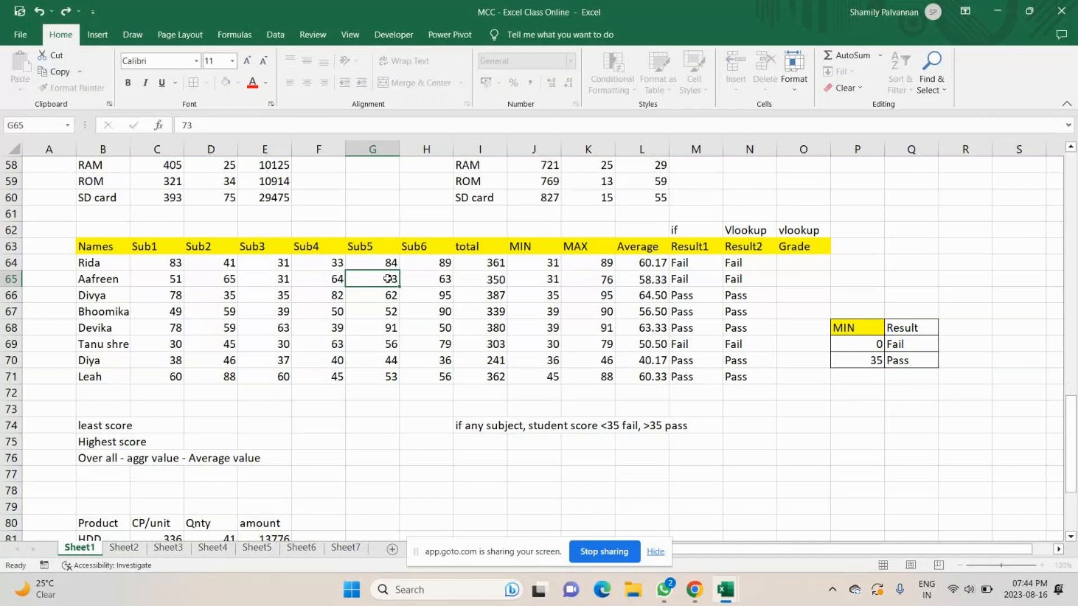
key("Return")
left_click(809, 440)
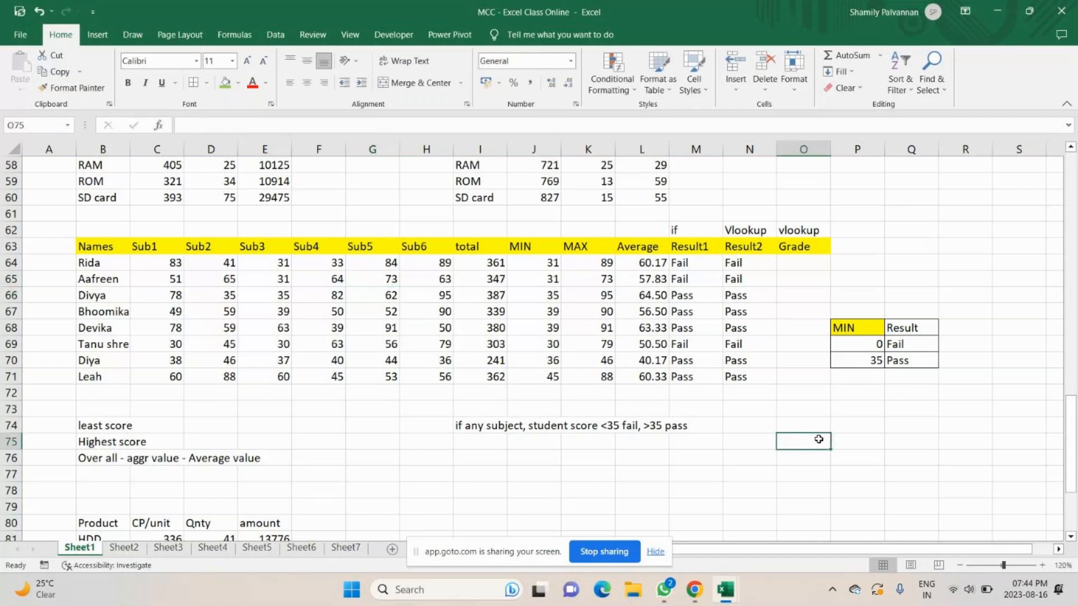
left_click(806, 426)
type("D Gr")
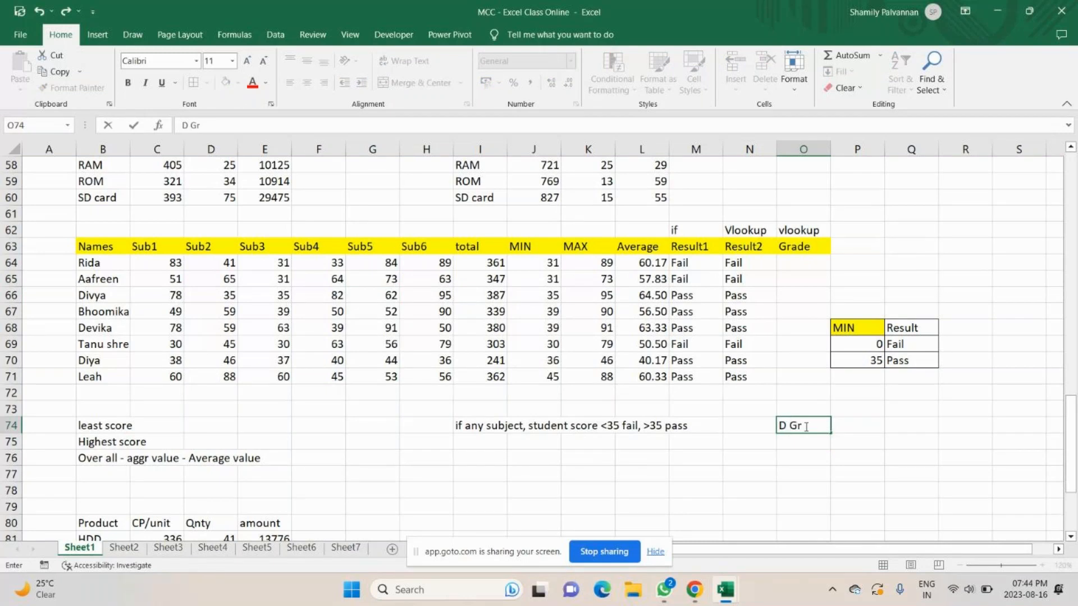
key("BackSpace")
key("BackSpace")
key("BackSpace")
key("BackSpace")
key("Tab")
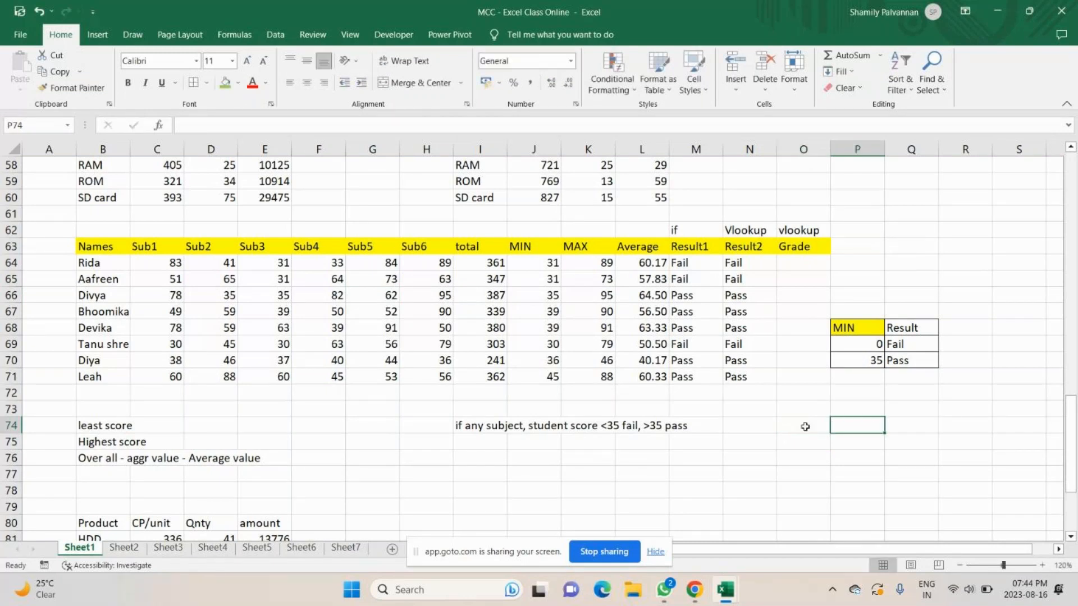
type("T")
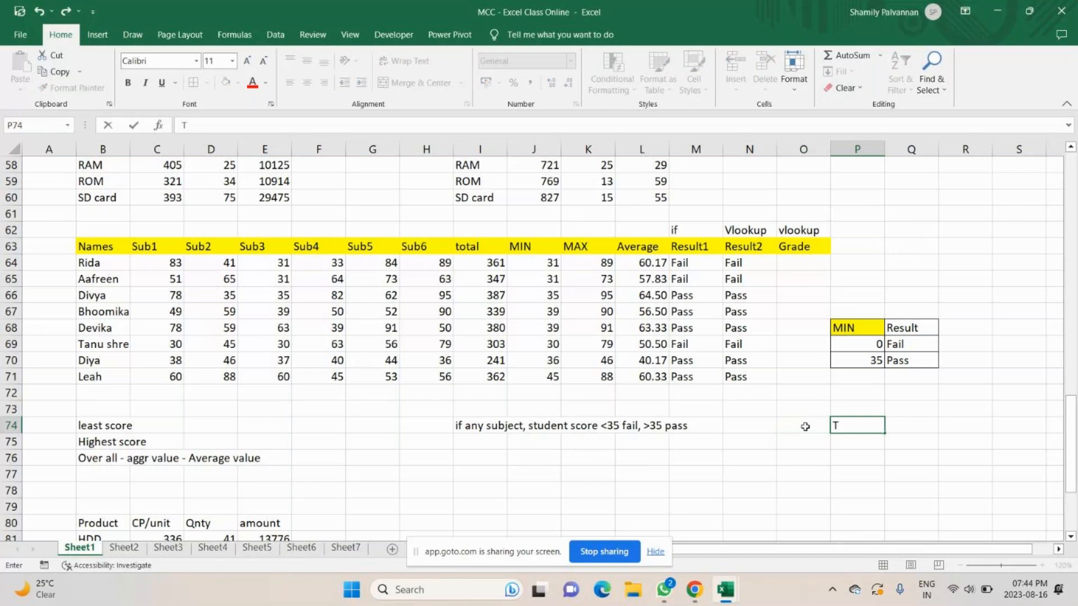
key("Escape")
Copy the total header from I63 to P73 and enter the header Grade beside it in Q73.
left_click(483, 251)
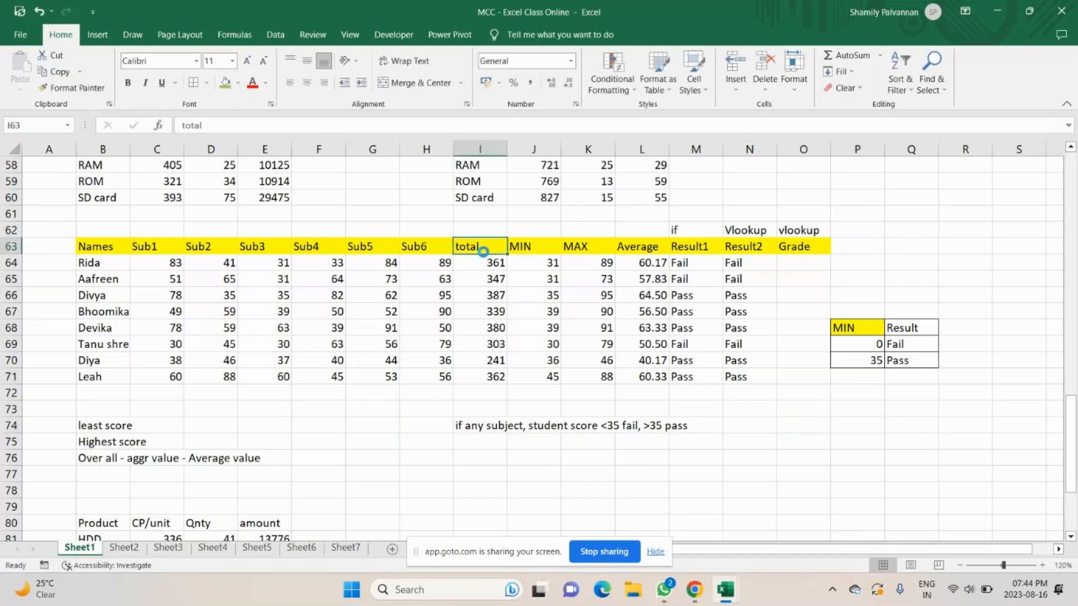
key("ctrl+c")
left_click(849, 408)
key("ctrl+v")
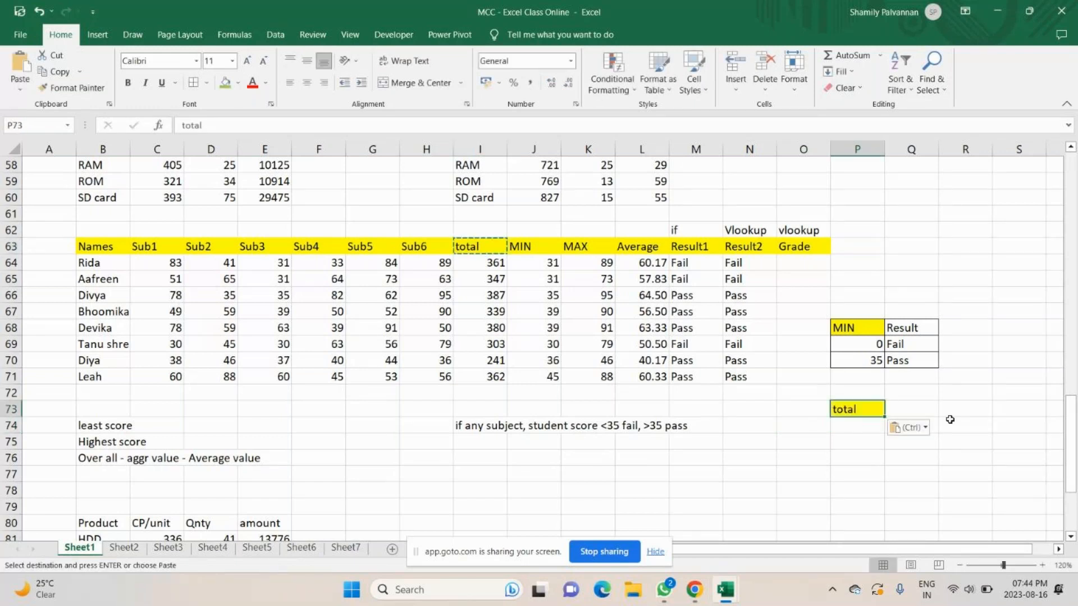
left_click(921, 409)
type("Grade")
key("Return")
List D Grade, C grade, B Grade and A Grade under the Grade header in Q74:Q77.
type("D")
key("Return")
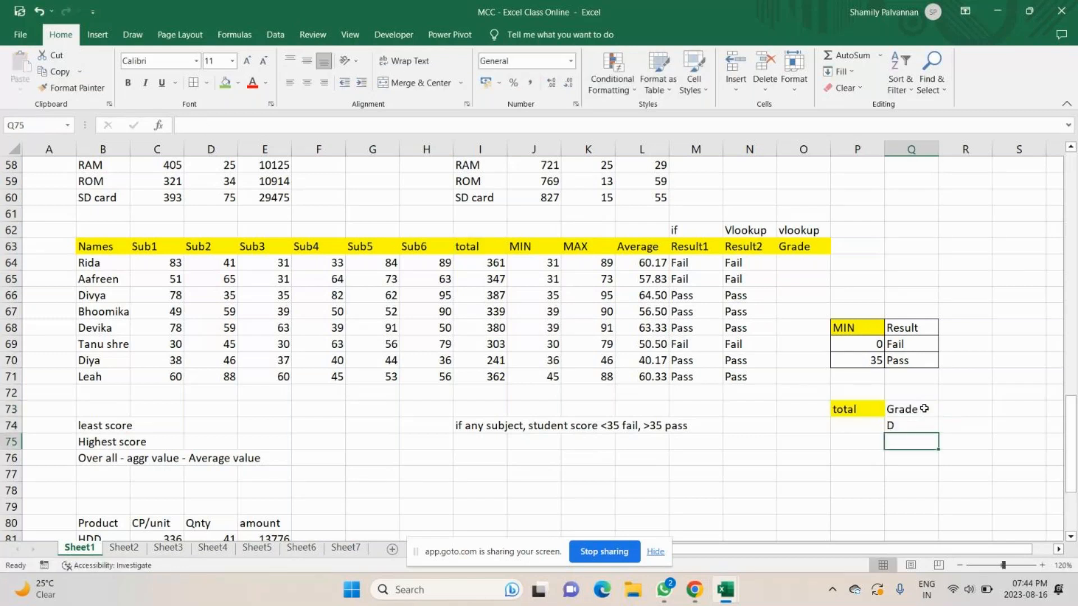
type("C")
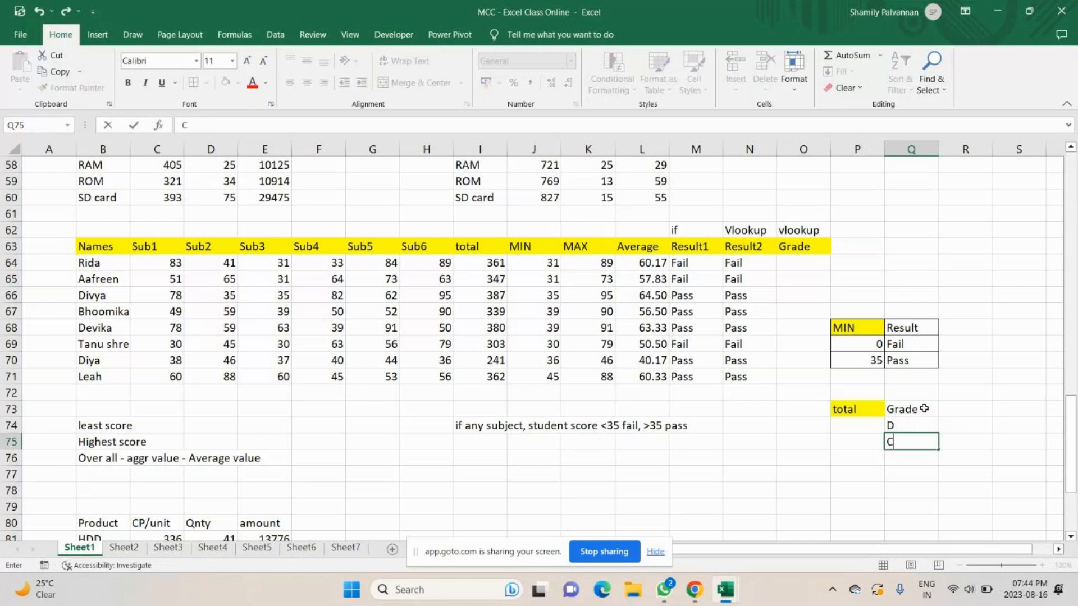
key("Return")
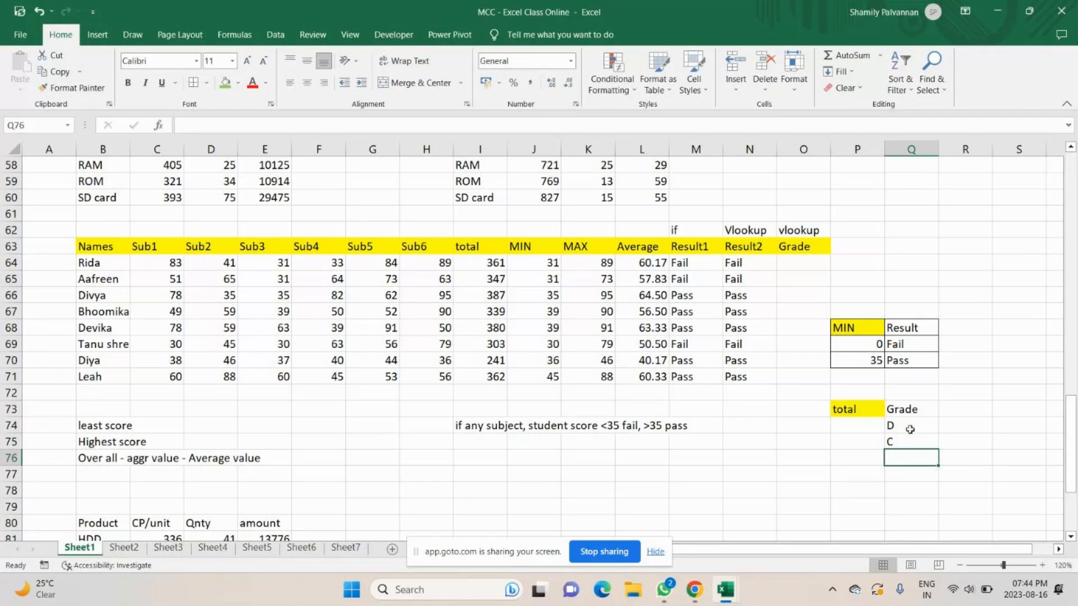
double_click(910, 429)
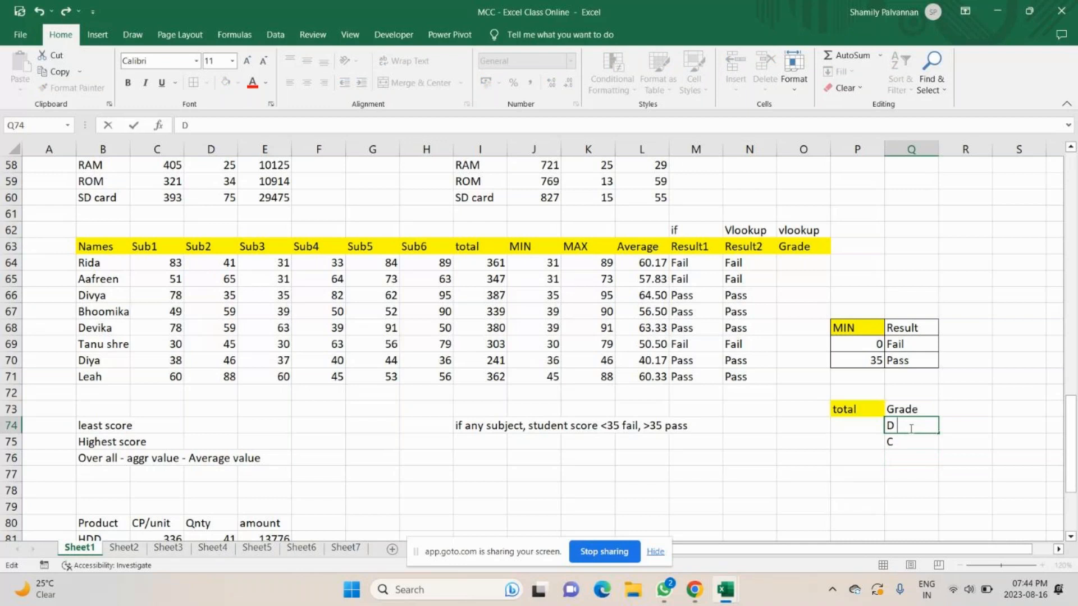
type("Grade")
key("Return")
type("C grade")
key("Return")
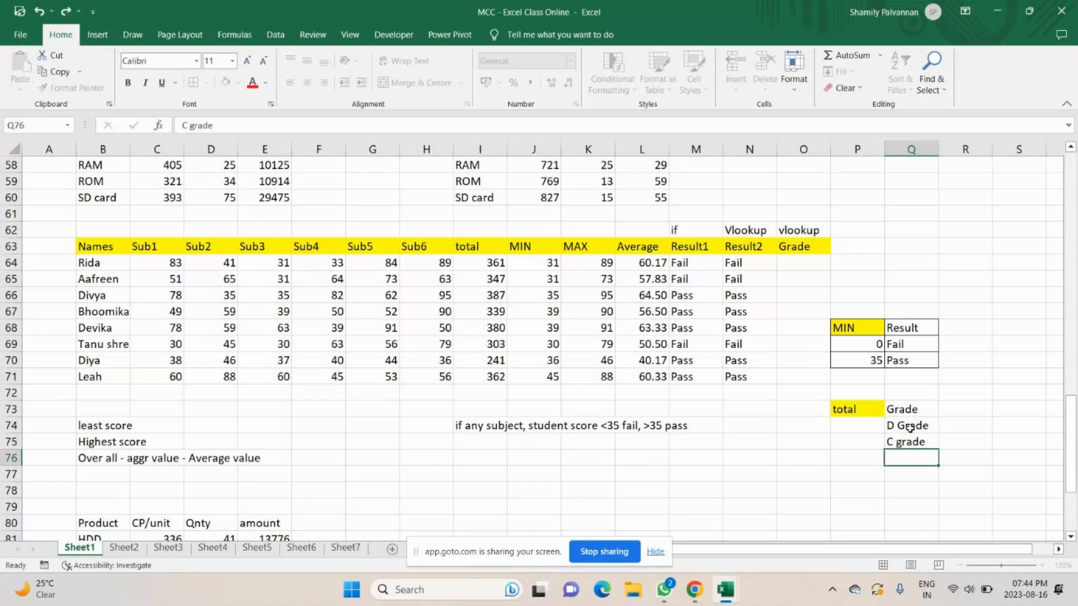
type("B Grade")
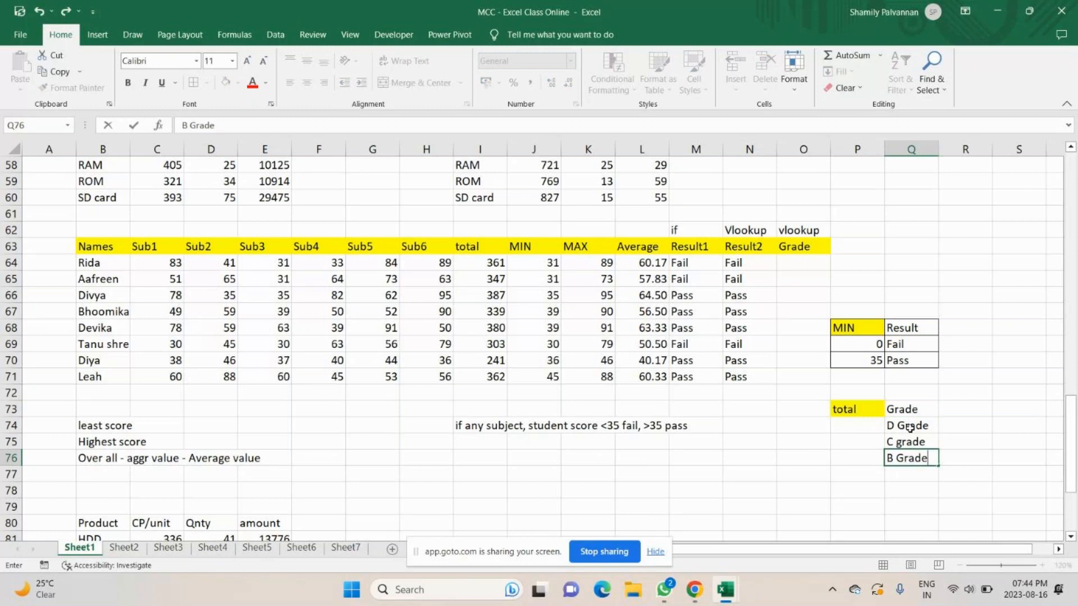
key("Return")
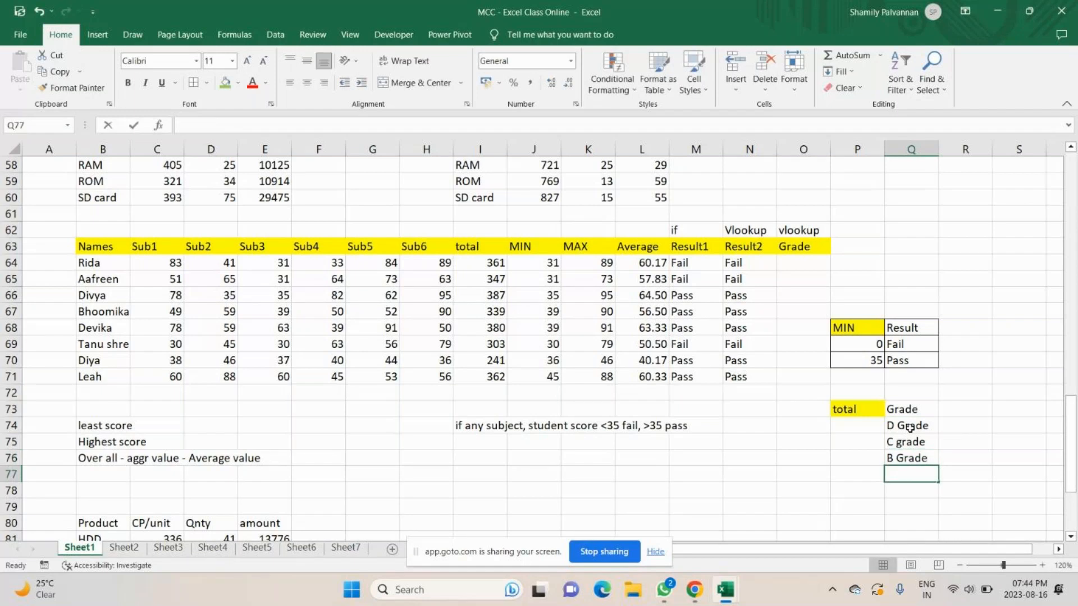
type("A Grade")
key("Return")
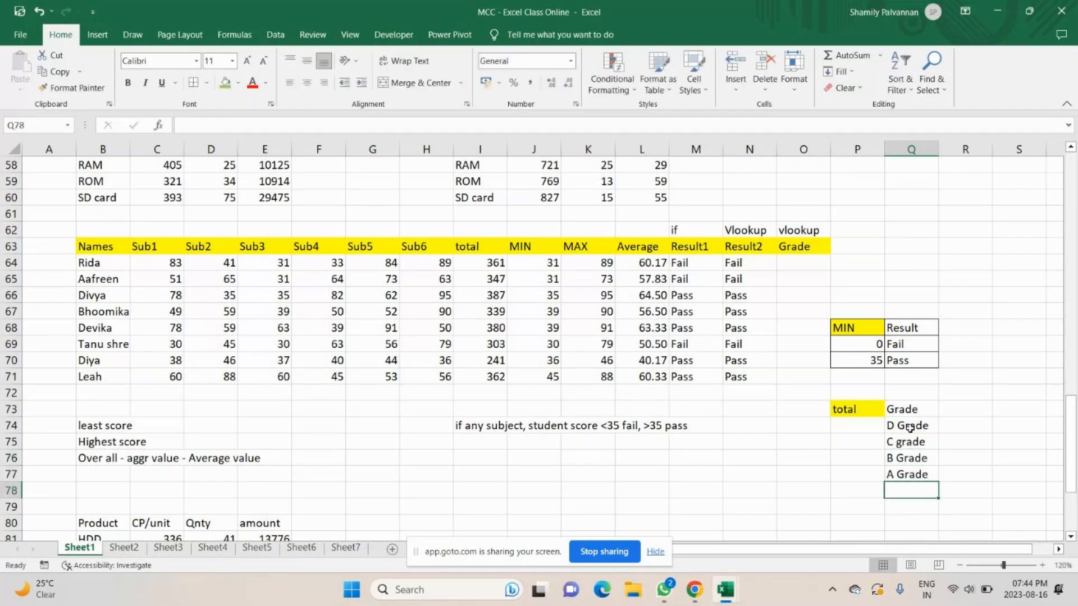
Correct the capitalization in Q75 so it reads C Grade.
scroll(910, 427, "down", 1)
left_click(899, 394)
double_click(899, 393)
key("BackSpace")
type("G")
key("ctrl+Return")
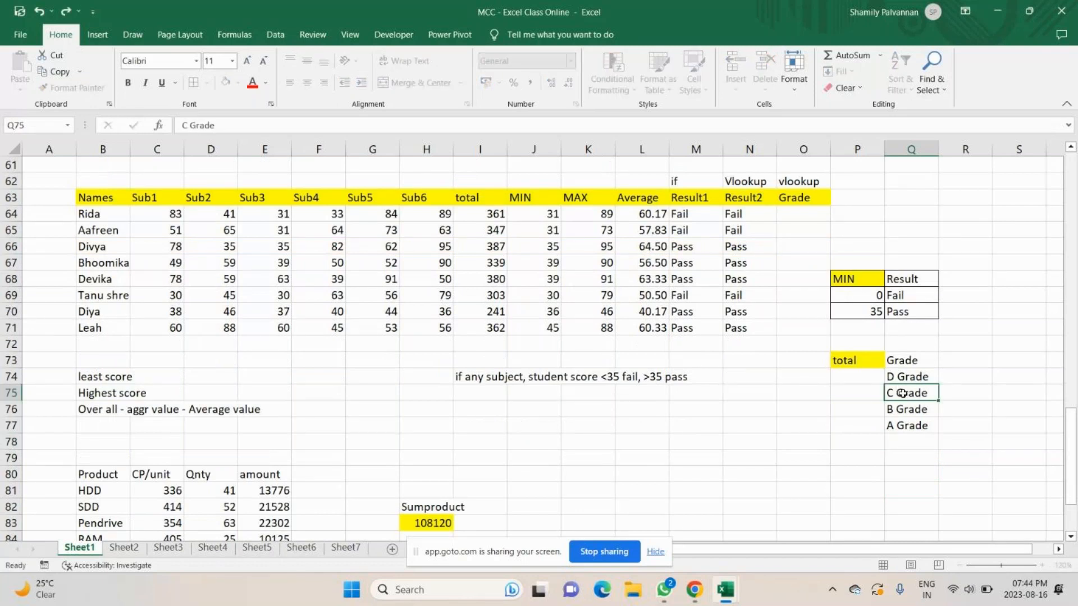
key("Return")
Enter the minimum totals 350 for A Grade in P77 and 300 for B Grade in P76.
left_click(861, 379)
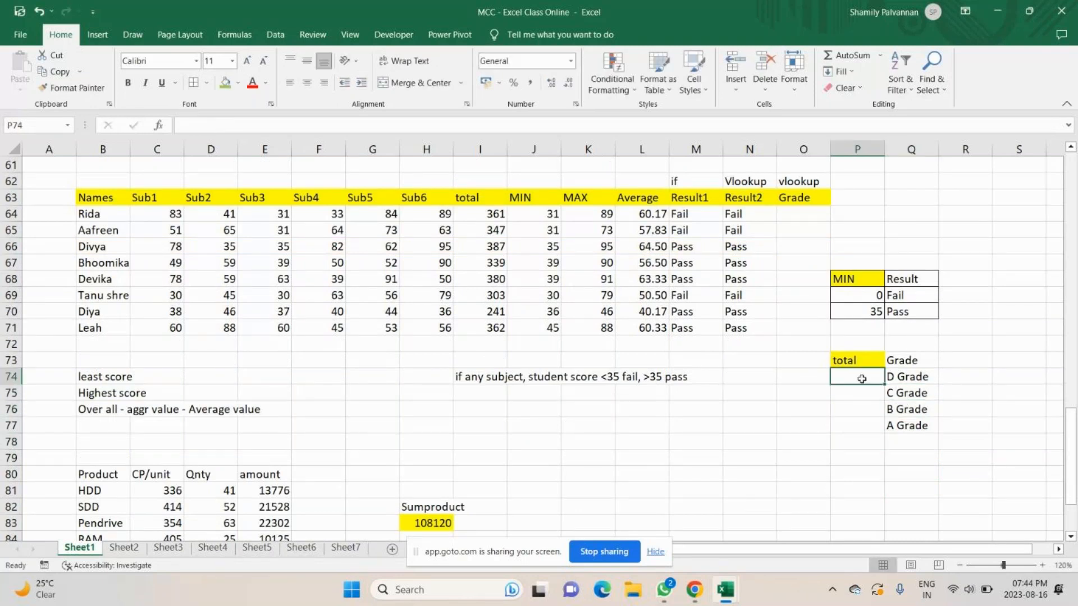
scroll(861, 379, "up", 1)
left_click(863, 474)
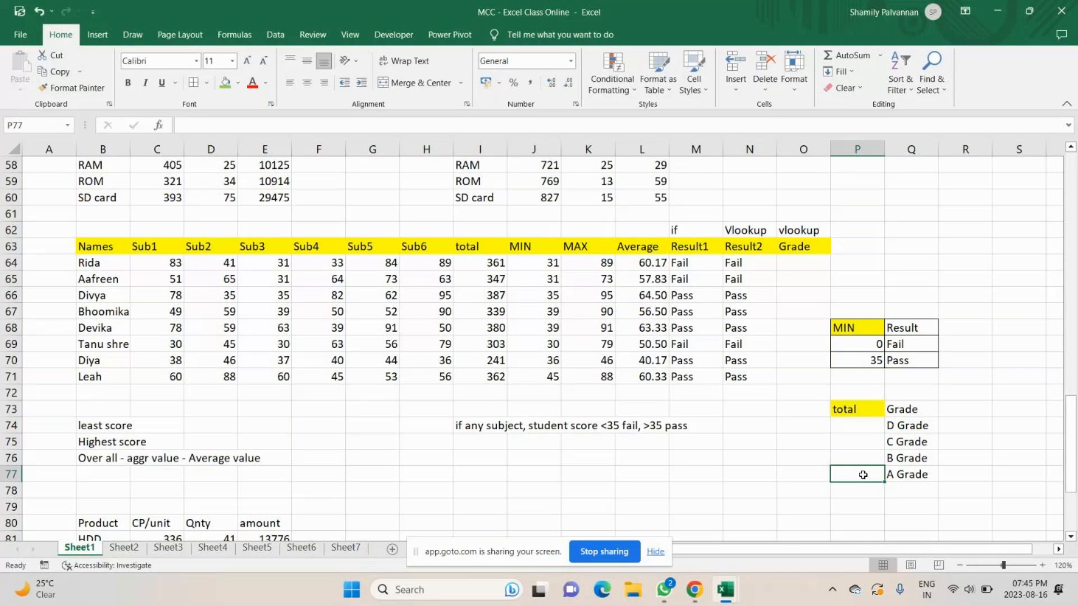
type("350")
key("ctrl+Return")
key("Up")
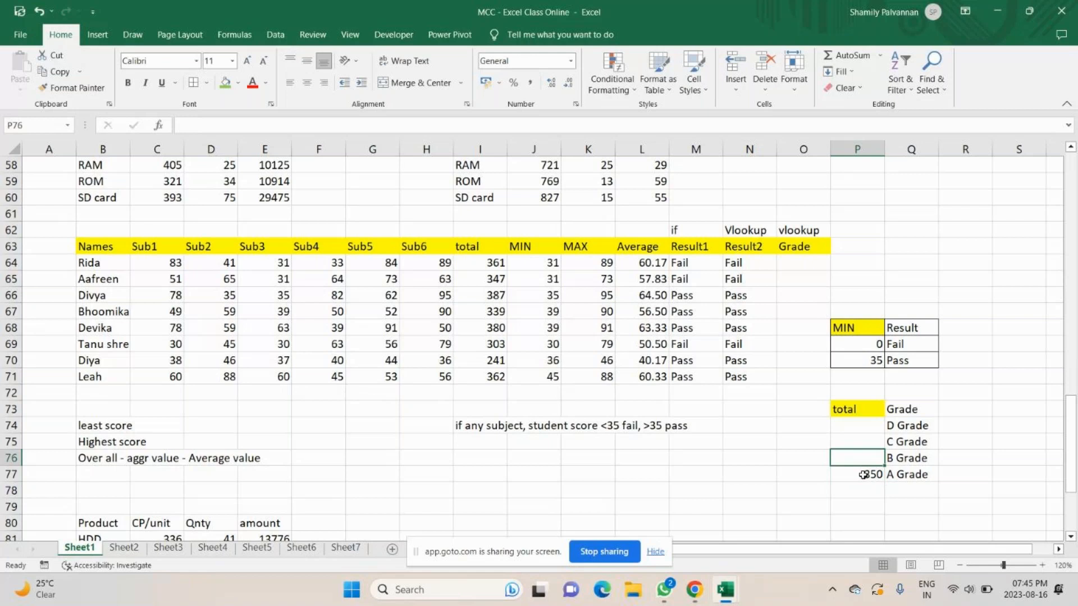
type("300")
key("Return")
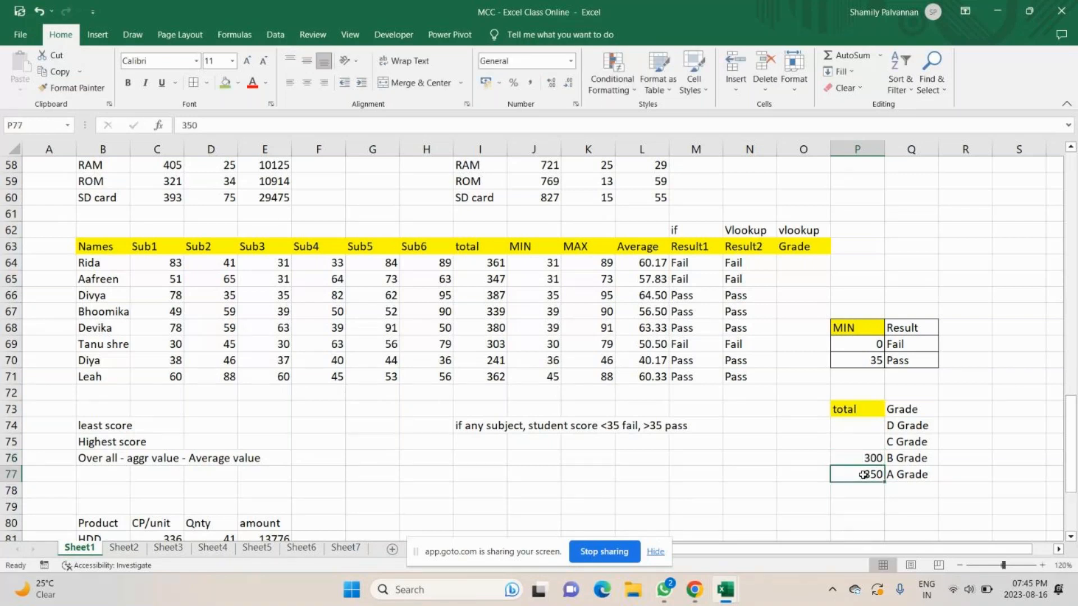
Enter the minimum totals 250 for C Grade in P75 and 0 for D Grade in P74.
left_click(870, 442)
type("250")
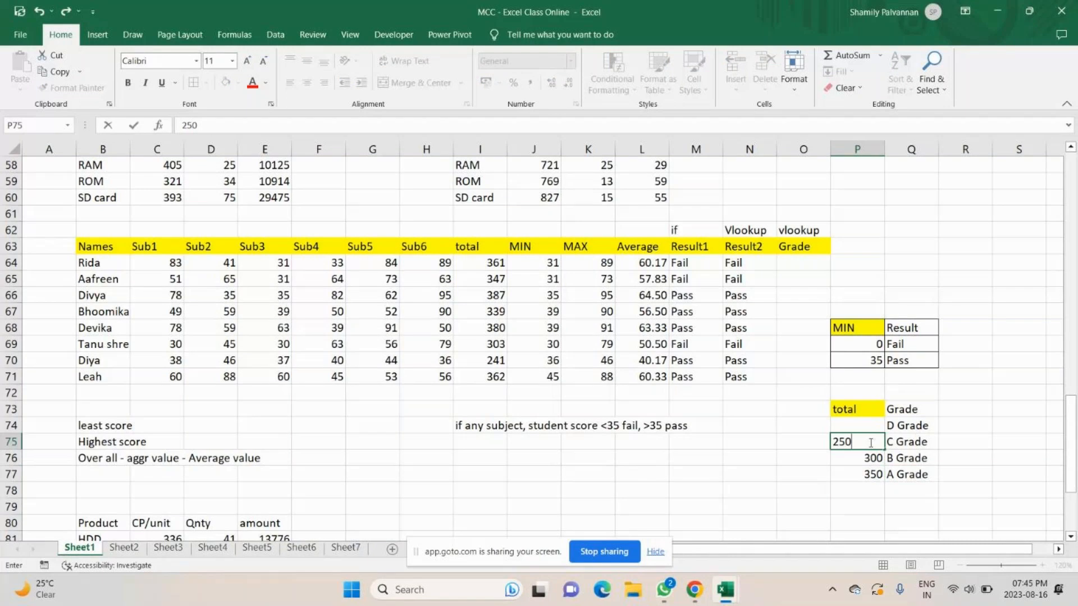
key("Return")
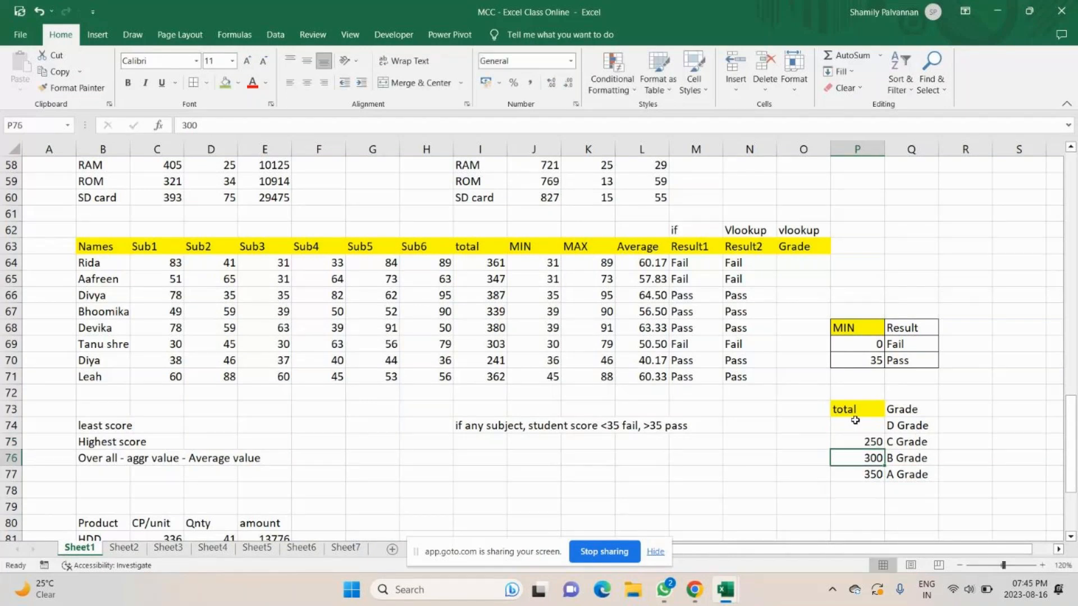
left_click(855, 422)
type("0")
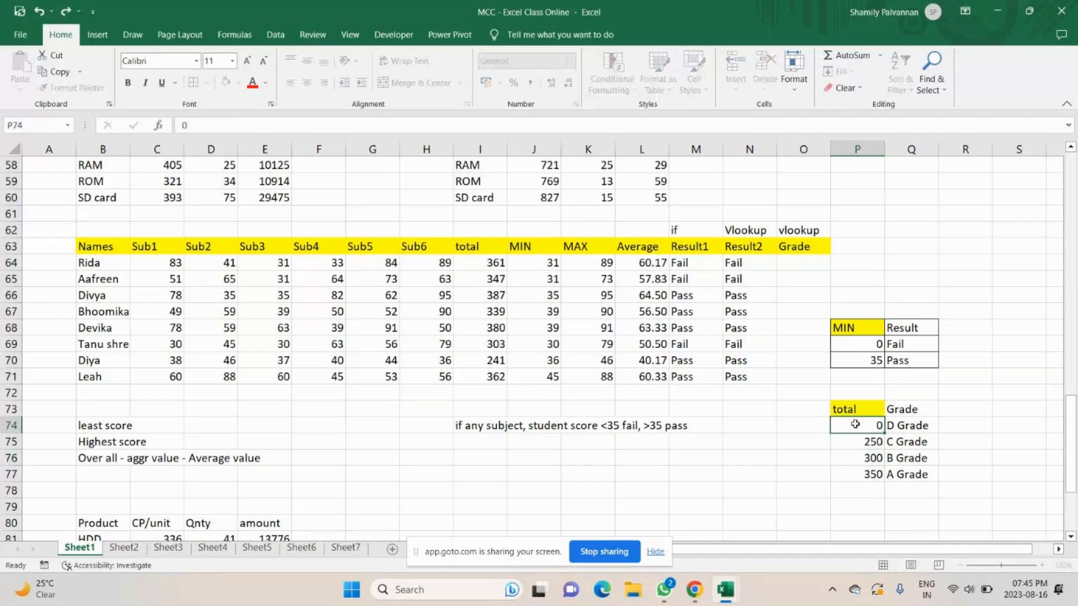
key("Return")
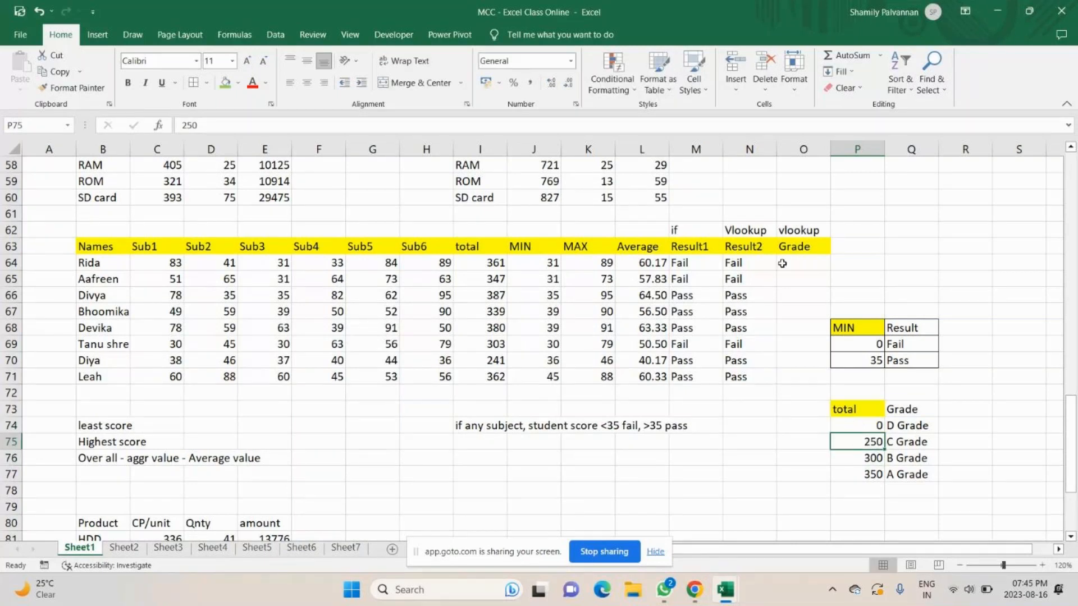
Start a VLOOKUP formula in O64 under the Grade header, using the total in I64 as the lookup value.
left_click(867, 410)
left_click_drag(867, 410, 899, 474)
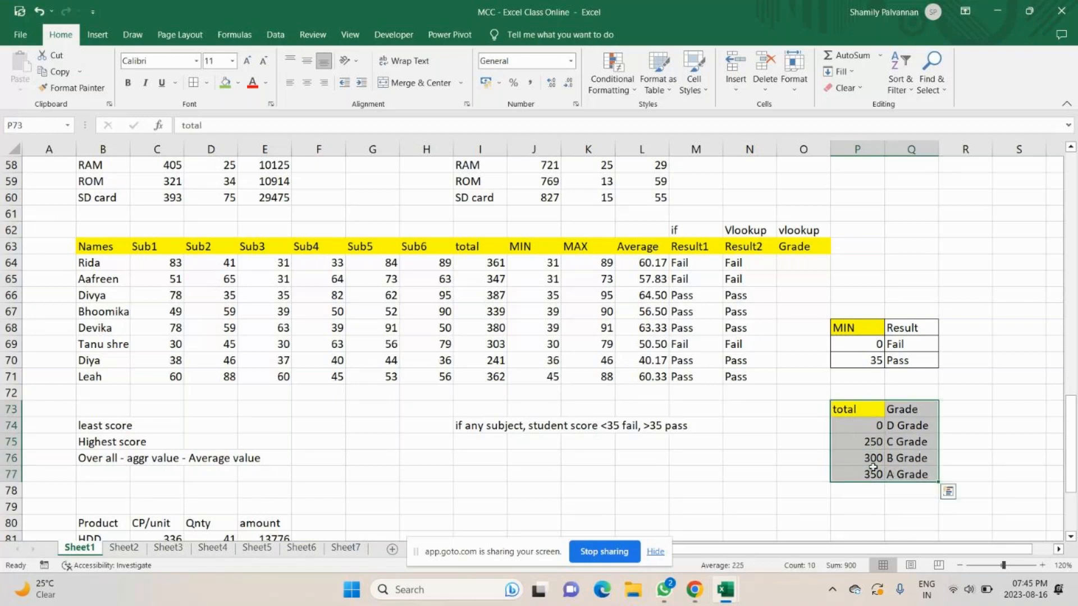
left_click(787, 265)
type("=")
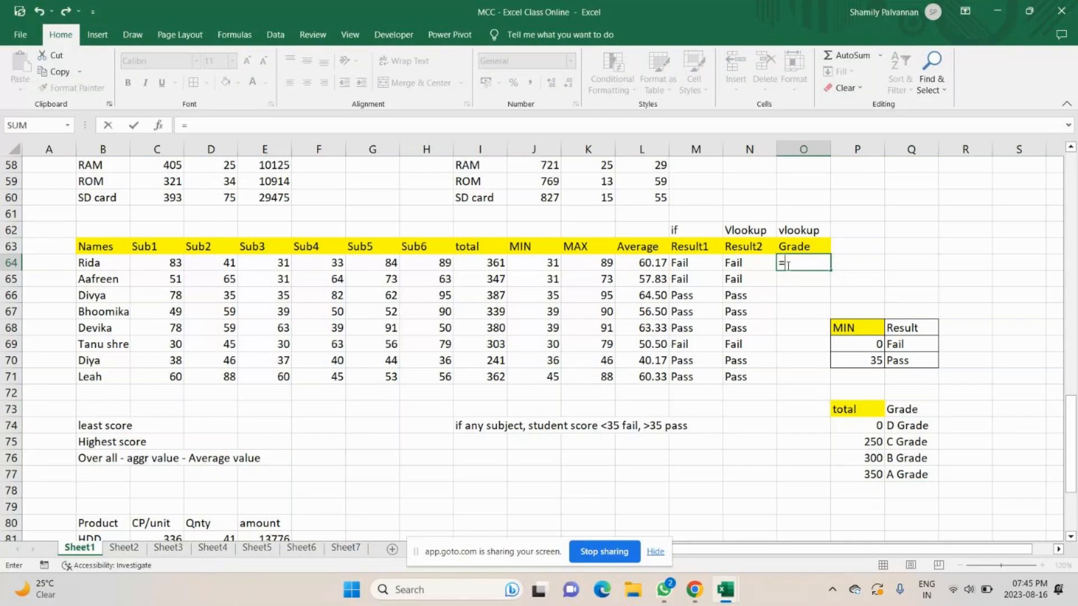
type("v")
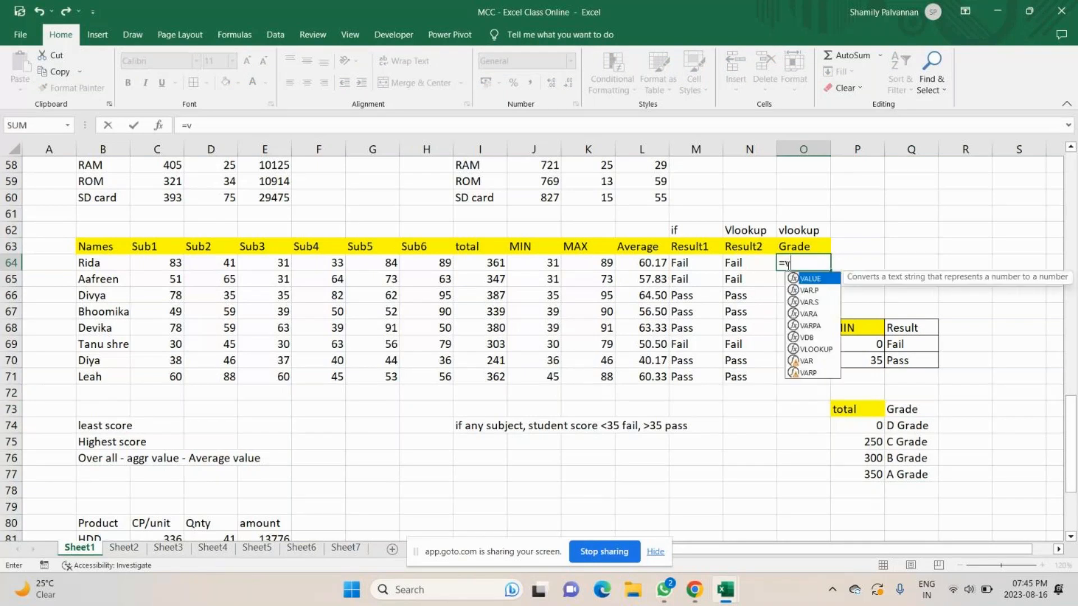
type("loo")
key("Tab")
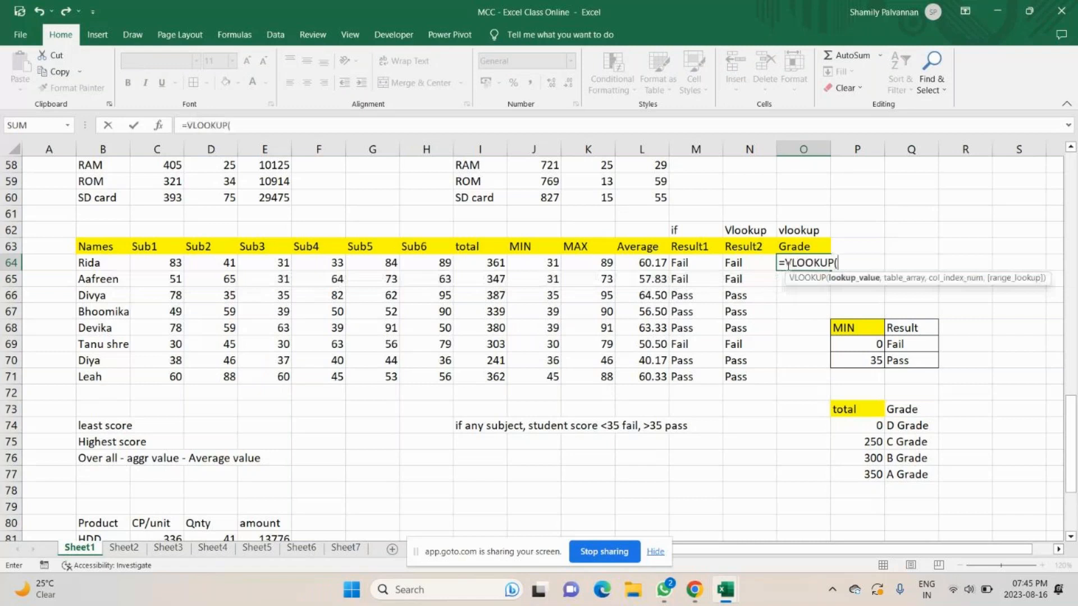
left_click(482, 262)
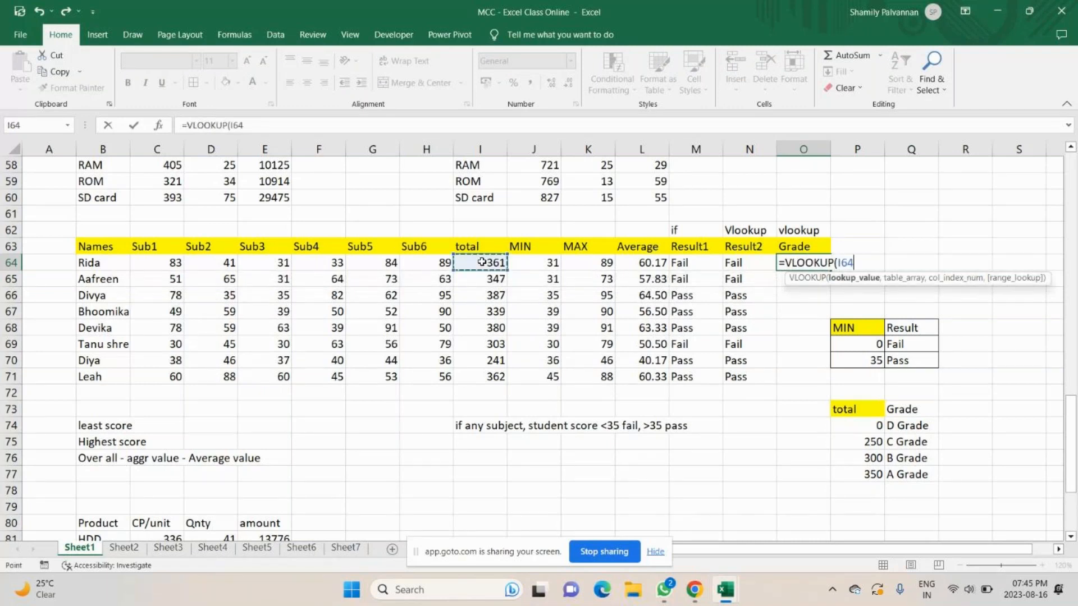
type(",")
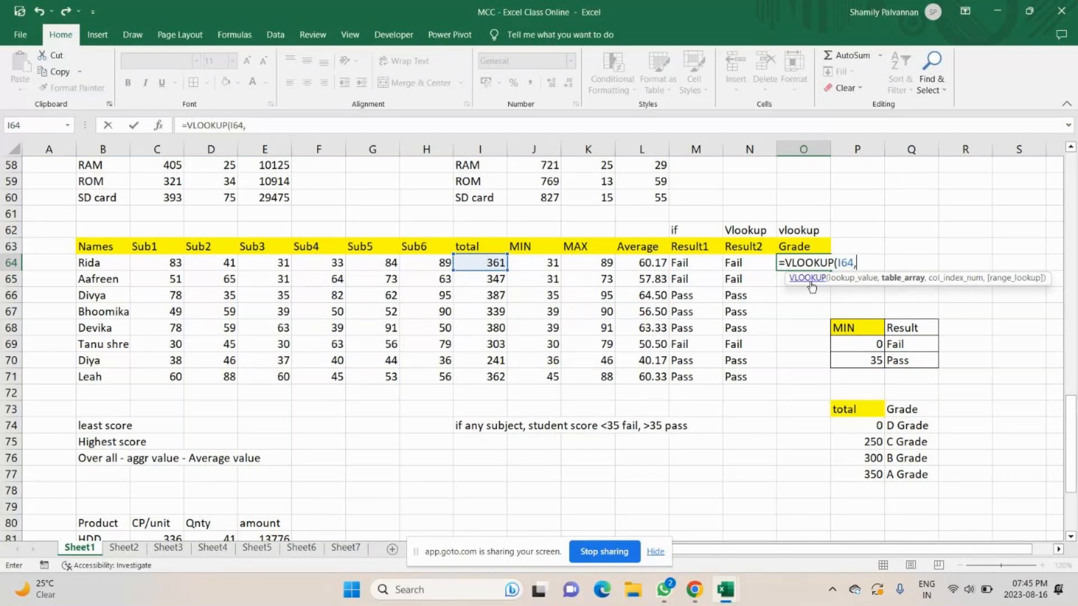
Complete the VLOOKUP with absolute range $P$73:$Q$77, column 2 and approximate match TRUE, and fill it down through O71.
left_click_drag(828, 406, 925, 471)
key("F4")
type(",")
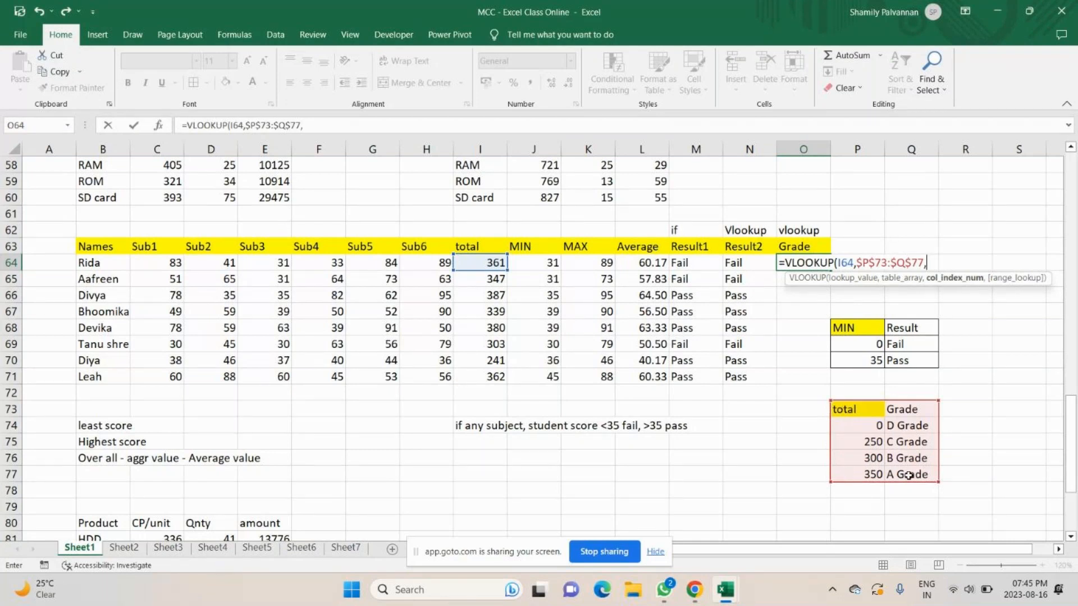
type("2,")
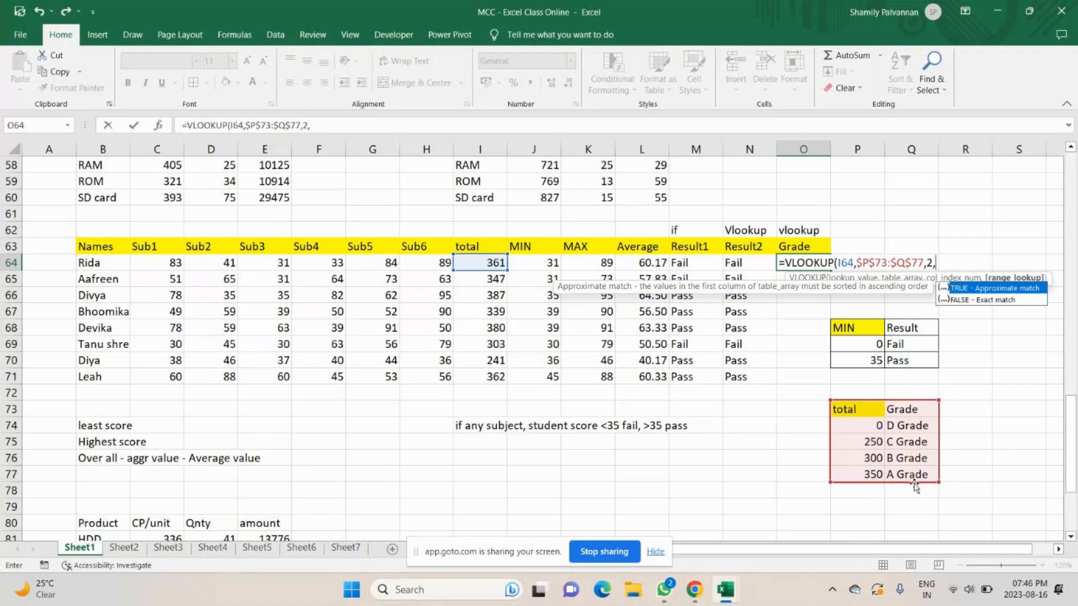
key("Down")
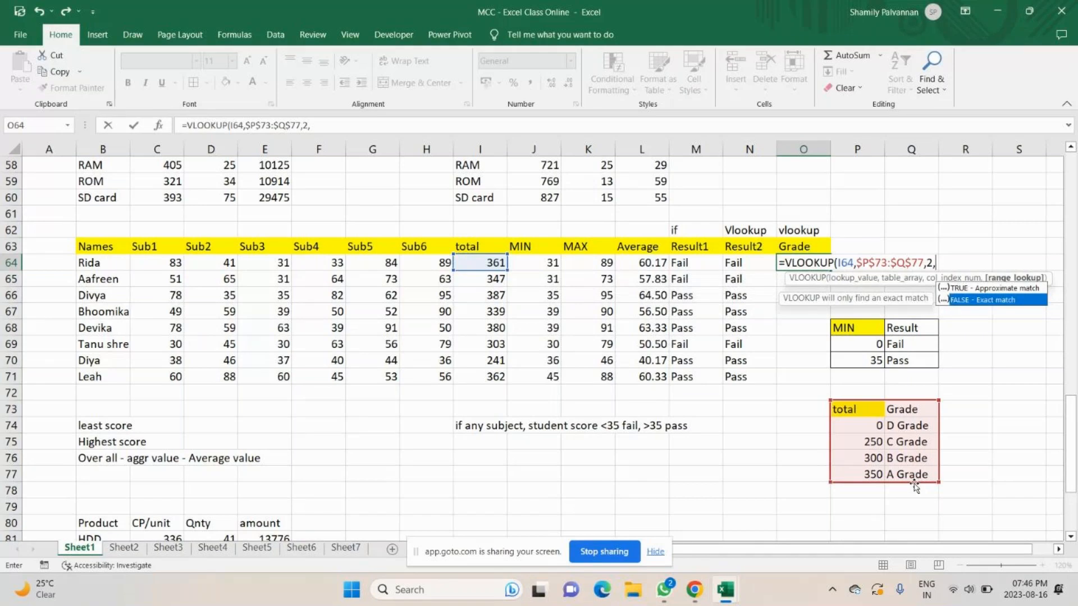
key("Up")
key("Tab")
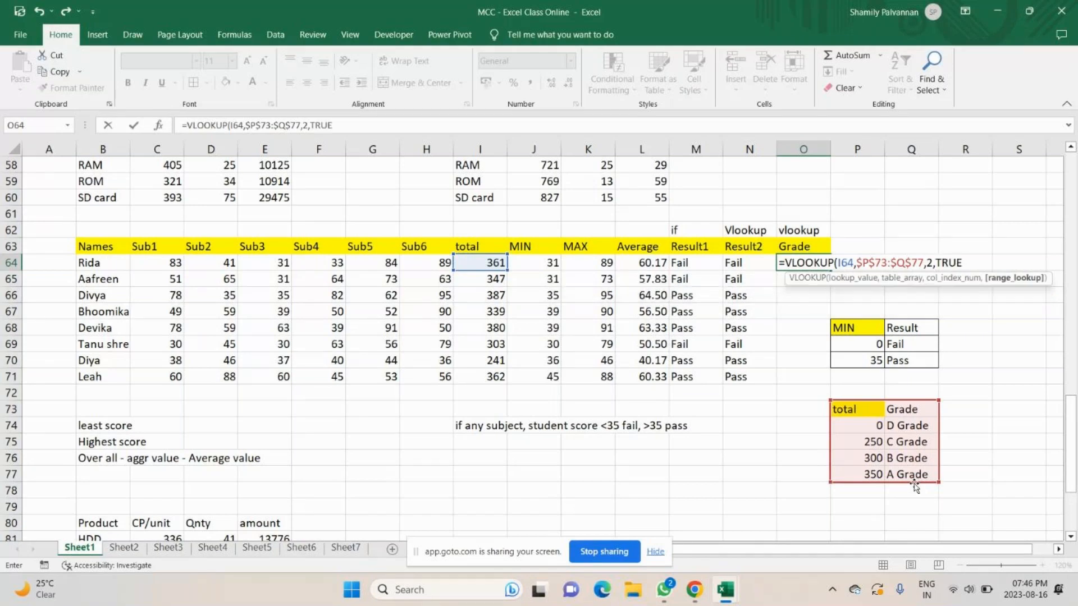
type(")")
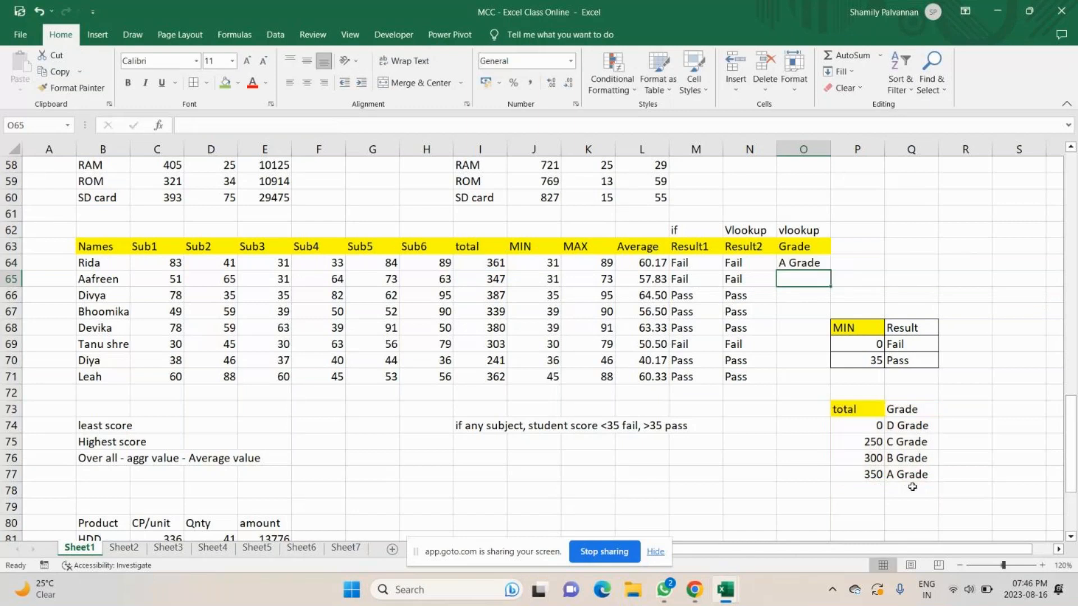
left_click(793, 262)
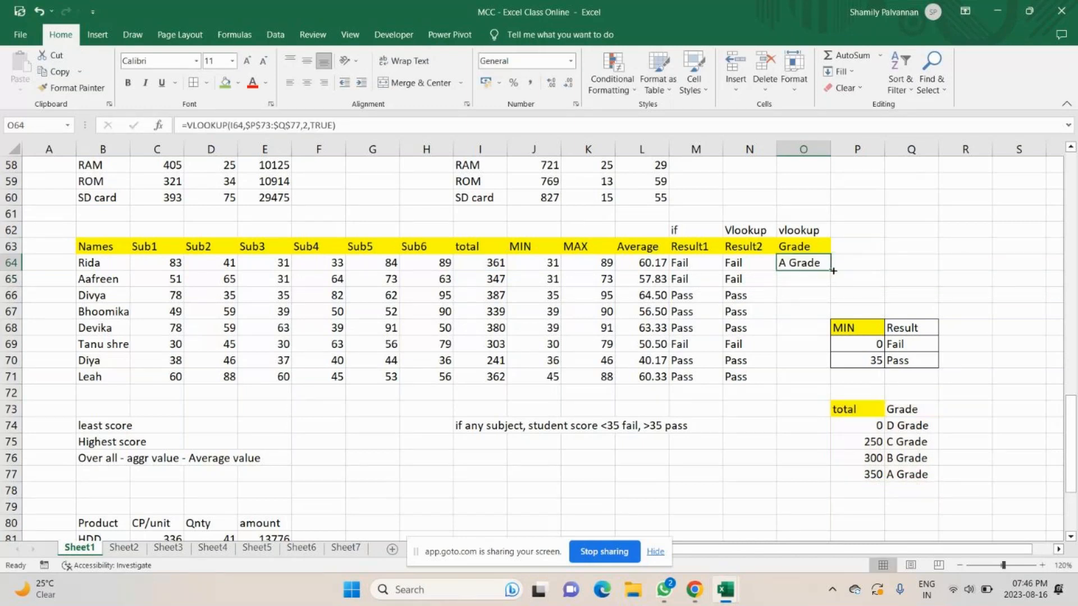
double_click(832, 271)
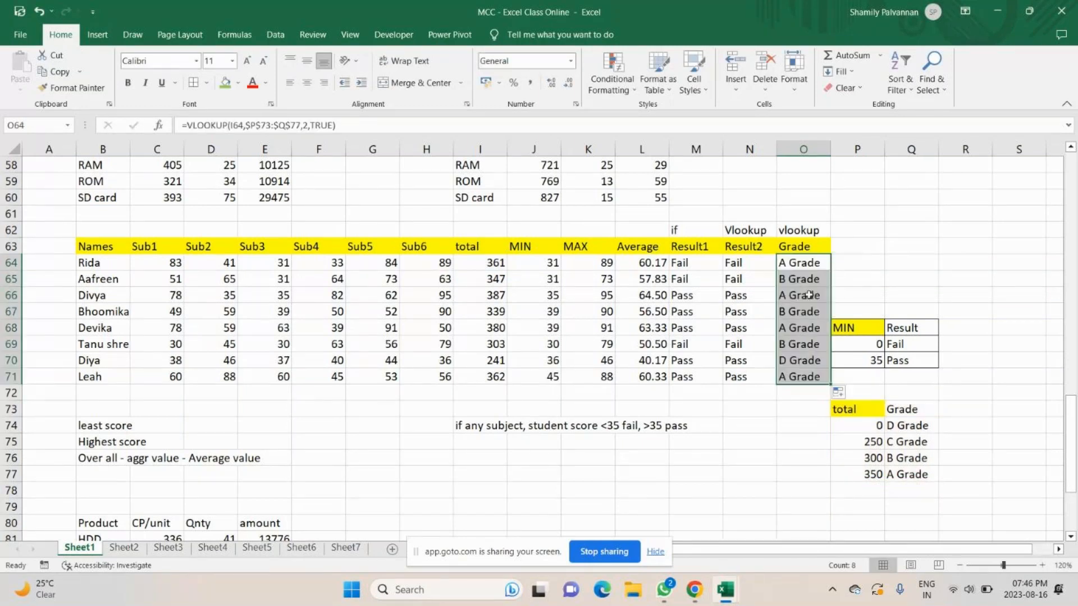
Enter the header Grade 1 in A63 and the label If above it in A62.
left_click(41, 247)
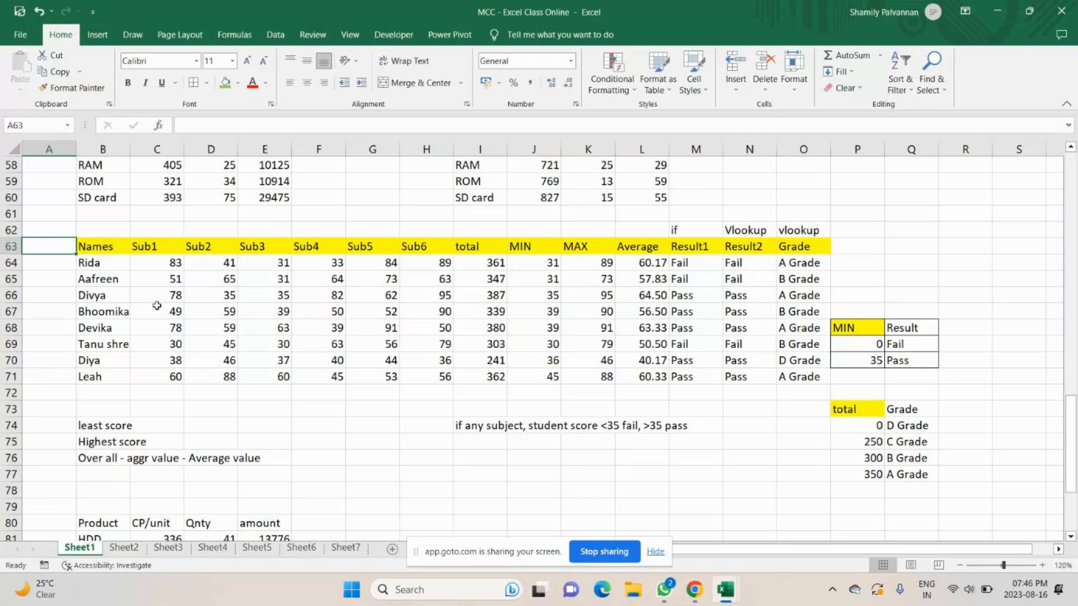
type("Grade")
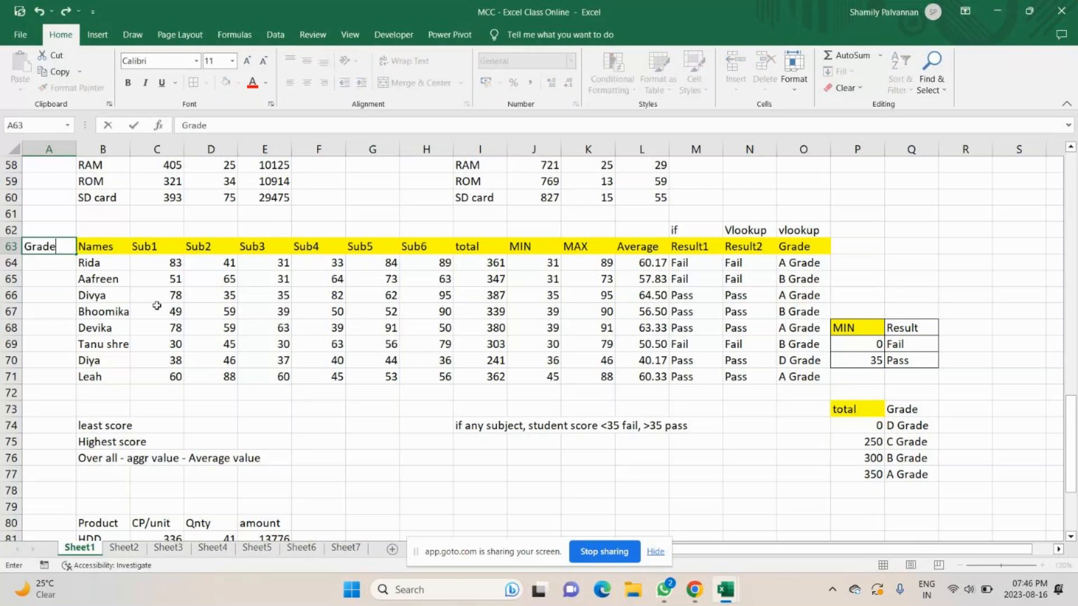
type(" 1")
key("Return")
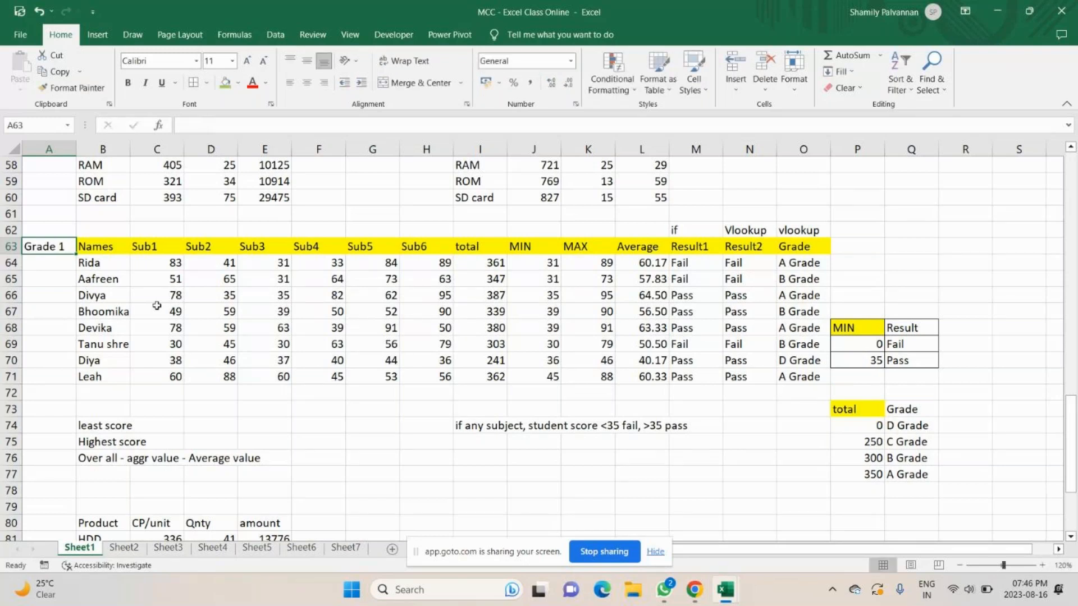
key("Up")
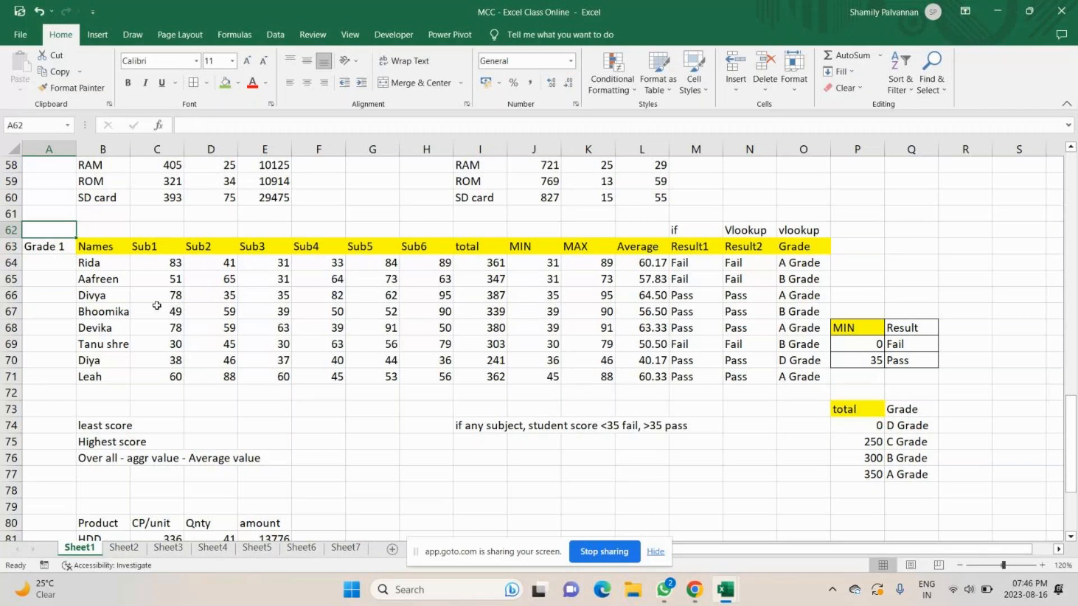
type("If")
key("Return")
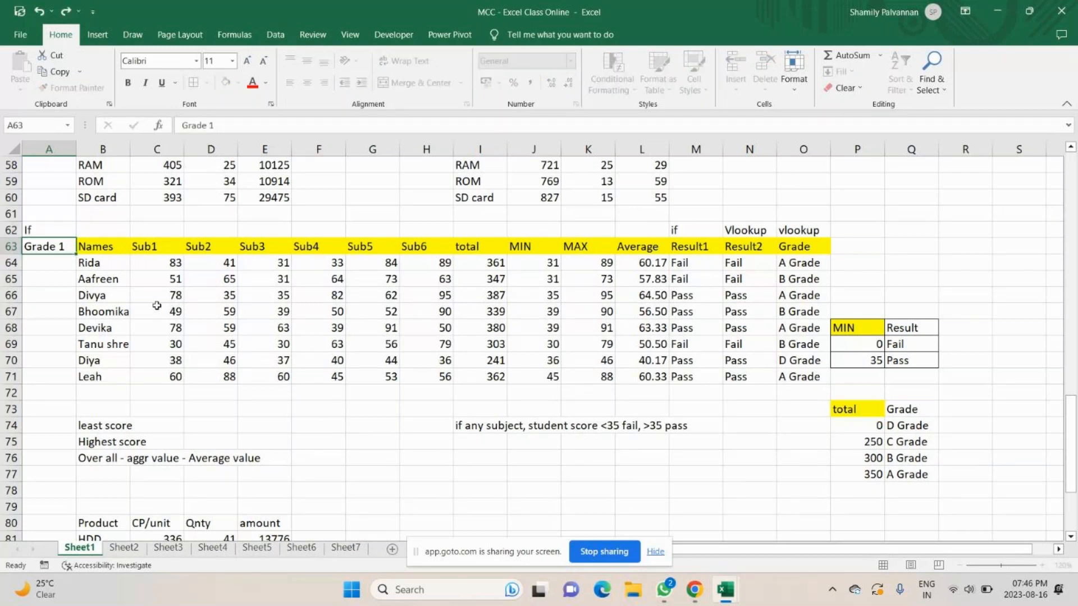
Begin an IF formula in A64 that returns "A" when the total in I64 is >=350.
left_click(63, 260)
type("=IF(")
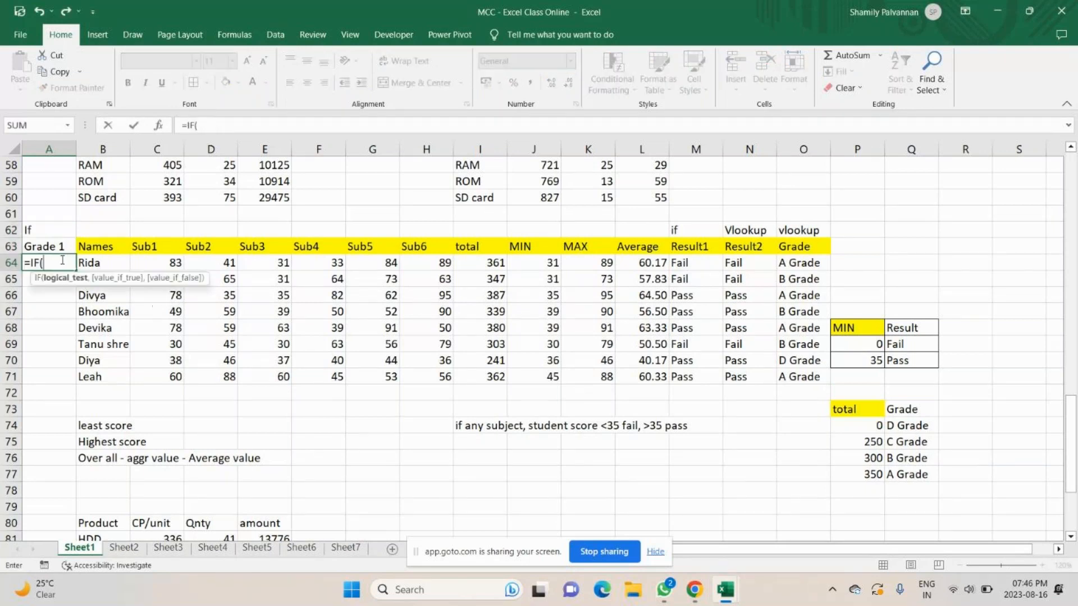
left_click(498, 264)
type(">=350,\"")
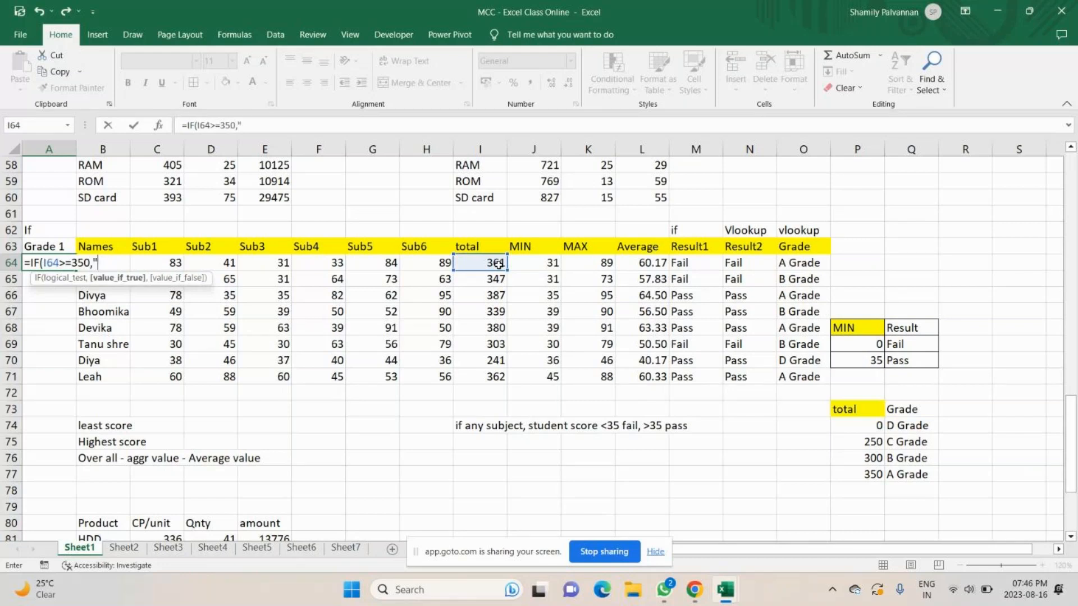
type("A\",")
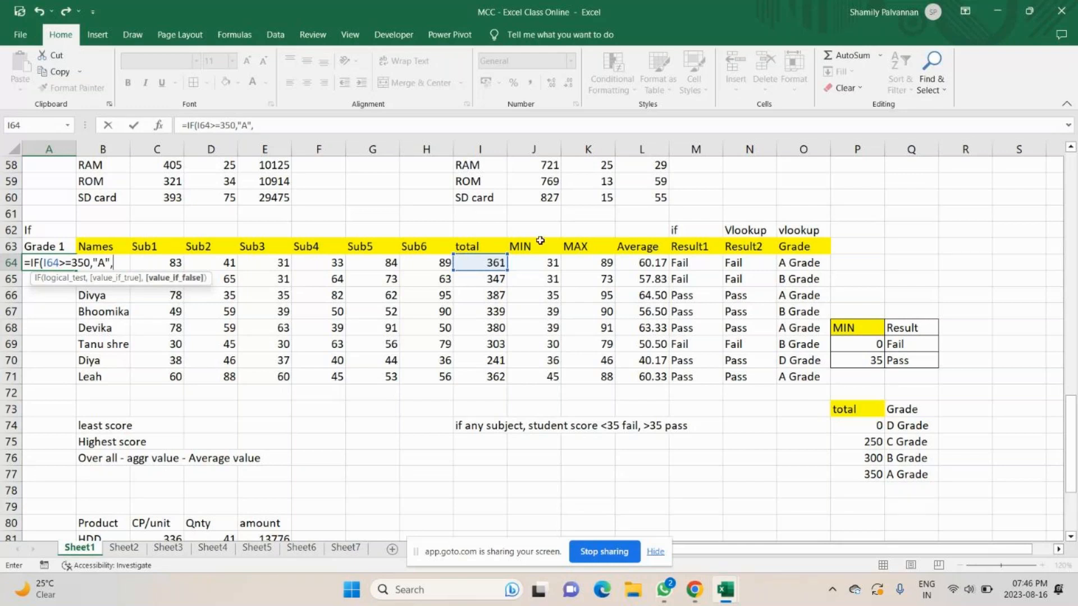
Nest a second IF as the false value of the A64 formula, returning "B" when I64 is >=300.
left_click(491, 263)
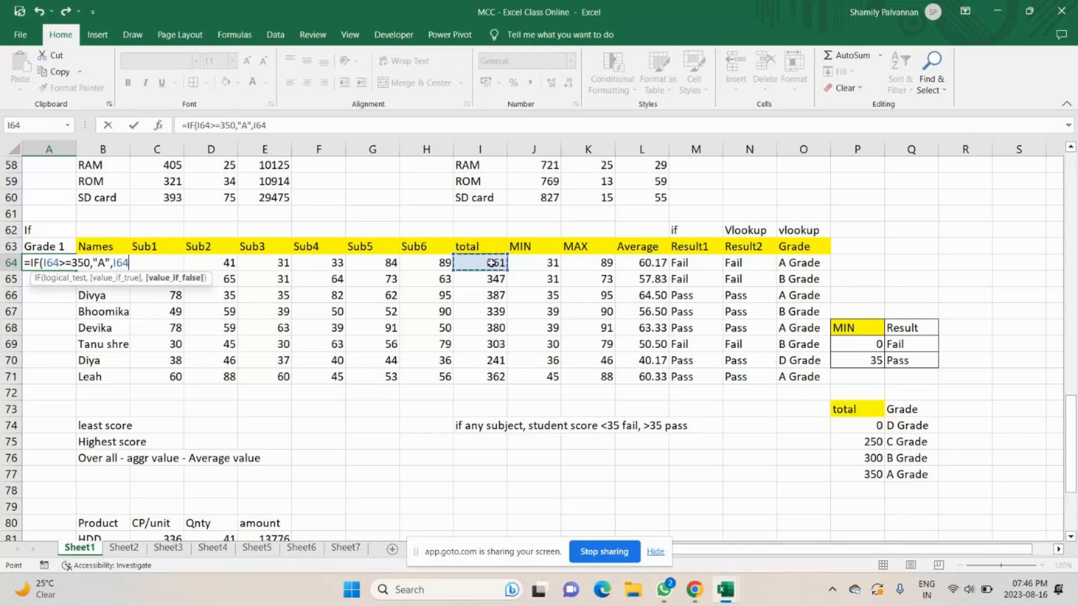
key("BackSpace")
key("BackSpace")
key("BackSpace")
type("i")
key("Tab")
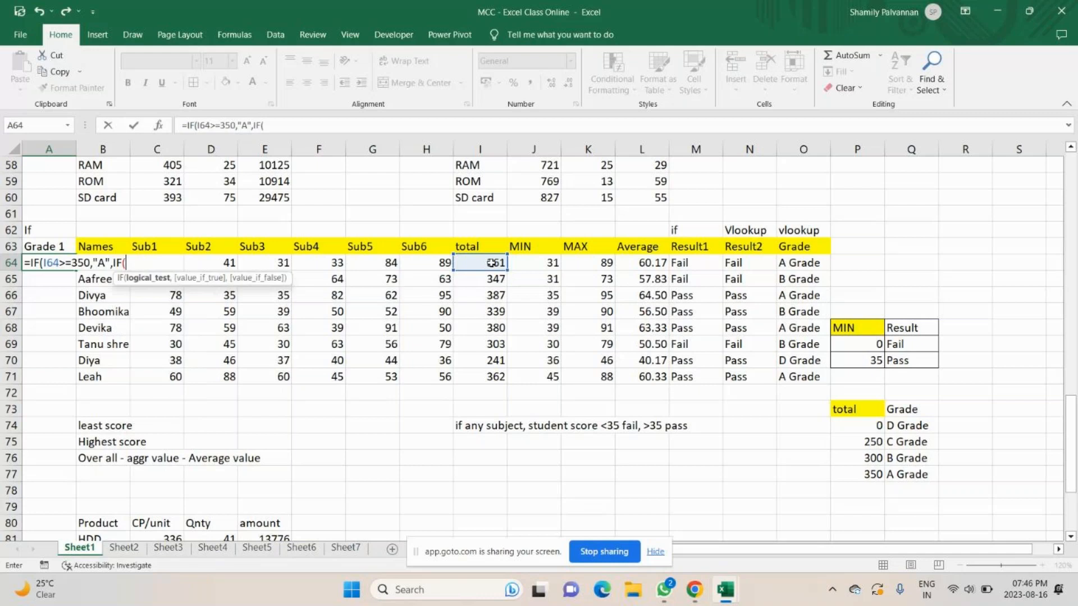
left_click(463, 259)
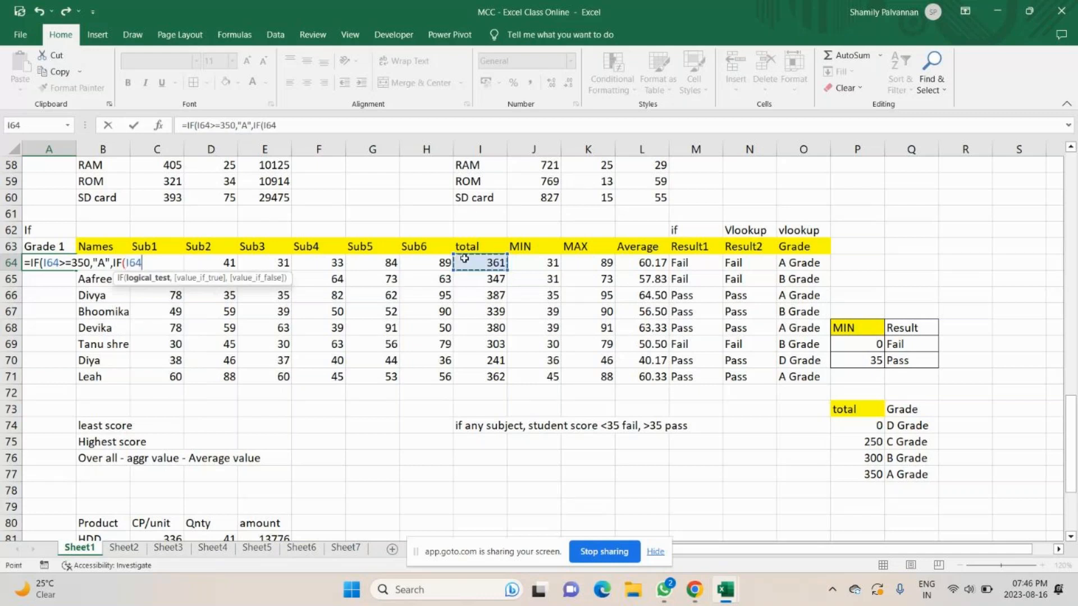
type(">=300,\"")
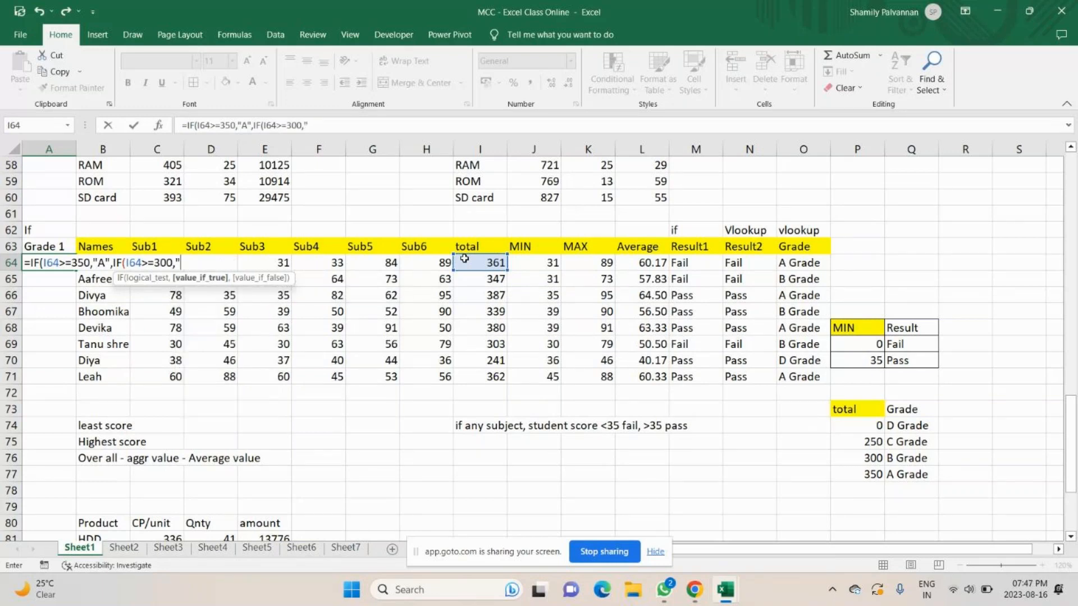
type("B\",")
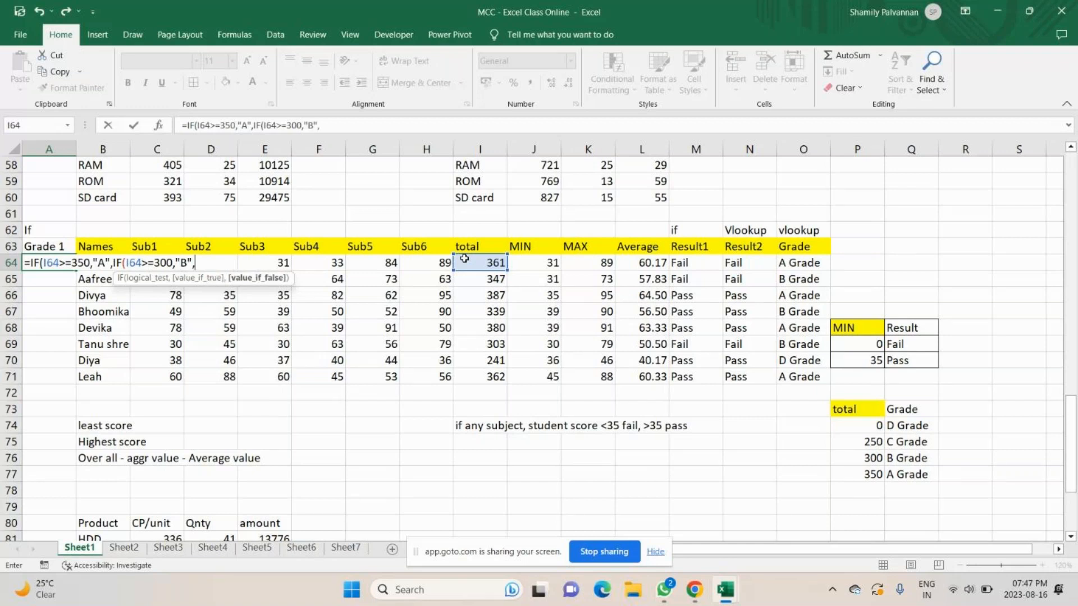
Nest a third IF returning "C" when I64 is >=250, and begin another IF as its false value.
type("IF(")
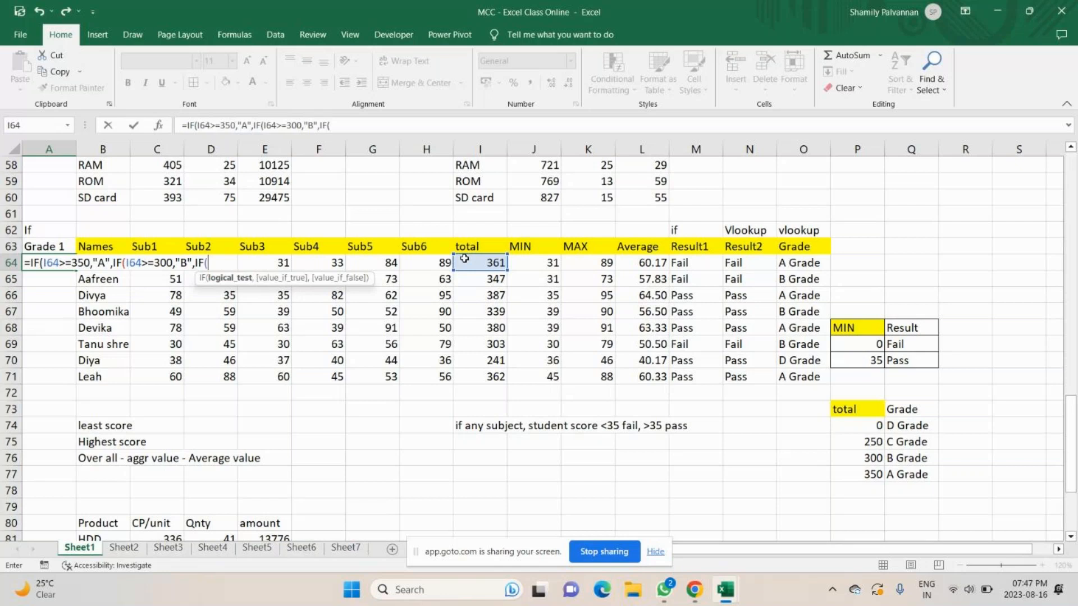
left_click(482, 263)
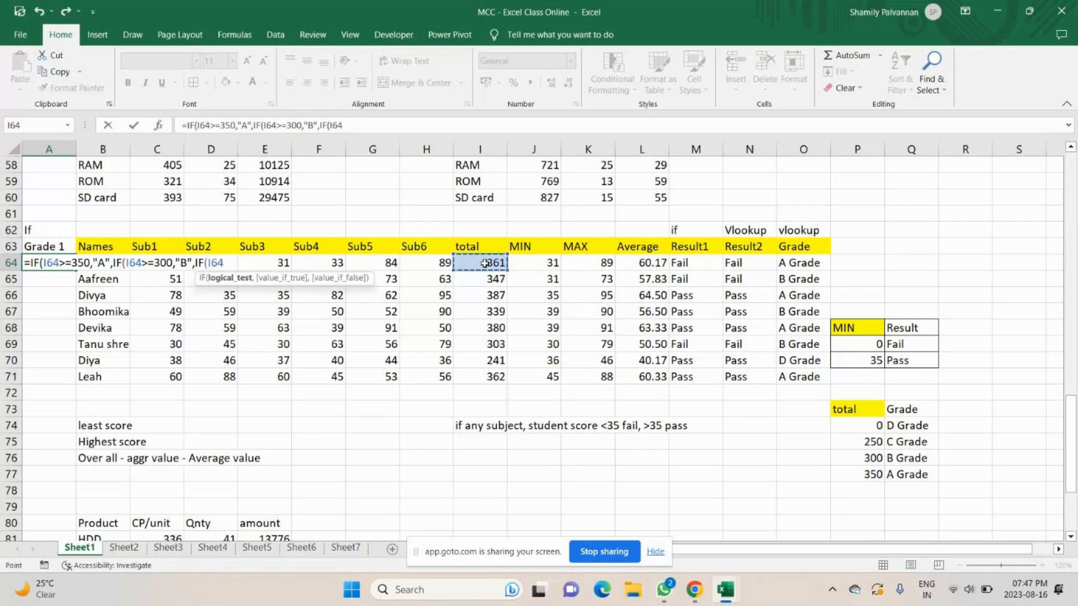
type(">=250")
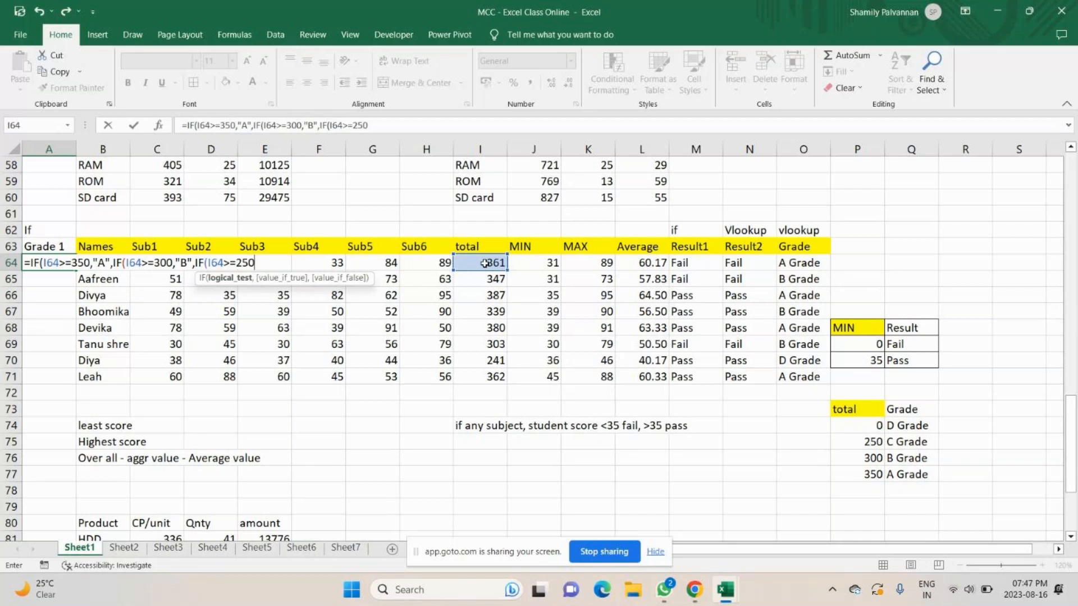
type(",")
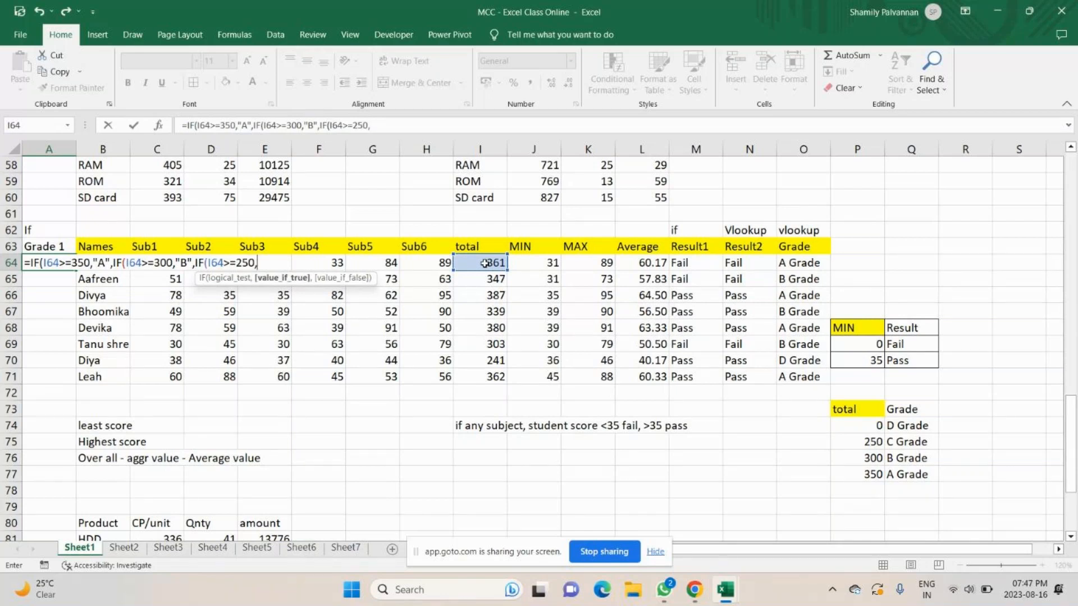
type("\"C\",if")
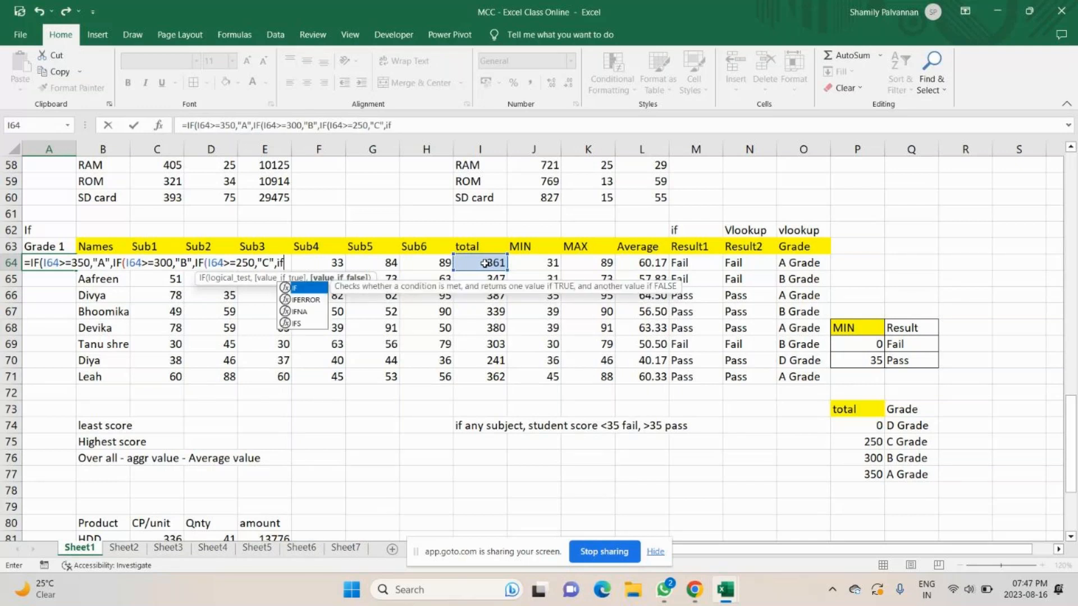
Finish the nested formula with a fourth IF returning "D" when I64<250, close all parentheses and enter it.
type("(")
left_click(484, 263)
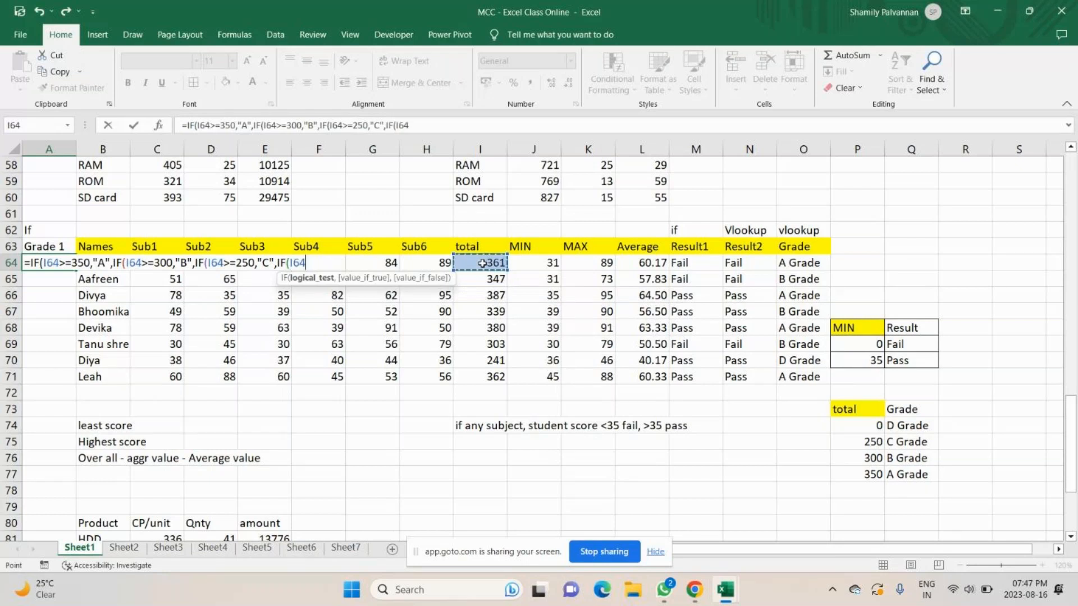
type("<")
type(" 250")
type(",\"")
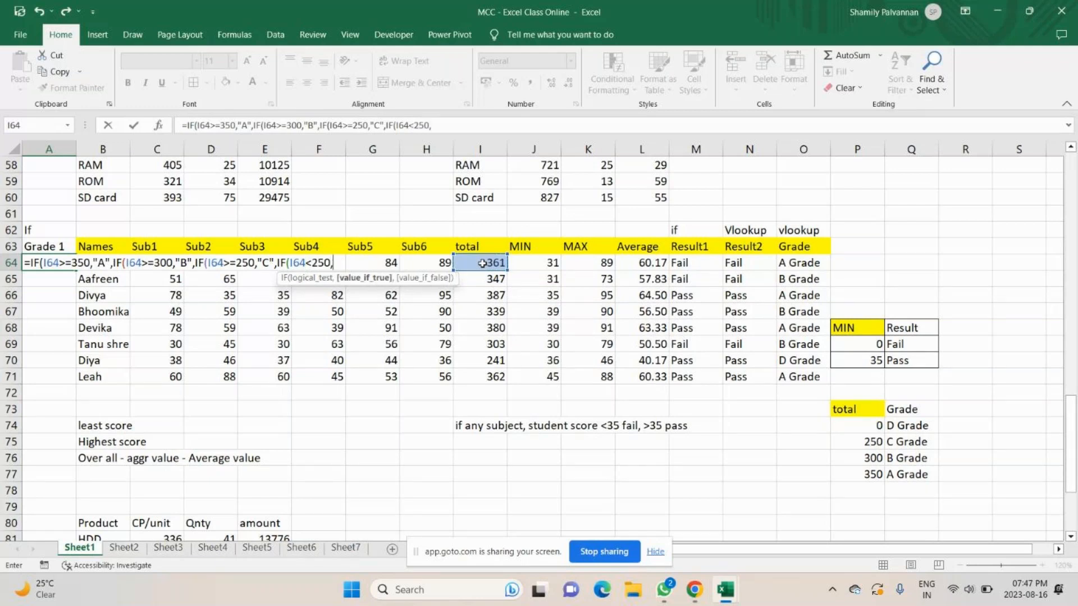
type("D\"))))")
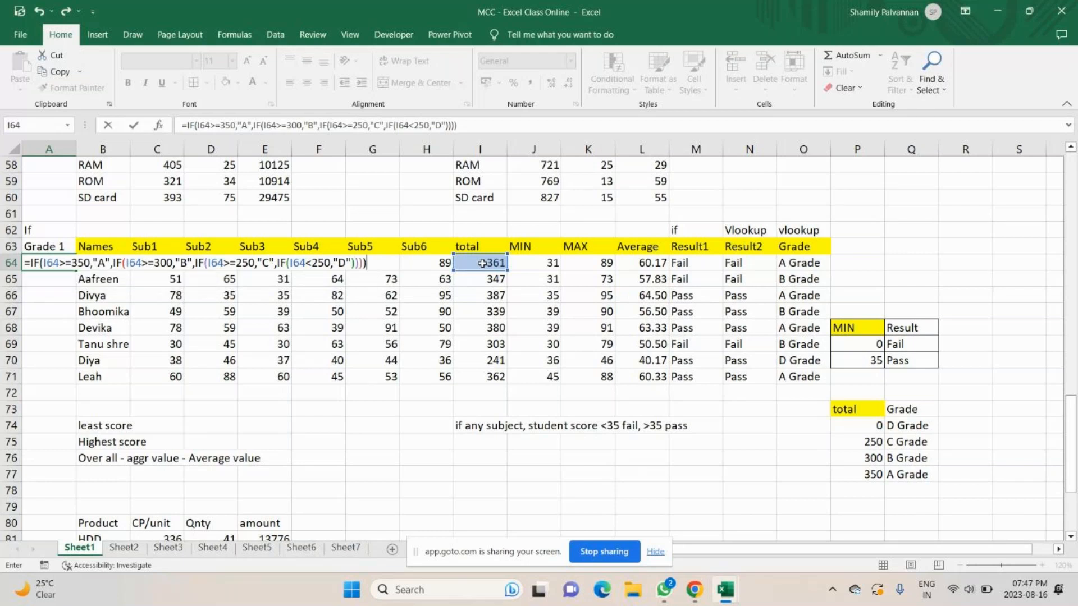
key("Return")
Fill the nested IF formula from A64 down to A71 and compare its grades with the VLOOKUP results in the Grade column.
left_click(67, 264)
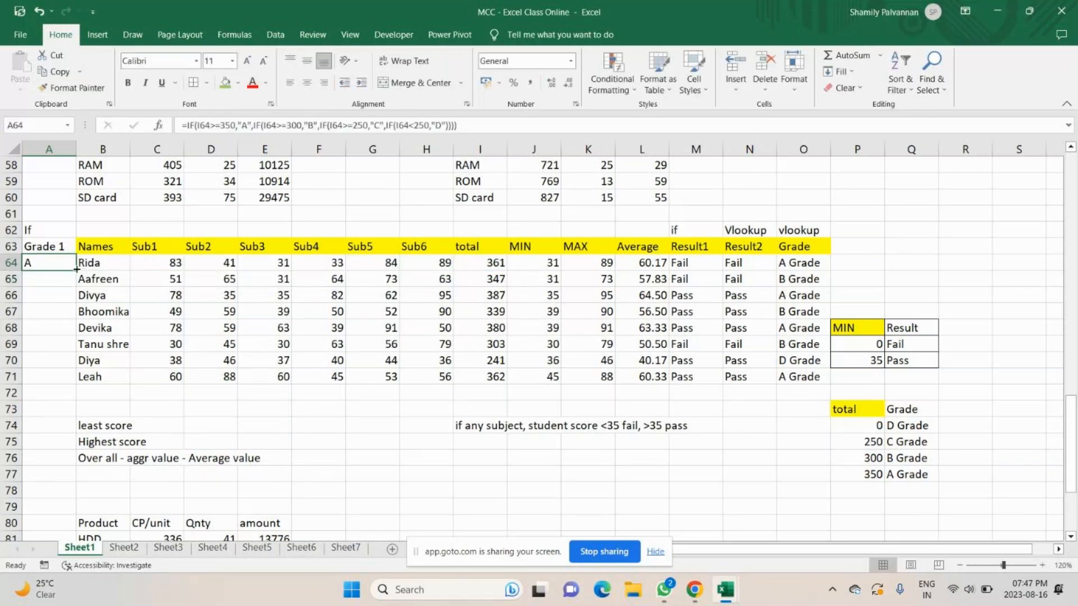
double_click(77, 270)
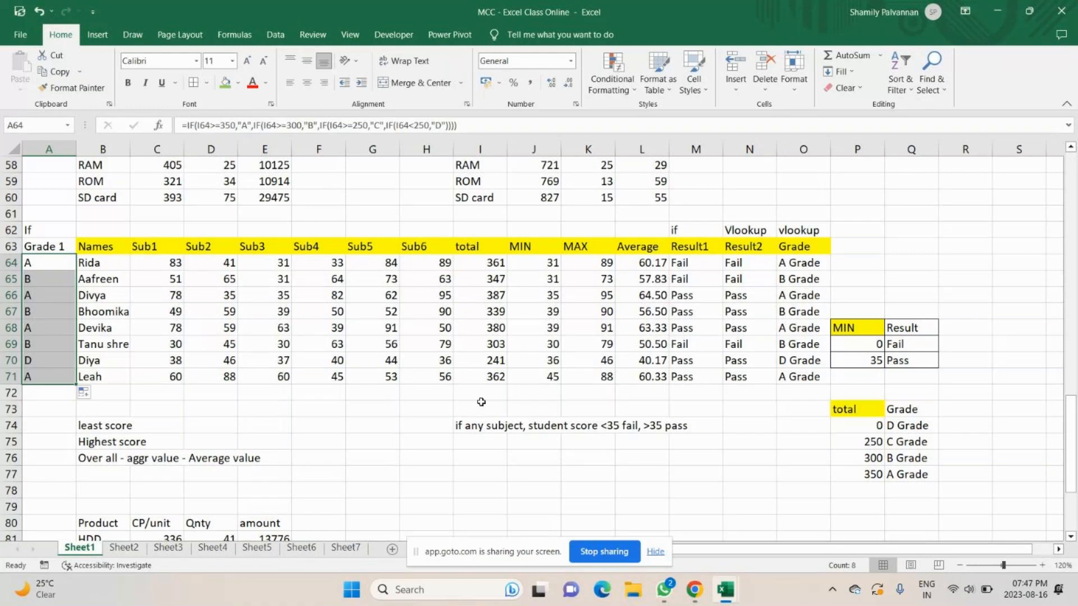
left_click_drag(795, 264, 780, 375)
left_click_drag(41, 262, 41, 377)
left_click_drag(803, 230, 802, 361)
Apply a yellow fill to the Grade 1 header in cell A63.
left_click(48, 246)
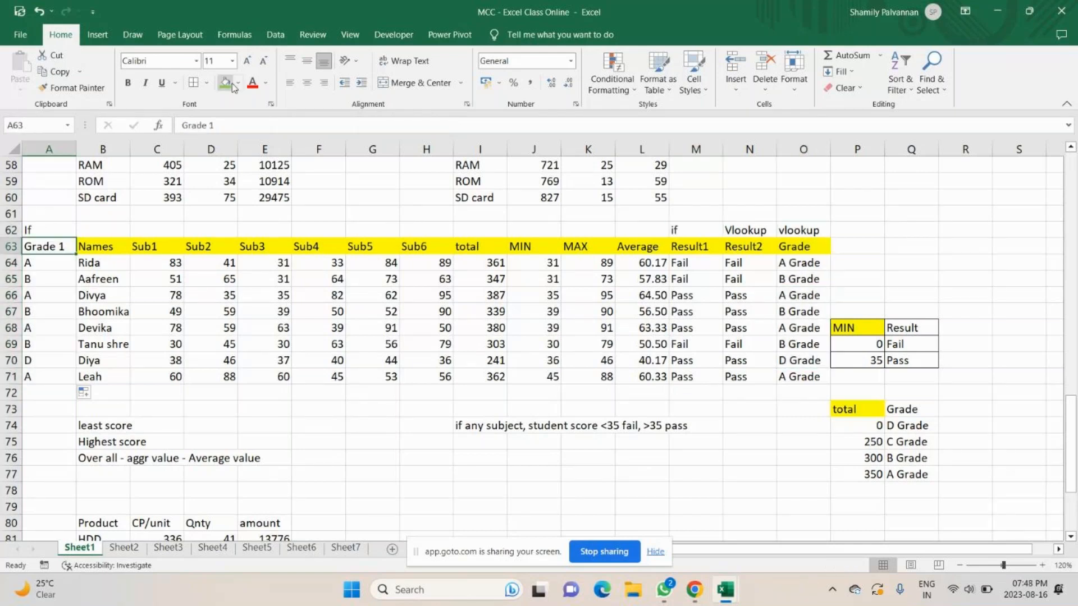
left_click(238, 83)
left_click(255, 191)
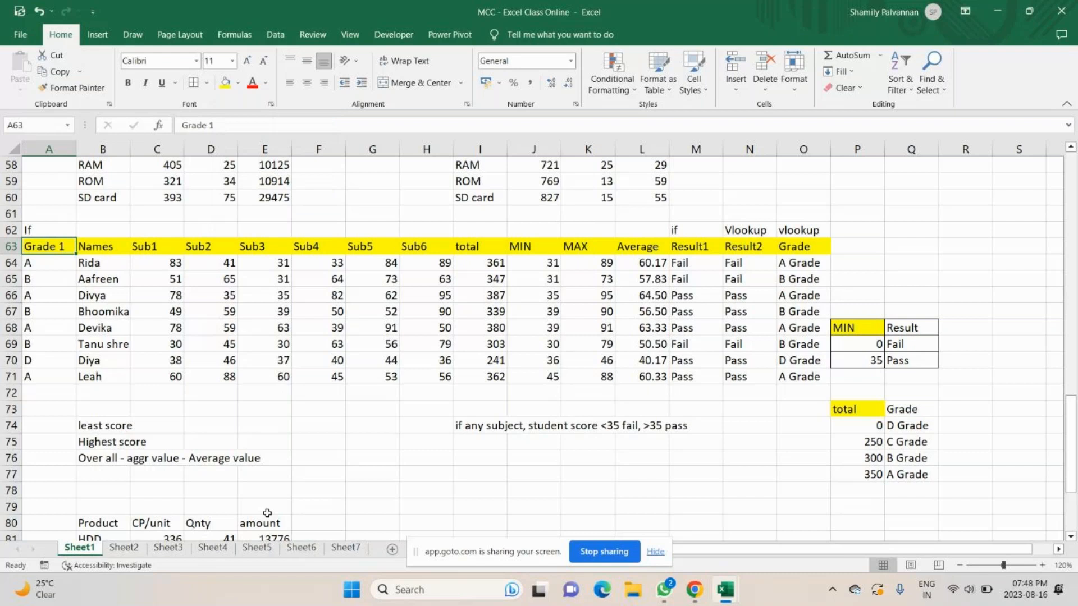
scroll(267, 513, "up", 4)
scroll(267, 512, "down", 5)
left_click(125, 548)
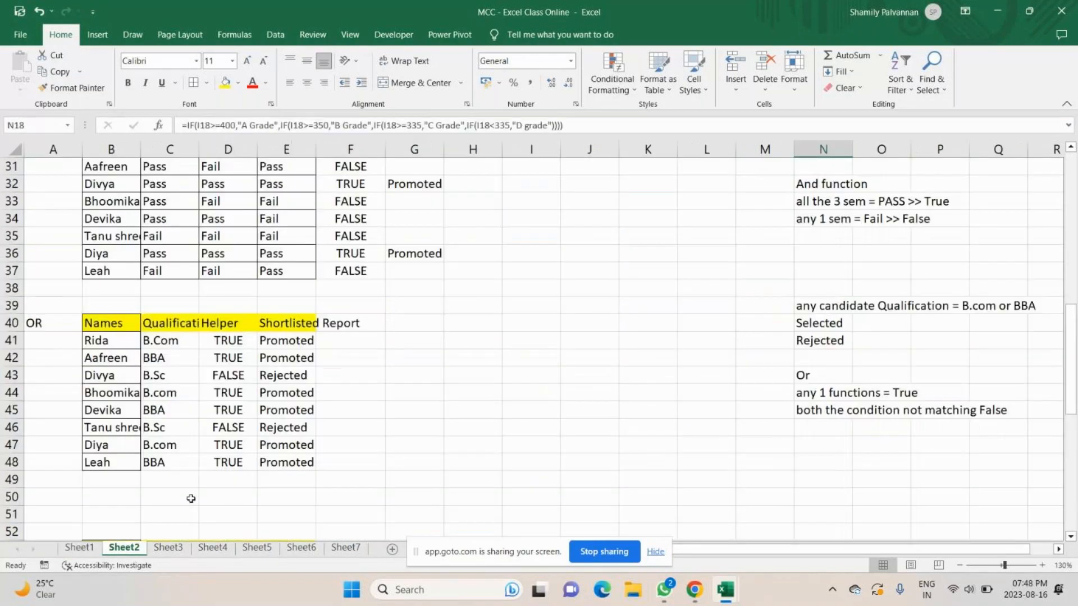
key("ctrl+Page_Up")
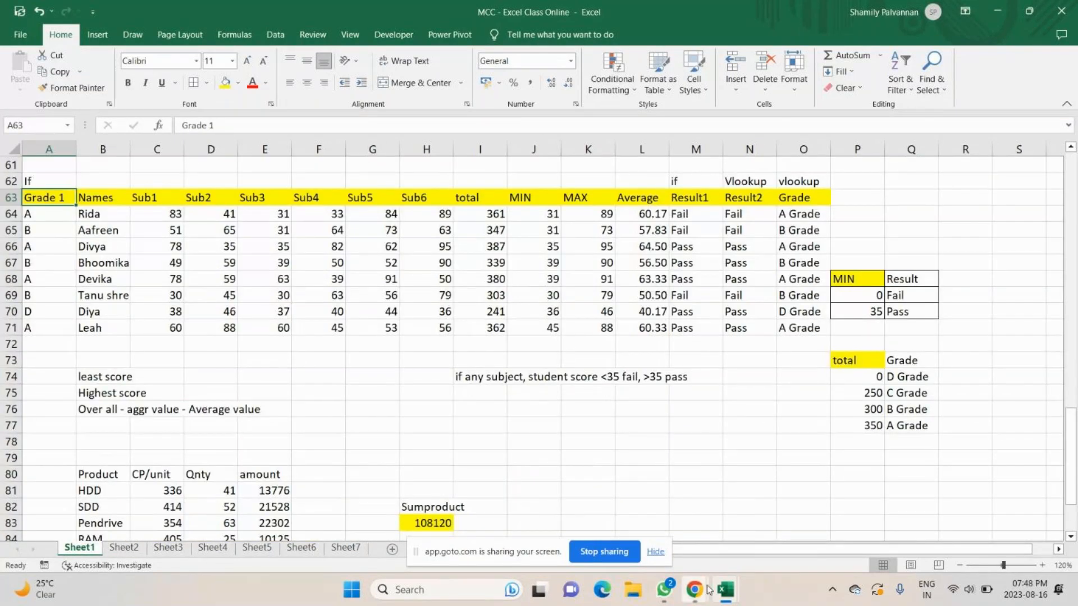
mouse_move(730, 583)
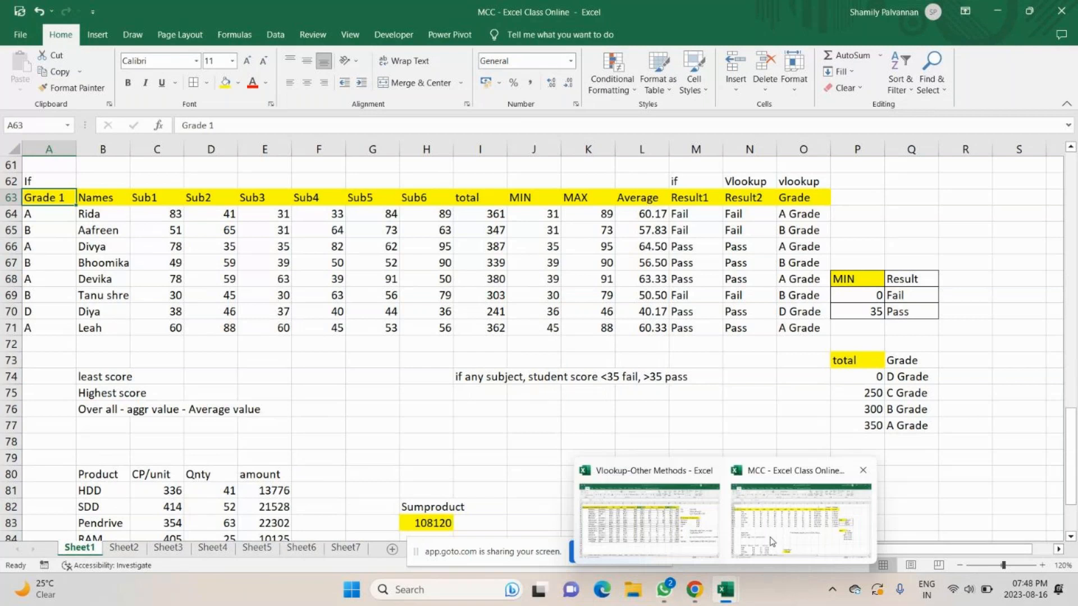
left_click(771, 541)
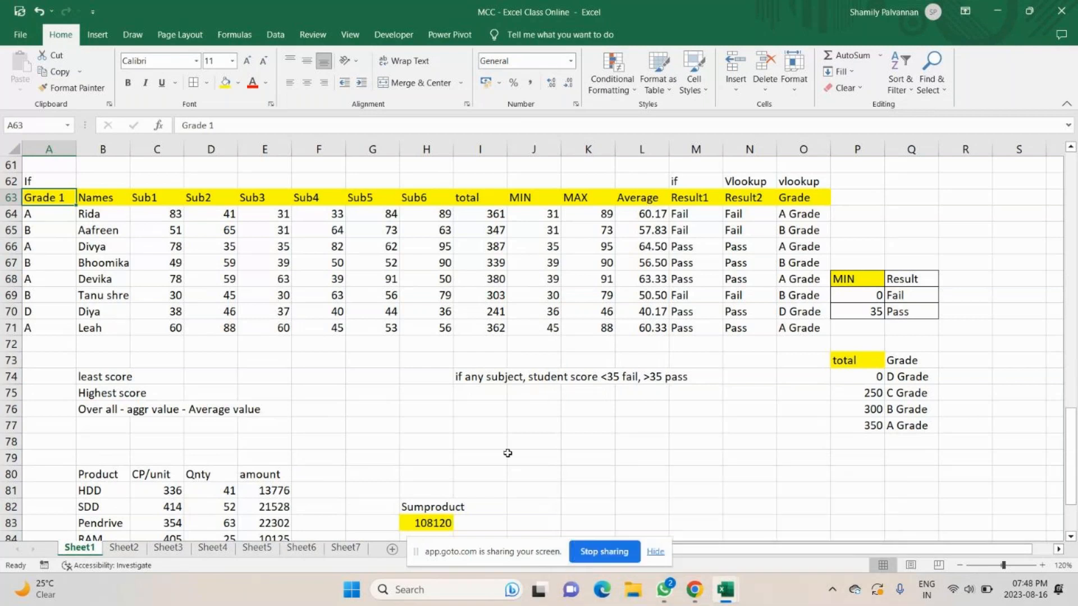
Switch to the GoTo meeting in Chrome, check the microphone toggle, and read the latest chat messages before closing the chat.
mouse_move(695, 589)
left_click(722, 553)
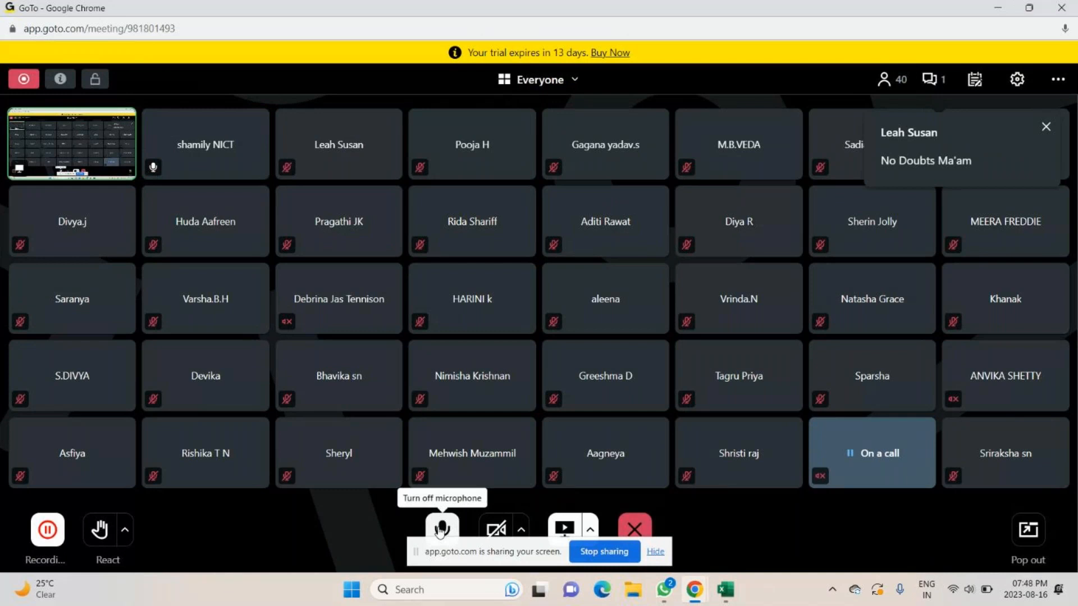
left_click(441, 530)
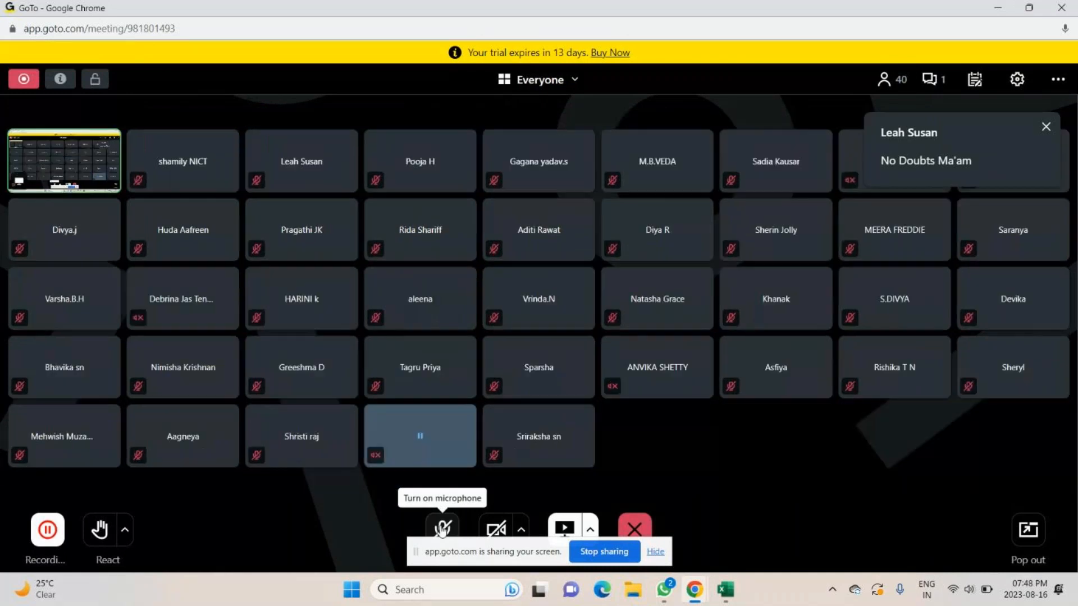
left_click(443, 530)
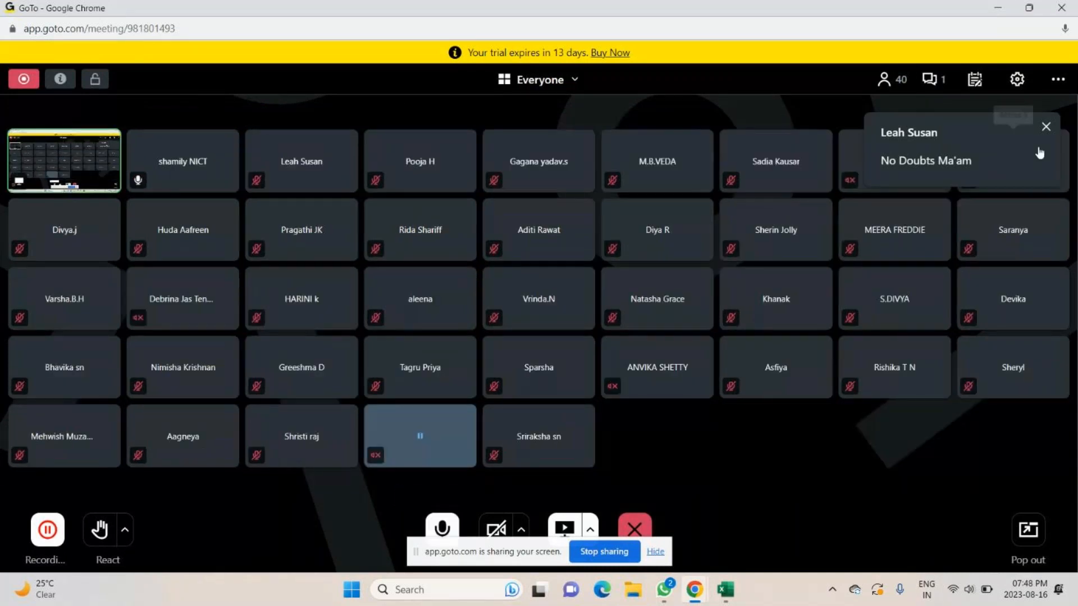
left_click(931, 79)
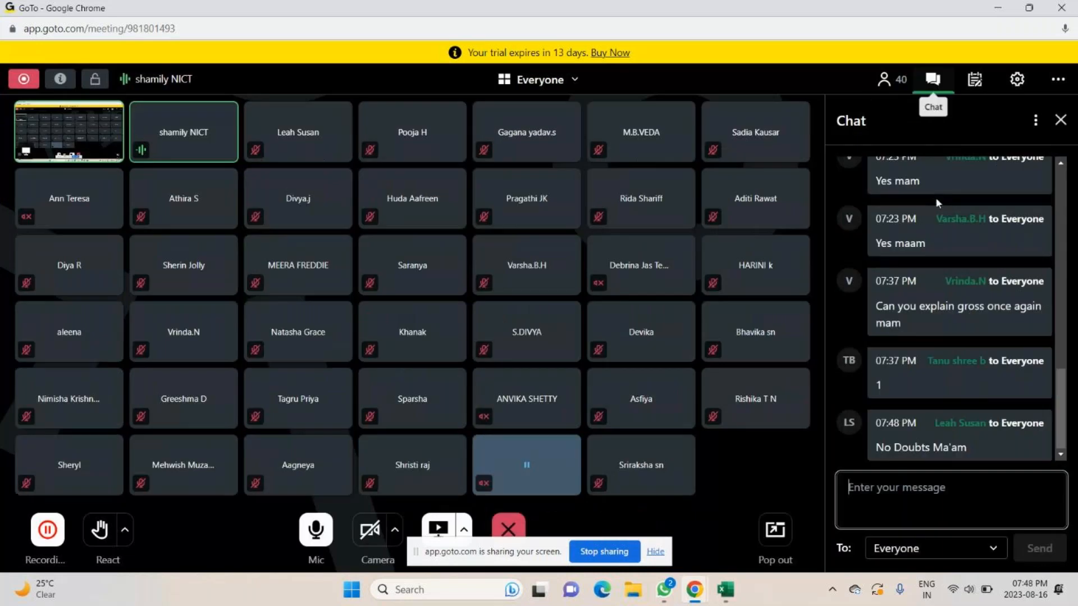
left_click(1060, 120)
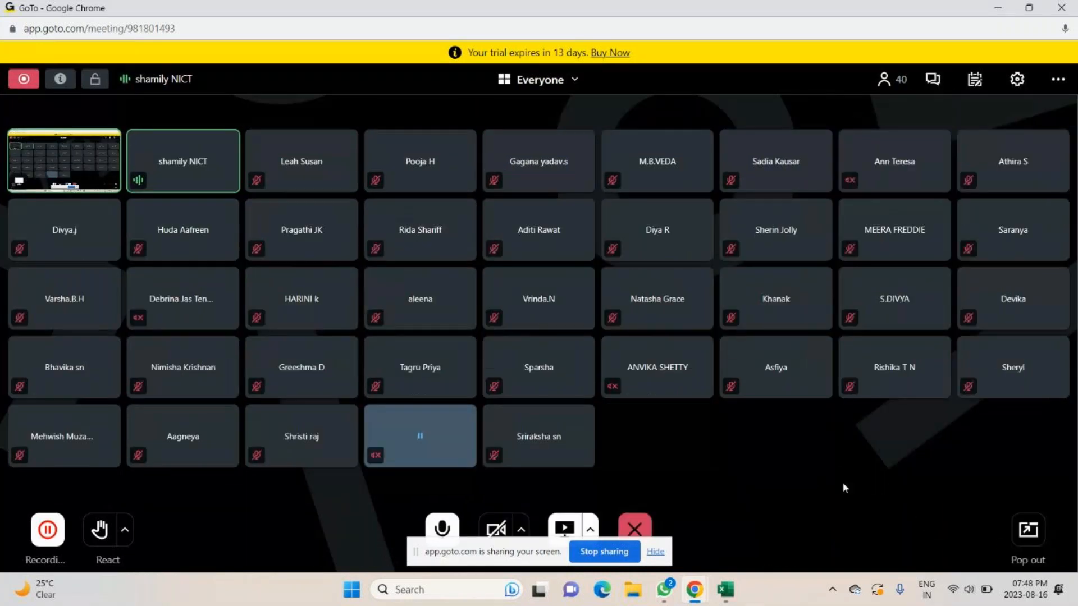
Switch back to Excel and review the marks table in MCC - Excel Class Online and the salary table in Vlookup-Other Methods.
mouse_move(722, 601)
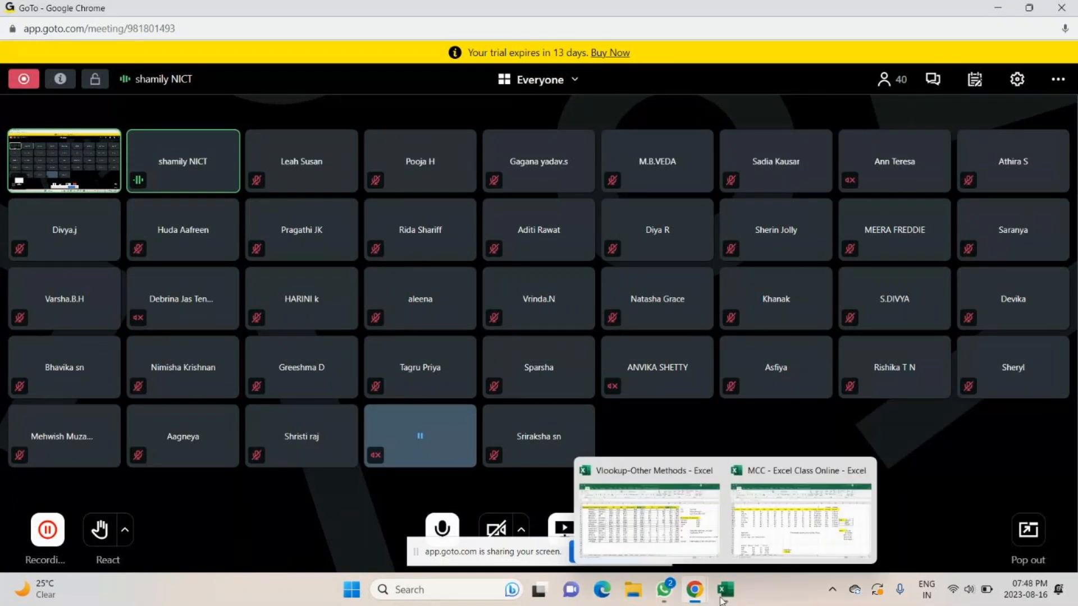
left_click(815, 544)
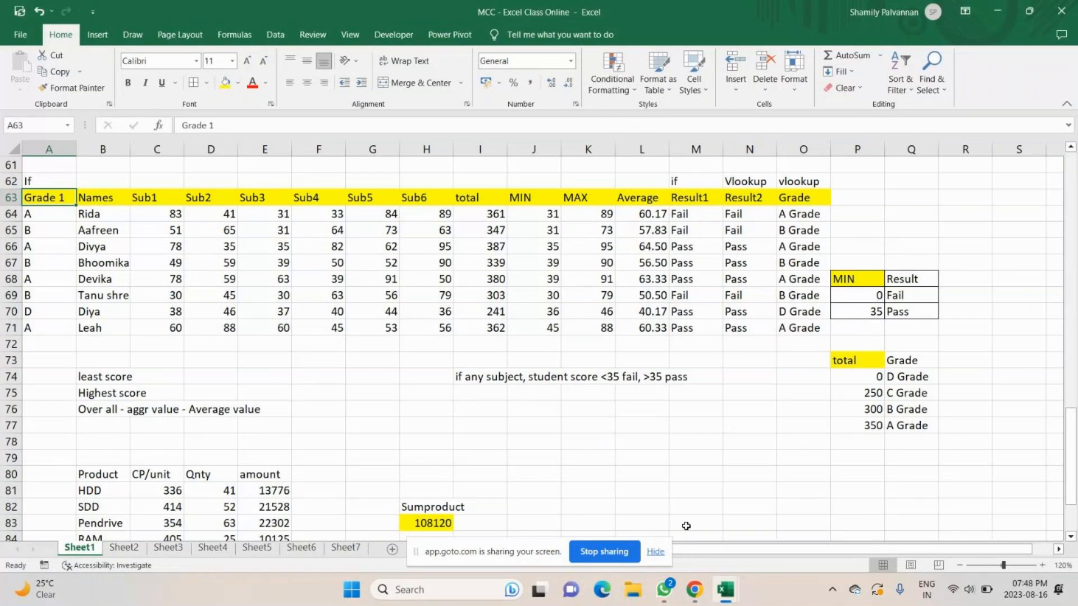
scroll(445, 480, "up", 4)
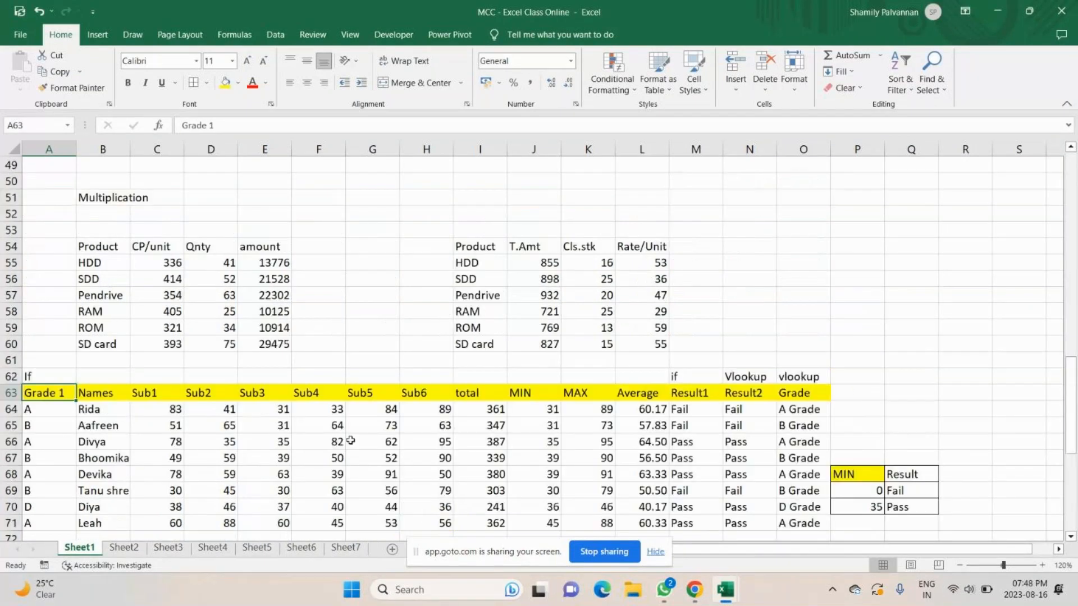
scroll(350, 441, "down", 5)
mouse_move(724, 589)
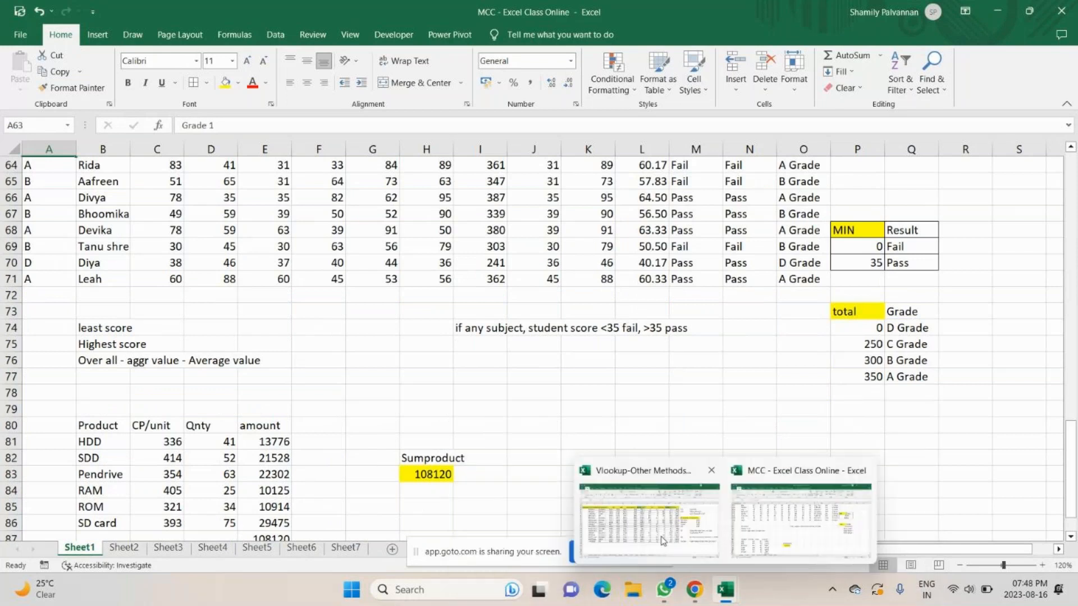
left_click(663, 540)
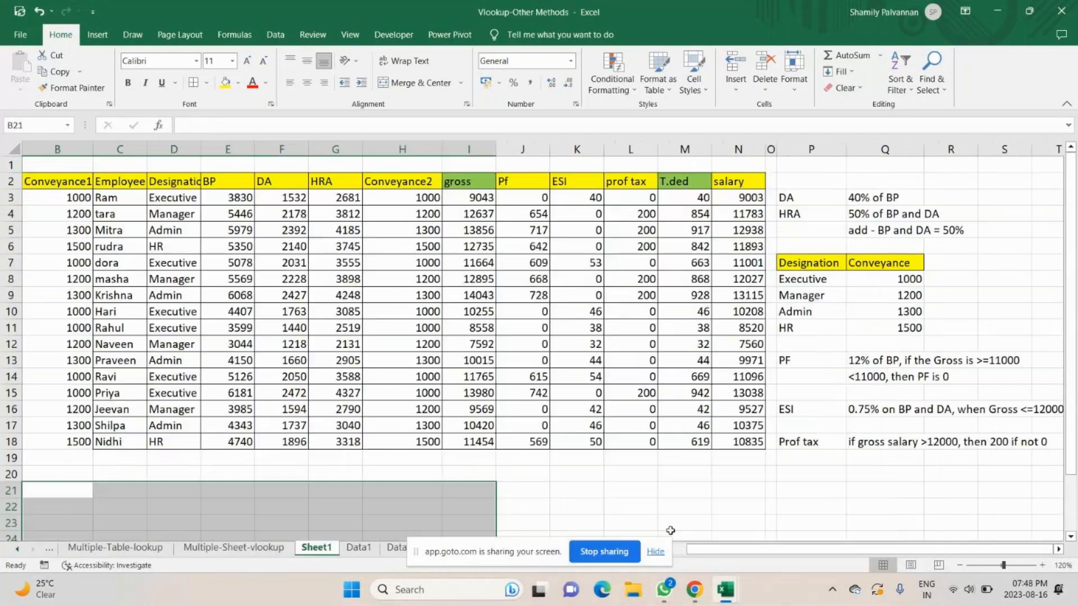
key("alt+Tab")
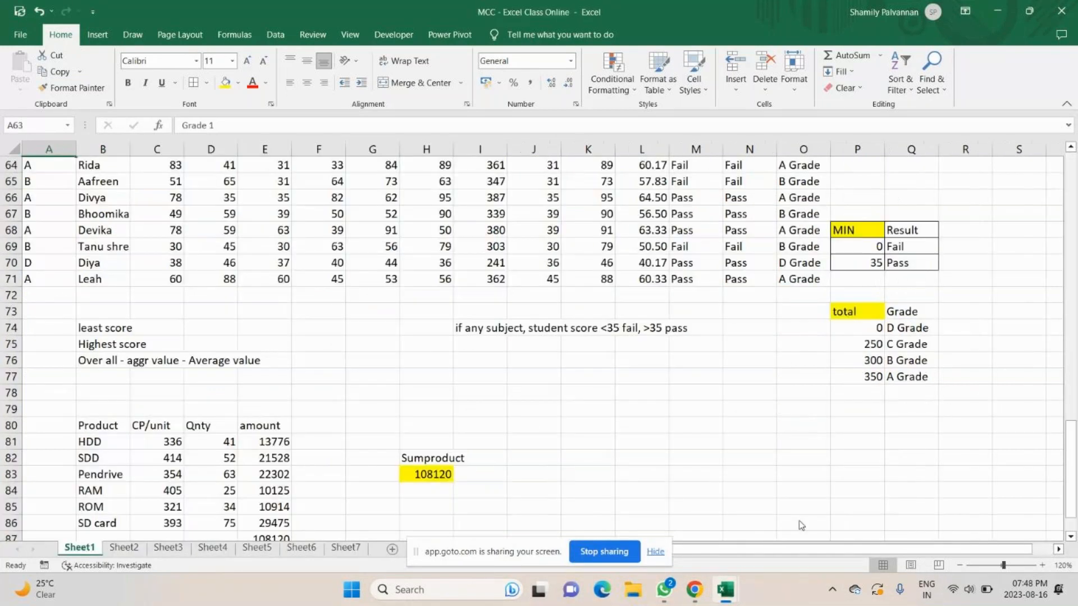
scroll(507, 513, "up", 4)
scroll(507, 514, "down", 1)
left_click_drag(264, 409, 734, 416)
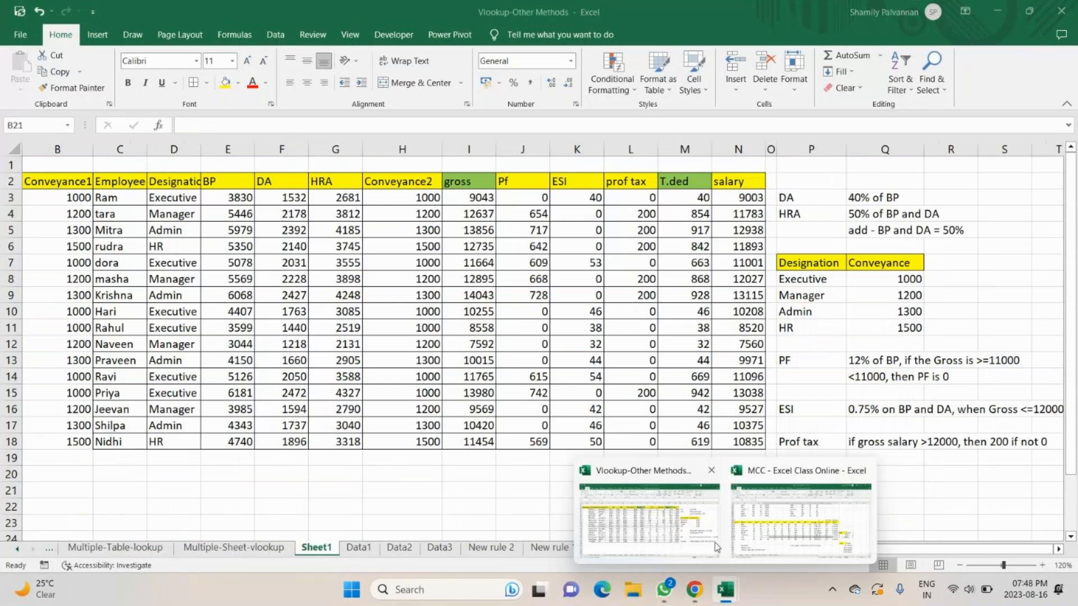
left_click(655, 523)
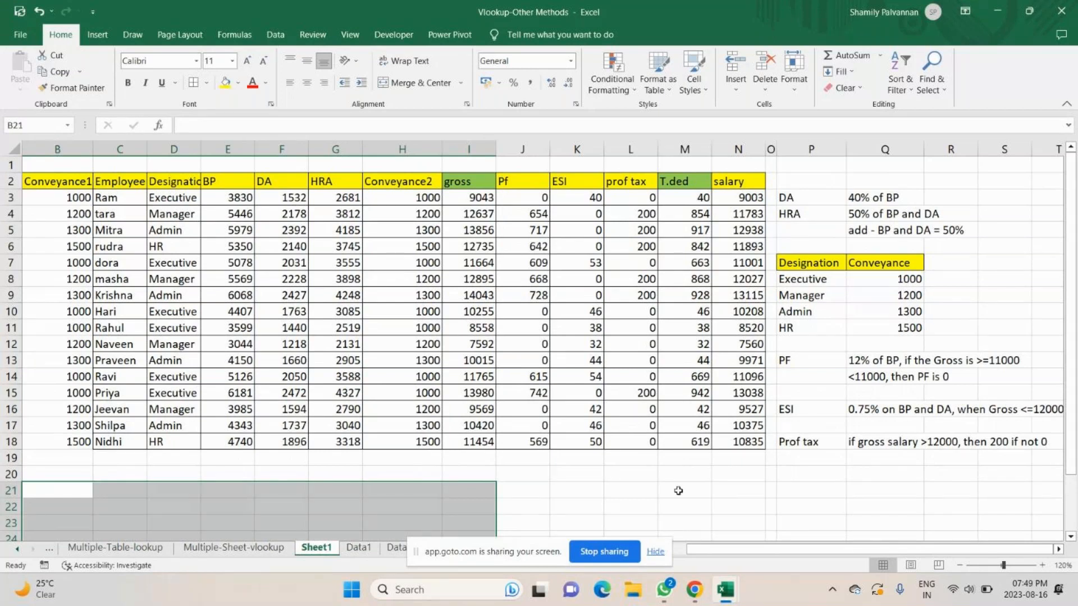
Switch to the GoTo meeting in Chrome and mute the microphone.
mouse_move(710, 588)
left_click(735, 540)
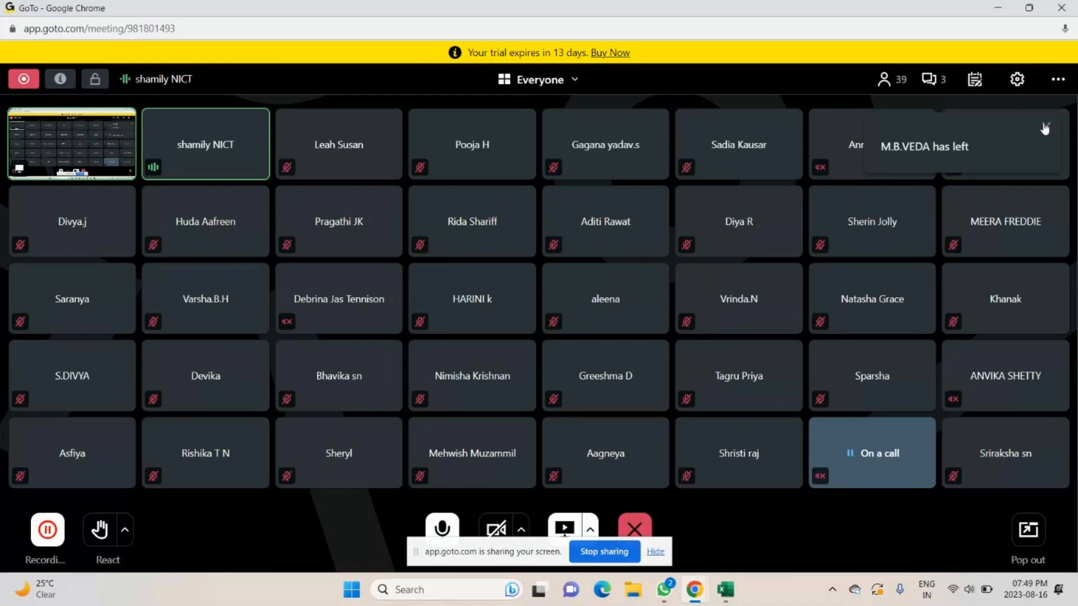
left_click(444, 529)
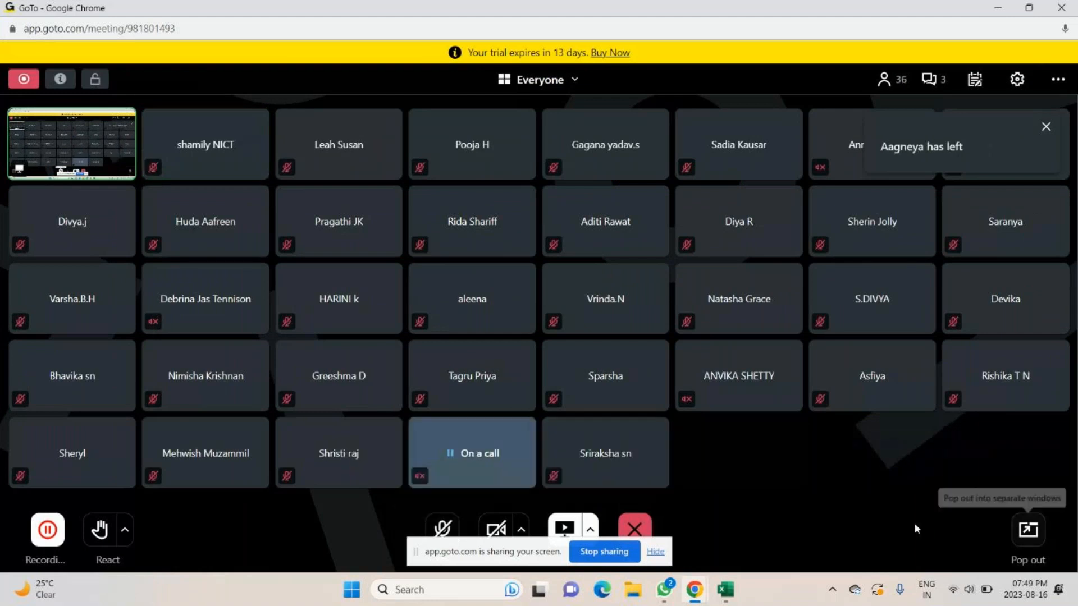